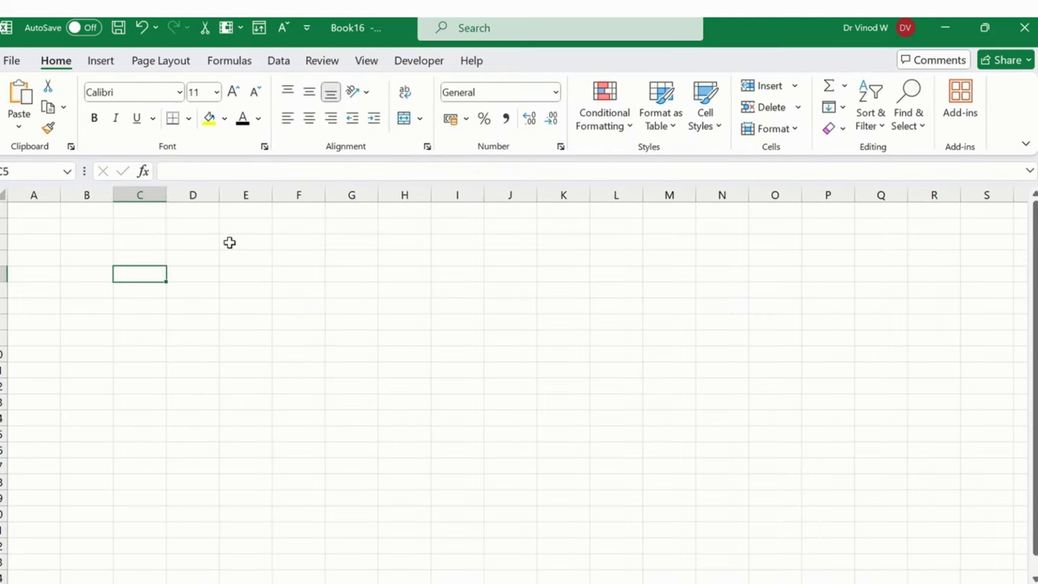
Step: Open the print preview of the blank sheet and return to the grid to display the page break lines
left_click(111, 242)
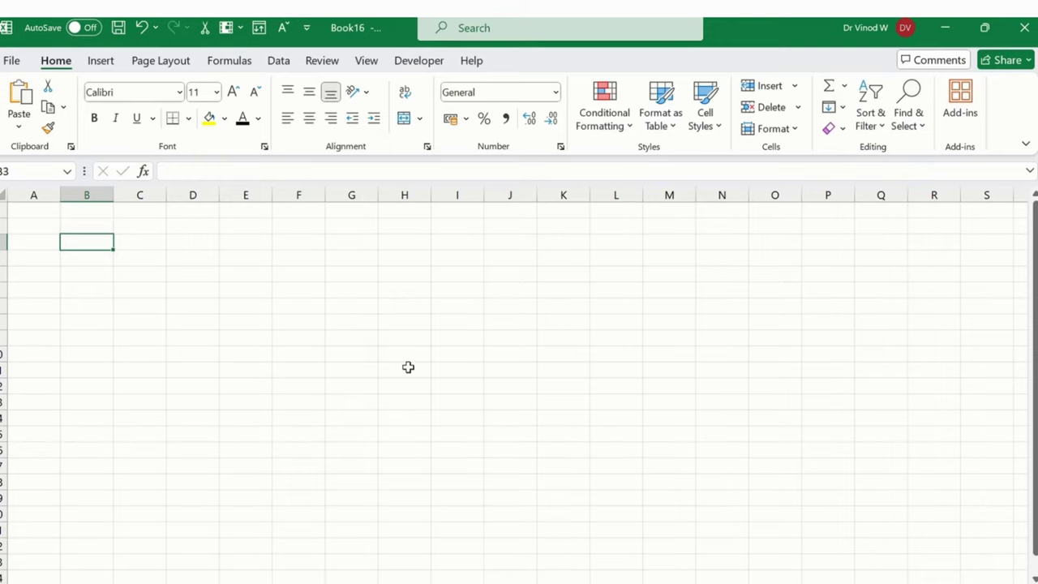
key("ctrl+p")
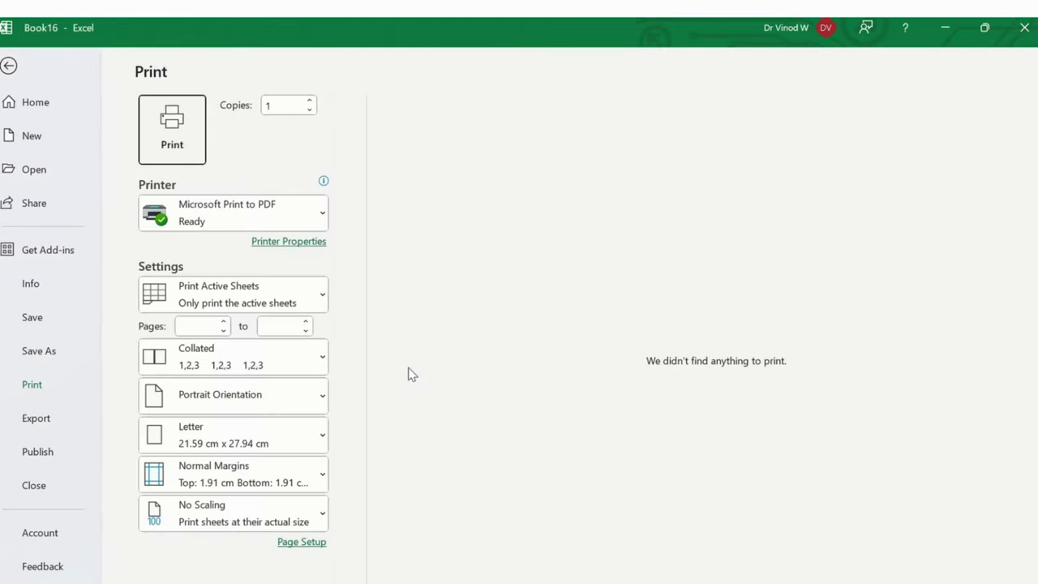
key("Escape")
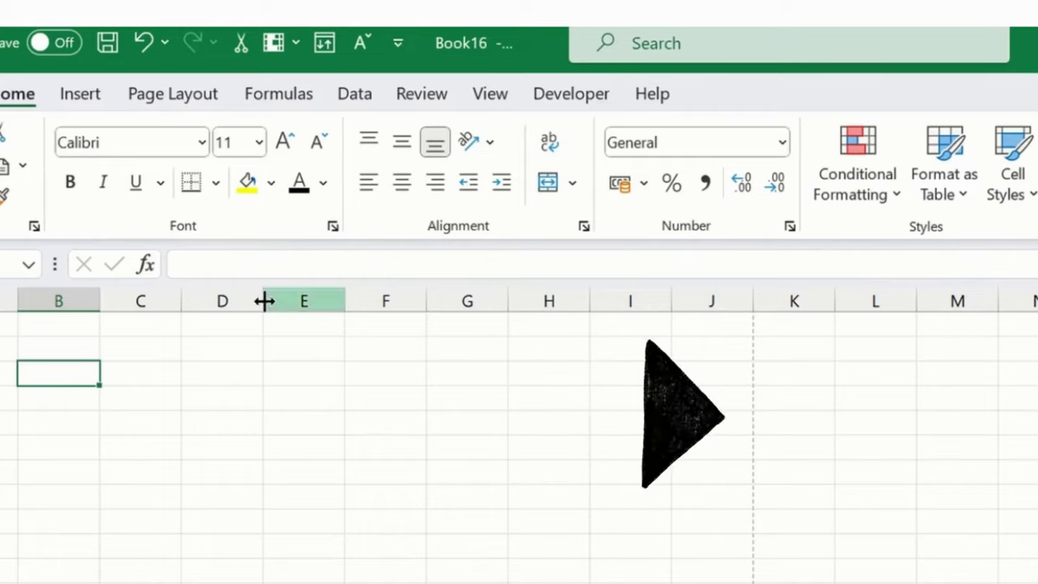
Step: Examine the first page's printable area, from column A to column J and down to row 47
left_click(11, 300)
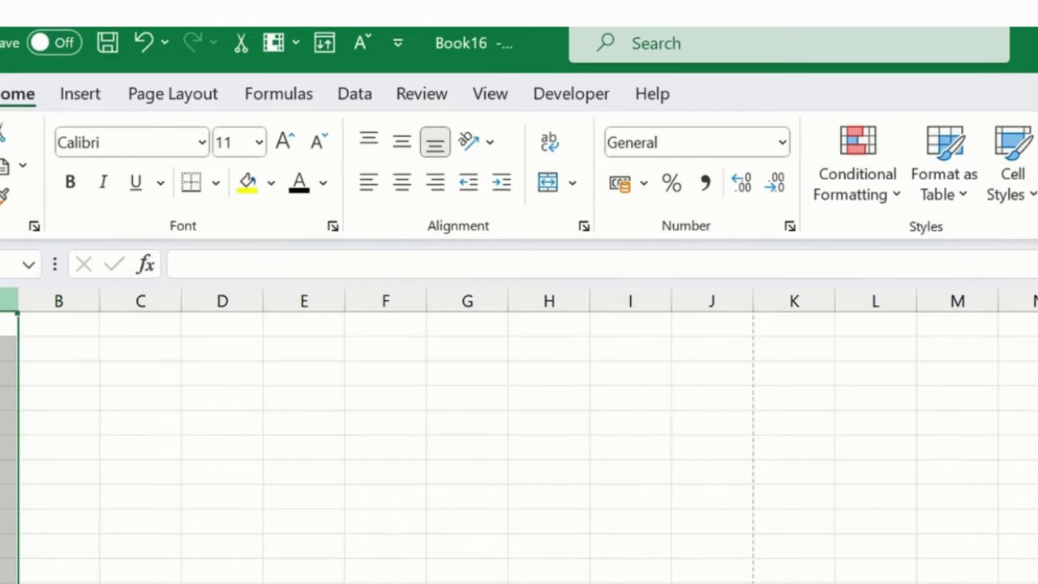
left_click(691, 296)
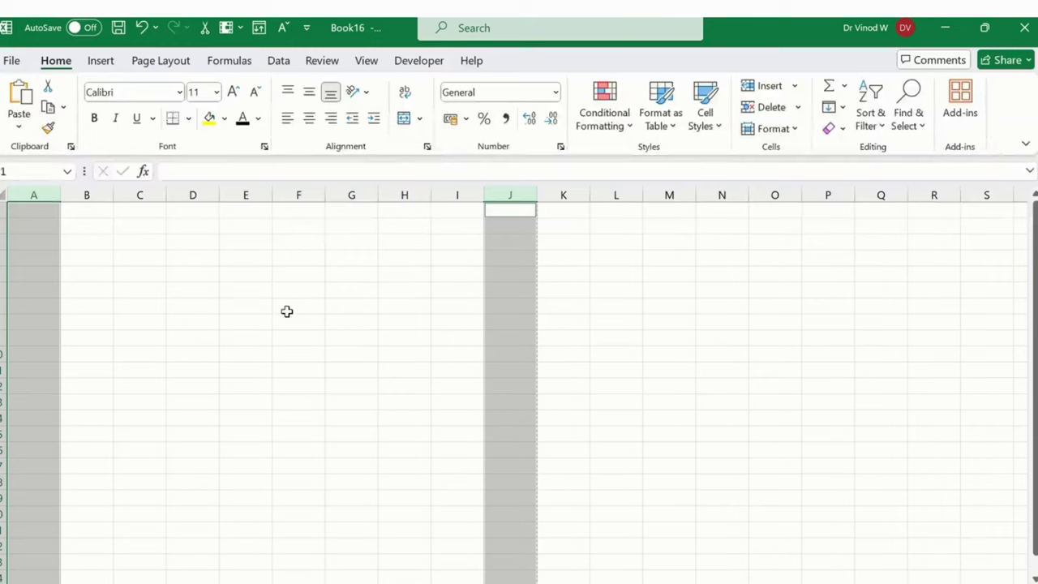
left_click(349, 386)
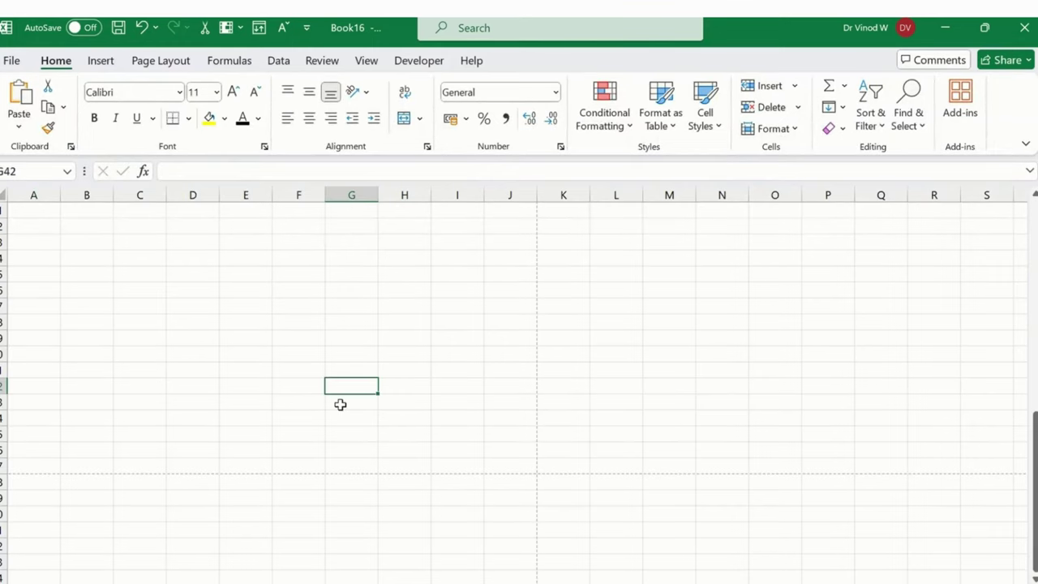
left_click(2, 465)
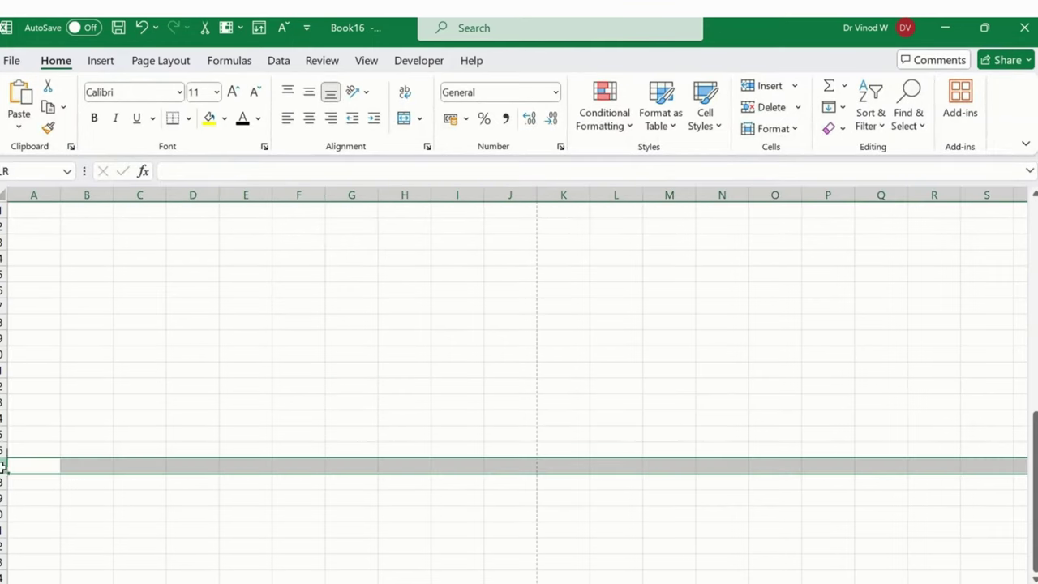
left_click(195, 496)
left_click(3, 465)
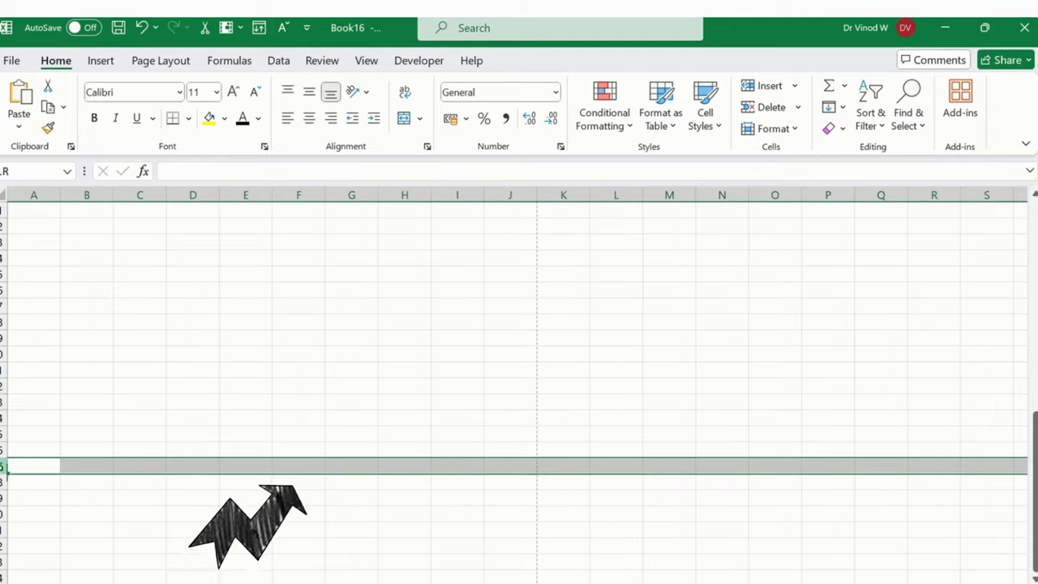
left_click(508, 463)
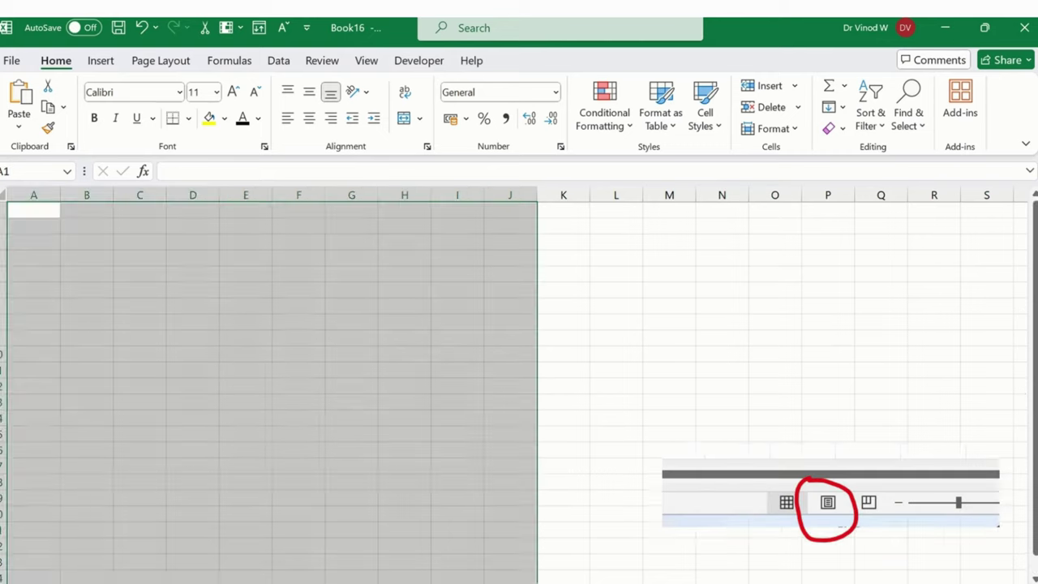
Step: Switch the sheet to Page Layout view and inspect the first page down to its footer
key("alt+w")
key("p")
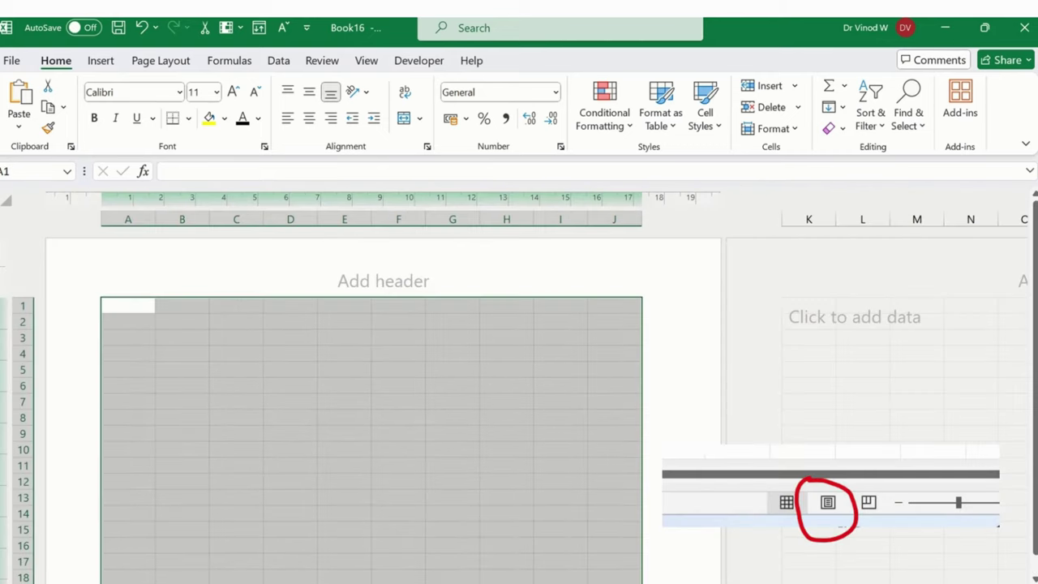
scroll(454, 384, "down", 15)
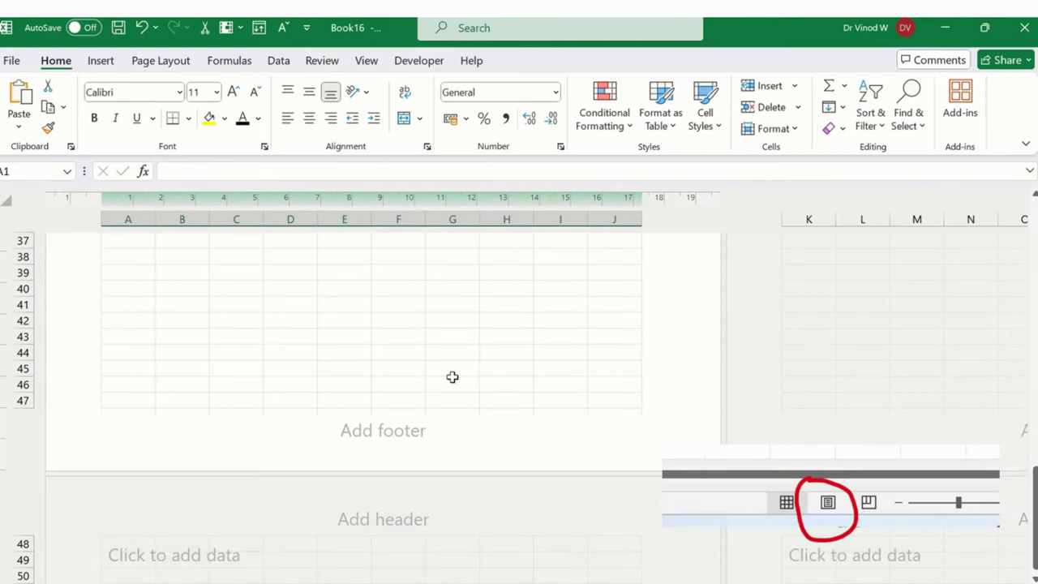
scroll(410, 419, "up", 7)
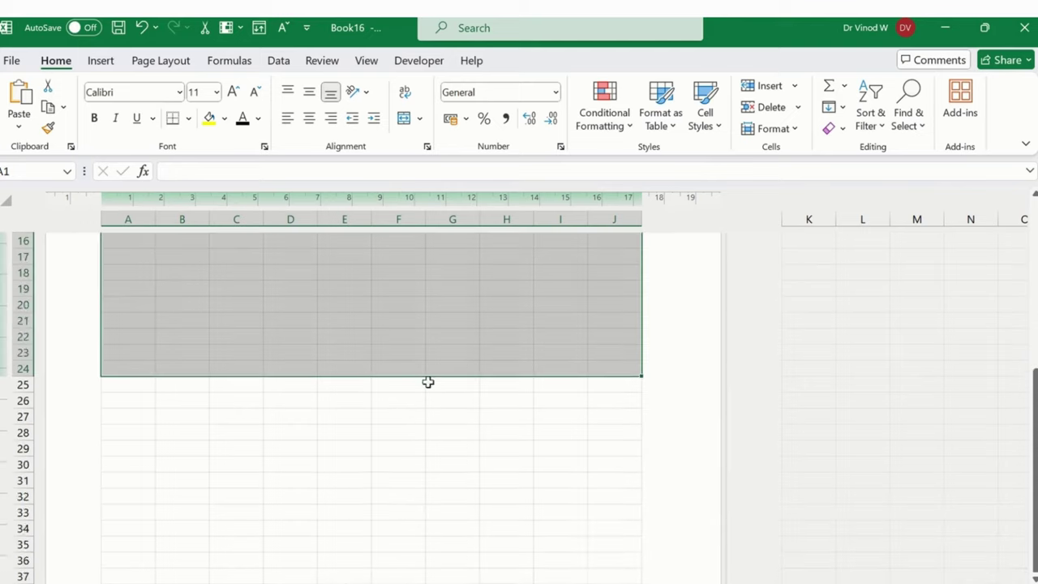
scroll(427, 382, "up", 5)
Step: Inspect the centre, left and right header sections of the page, and return the sheet to Normal view
left_click(352, 338)
left_click(377, 286)
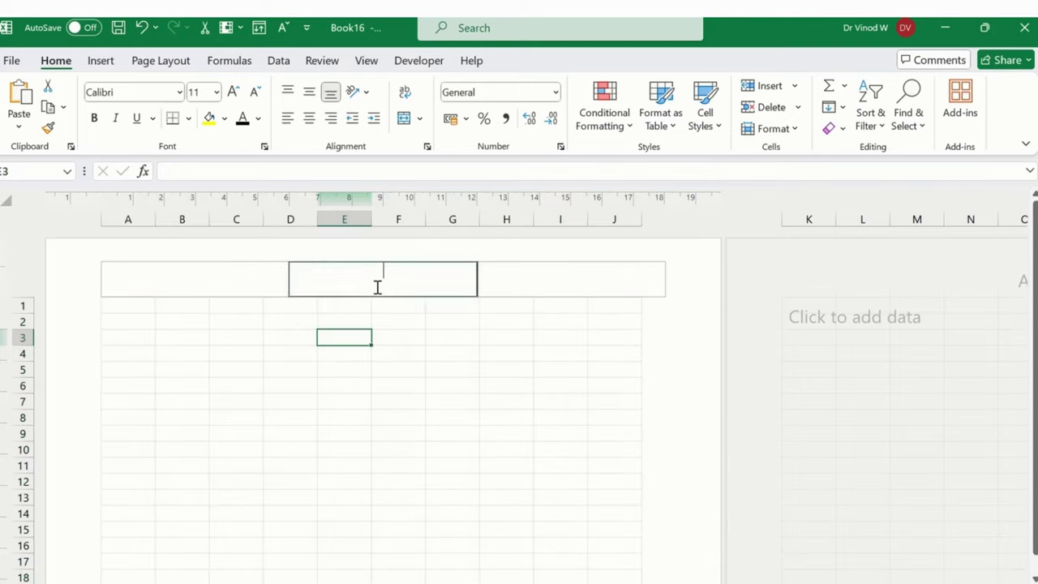
left_click(234, 282)
left_click(587, 280)
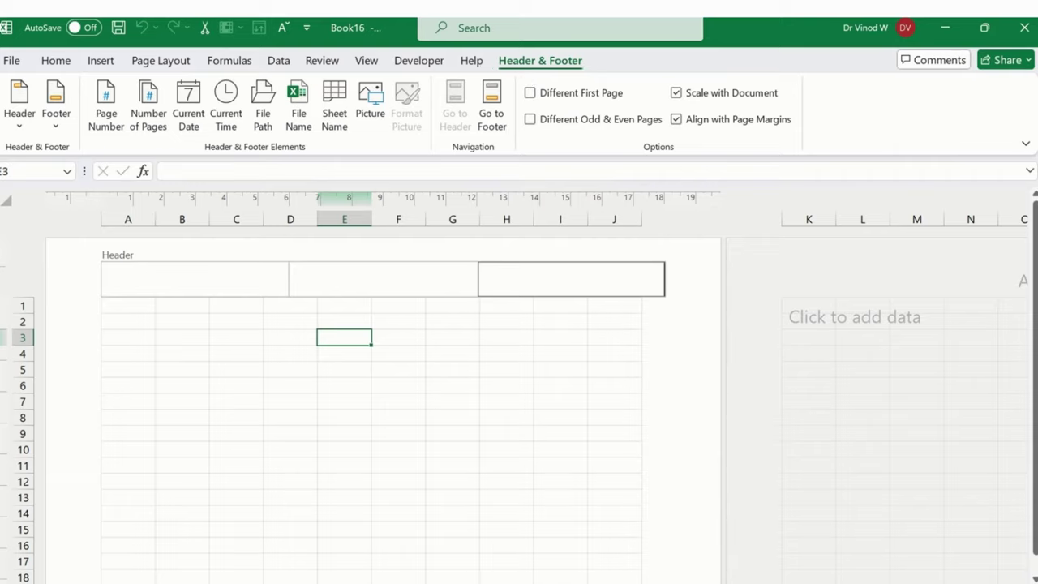
left_click(336, 366)
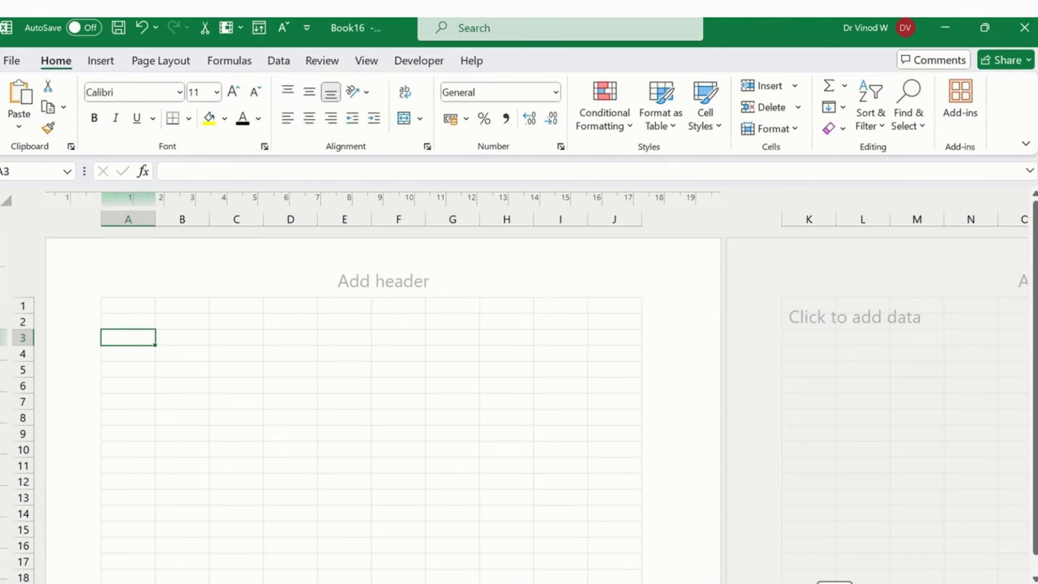
left_click(835, 581)
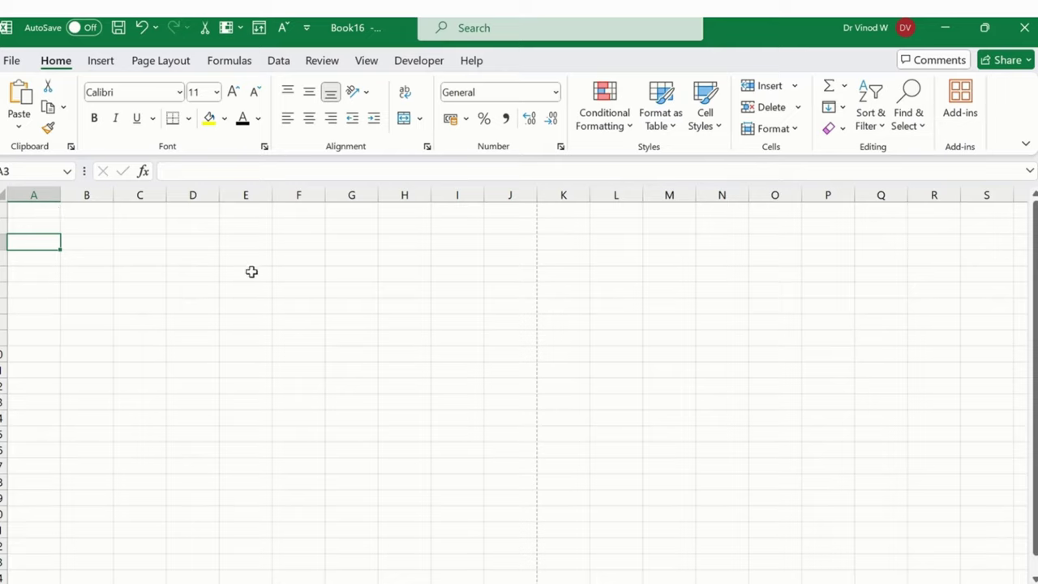
Step: Enter the title "Project Budget Template" in cell A1
left_click(48, 209)
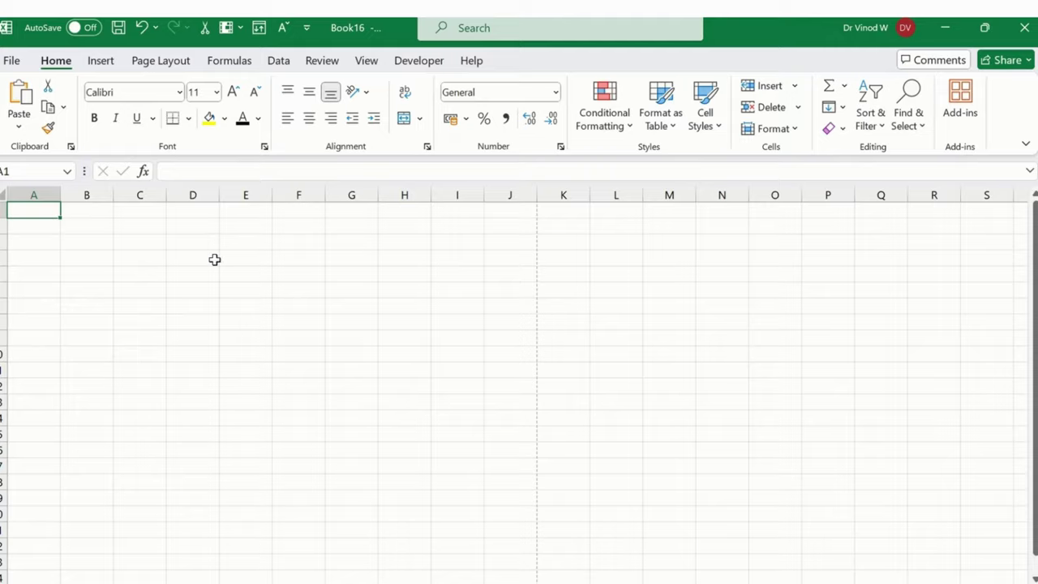
type("P")
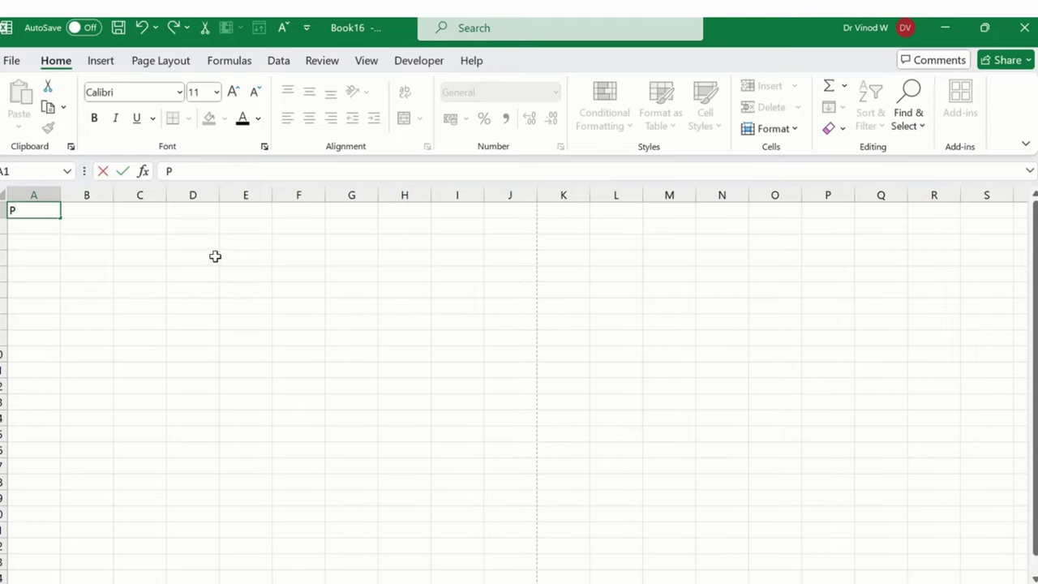
type("roject Bud")
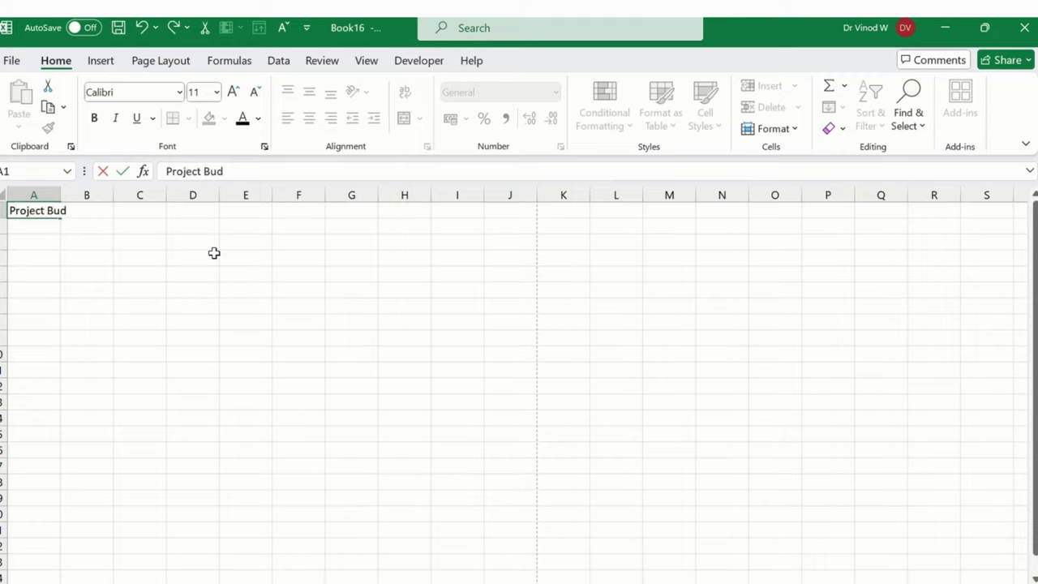
type("get Teampl")
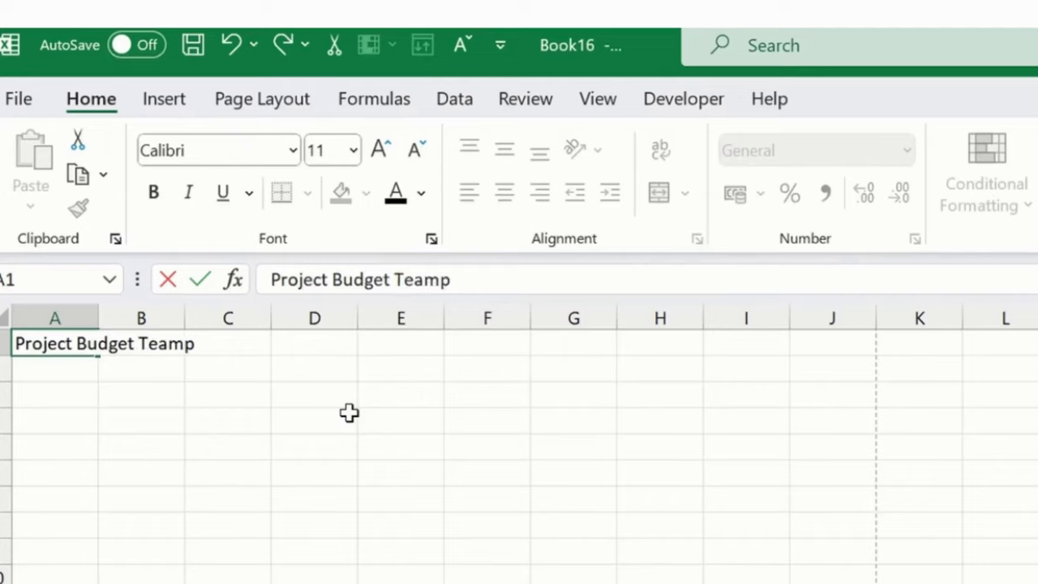
key("BackSpace")
key("BackSpace")
key("BackSpace")
type("plate")
key("Return")
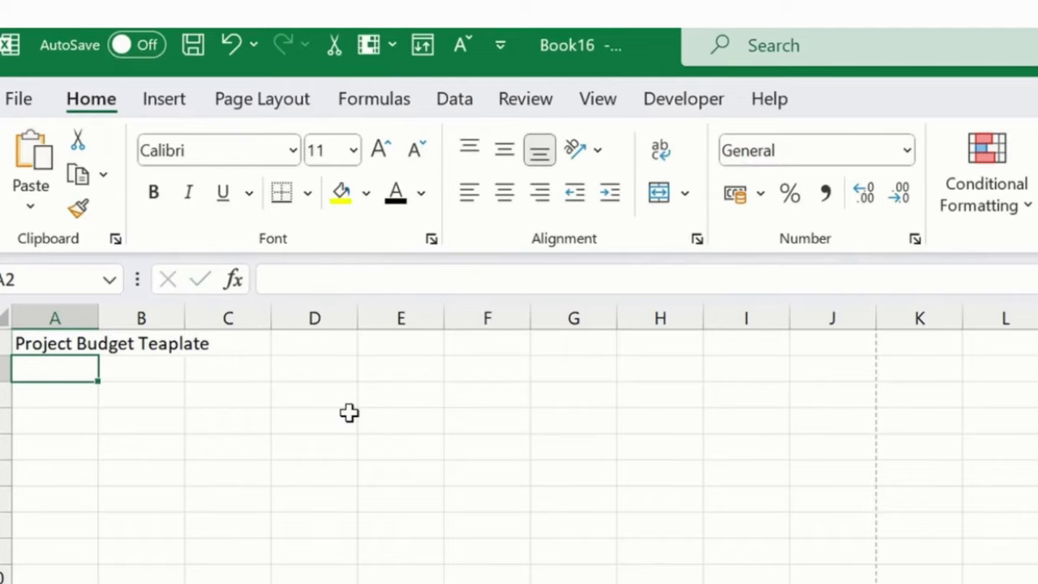
left_click(40, 348)
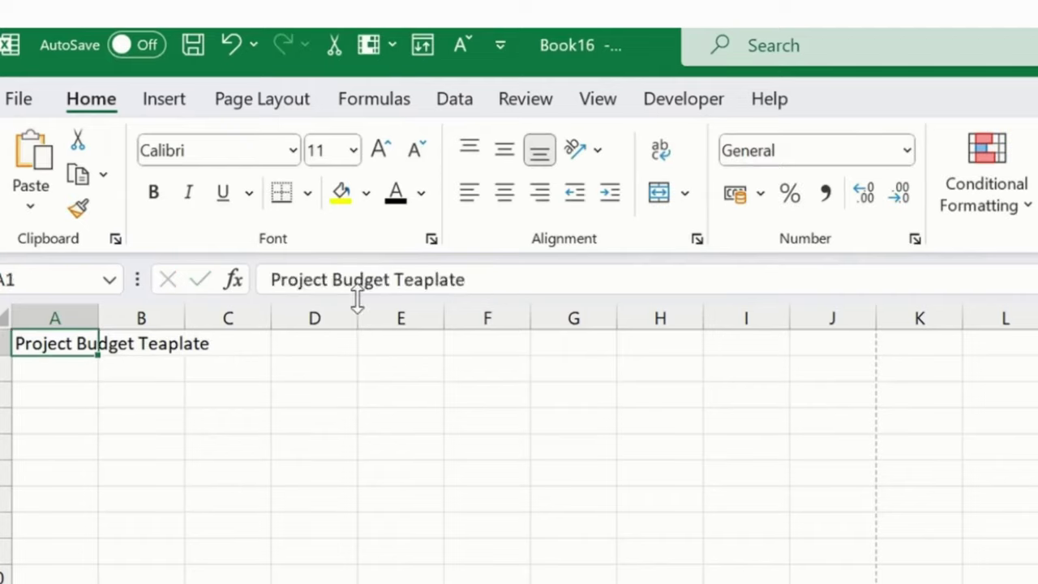
double_click(455, 279)
type("Template")
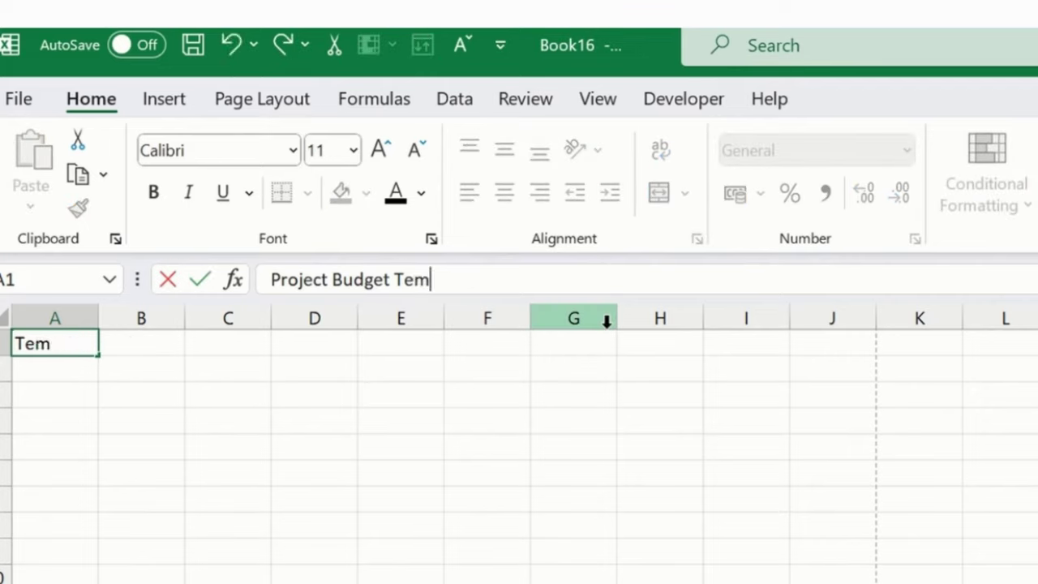
key("Return")
Step: Enter the labels "Project Name" in cell A3 and "Project Budget" in cell A4
key("Down")
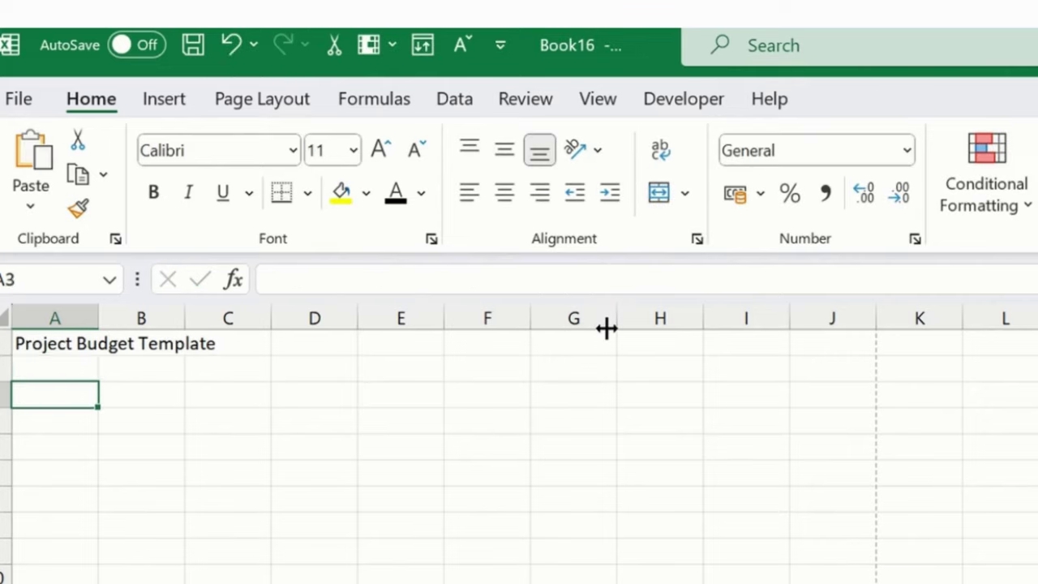
key("Up")
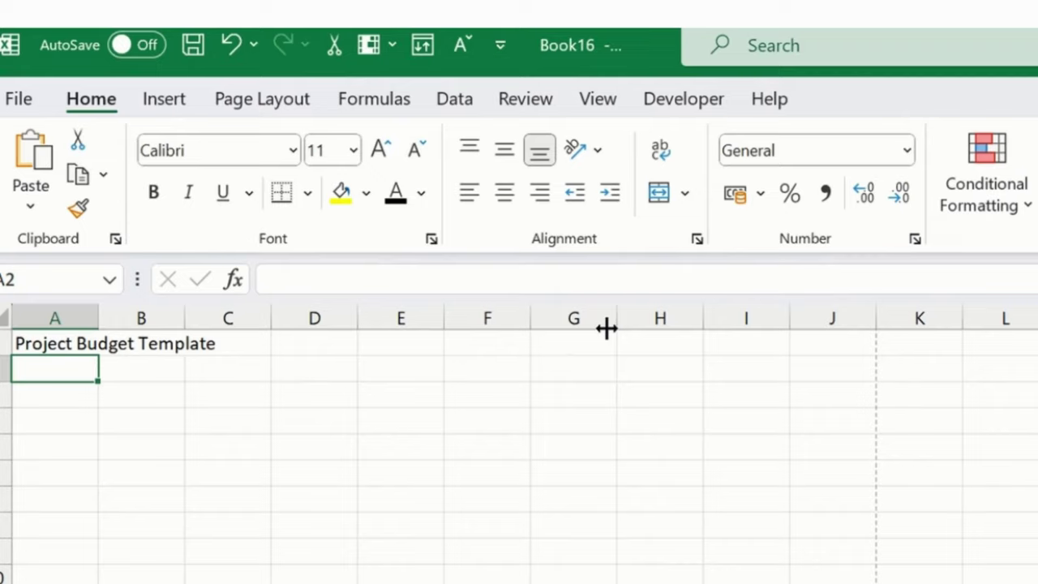
key("Down")
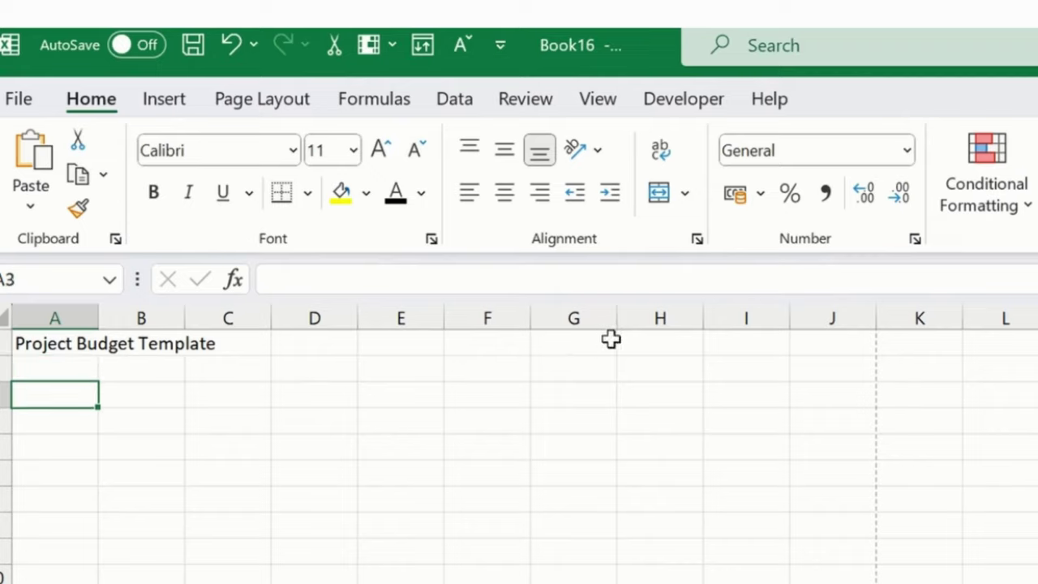
type("Project Nam")
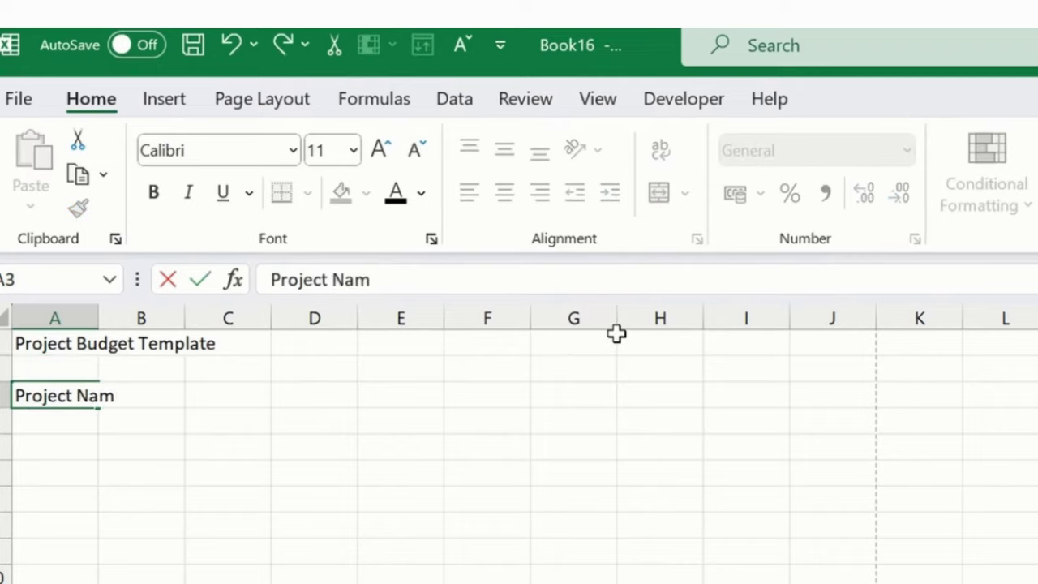
type("e")
key("Return")
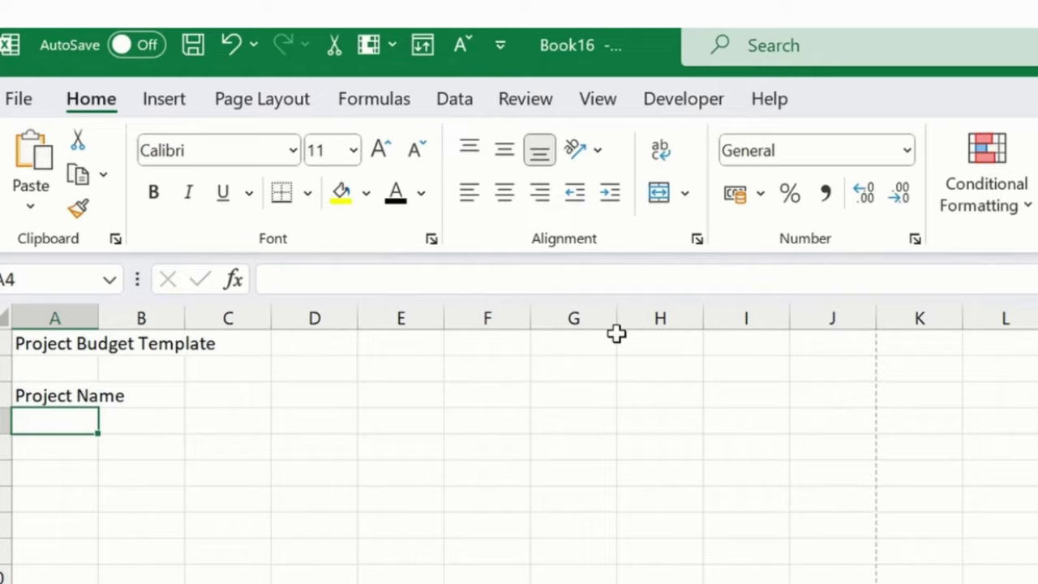
type("Prou")
key("BackSpace")
key("BackSpace")
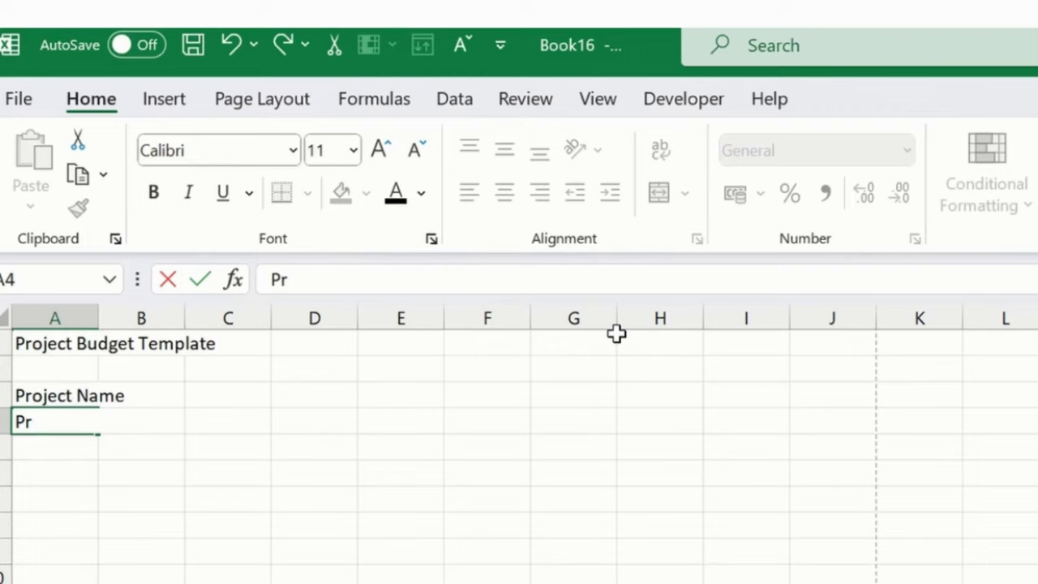
type("oject B")
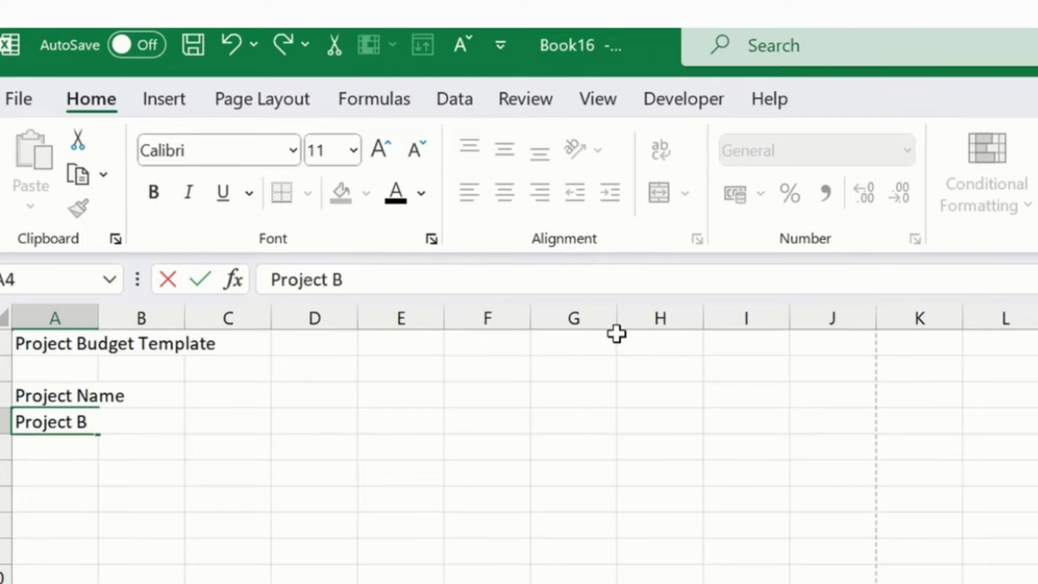
type("udget")
key("Tab")
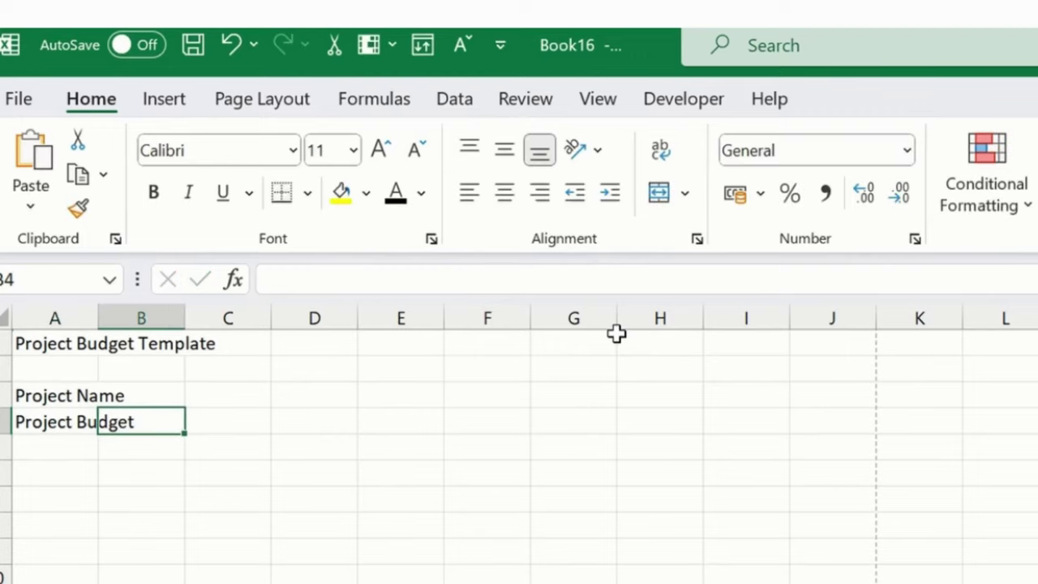
Step: Enter the label "Start Date" in cell G3, in the same row as the project name
key("Right")
key("Right")
key("Right")
key("Right")
key("Right")
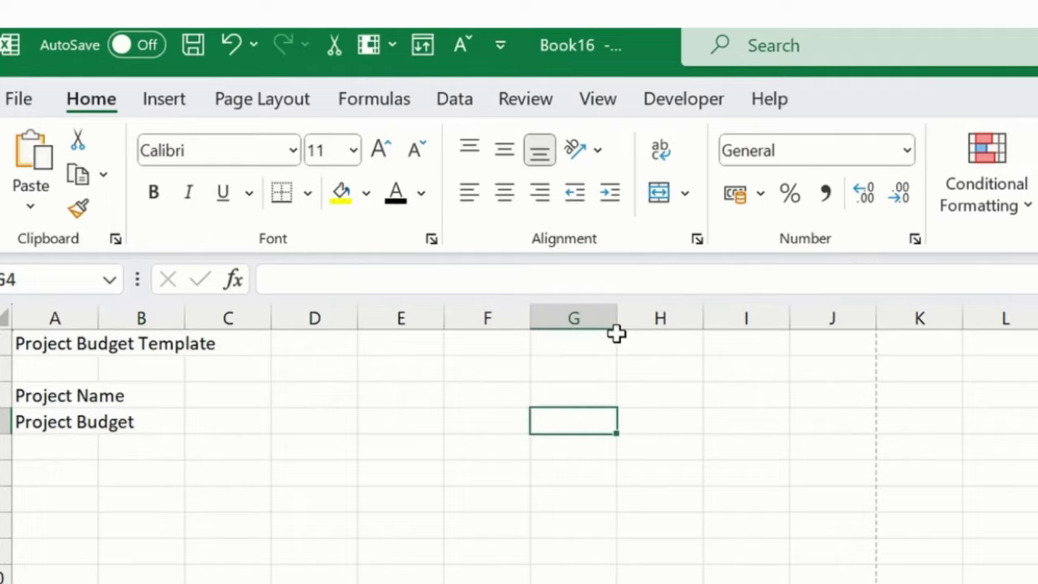
key("Right")
key("Up")
key("Up")
key("Left")
key("Down")
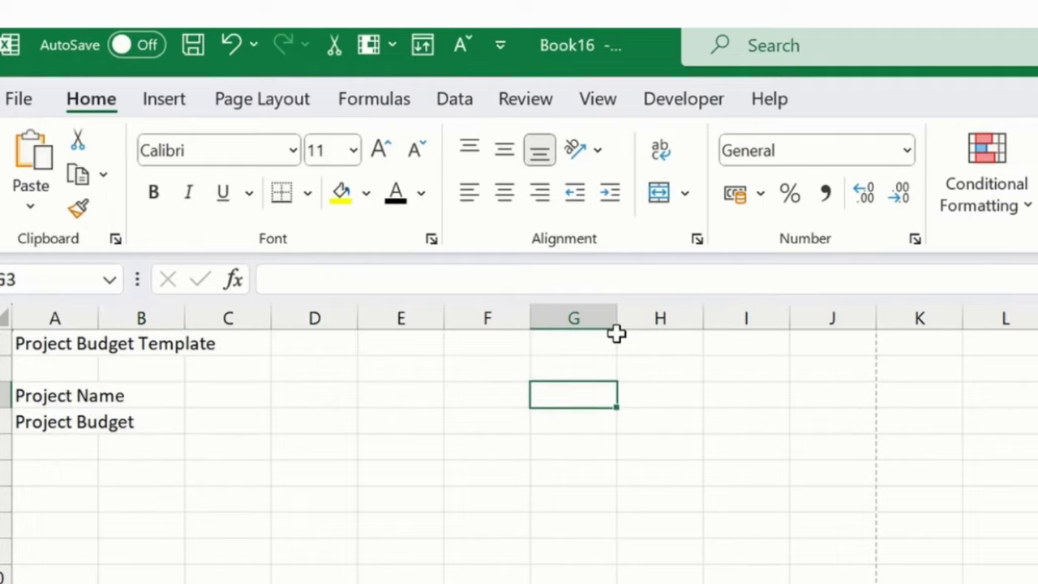
type("Start Dat")
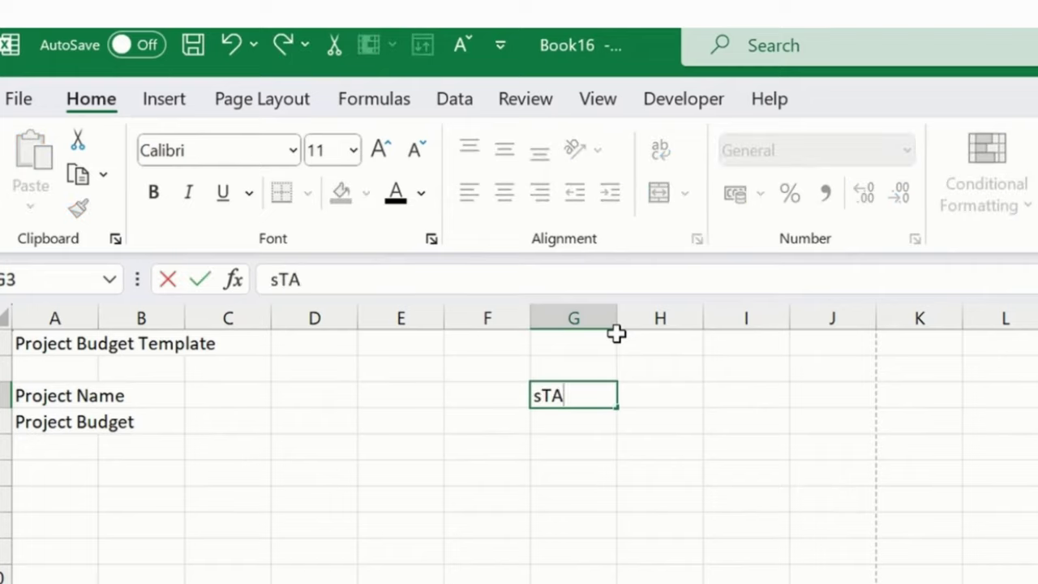
type("e")
key("Return")
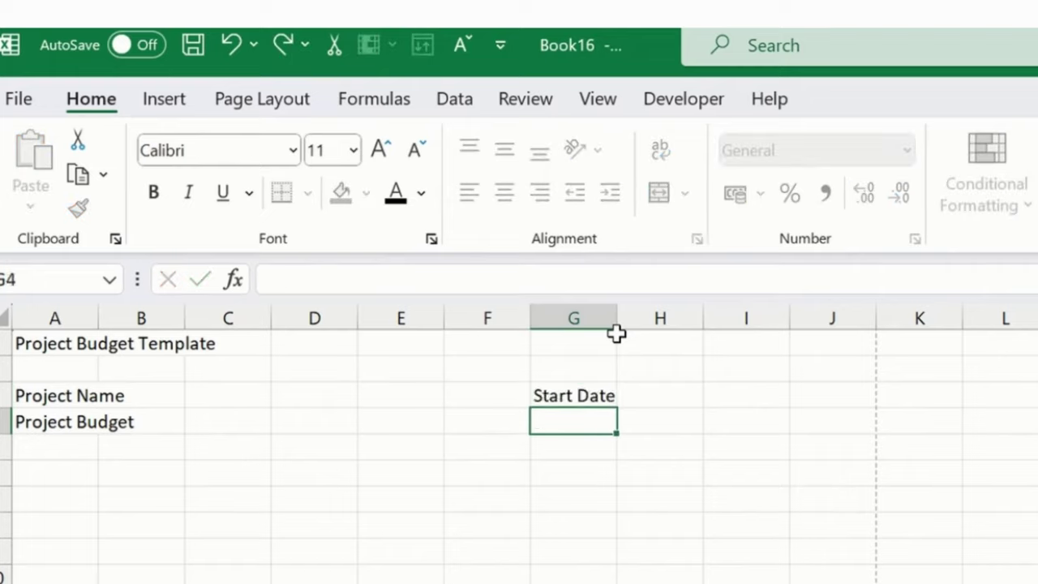
Step: Enter the label "End Date" in cell G4, below the start date label
type("End Date")
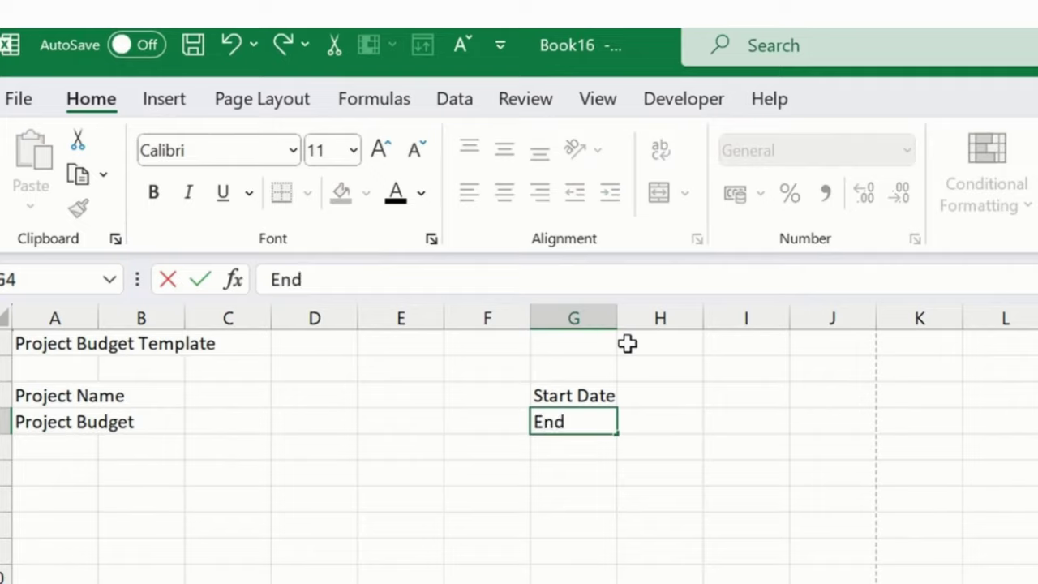
key("Return")
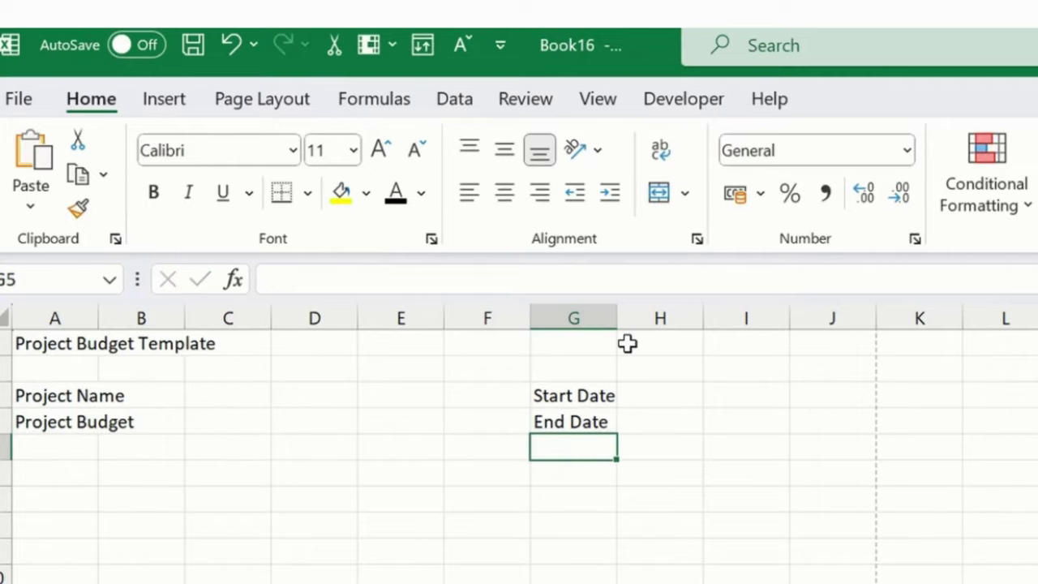
Step: Merge and center the title across A1:J2 and align it to the middle vertically
key("Left")
key("Left")
key("Left")
key("Up")
key("Up")
key("Left")
key("Left")
key("Left")
key("Up")
key("Up")
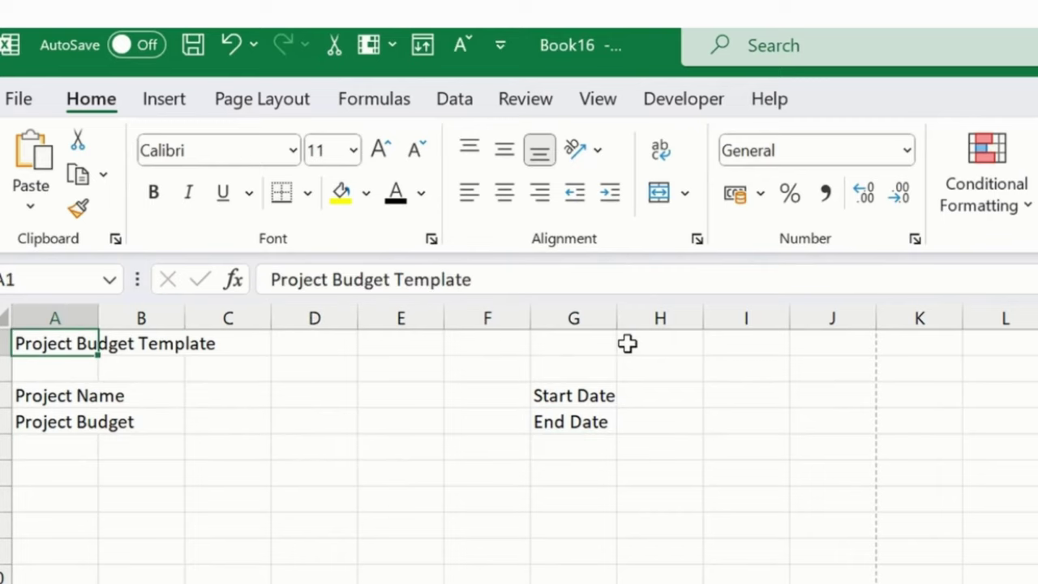
key("shift+Right")
key("shift+Right")
key("shift+Left")
key("shift+Left")
key("Right")
key("shift+Down")
key("Left")
key("shift+Down")
key("shift+Right")
key("shift+Right")
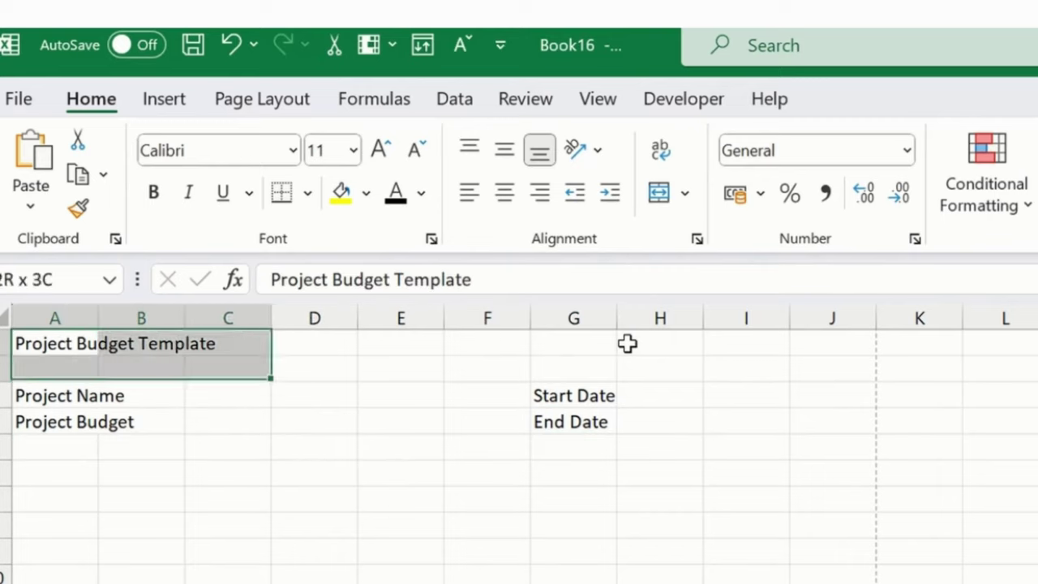
key("shift+Right")
key("shift+Right")
key("shift+Right")
key("shift+Right")
key("shift+Right")
key("shift+Right")
key("shift+Right")
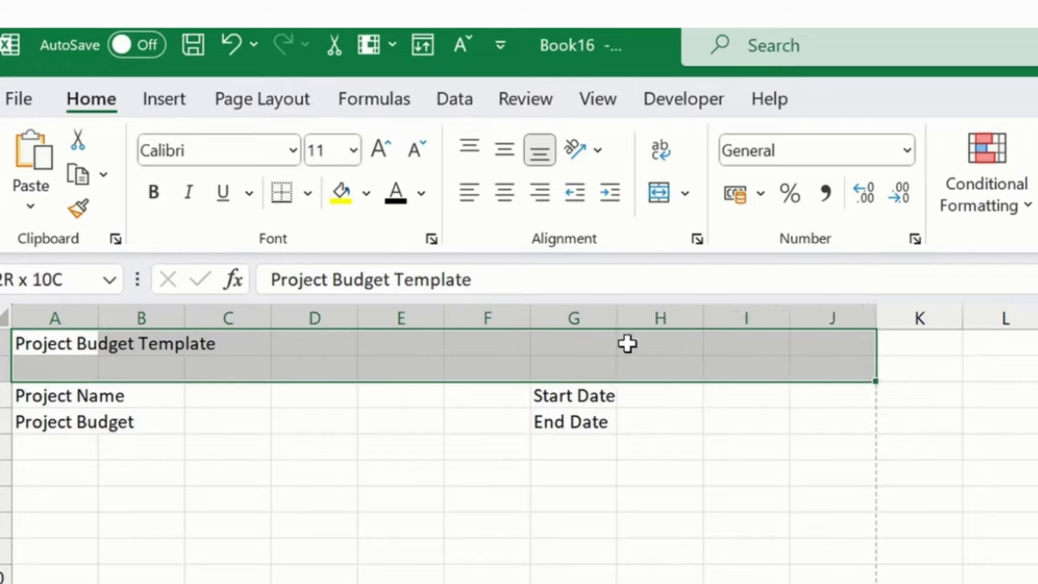
left_click(659, 197)
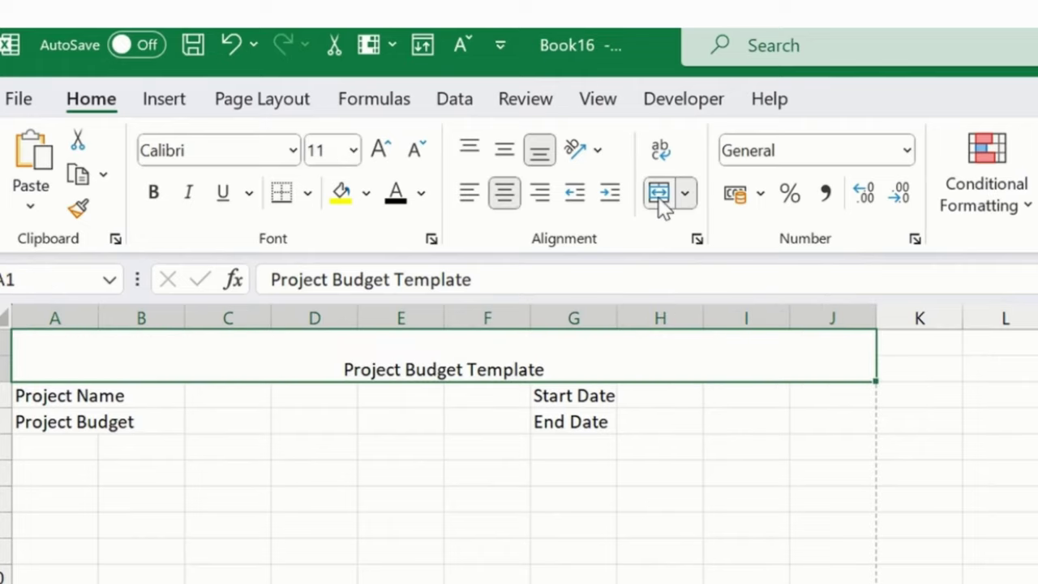
left_click(504, 149)
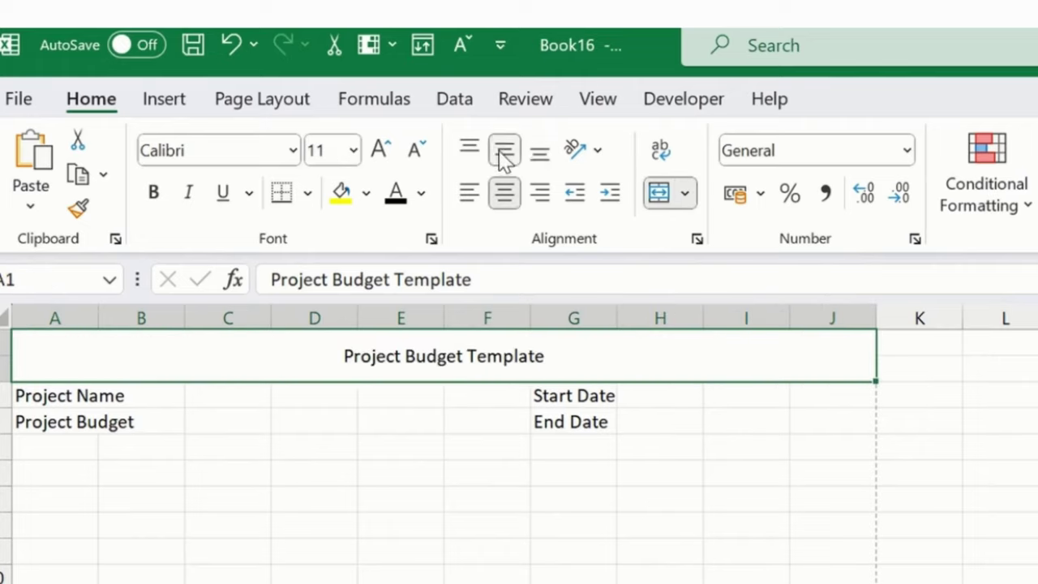
Step: Increase the title's font size to 22 and make it bold
left_click(384, 156)
left_click(385, 156)
left_click(385, 156)
left_click(385, 155)
left_click(385, 156)
left_click(385, 156)
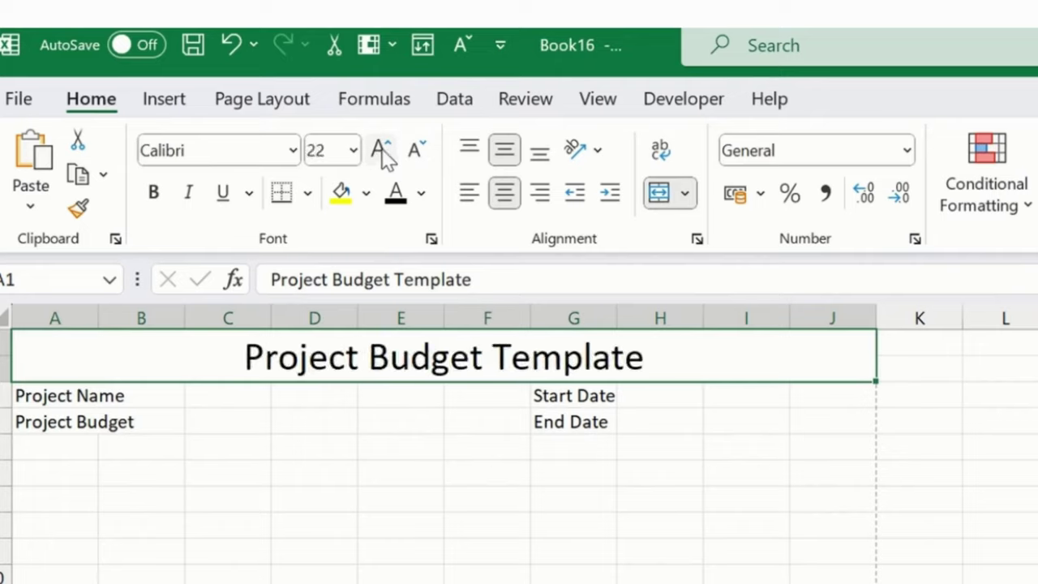
left_click(166, 193)
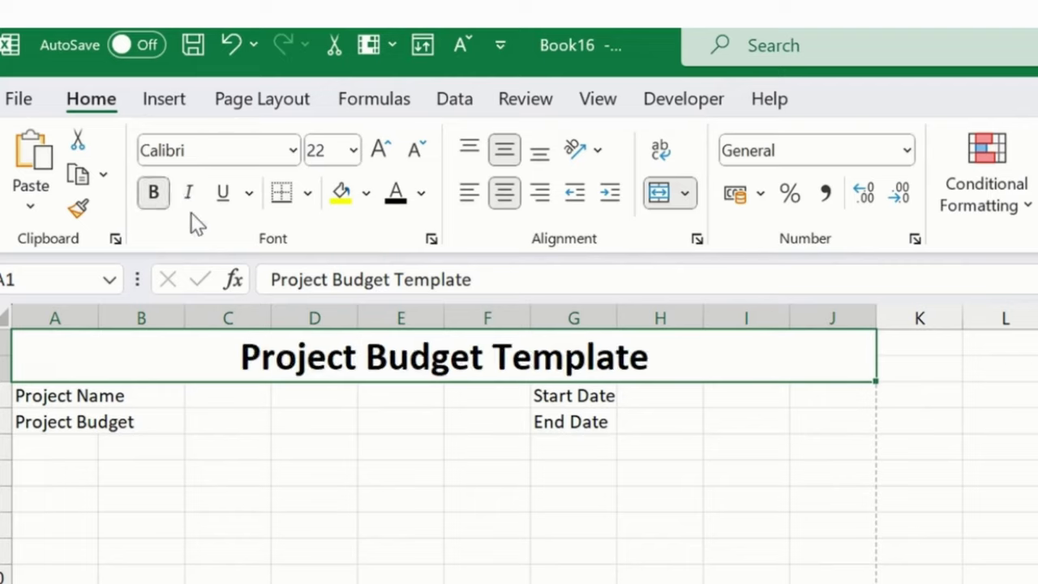
left_click(343, 425)
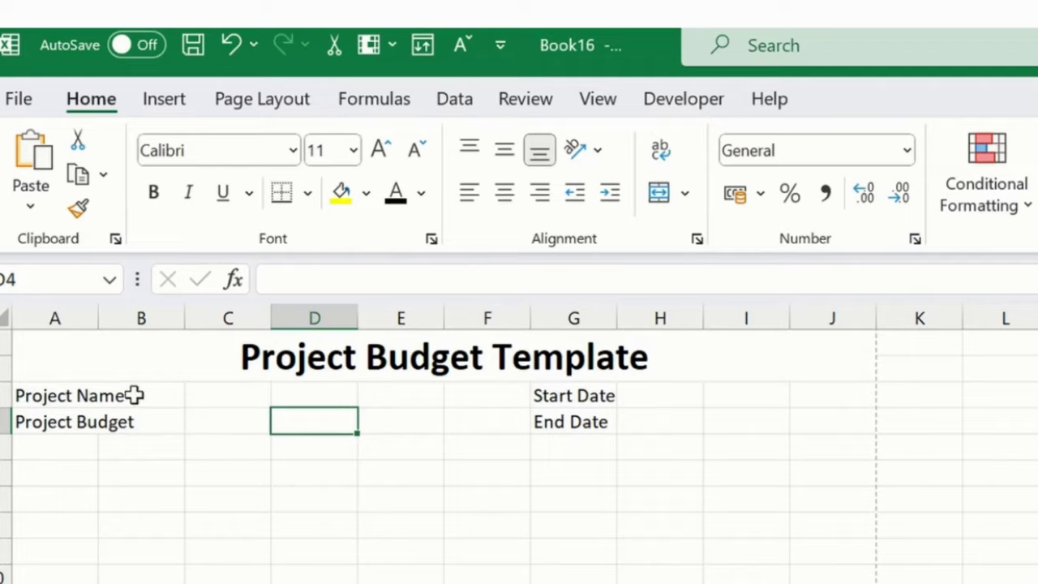
Step: Merge and center the "Project Name" label across A3:B3 and the "Project Budget" label across A4:B4
left_click_drag(73, 397, 123, 395)
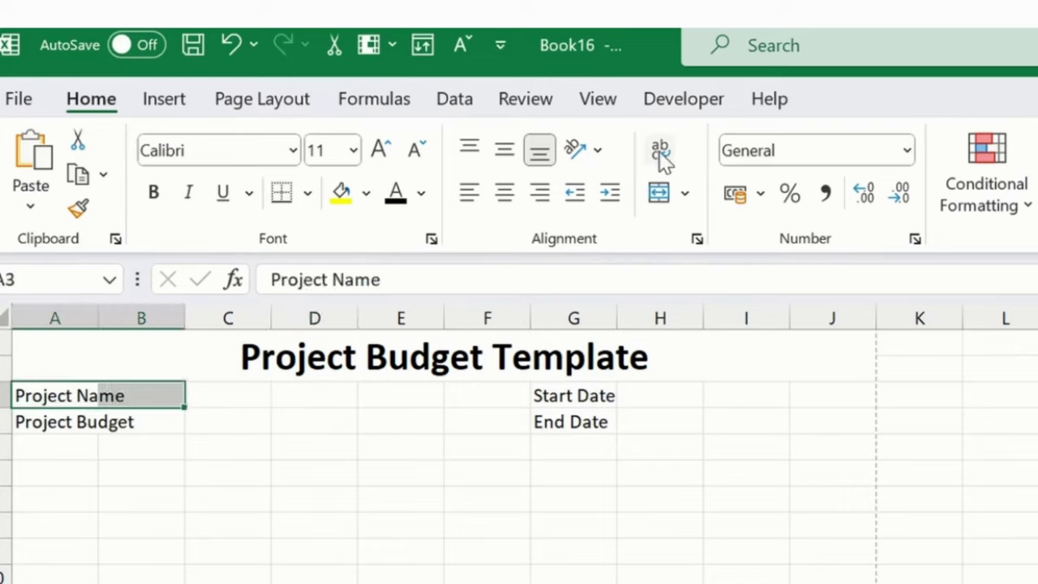
left_click(658, 192)
left_click_drag(92, 422, 131, 422)
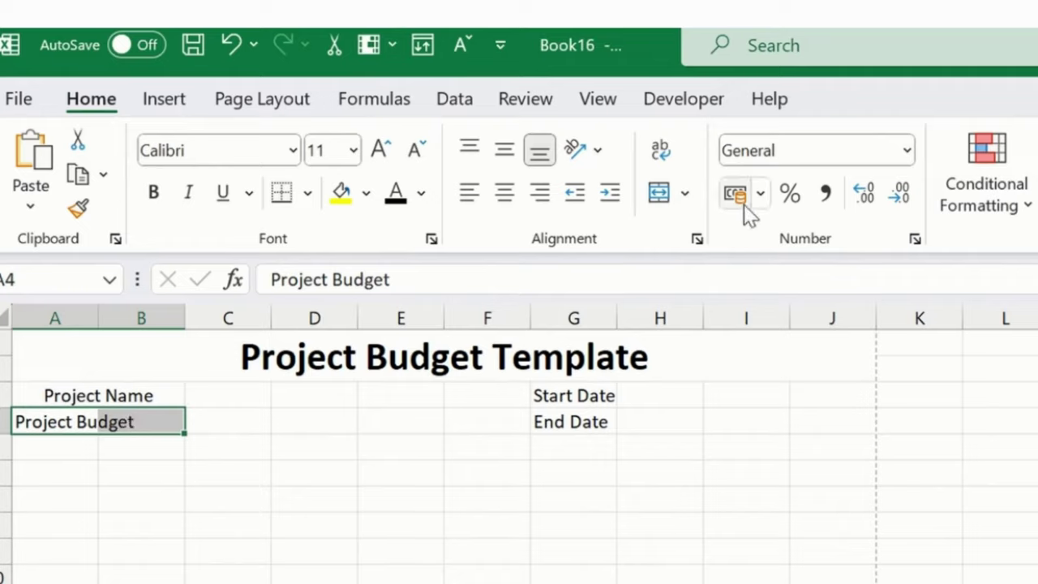
left_click(656, 194)
left_click(230, 451)
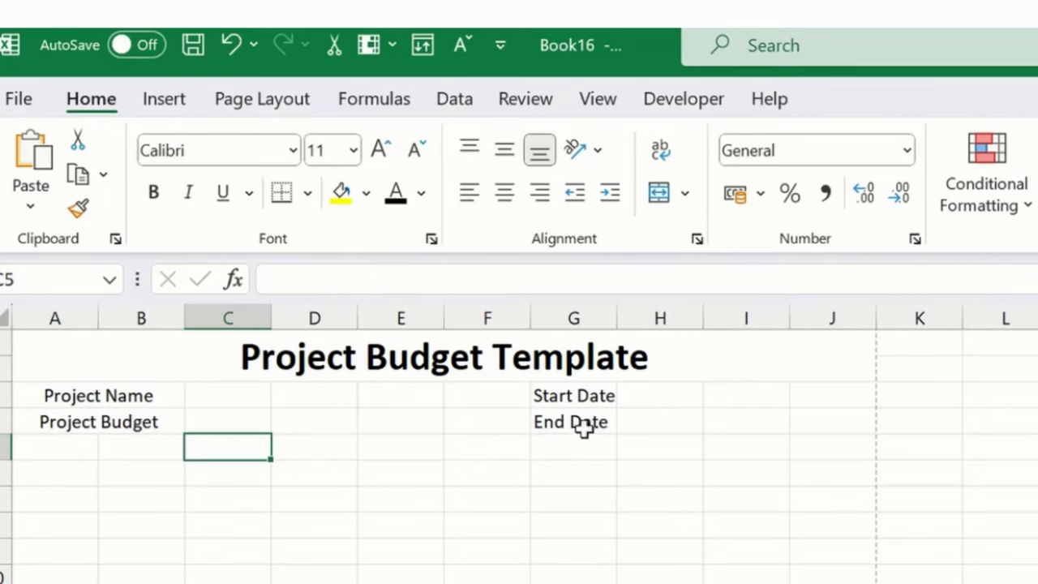
Step: Merge and center the "Start Date" label across G3:H3 and the "End Date" label across G4:H4
left_click_drag(583, 395, 630, 394)
left_click(658, 192)
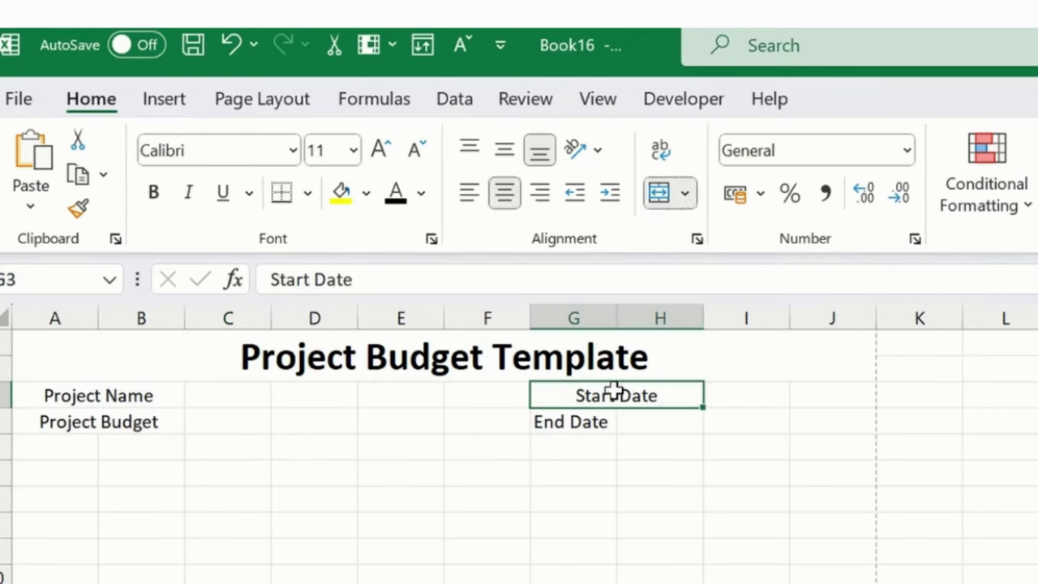
left_click_drag(538, 423, 645, 415)
left_click(658, 193)
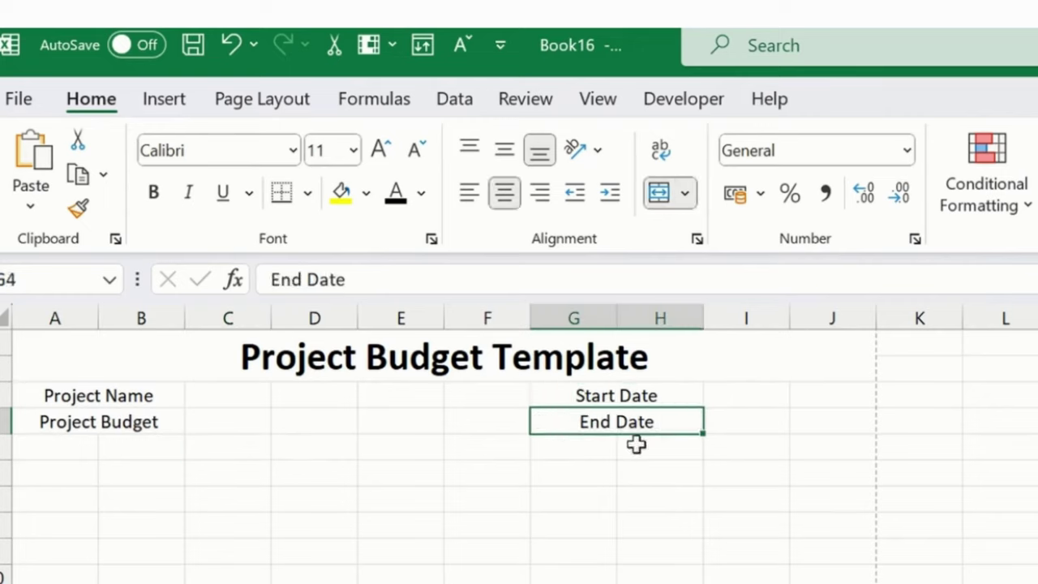
left_click(543, 467)
Step: Merge and center cells C3:E3 as the entry field beside the project name label
left_click_drag(223, 390, 376, 389)
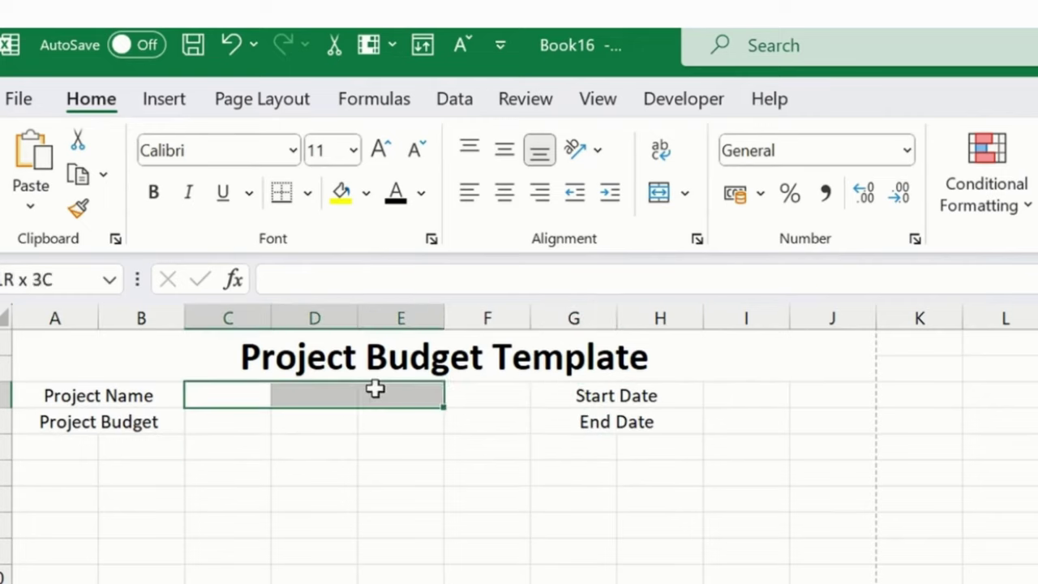
key("alt+h")
key("m")
key("c")
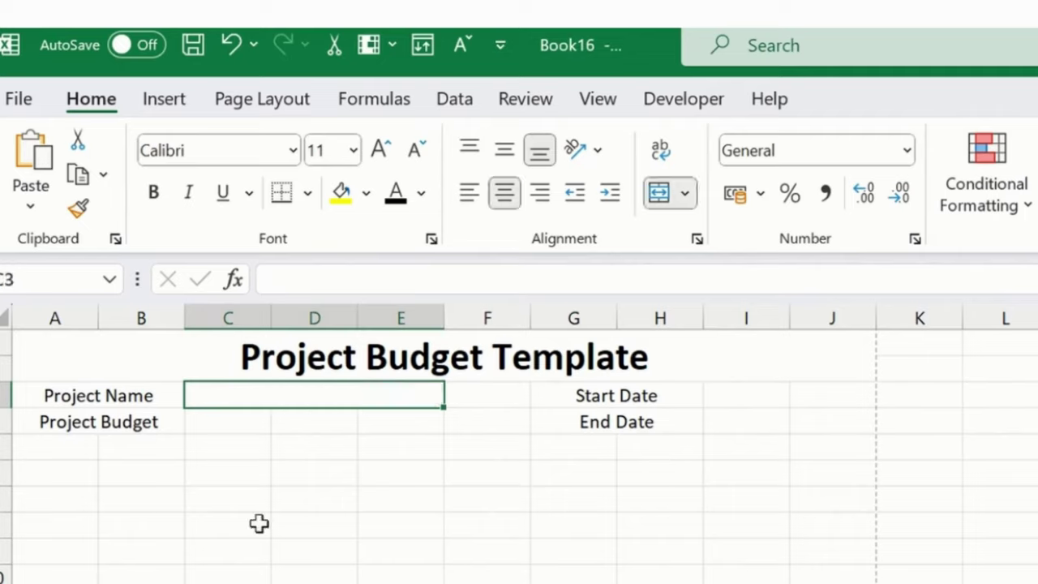
Step: Enter "Discover Talent Presents" as the project name in the merged cell C3 and underline it
type("Discov")
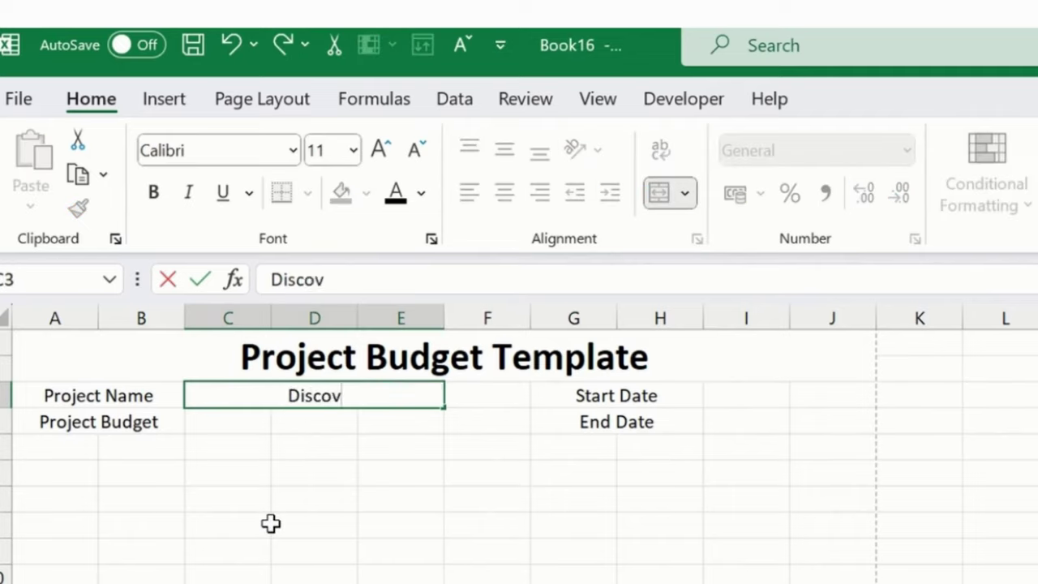
type("er Talent Pr")
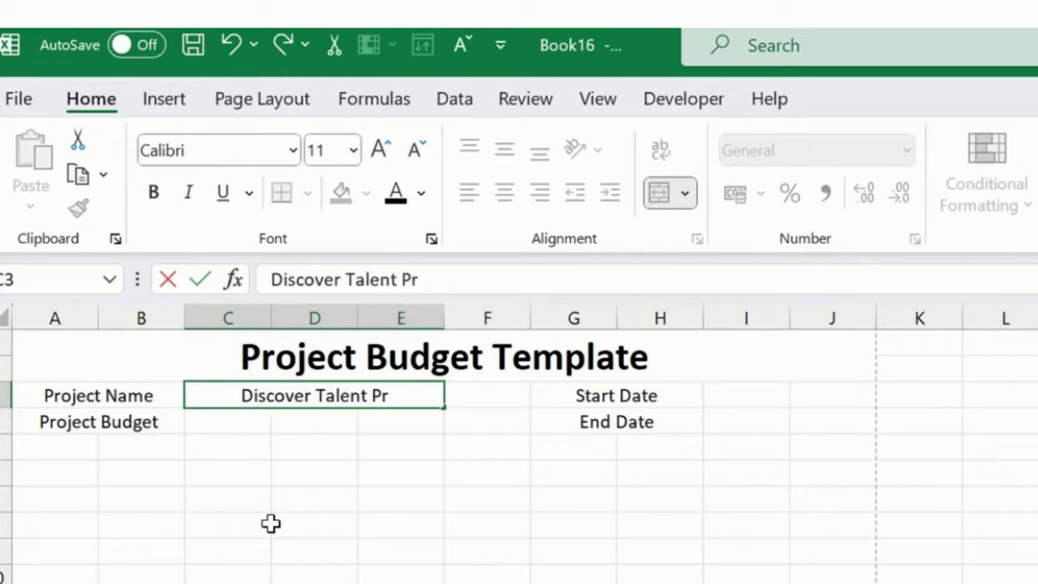
type("esents")
key("Return")
key("Up")
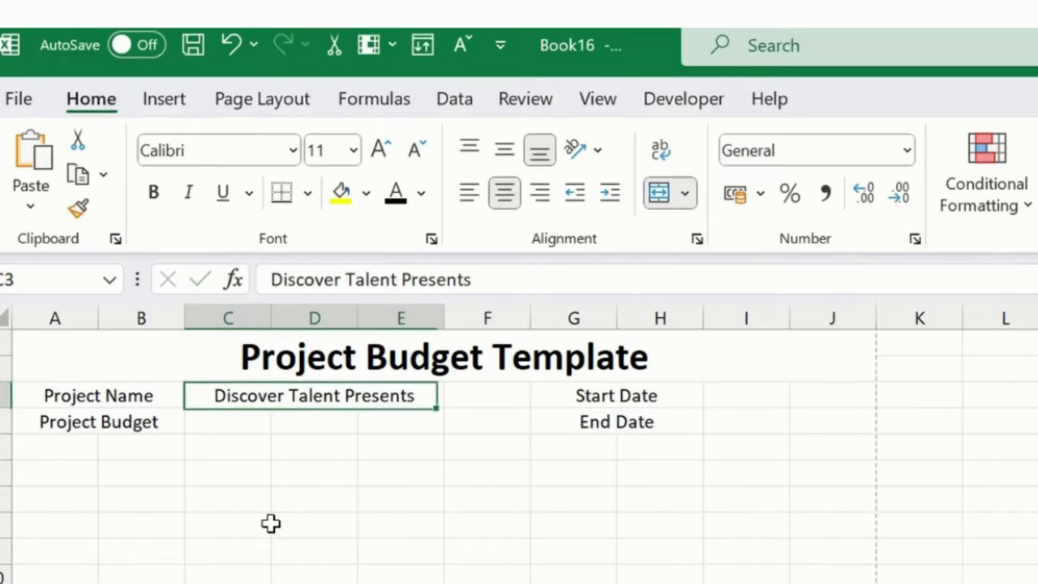
left_click(224, 194)
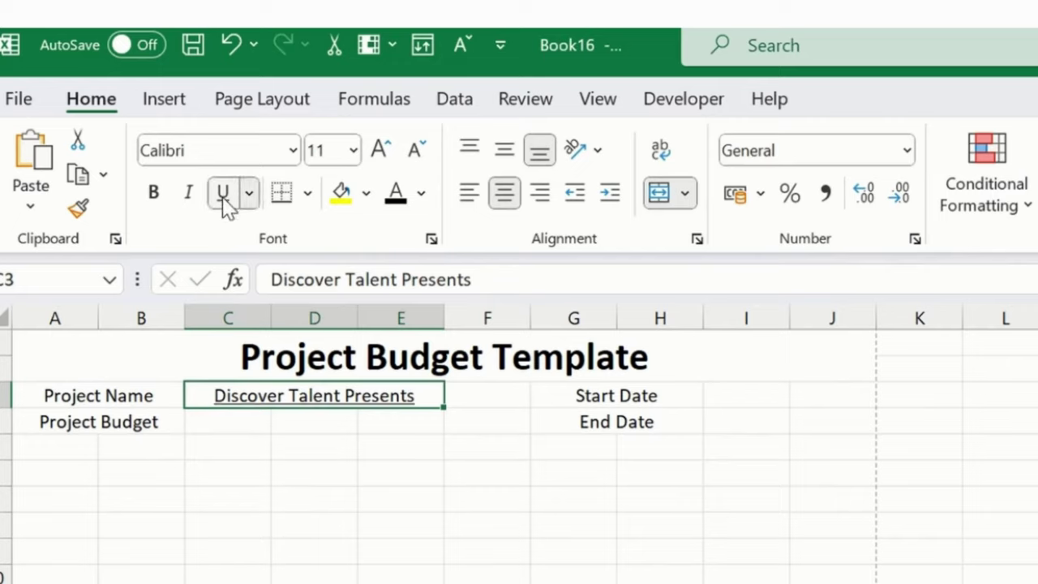
left_click(284, 472)
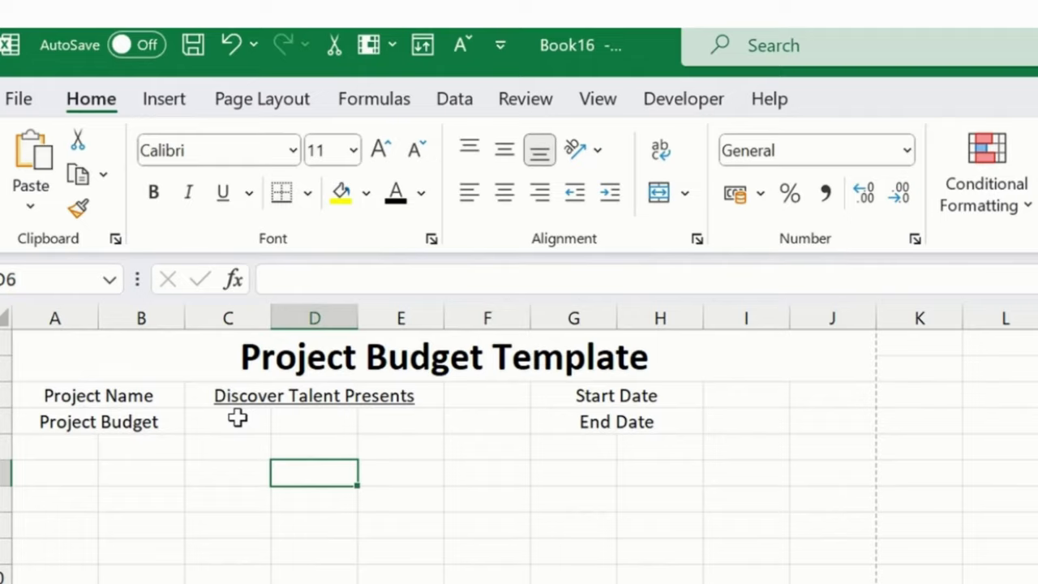
Step: Apply the ₹ English (India) accounting format to C4:E4, then merge and center these cells
left_click_drag(237, 418, 377, 418)
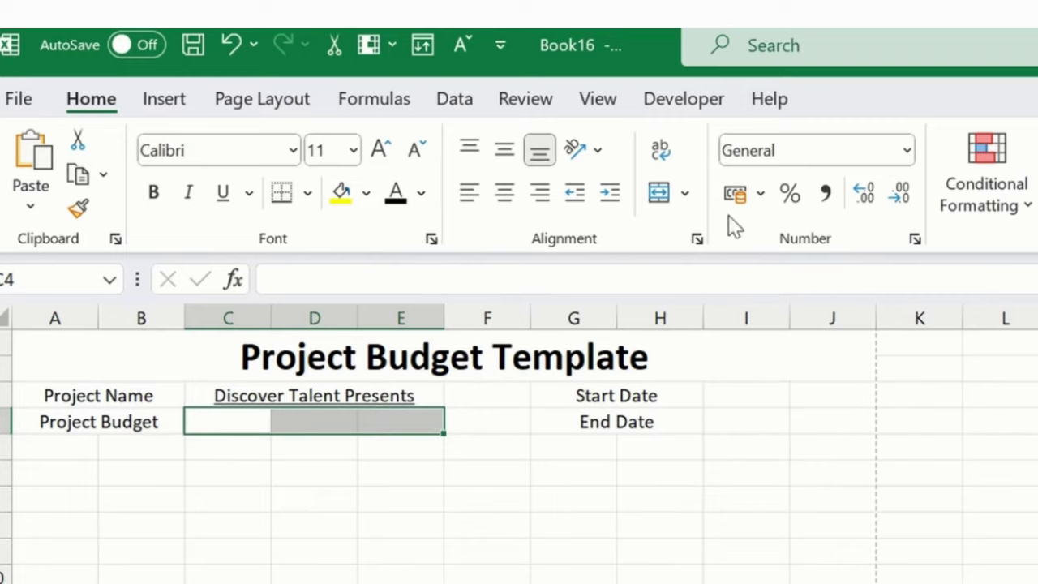
left_click(758, 200)
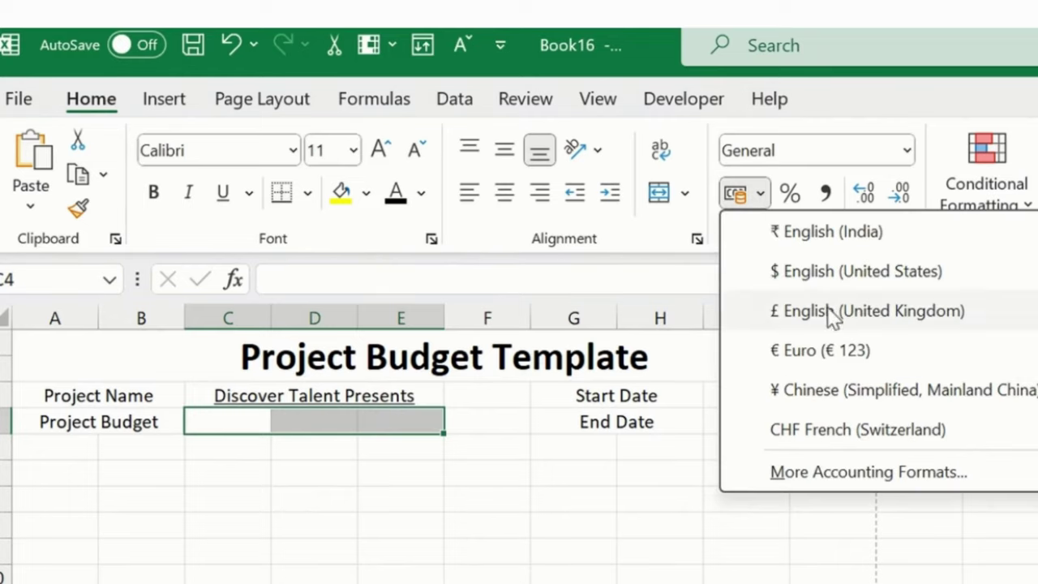
left_click(824, 232)
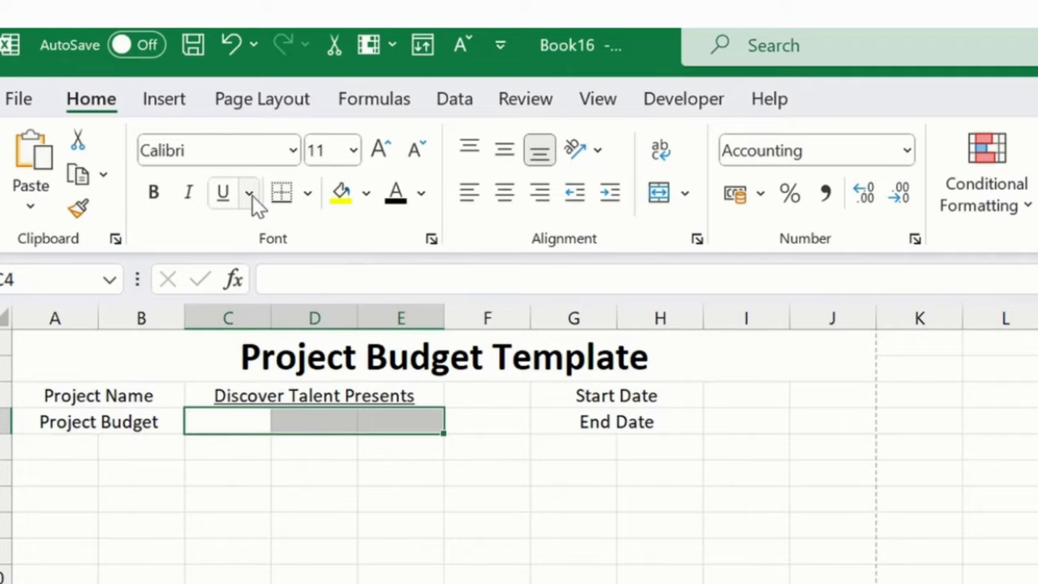
left_click(662, 198)
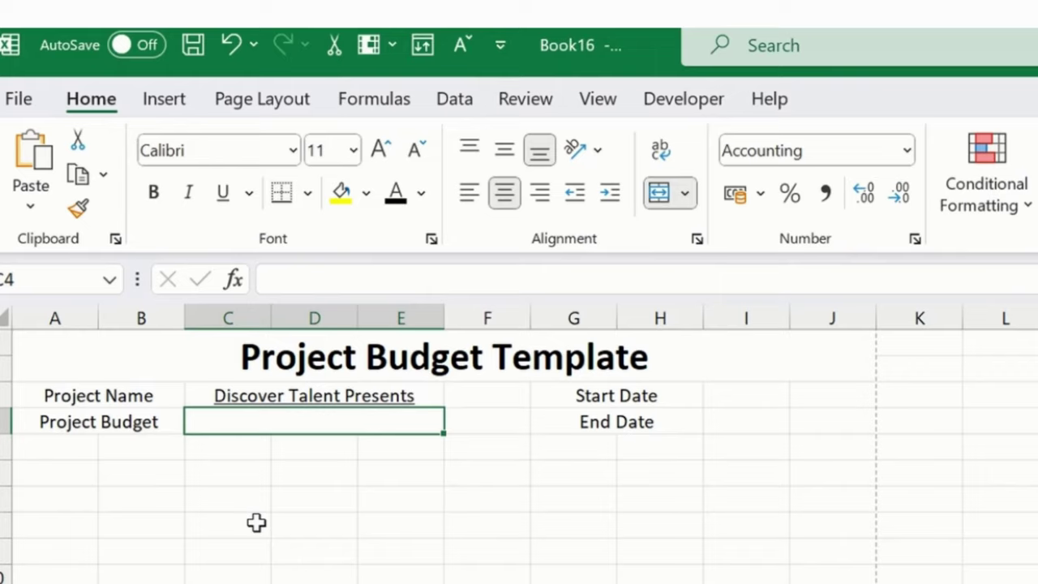
Step: Enter 2500000 as the project budget in the merged cell C4 and underline the amount
type("2500000")
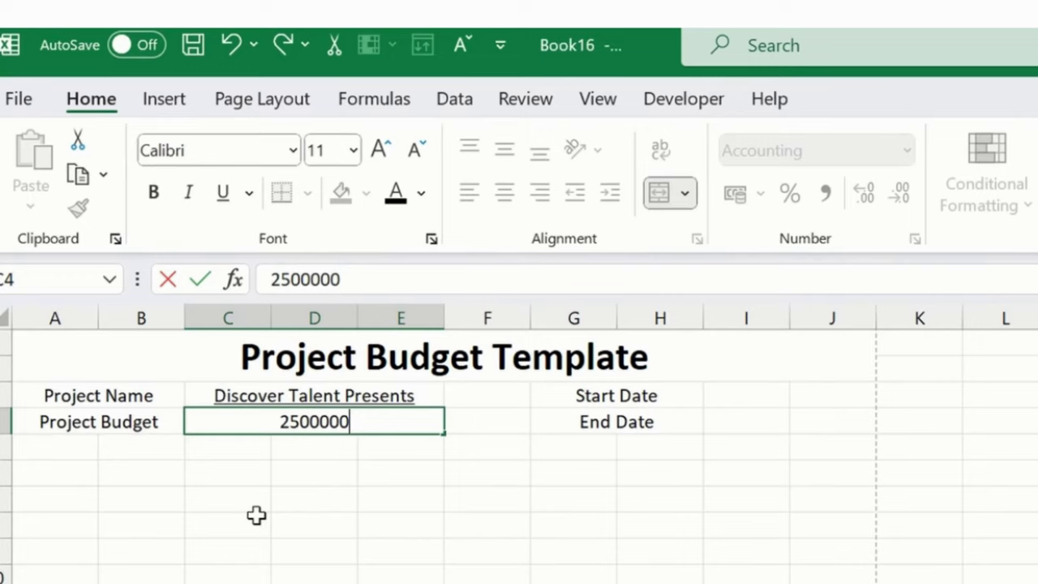
key("Return")
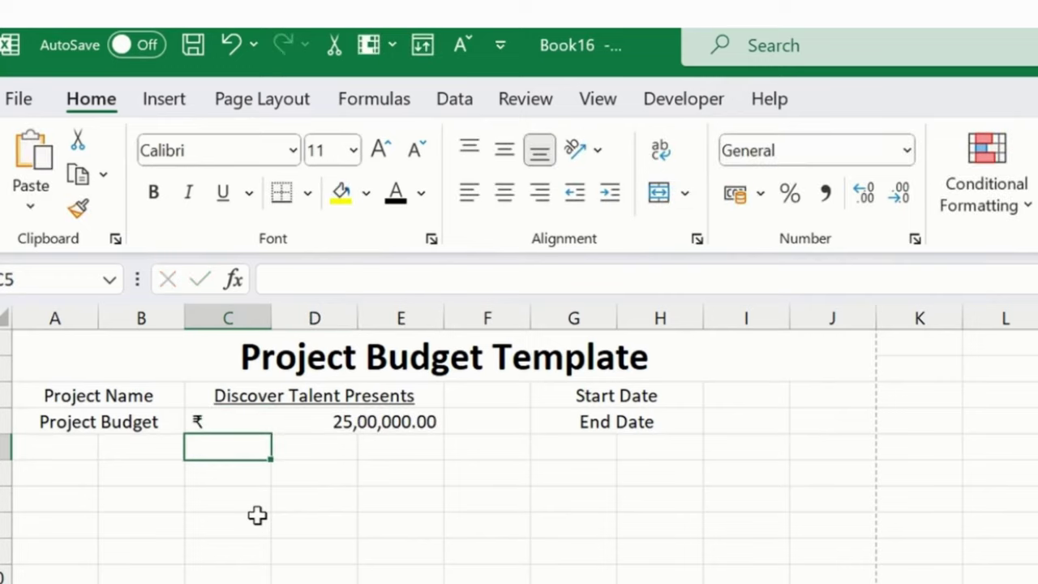
key("Down")
key("Down")
key("Down")
key("Down")
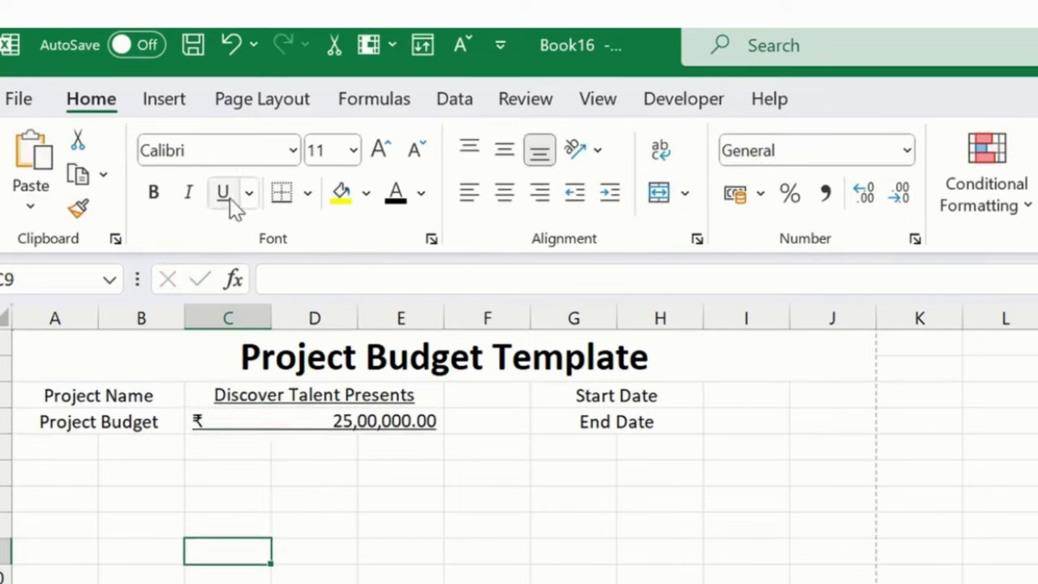
left_click(398, 539)
left_click(319, 430)
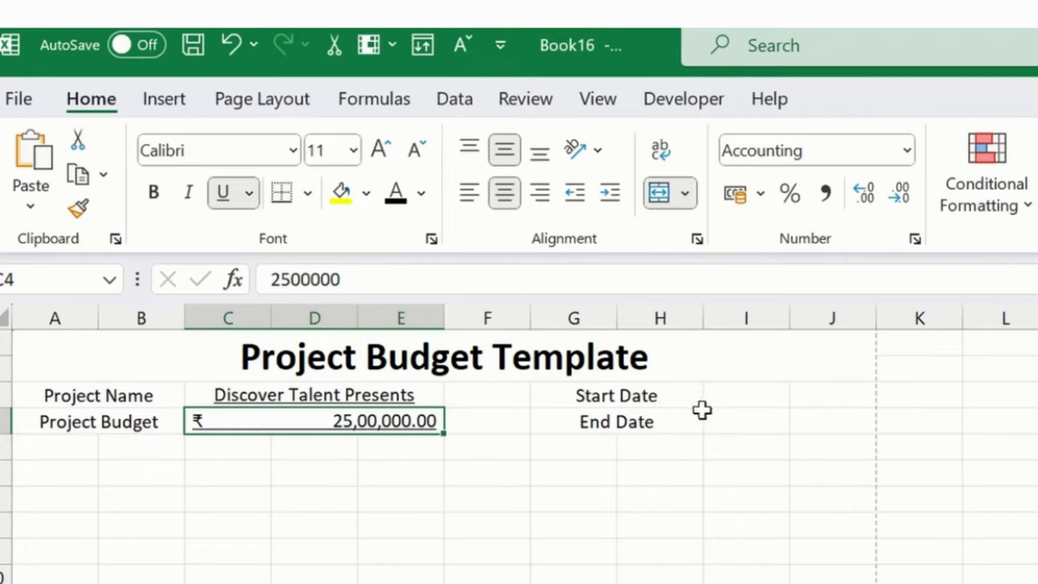
Step: Merge and center I3:J3 as the start date field and I4:J4 as the end date field
left_click(674, 395)
left_click(753, 395)
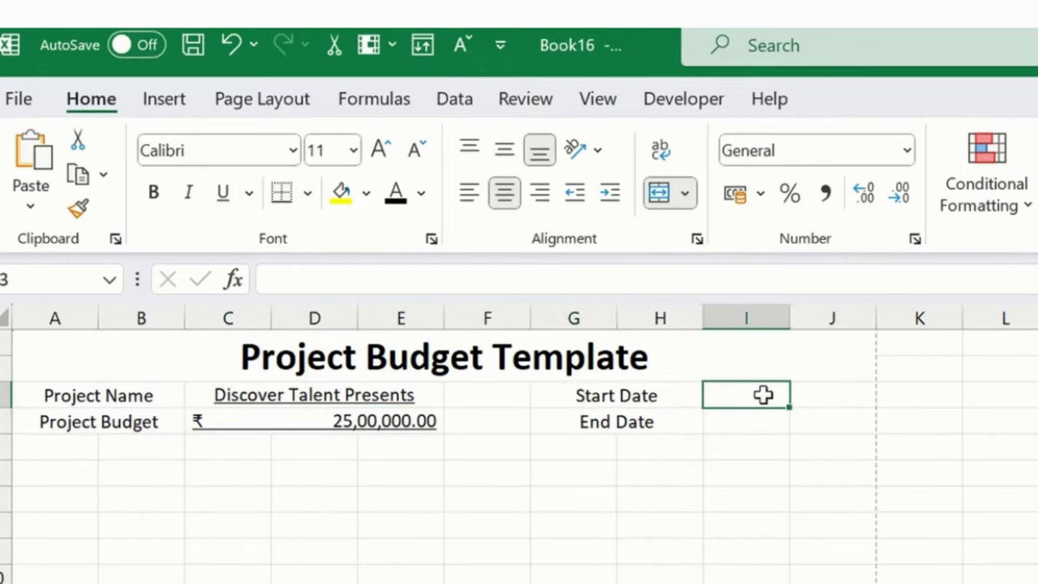
left_click_drag(763, 395, 827, 394)
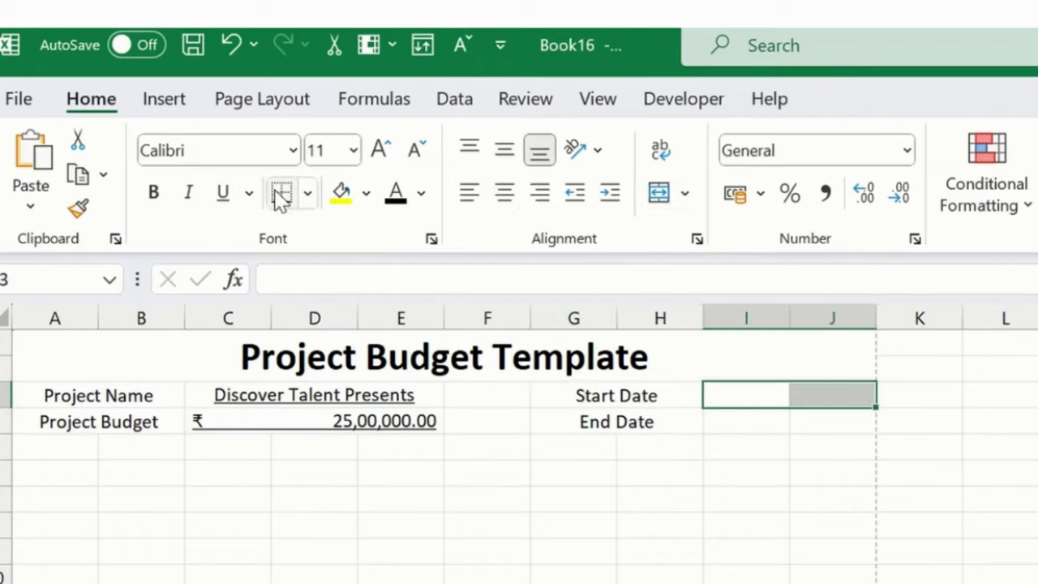
left_click(661, 194)
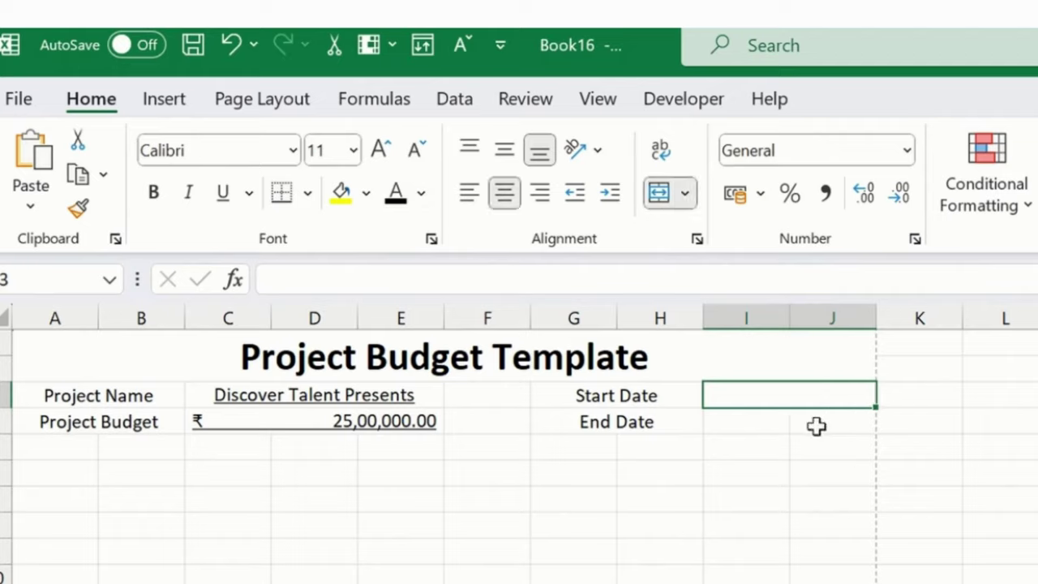
left_click_drag(731, 419, 834, 417)
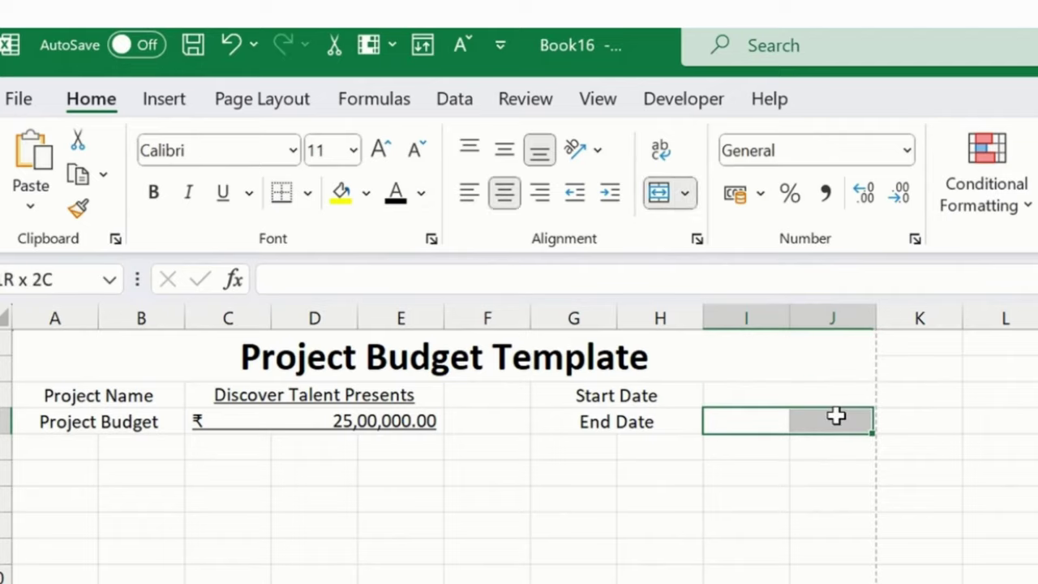
left_click(661, 195)
left_click(726, 492)
left_click(751, 393)
left_click(769, 419)
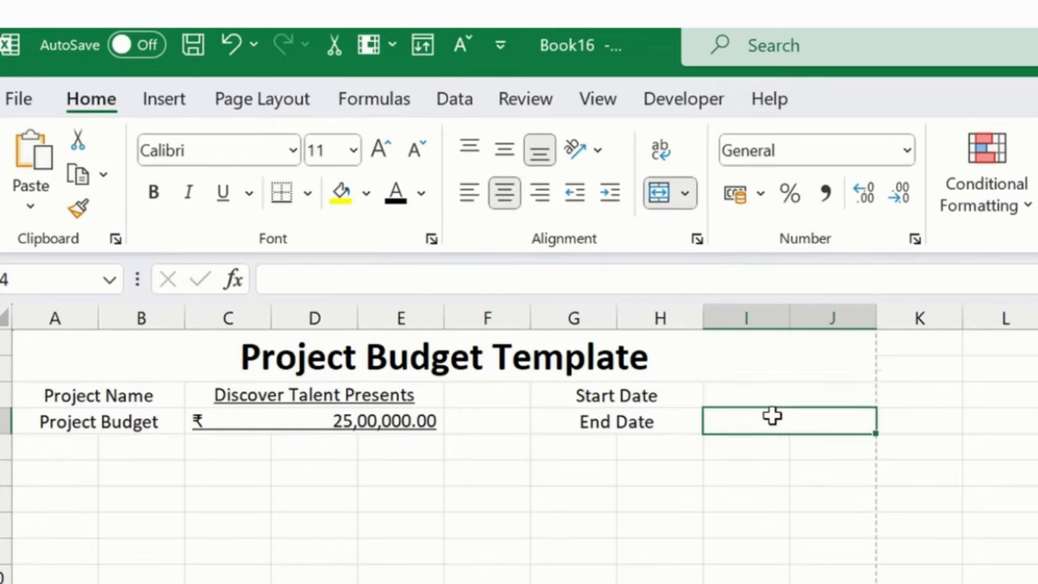
Step: Enter 27-07-2024 as the start date in the merged cell I3
left_click(801, 391)
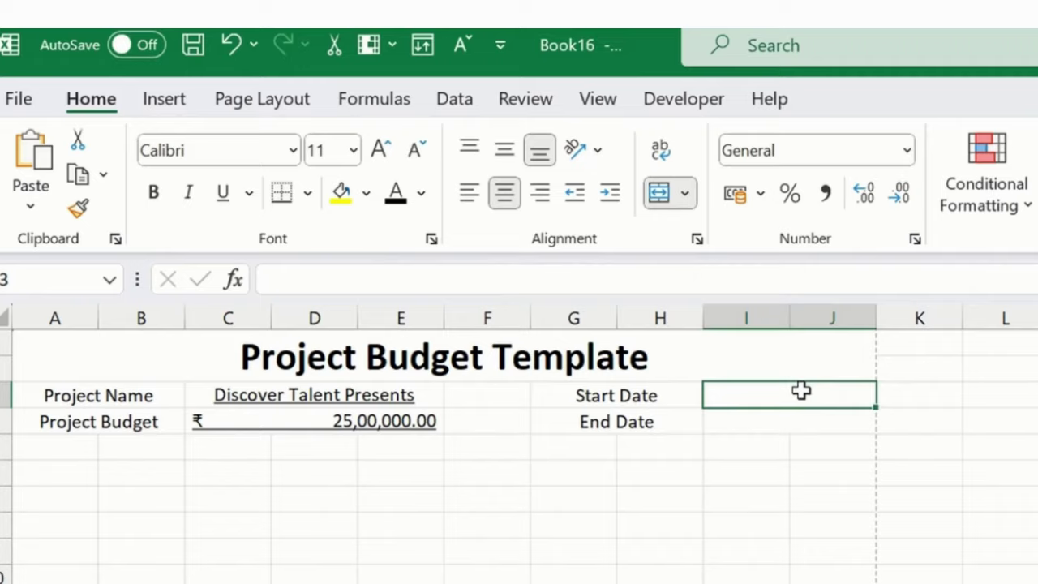
type("27-07-2024")
key("Down")
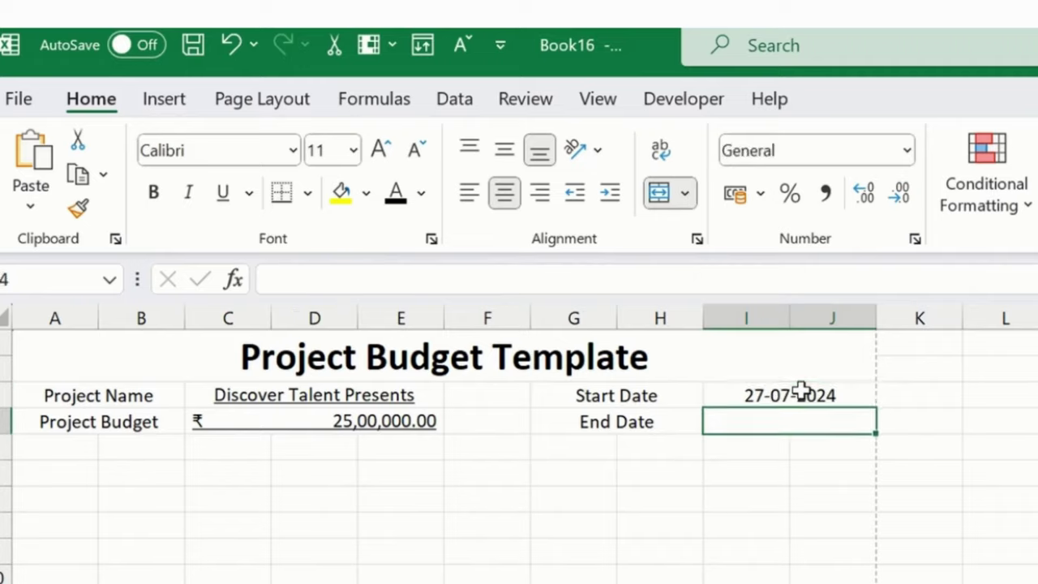
Step: Calculate the end date in I4 as 40 days after the start date with the formula =I3+40
type("27-07-2024")
key("ctrl+z")
type("=")
left_click(801, 393)
type("+40")
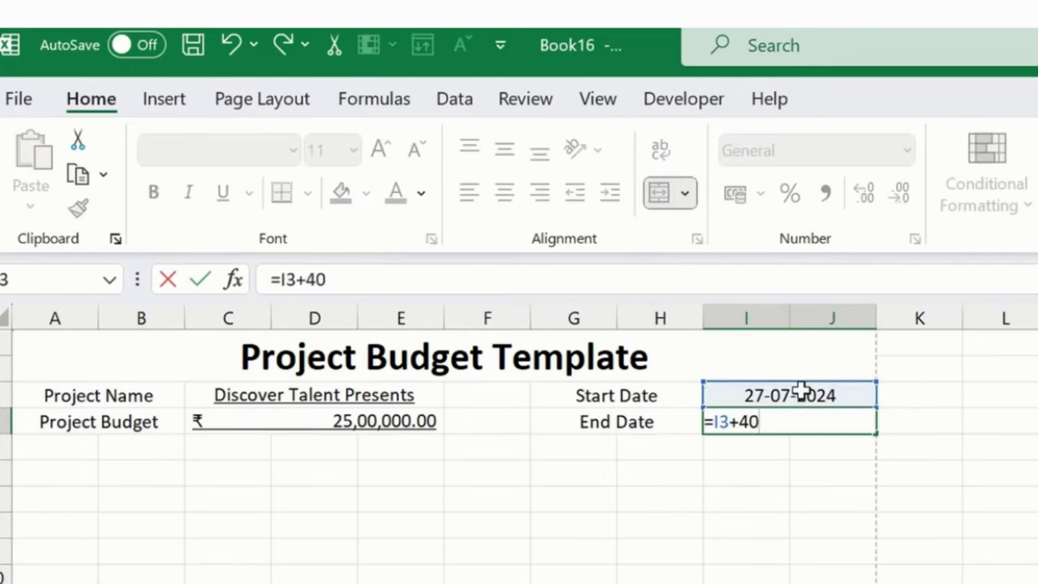
key("Return")
key("Up")
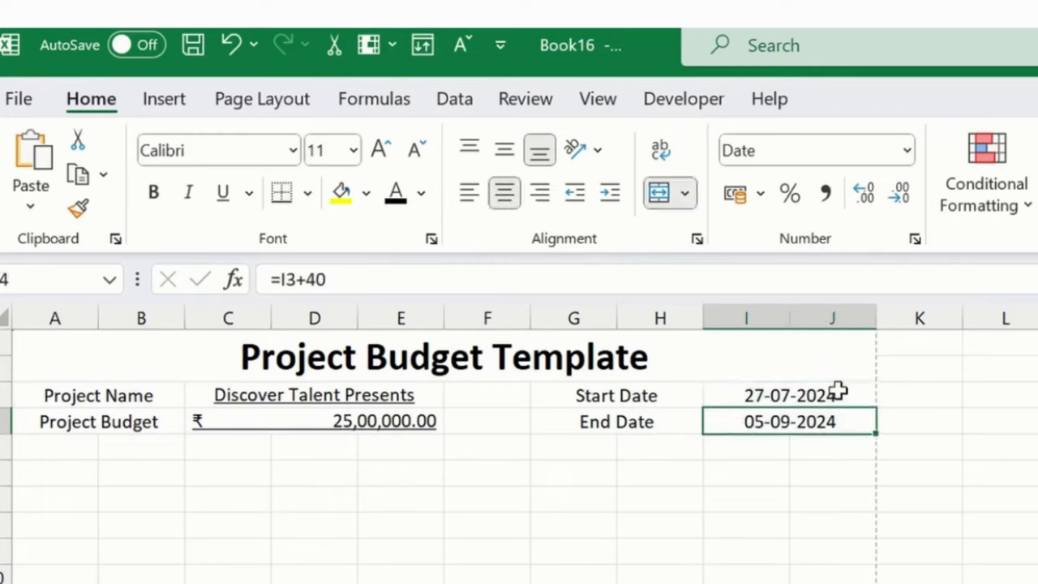
Step: Make the Start Date, End Date, Project Name and Project Budget labels bold
left_click_drag(608, 396, 616, 412)
key("ctrl+b")
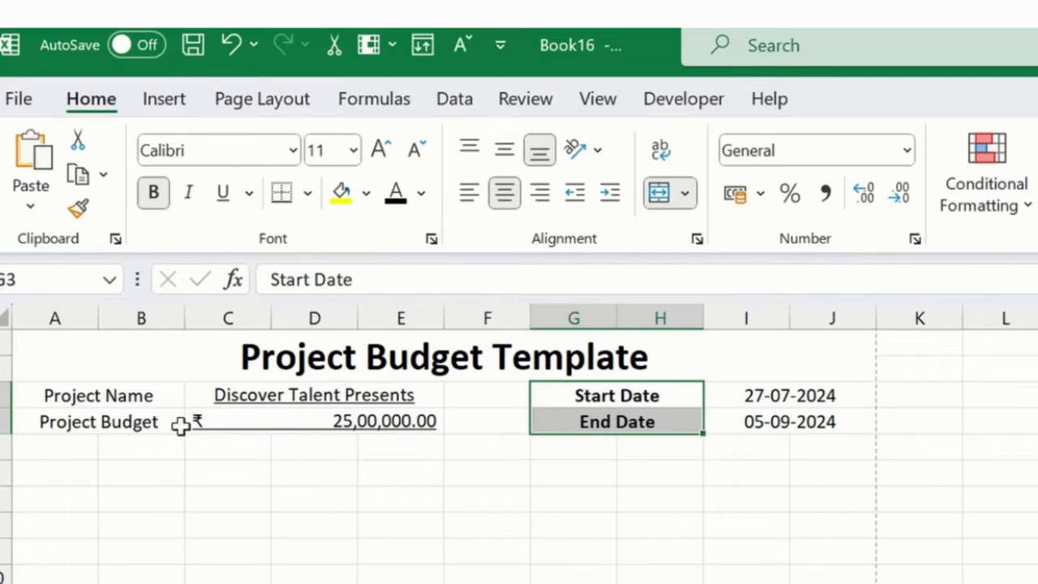
left_click_drag(139, 396, 141, 422)
key("ctrl+b")
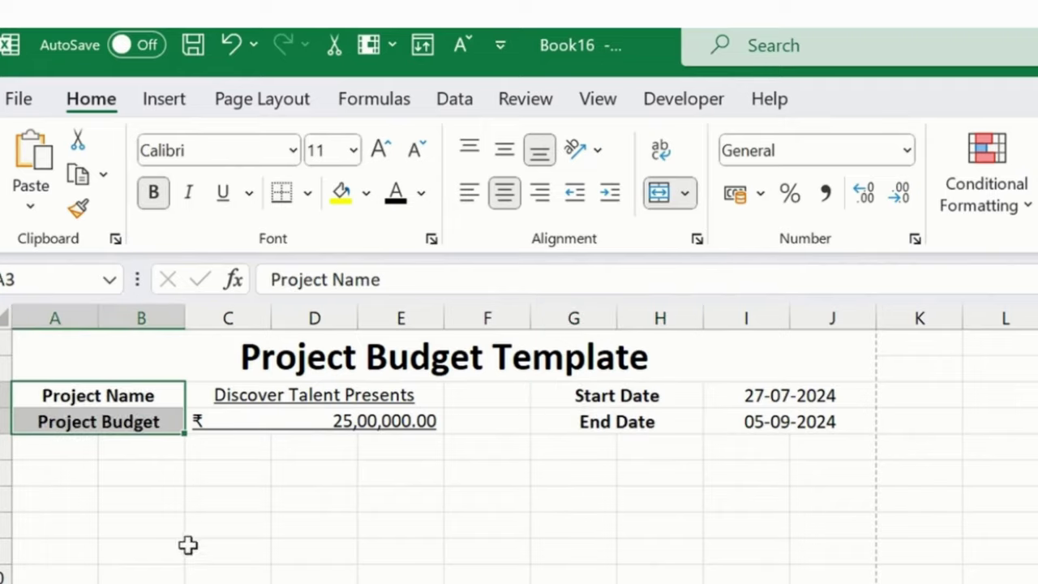
left_click(191, 545)
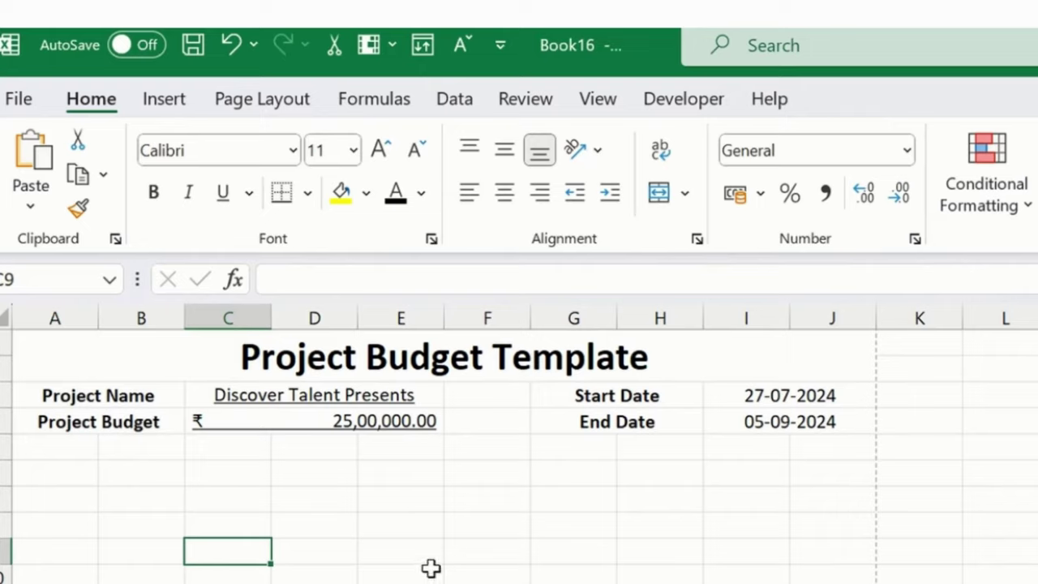
Step: Fill the Project Budget Template title cell with dark blue and set its font color to white
left_click(203, 357)
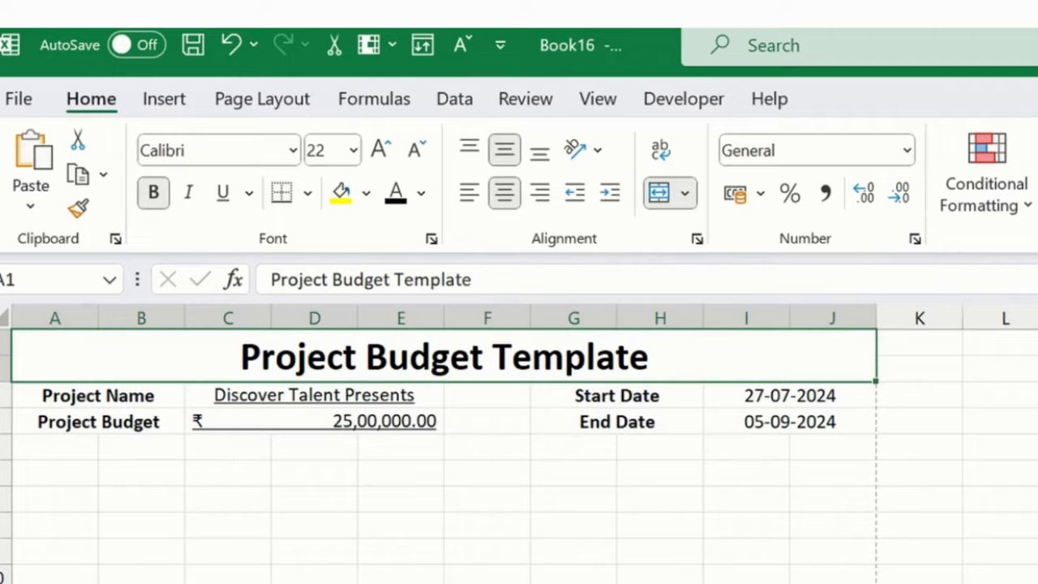
left_click(368, 195)
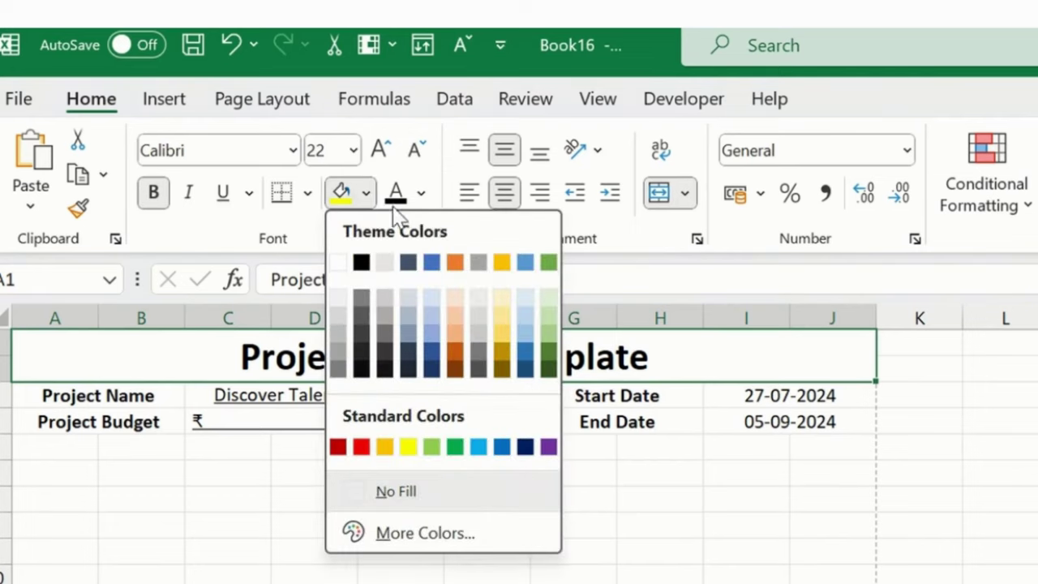
left_click(525, 370)
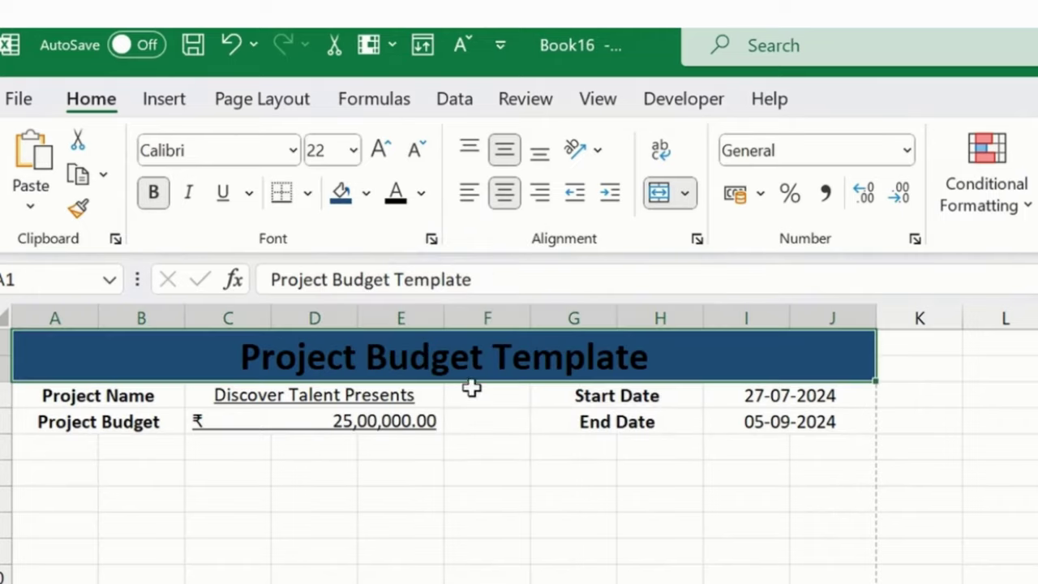
left_click(421, 192)
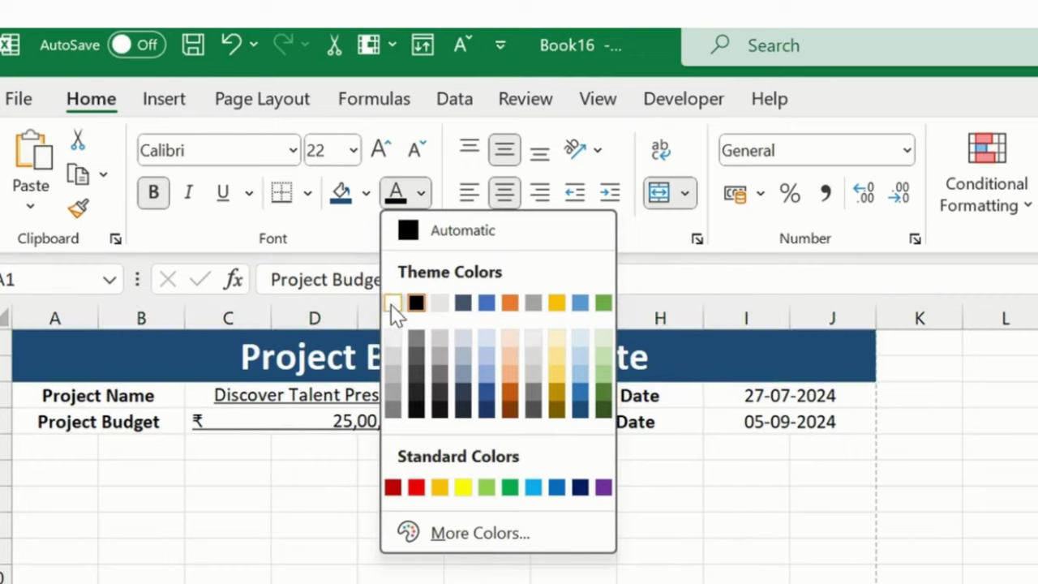
left_click(392, 303)
left_click(423, 566)
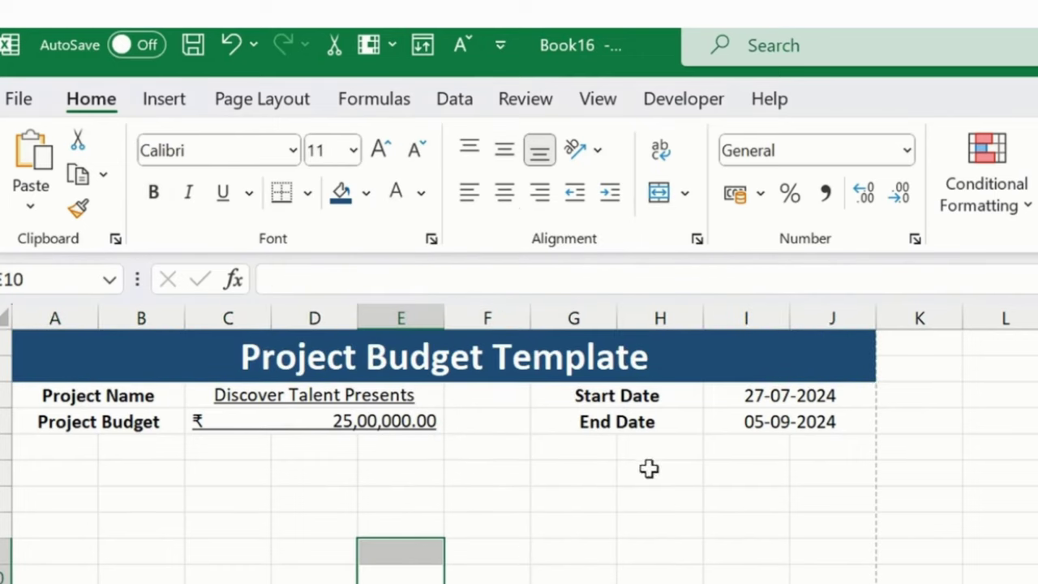
left_click(596, 494)
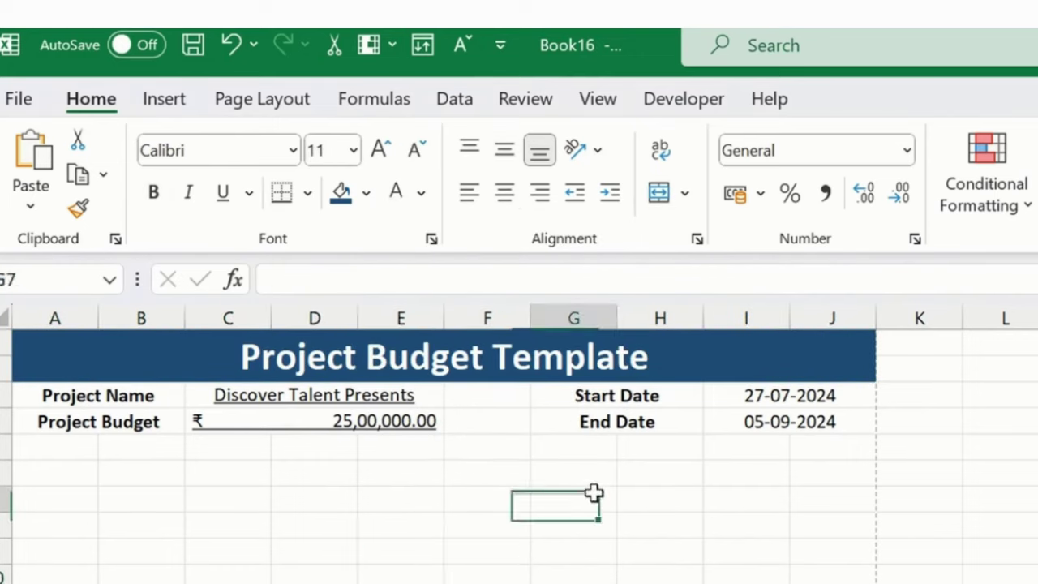
Step: Examine how the template fits the printed page in Page Layout view, and return to Normal view
left_click(66, 398)
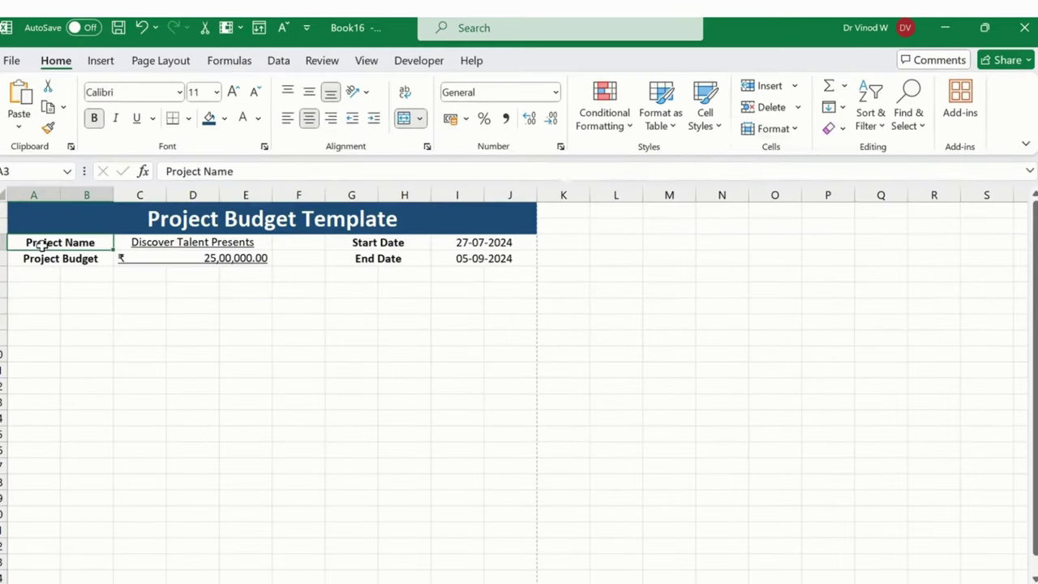
left_click(76, 328)
scroll(81, 300, "down", 15)
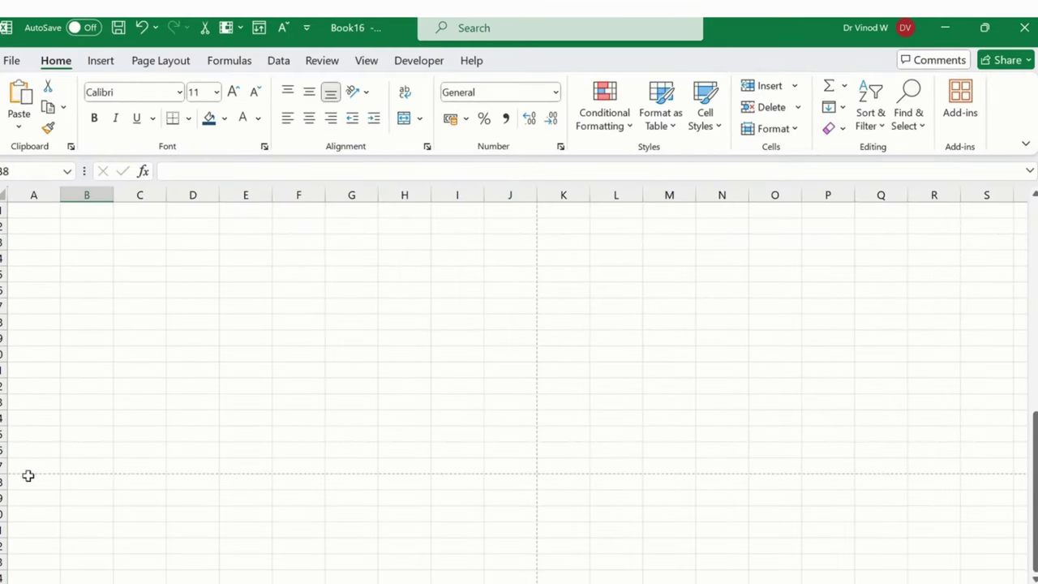
left_click(900, 577)
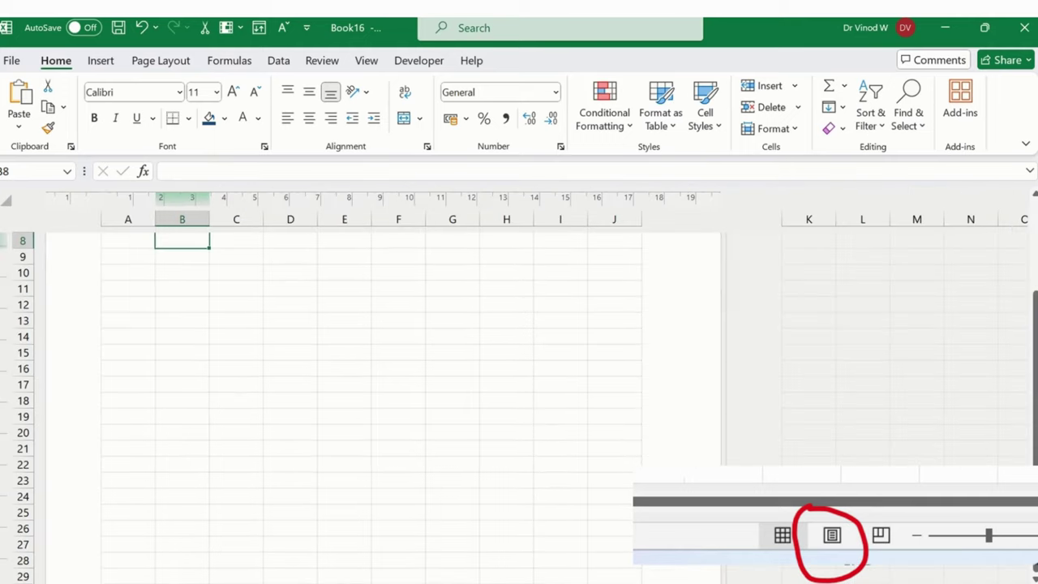
scroll(237, 398, "up", 3)
scroll(273, 338, "down", 10)
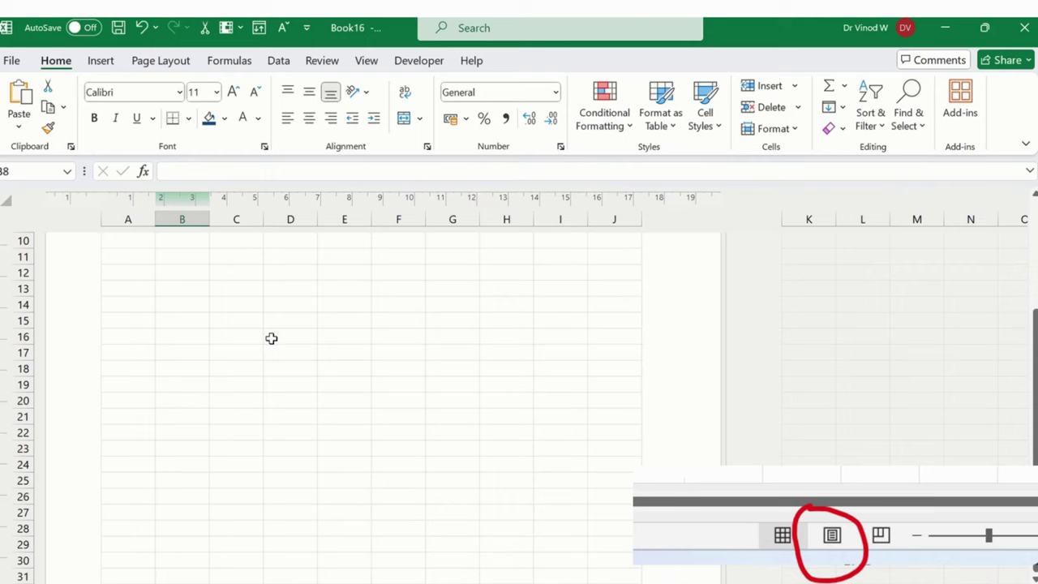
scroll(272, 338, "up", 12)
left_click(378, 402)
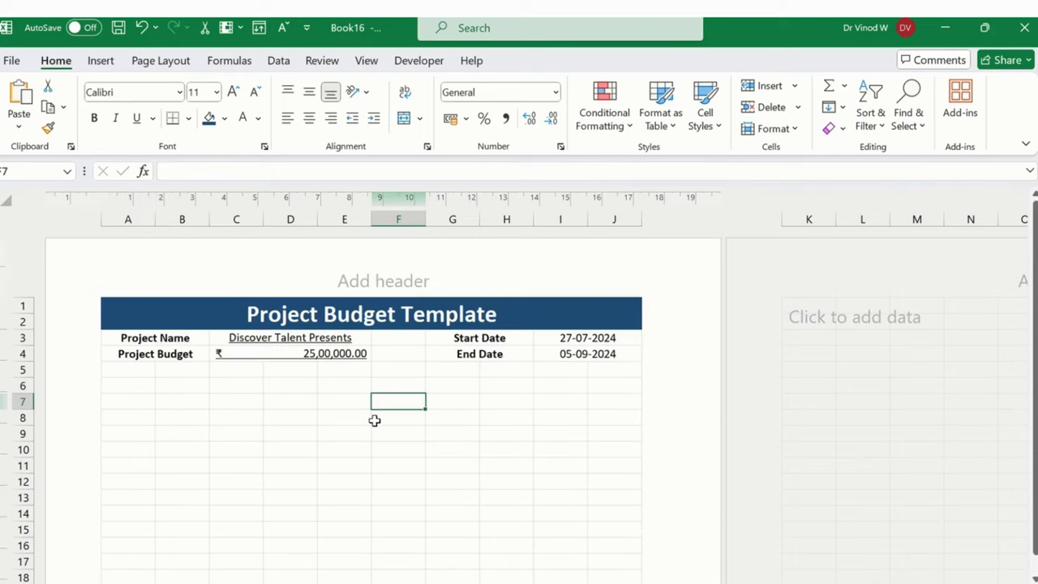
scroll(386, 378, "down", 5)
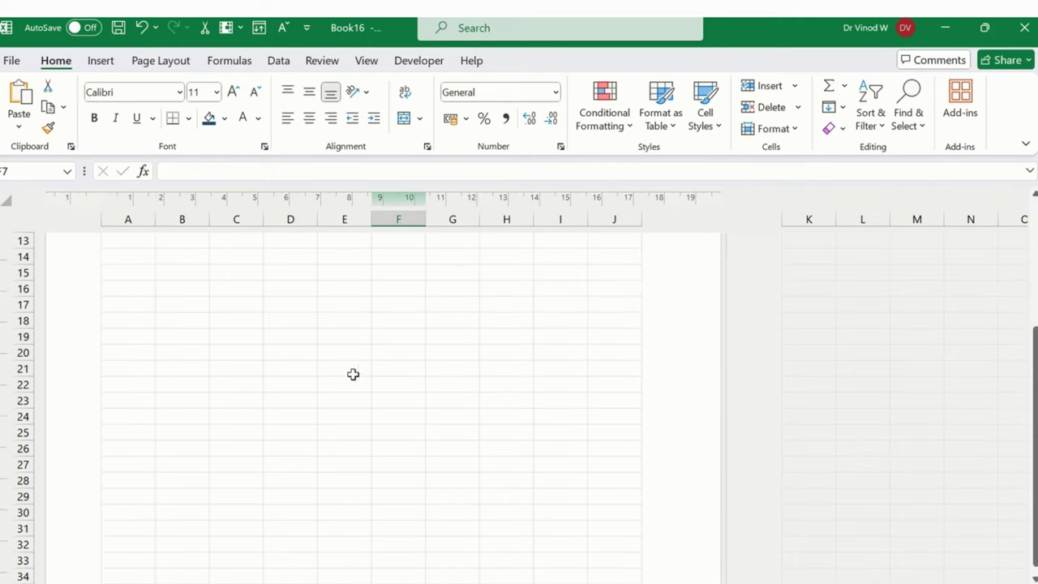
key("alt+w")
key("l")
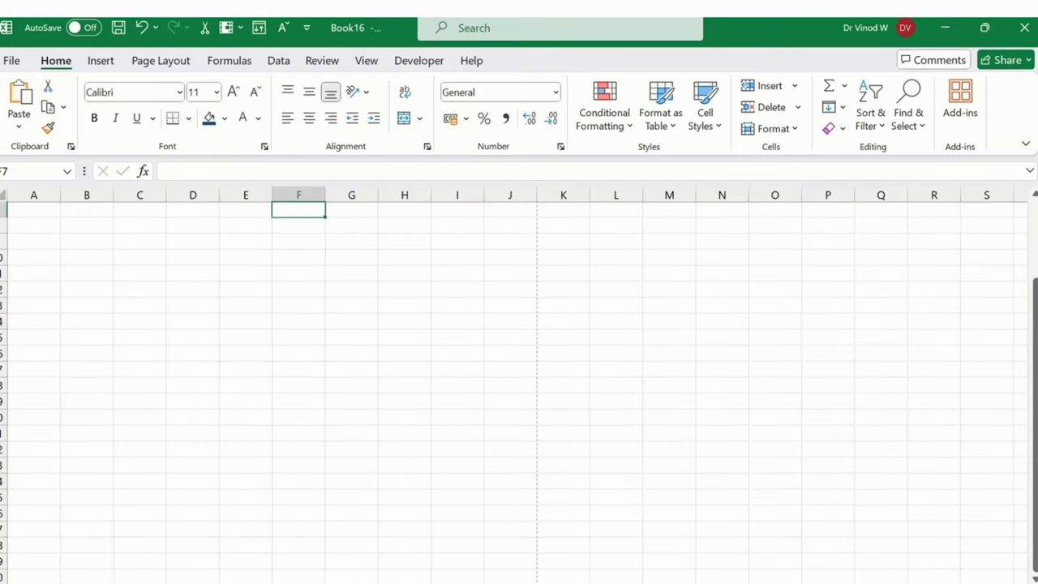
left_click(155, 335)
left_click(73, 299)
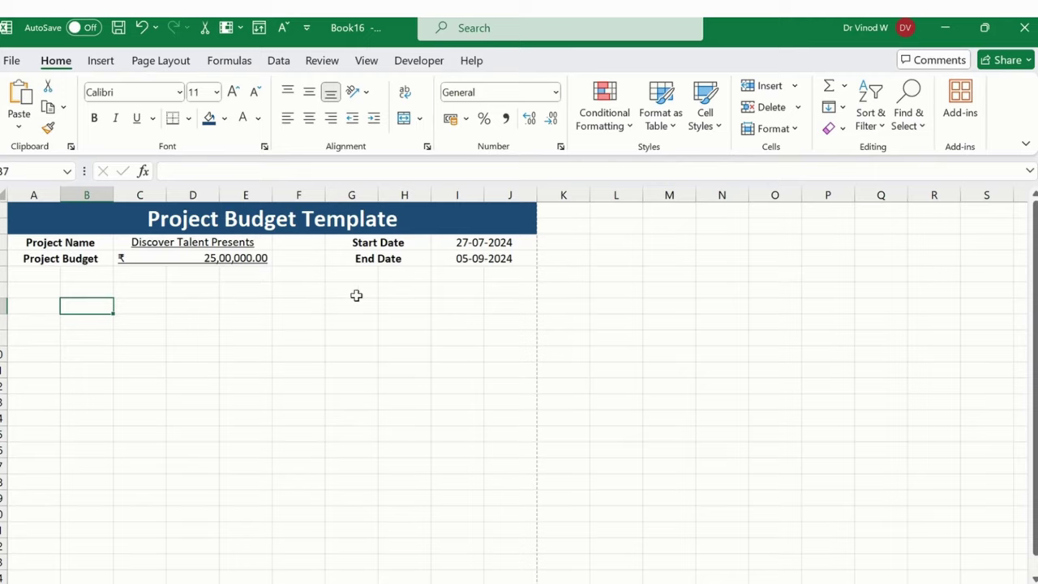
Step: Apply an outside border around the range G6:J12 beneath the date fields
mouse_move(350, 293)
left_mouse_down()
mouse_move(386, 384)
mouse_move(504, 395)
left_mouse_up()
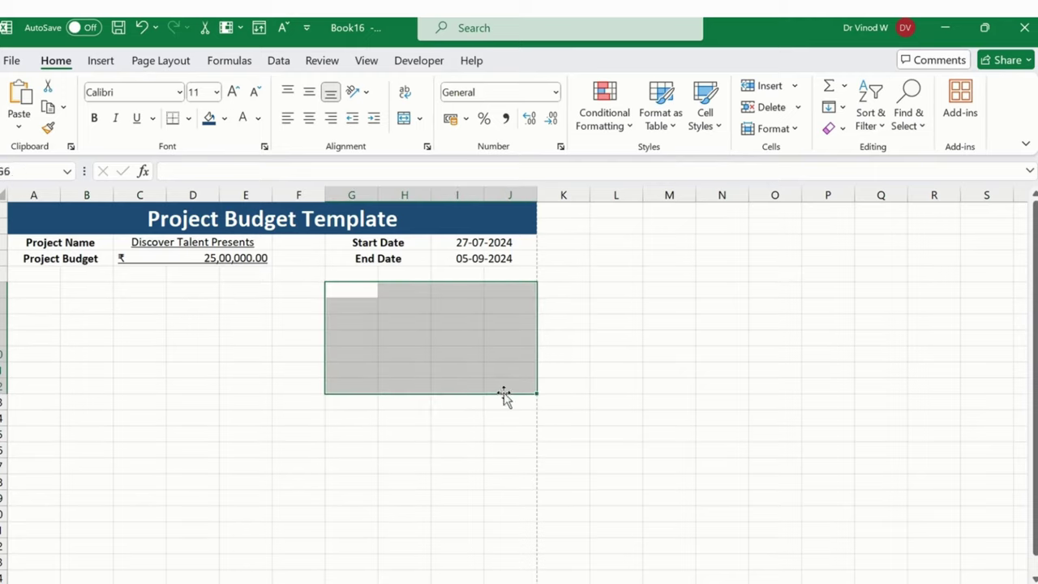
left_click(187, 118)
left_click(211, 319)
left_click(236, 340)
left_click(127, 399)
left_click_drag(48, 291, 109, 292)
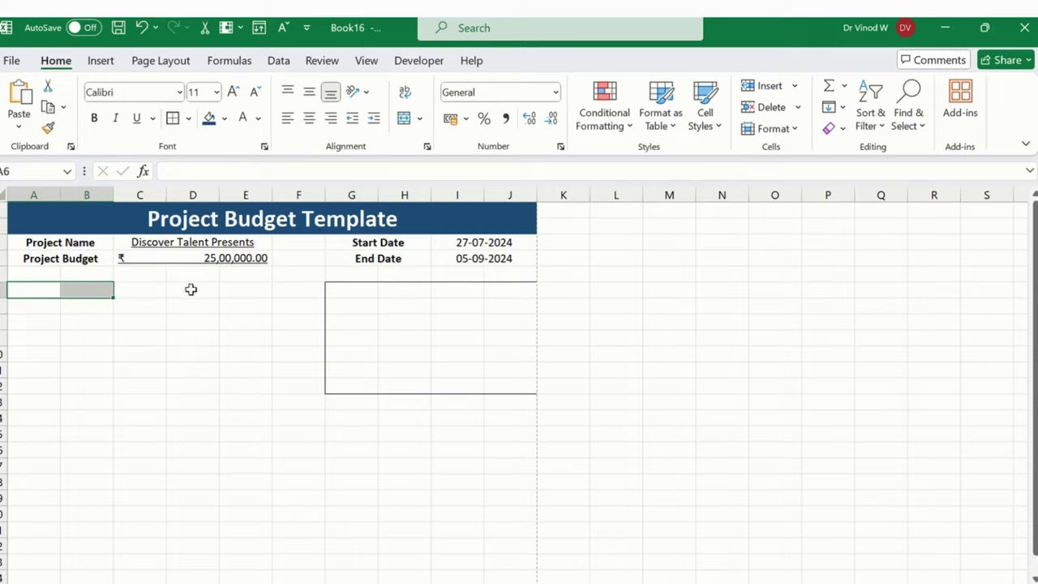
left_click_drag(371, 288, 528, 381)
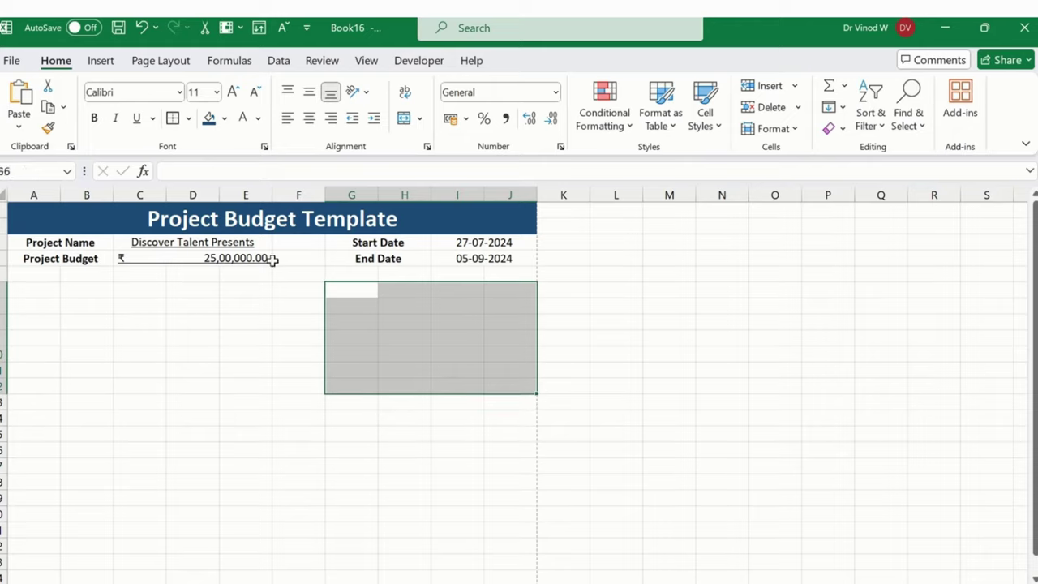
left_click(189, 118)
left_click(156, 311)
left_click(354, 297)
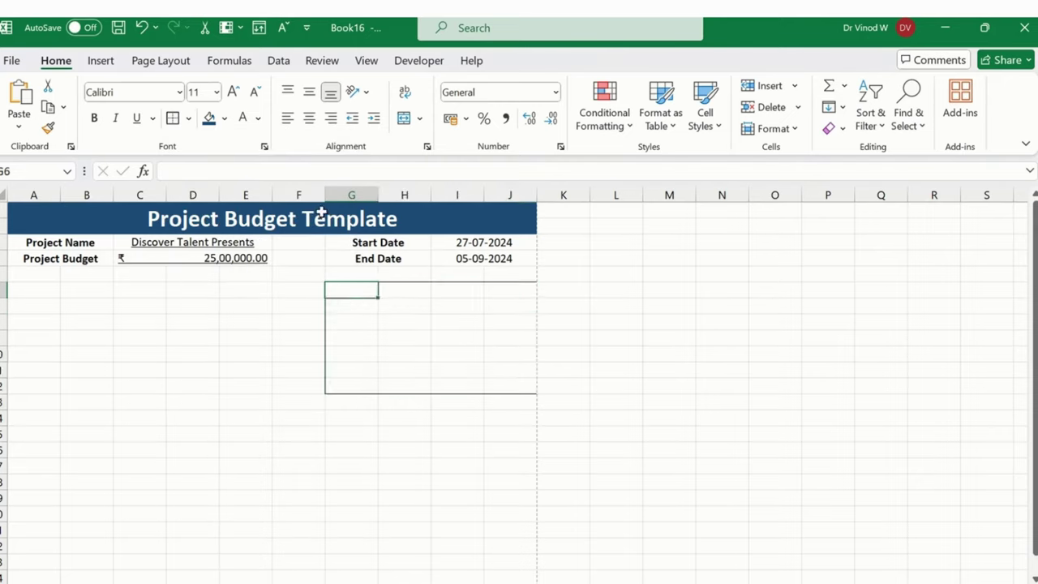
left_click(184, 350)
left_click(74, 286)
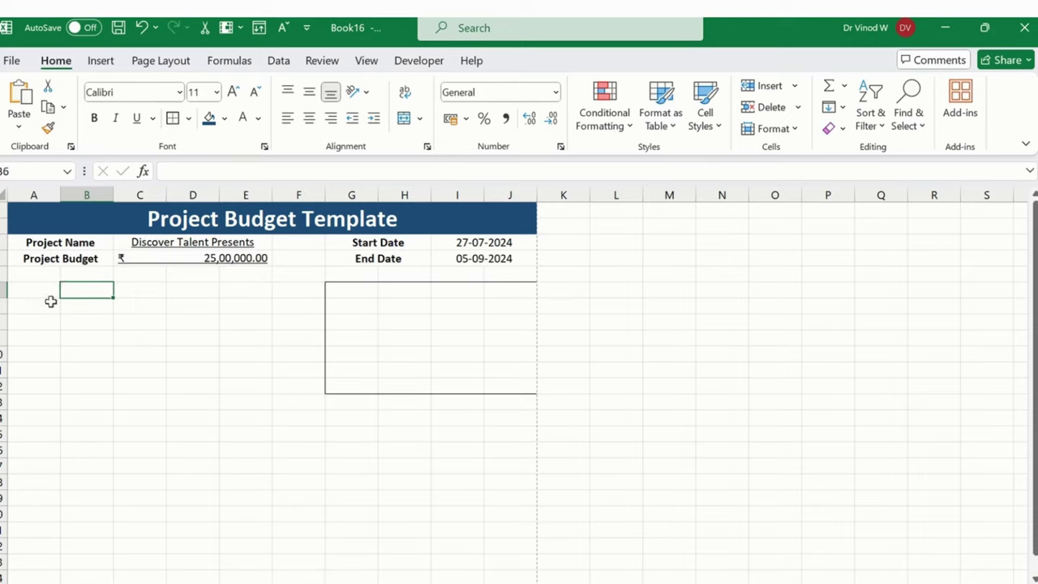
Step: Apply an outside border around the range A6:E12 beneath the project name and budget fields
left_click_drag(47, 290, 257, 390)
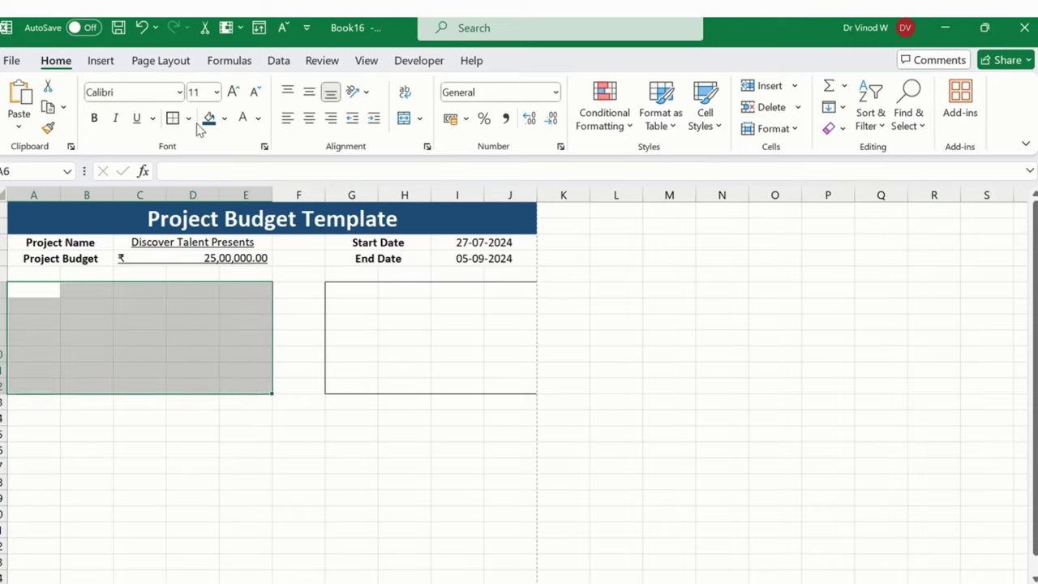
left_click(172, 119)
left_click(169, 306)
left_click(3, 290)
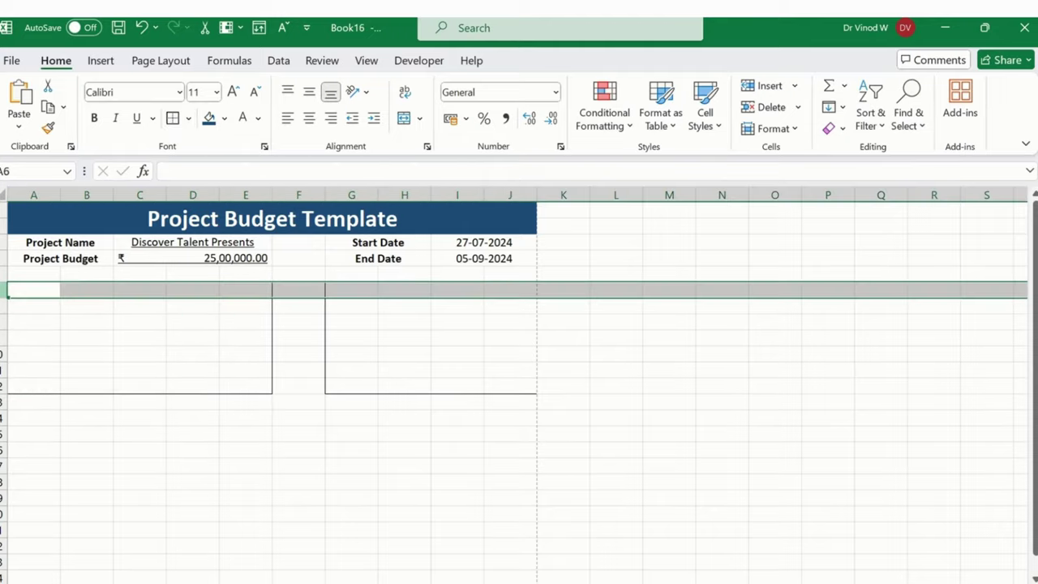
left_click(132, 309)
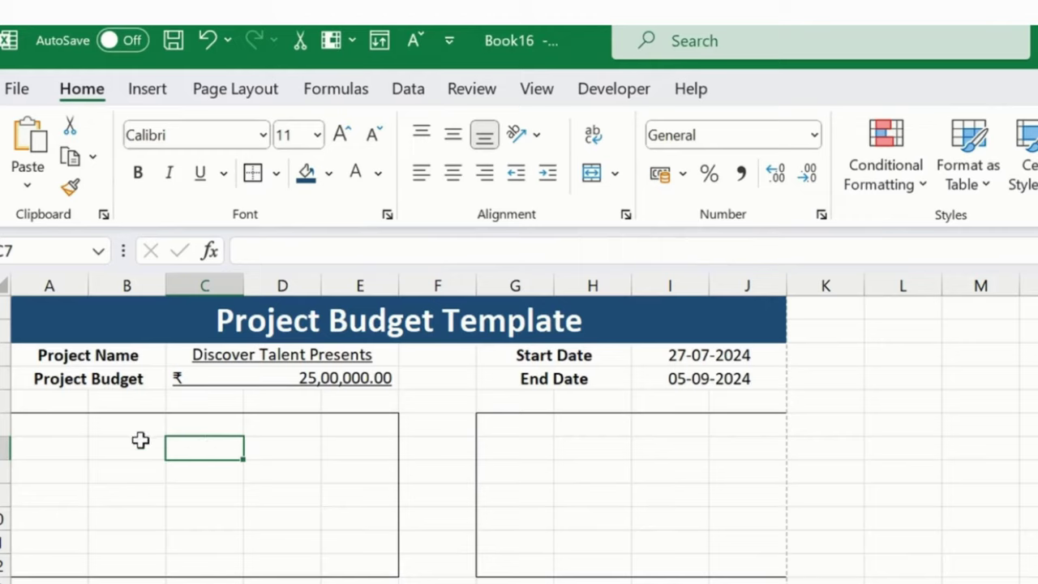
Step: Enter the heading "Budget Categories" in cell A6
left_click(69, 428)
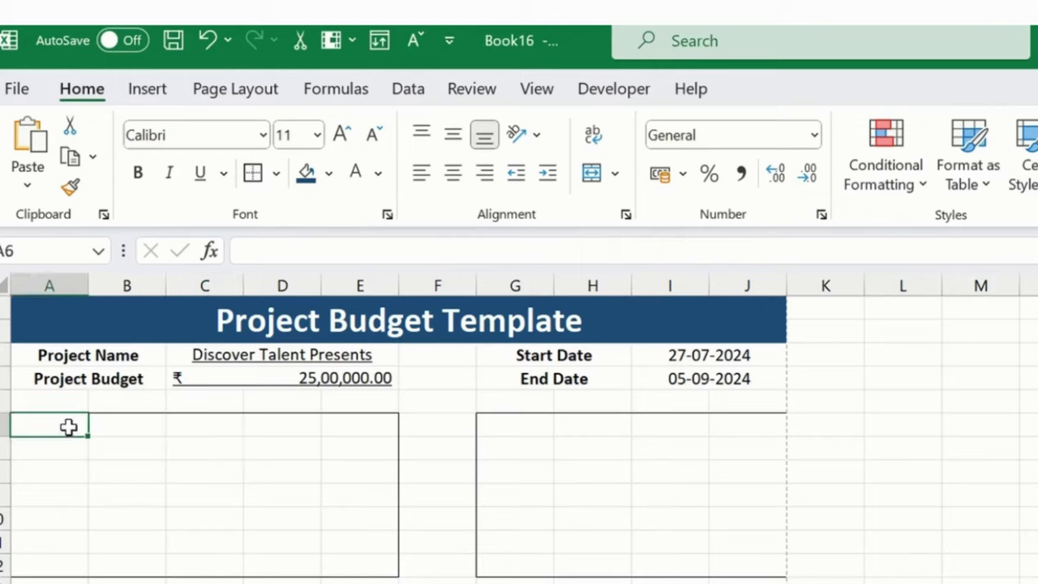
type("Budget C")
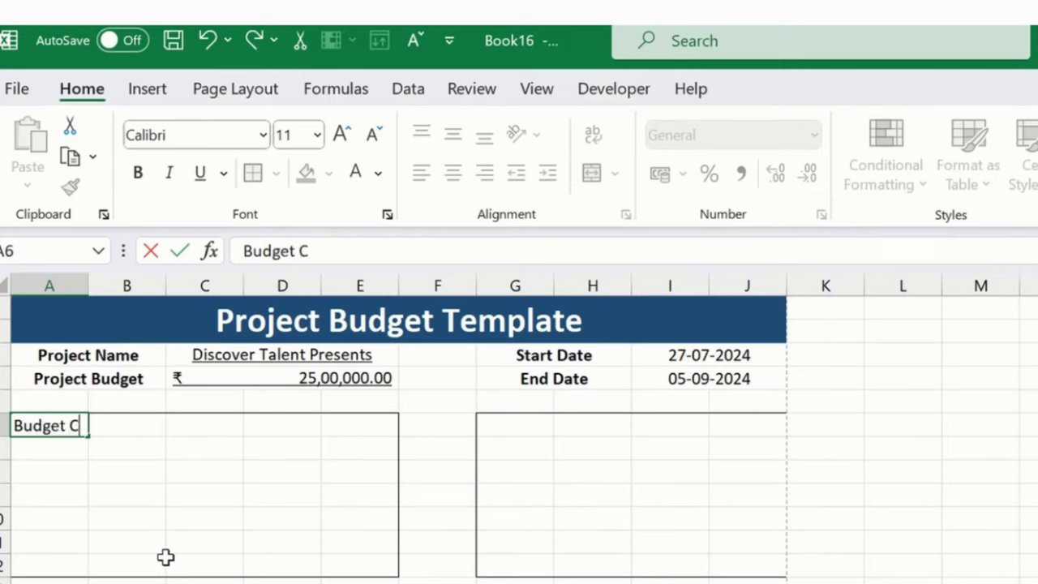
type("ategories")
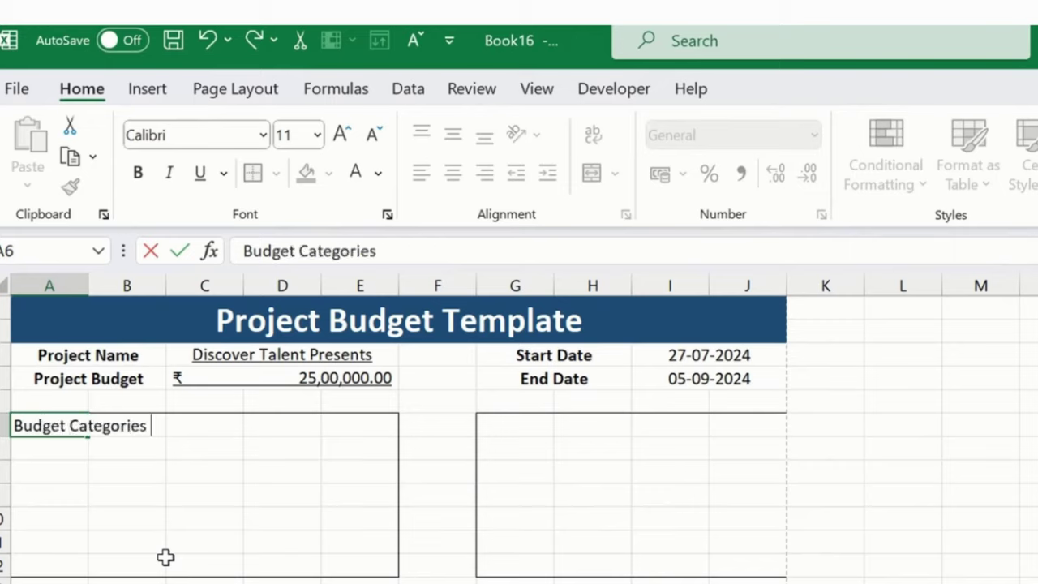
key("Tab")
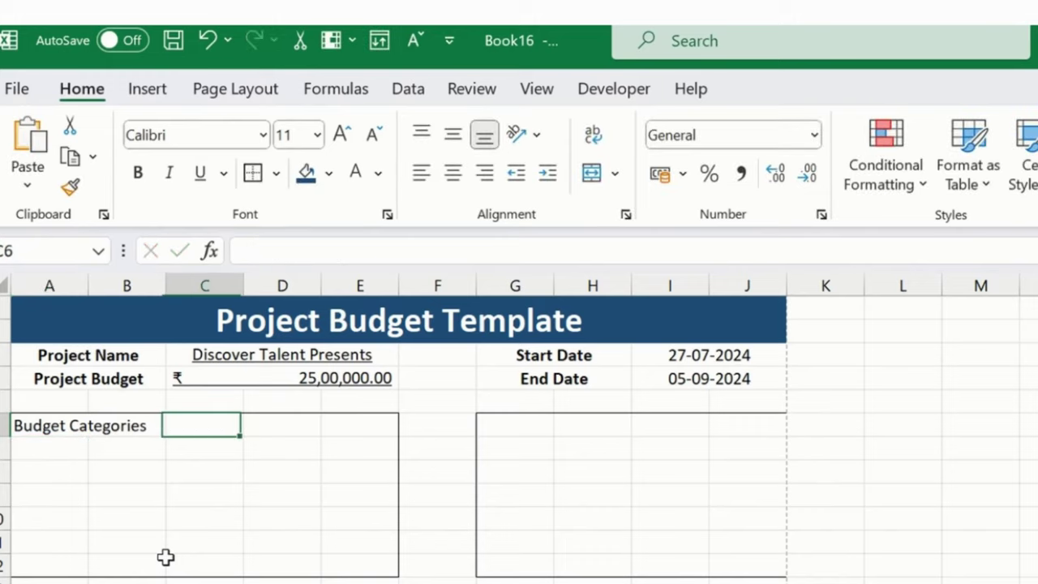
Step: Merge and center the "Budget Categories" heading across A6:C6
key("Left")
key("Left")
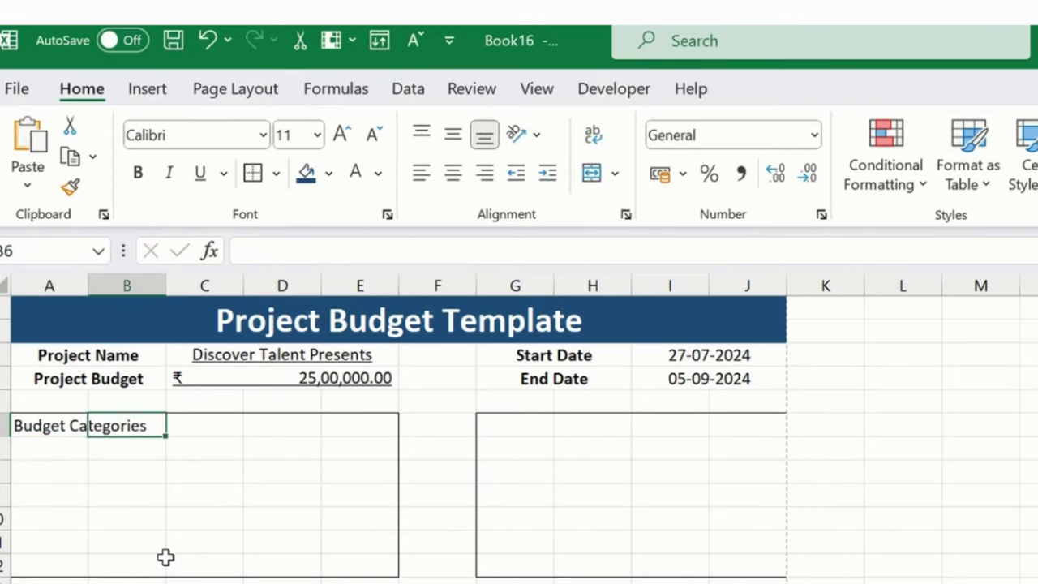
key("shift+Right")
key("shift+Right")
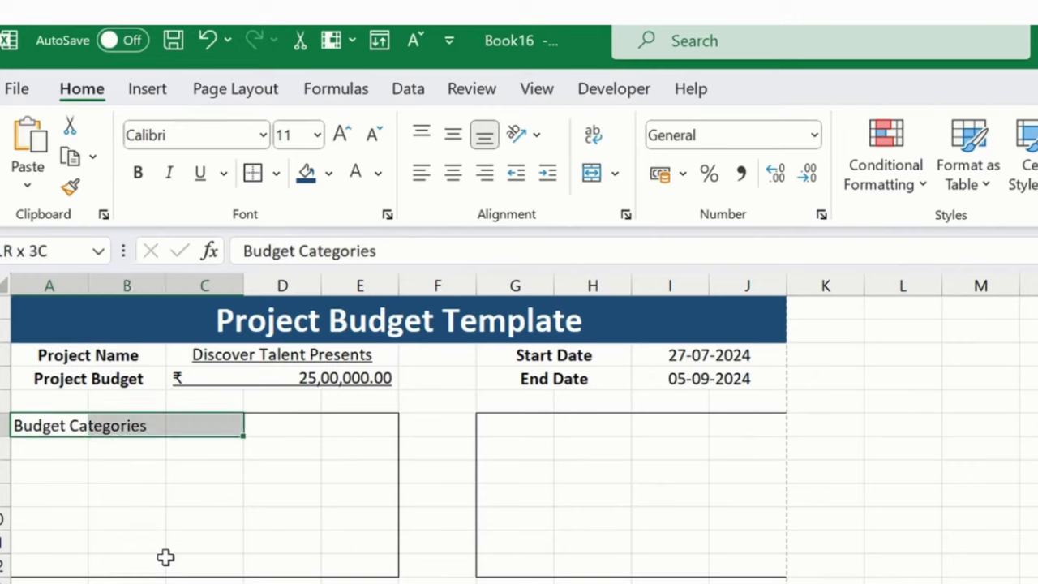
left_click(593, 174)
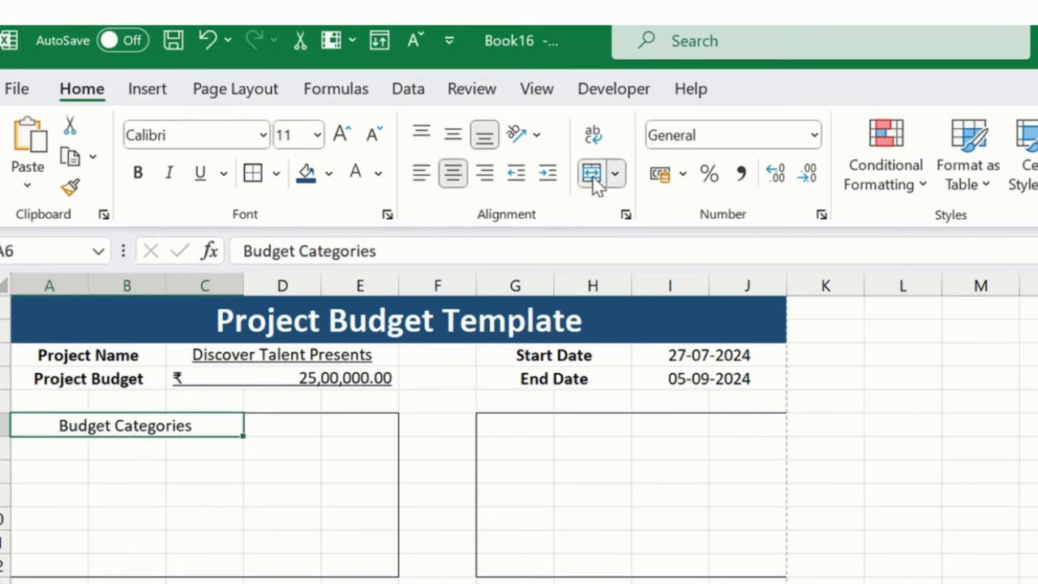
Step: Merge and center D6:E6 and enter the heading "Amount" in it
left_click_drag(300, 427, 353, 425)
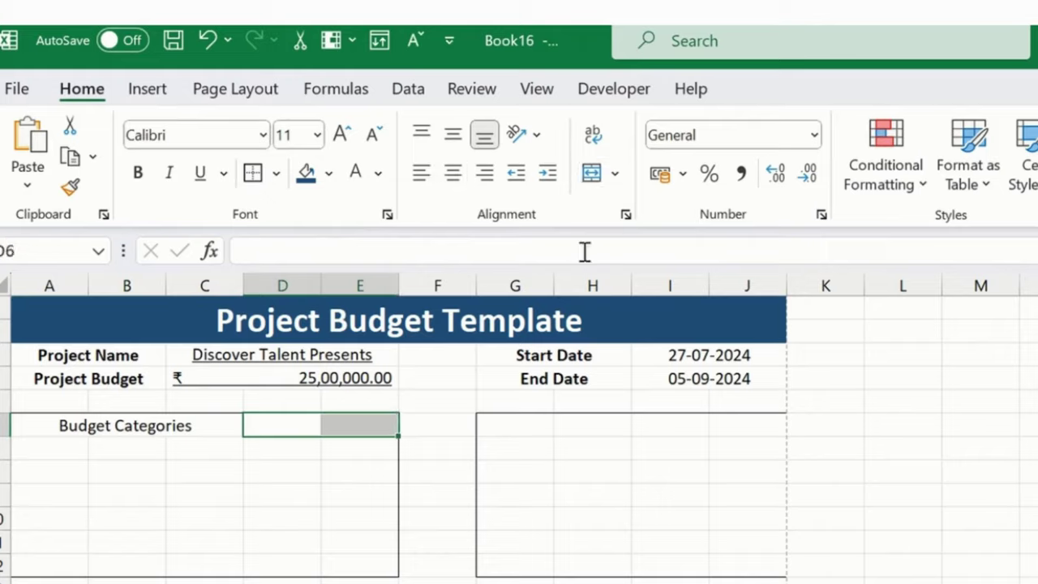
left_click(593, 173)
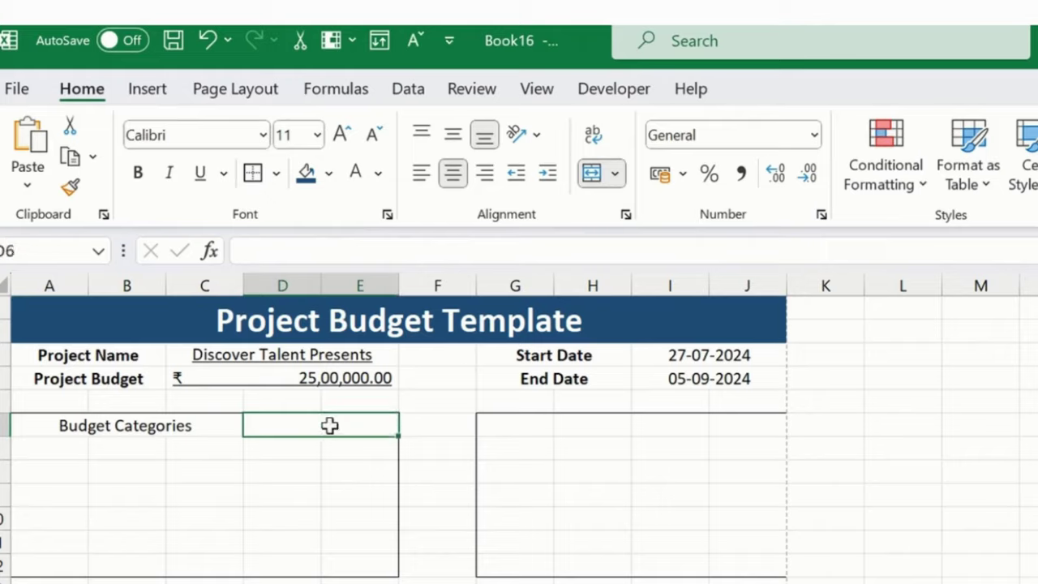
type("Amount")
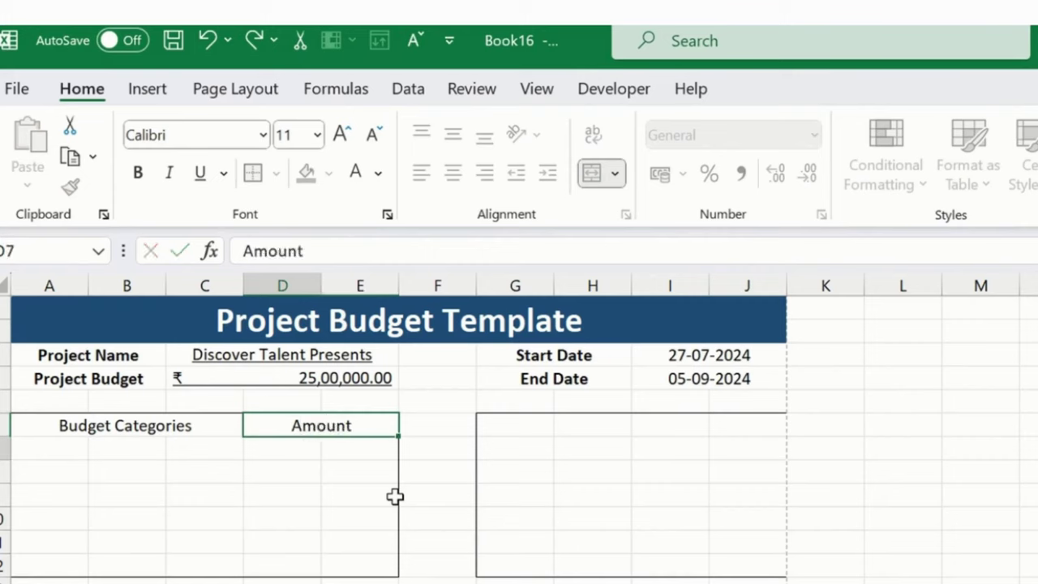
key("Return")
Step: Merge and center columns D and E row by row beneath the Amount heading, from row 7 to row 12
left_click(373, 446, "shift")
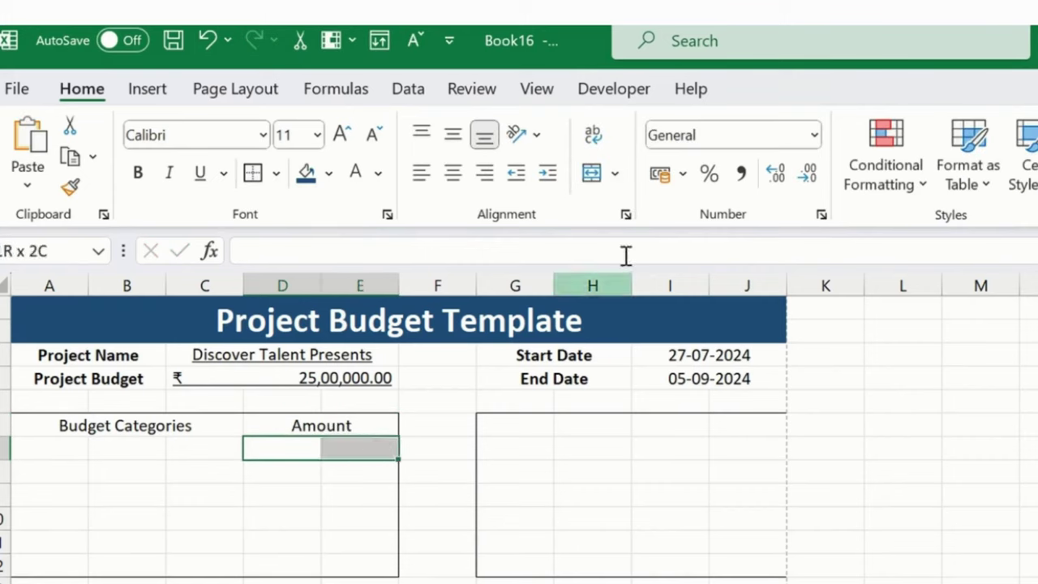
left_click(591, 173)
left_click(290, 495)
left_click(360, 496, "shift")
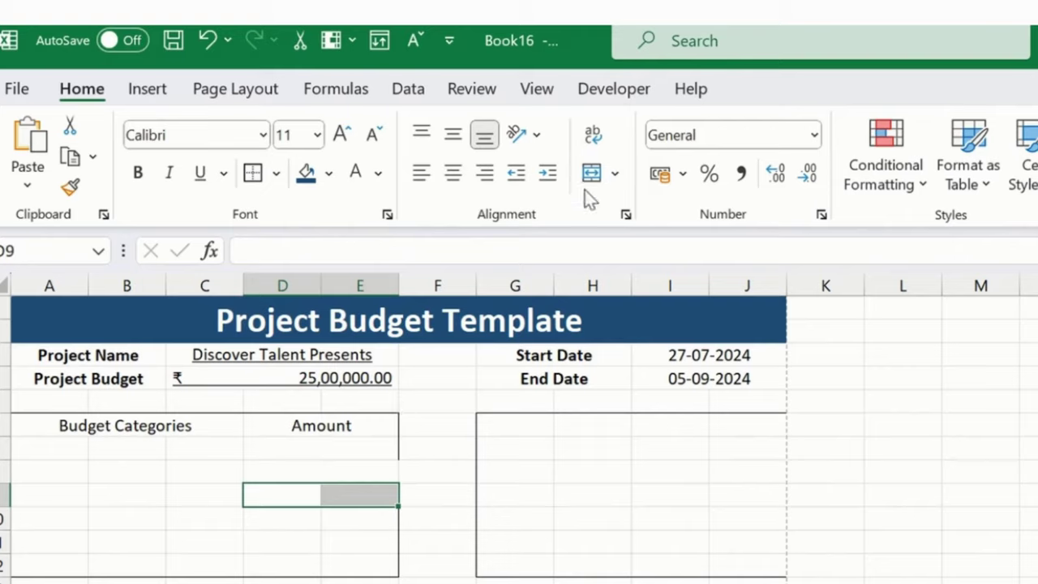
left_click(592, 173)
left_click(284, 519)
left_click(360, 519, "shift")
left_click(591, 172)
left_click(290, 542)
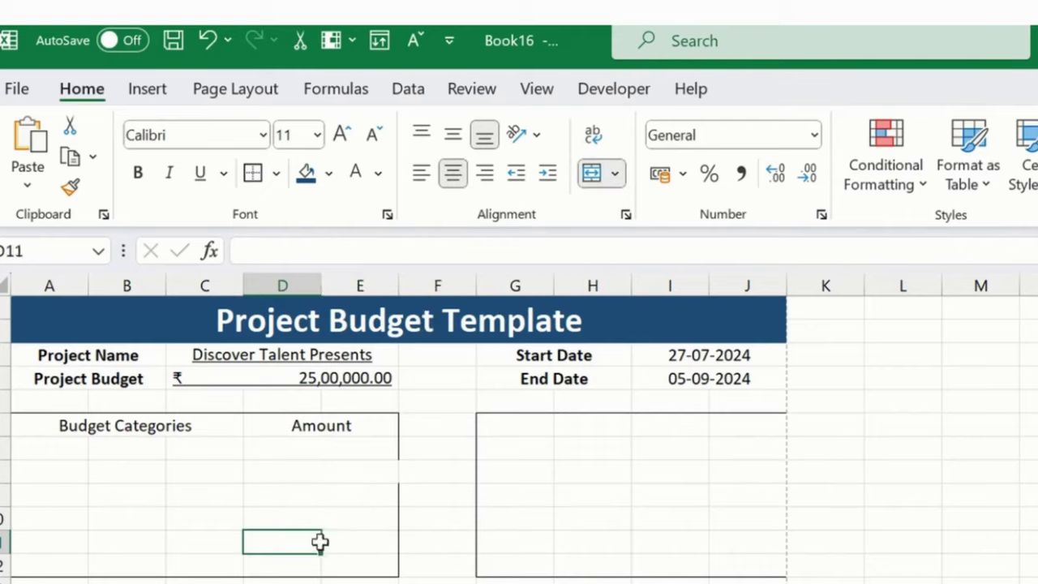
left_click(359, 542, "shift")
left_click(592, 173)
left_click(292, 564)
left_click(360, 564, "shift")
left_click(592, 173)
Step: Merge and center A7:C7 and A8:C8 beneath the Budget Categories heading
left_click_drag(97, 448, 206, 447)
left_click(591, 173)
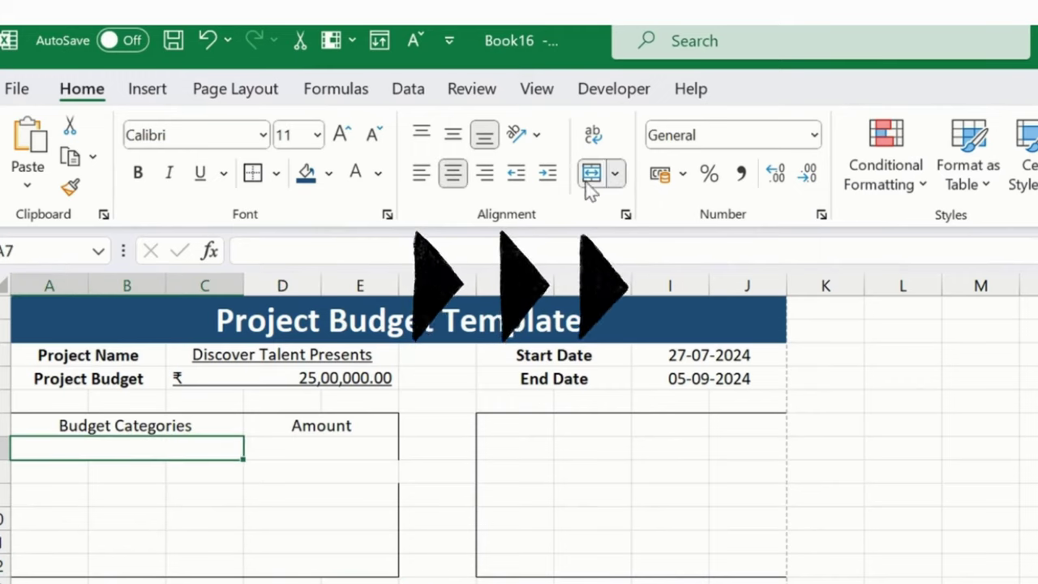
left_click_drag(60, 473, 206, 472)
left_click(591, 173)
Step: Copy the merged format of A8:C8 to A9:C9 with Format Painter, and try it on the rows below
left_click(106, 443)
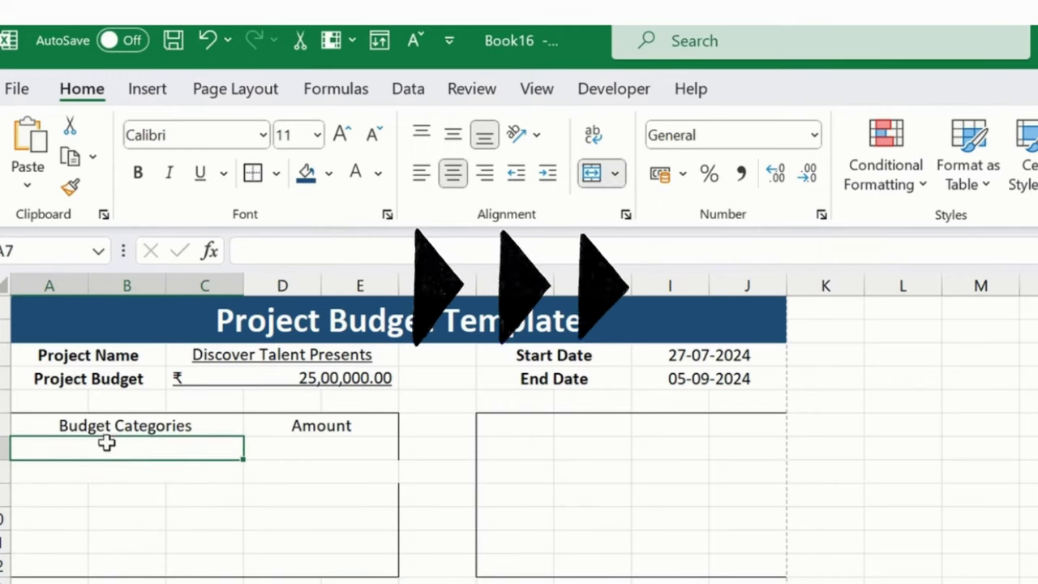
left_click(111, 464)
left_click(70, 186)
left_click_drag(76, 495, 219, 497)
left_click_drag(48, 519, 223, 519)
left_click(70, 186)
left_click_drag(49, 544, 215, 544)
left_click(67, 496)
Step: Merge and center A10:C10, A11:C11 and A12:C12, each as its own row
left_click_drag(68, 517, 203, 516)
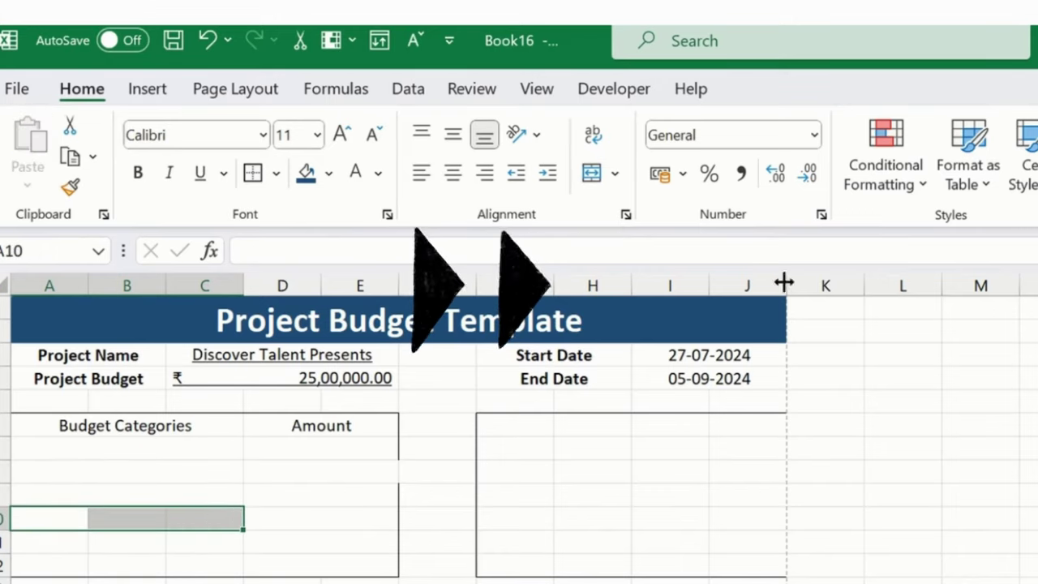
left_click(591, 173)
left_click_drag(81, 543, 215, 541)
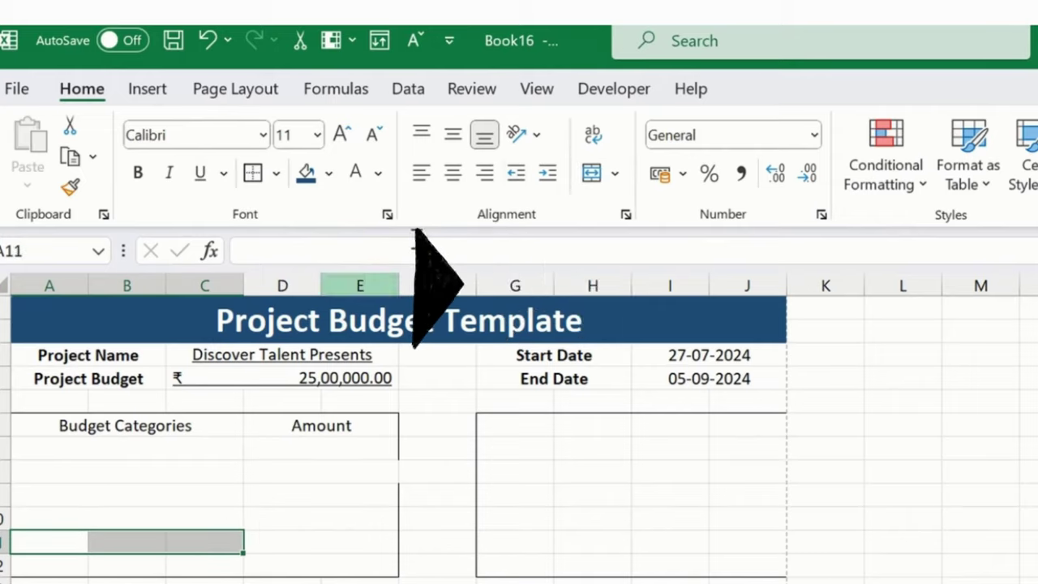
left_click(591, 173)
left_click_drag(86, 566, 213, 565)
left_click(591, 173)
Step: Enter the budget categories "Project Manager" in A7 and "Development Team" in A8
left_click(174, 511)
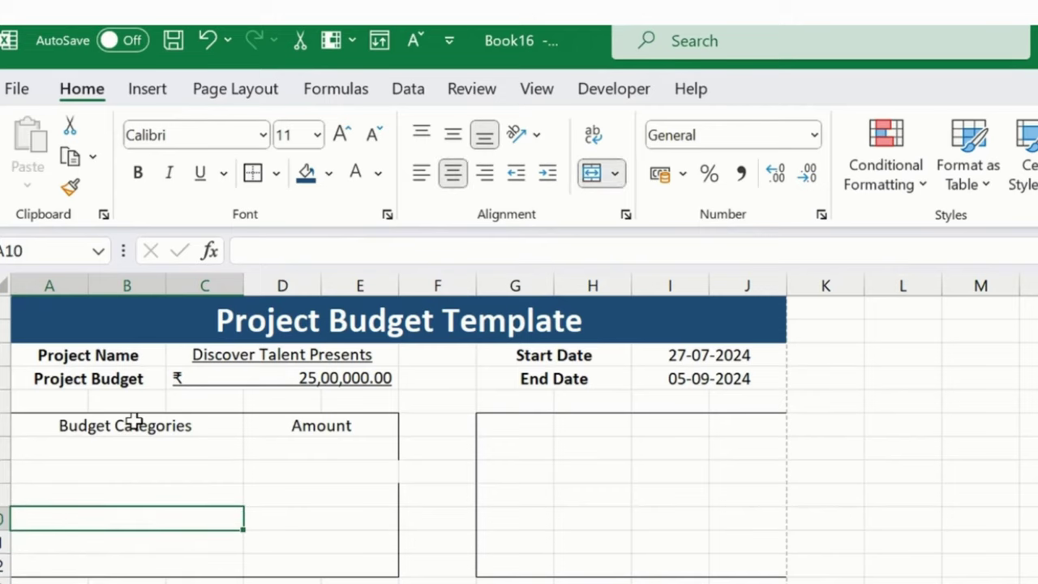
left_click(186, 447)
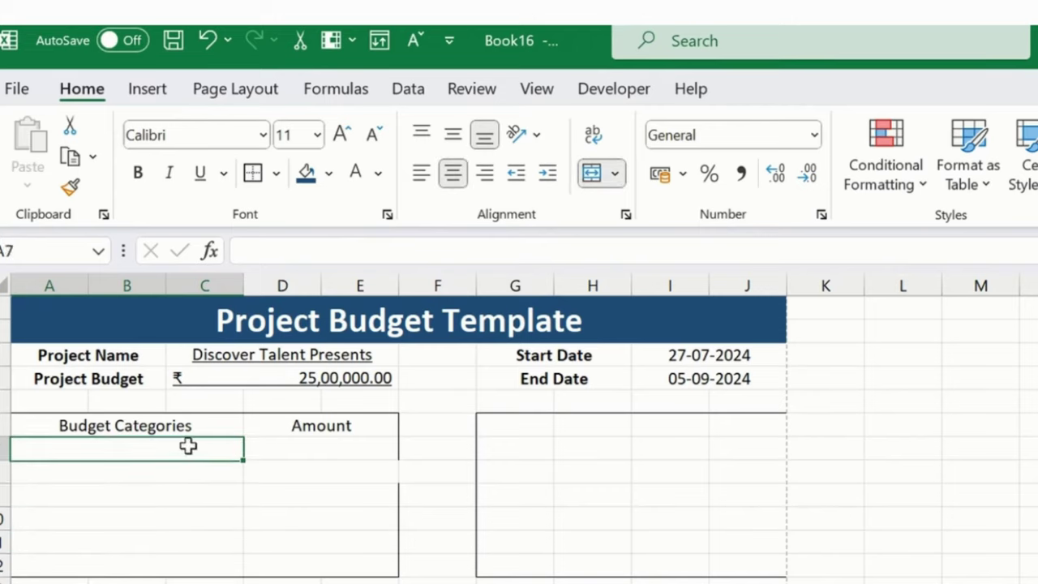
type("Proj")
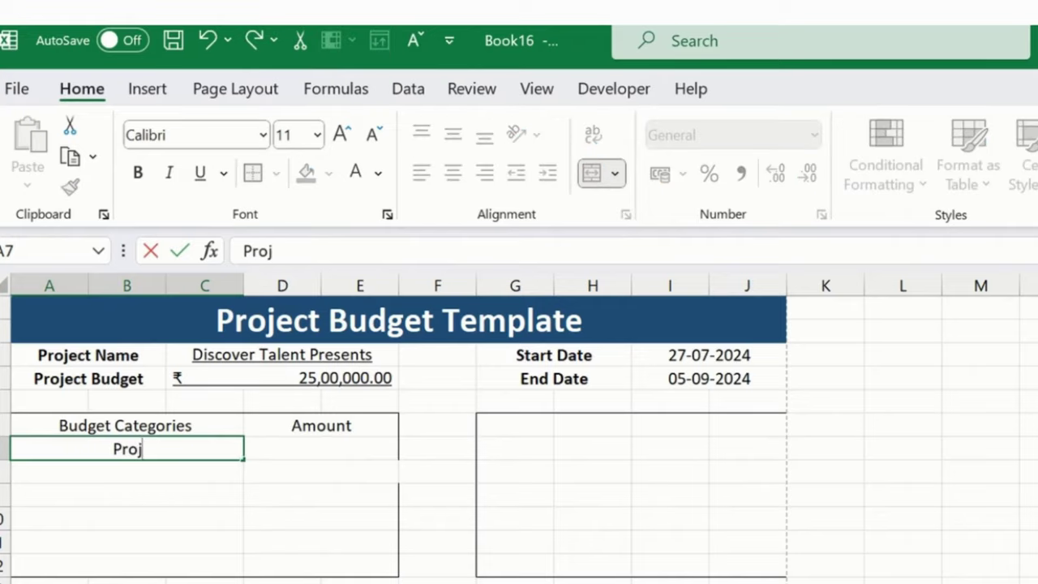
type("ect Manager")
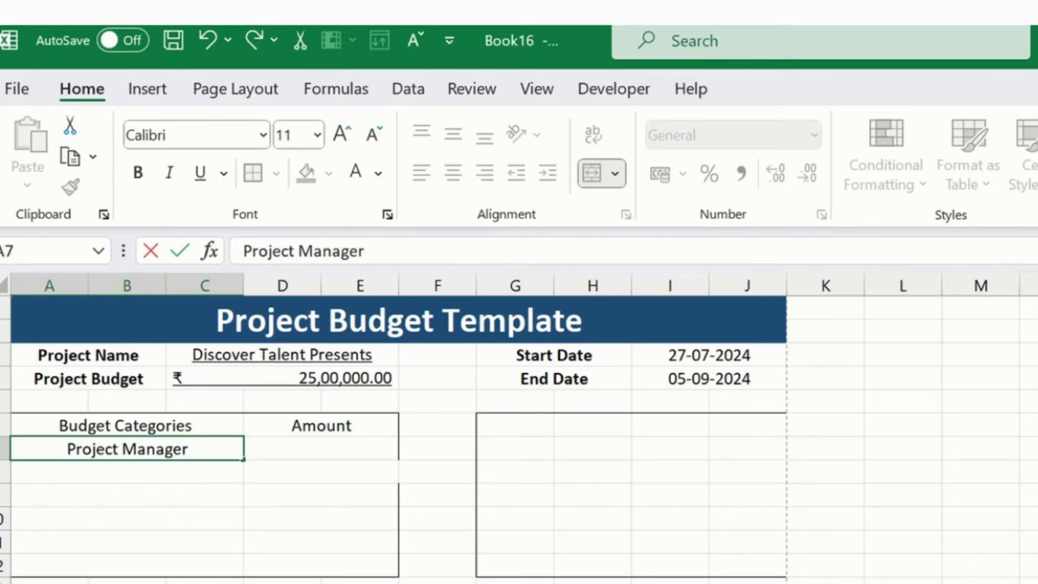
key("Return")
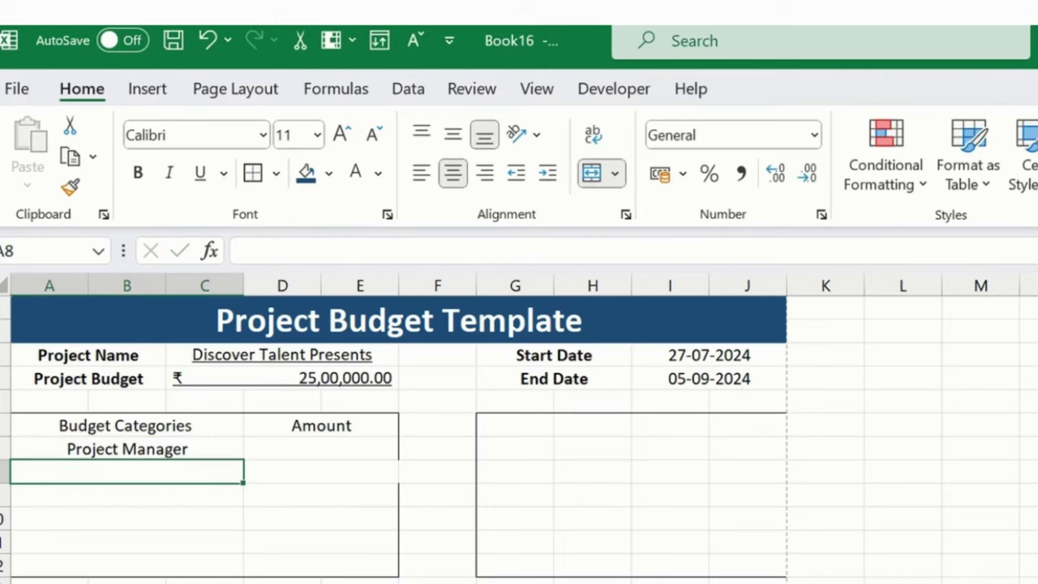
type("De")
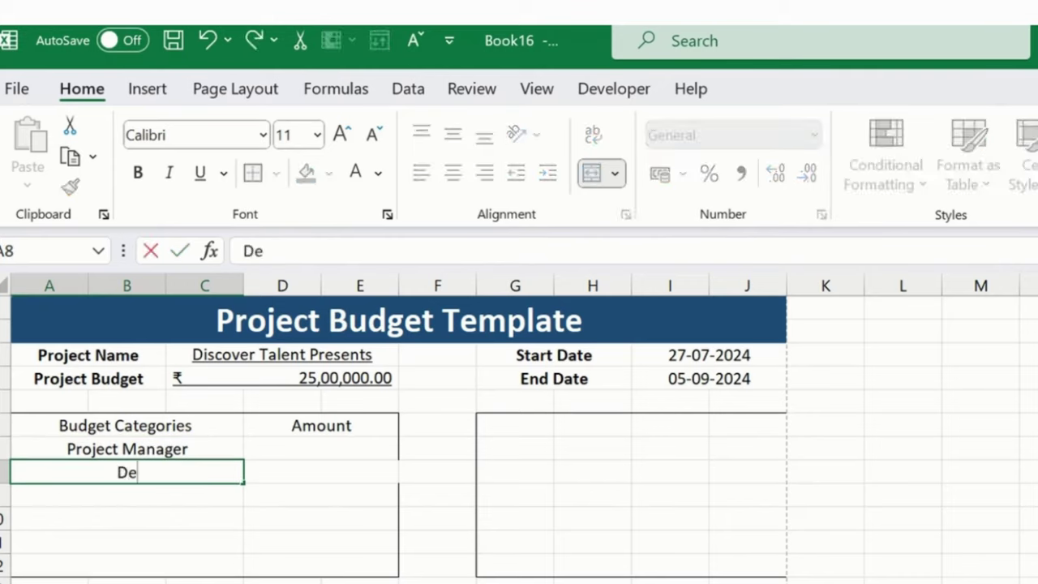
type("velopment Team")
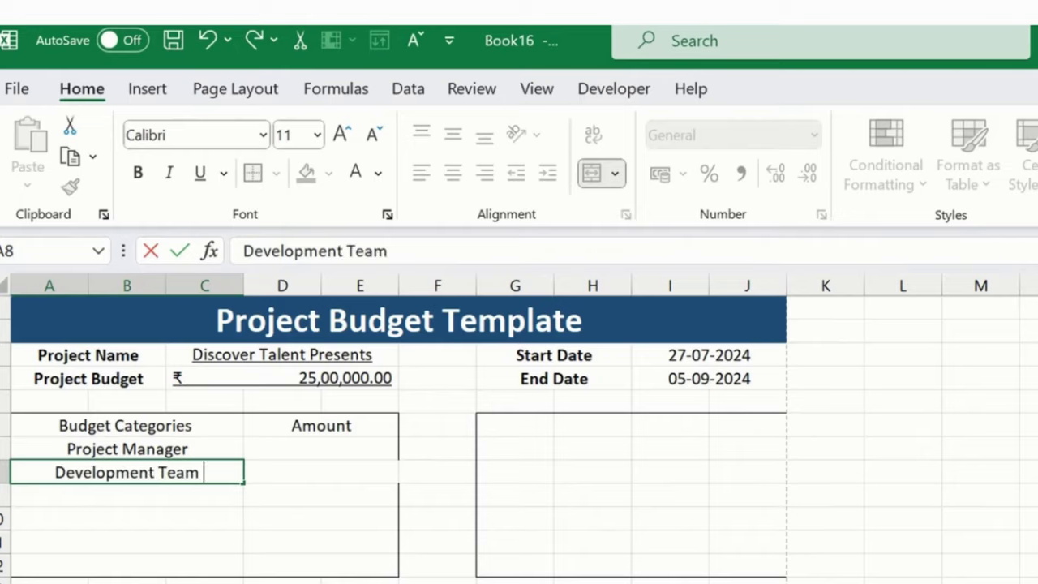
key("Return")
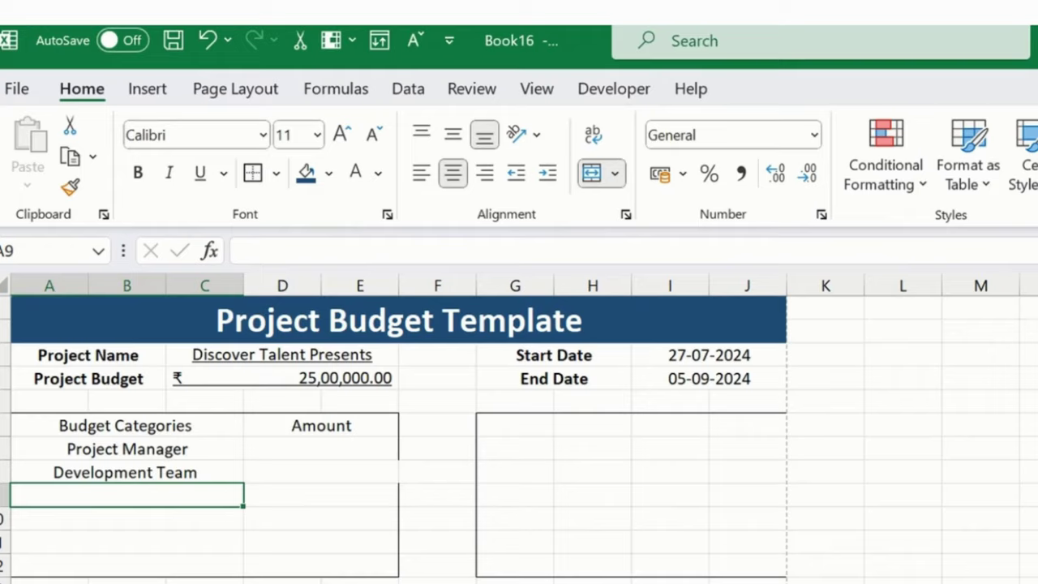
Step: Extend the sheet title in A1 to read "Project Budget Template ( Domain IT )"
left_click(477, 320)
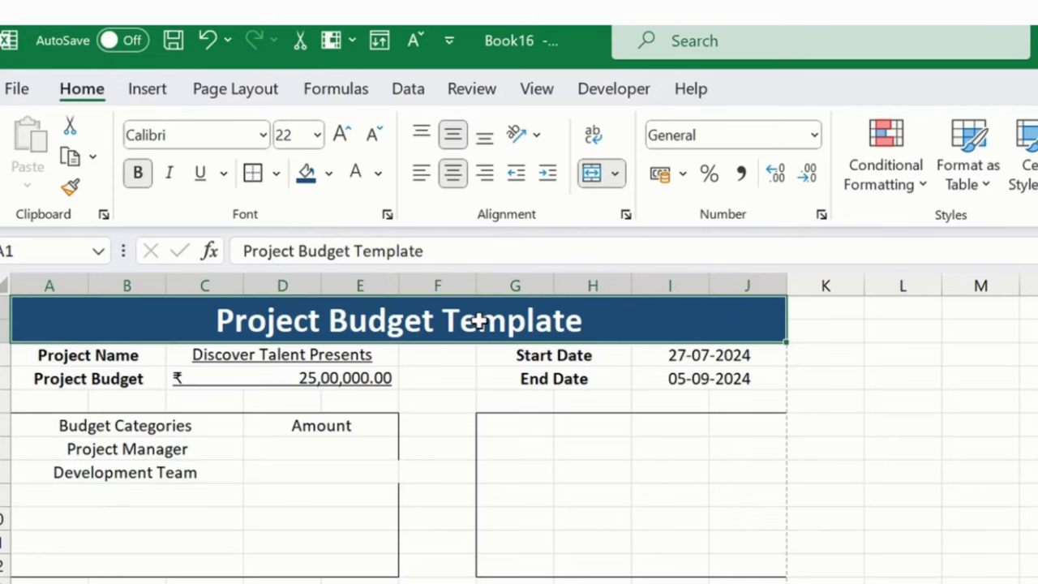
left_click(486, 251)
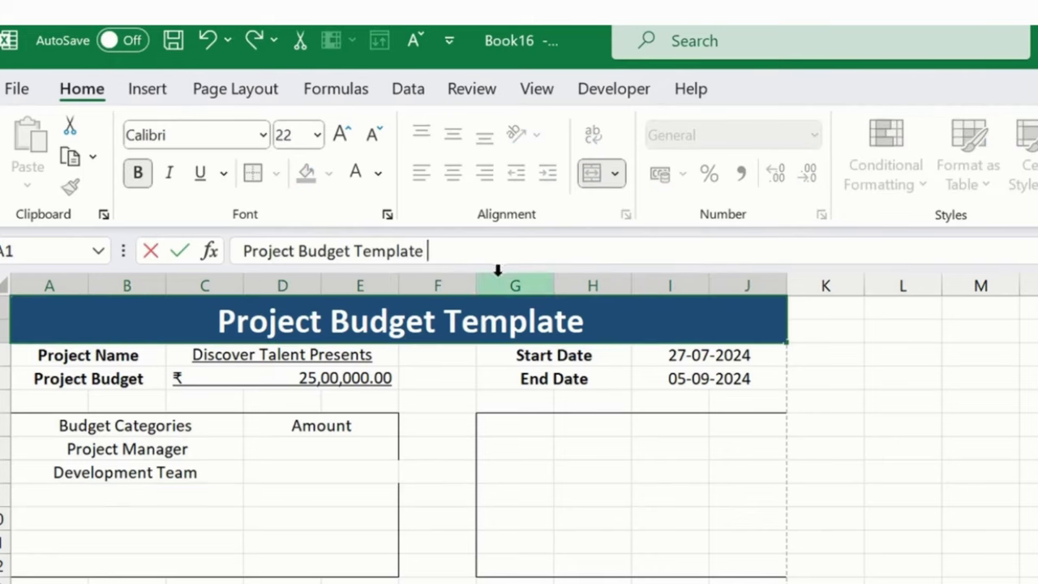
type("9")
key("BackSpace")
type(")(")
key("BackSpace")
key("BackSpace")
type("( Domain")
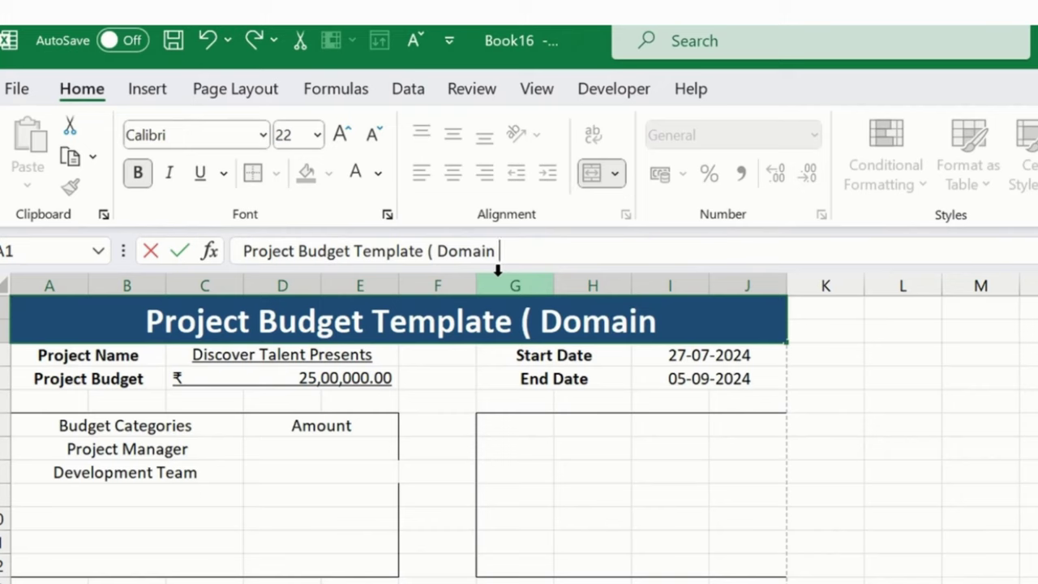
type(" IT )")
key("Return")
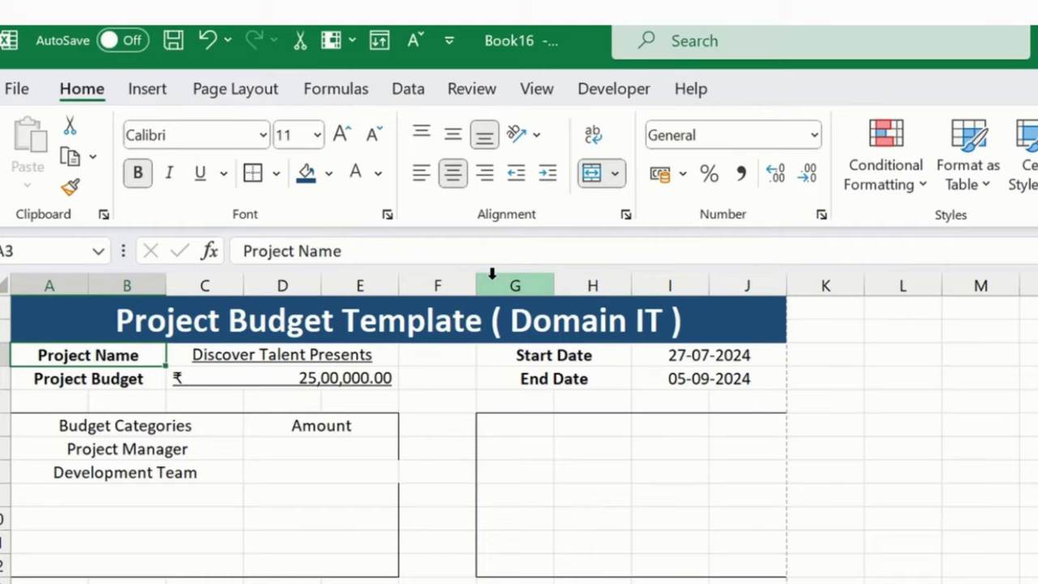
Step: Enter the budget categories "Testing Team" in A9 and "Quality" in A10
key("Down")
key("Down")
key("Down")
key("Down")
key("Down")
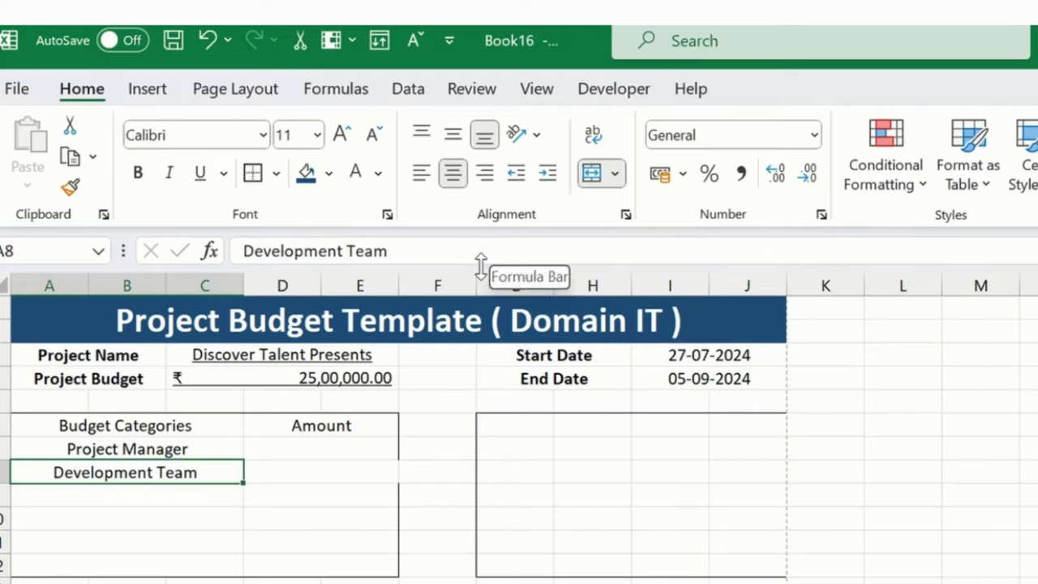
key("Down")
type("Testing Team")
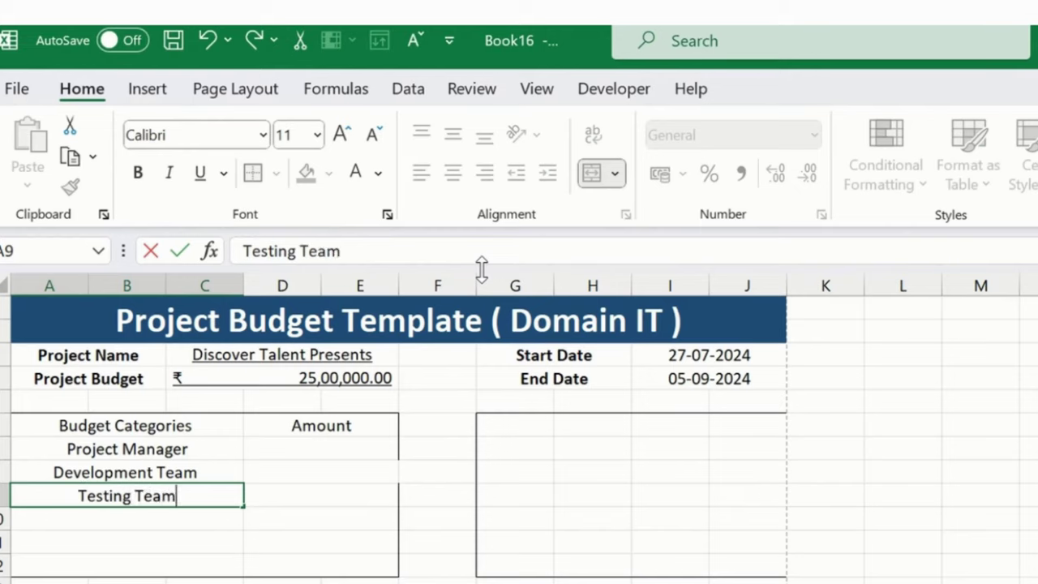
key("Return")
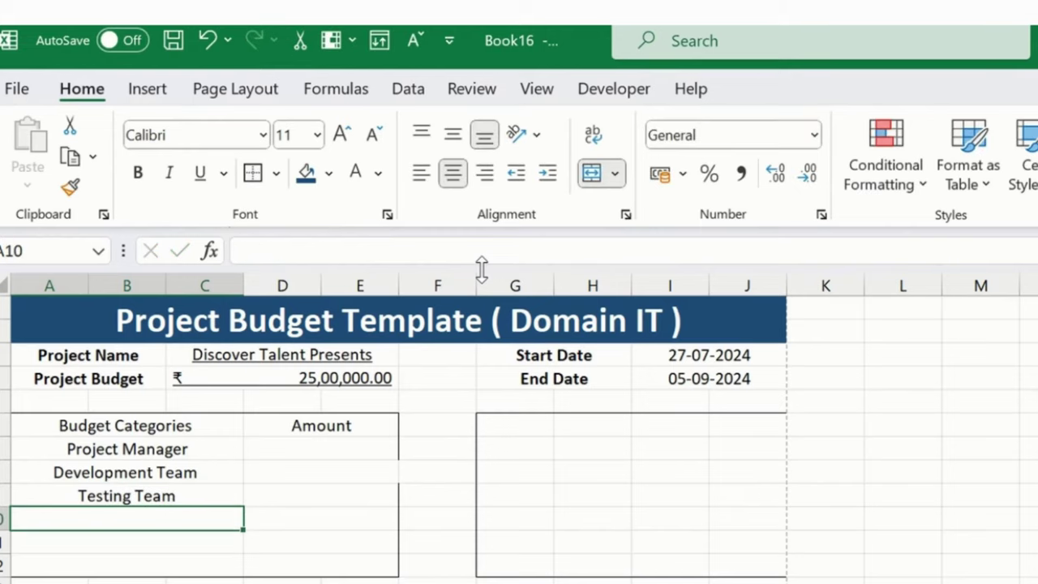
type("Quality")
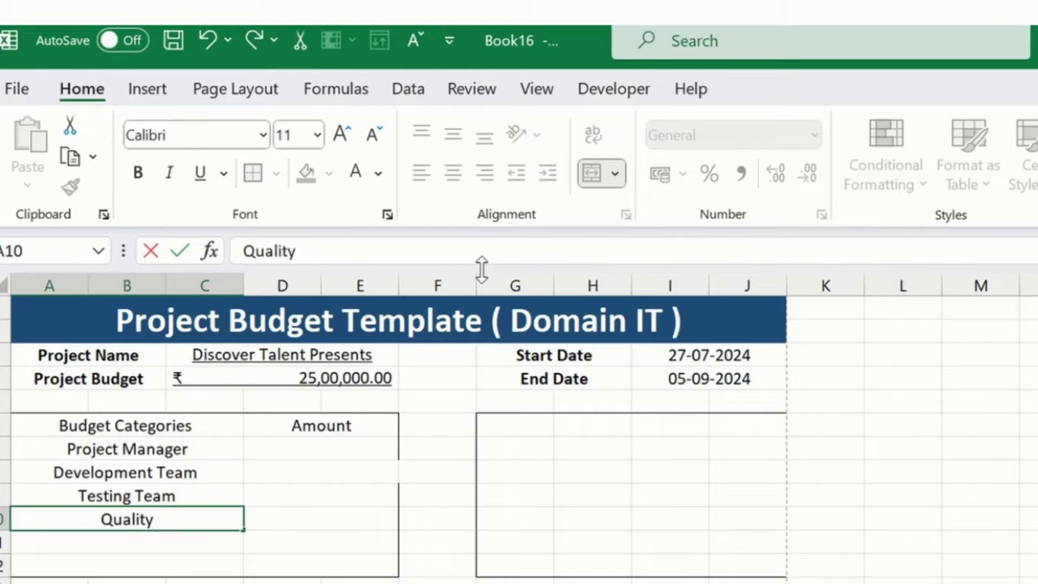
key("Return")
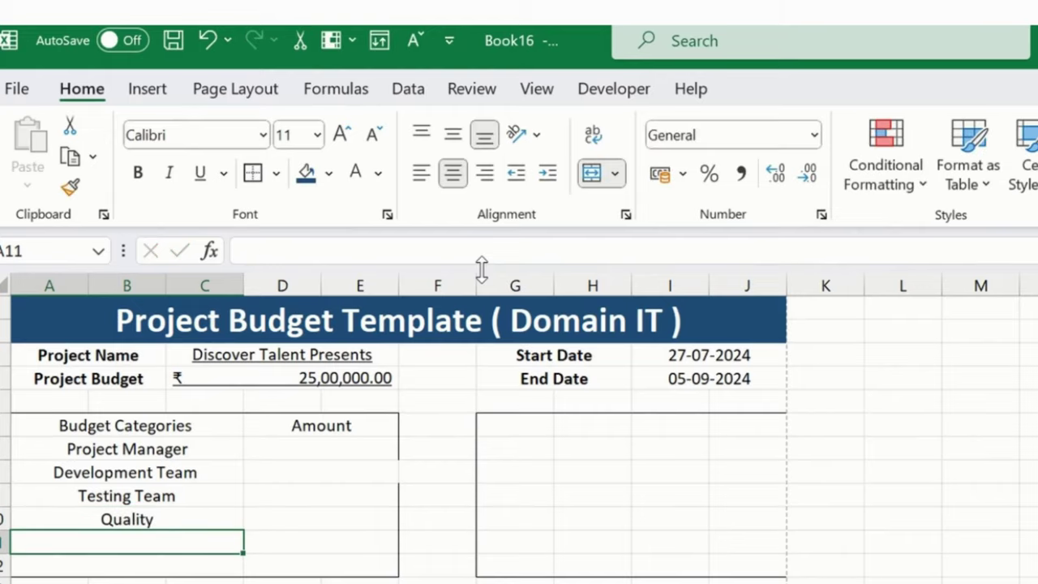
Step: Enter the category "Others" in A11 and the row label "Total" in A12
type("Others")
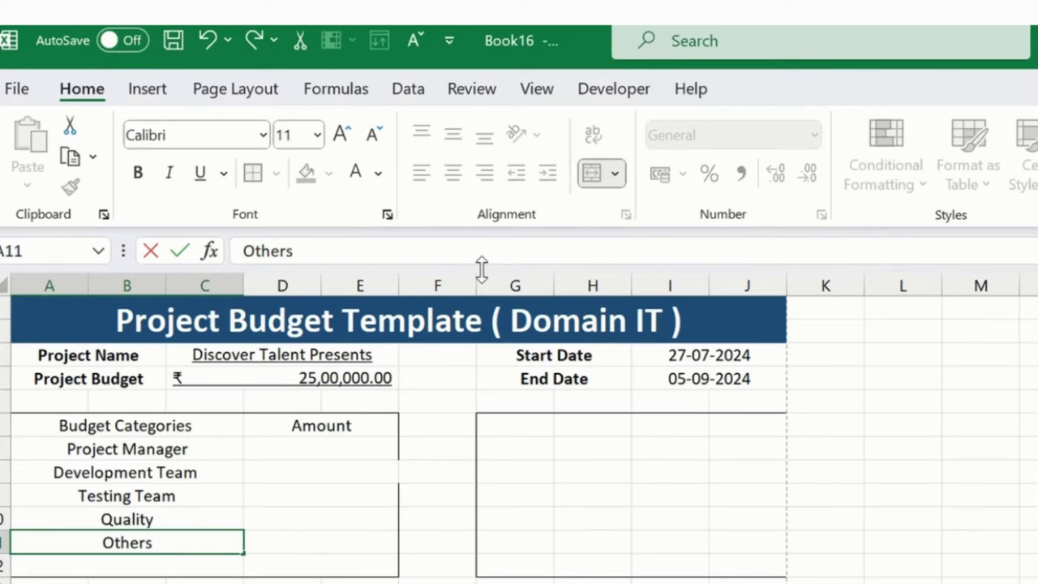
key("Return")
type("Ttoal")
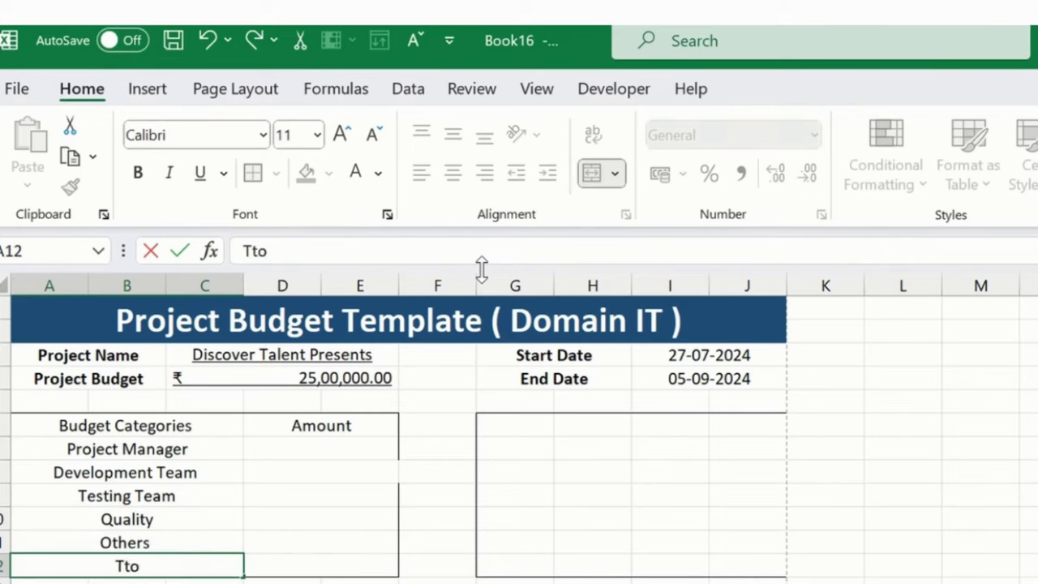
key("BackSpace")
key("BackSpace")
key("BackSpace")
key("BackSpace")
type("otal")
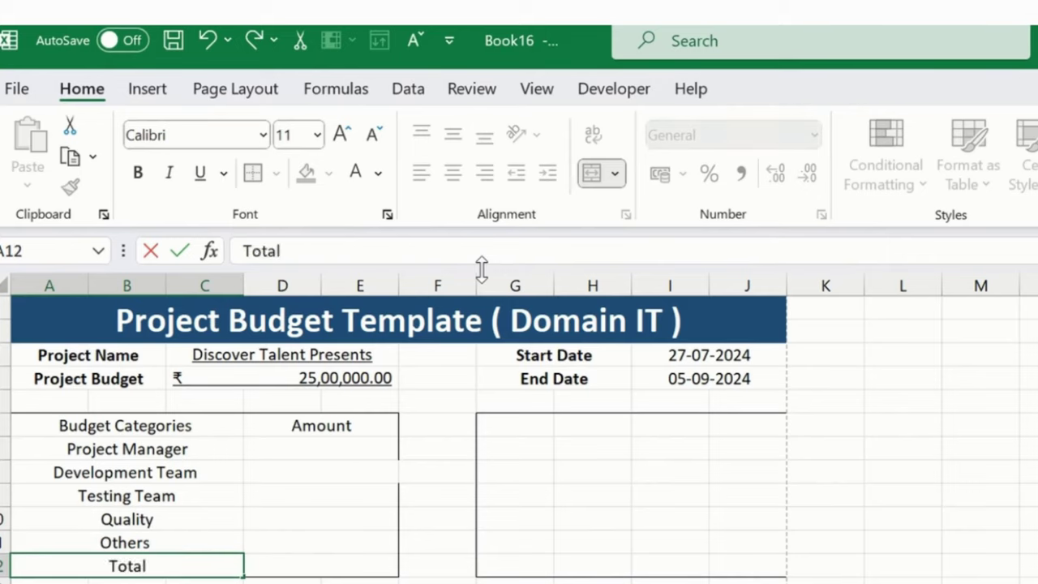
key("Return")
Step: Enter the formula =RANDBETWEEN(14556,908445) in D7 as the Project Manager amount
key("Up")
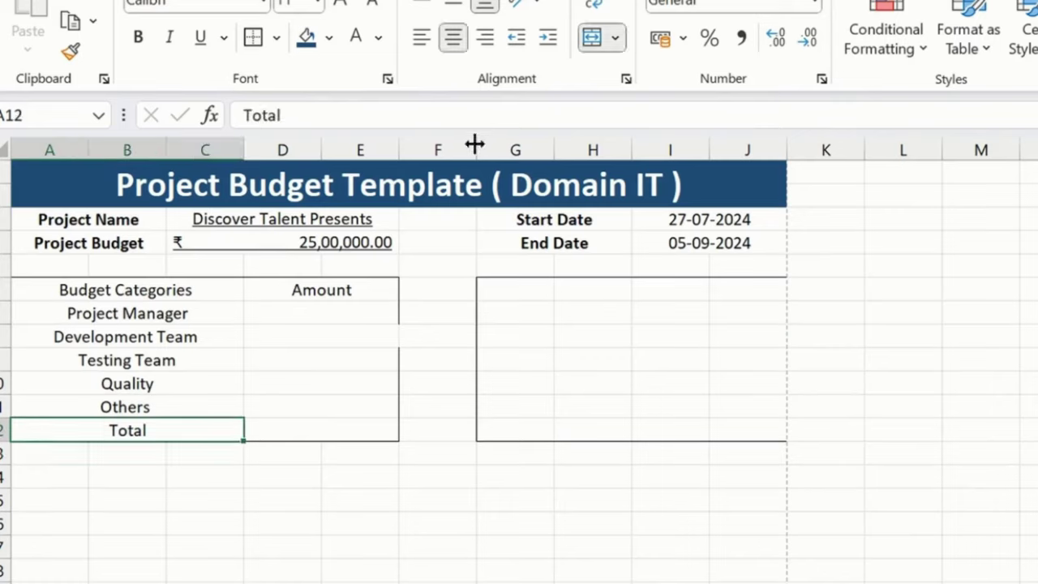
key("Right")
key("Up")
key("Up")
key("Up")
key("Up")
key("Up")
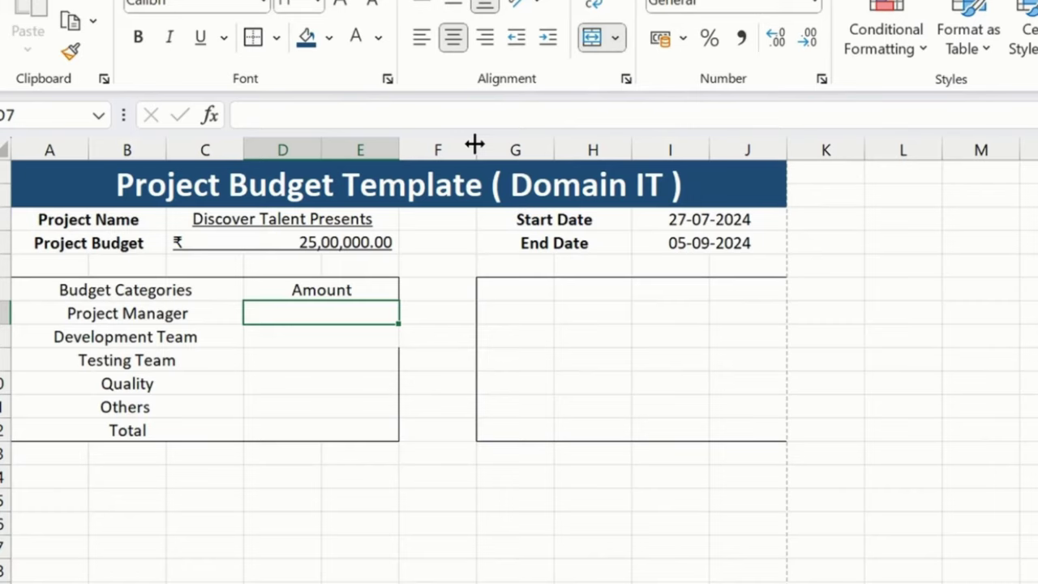
type("=rand")
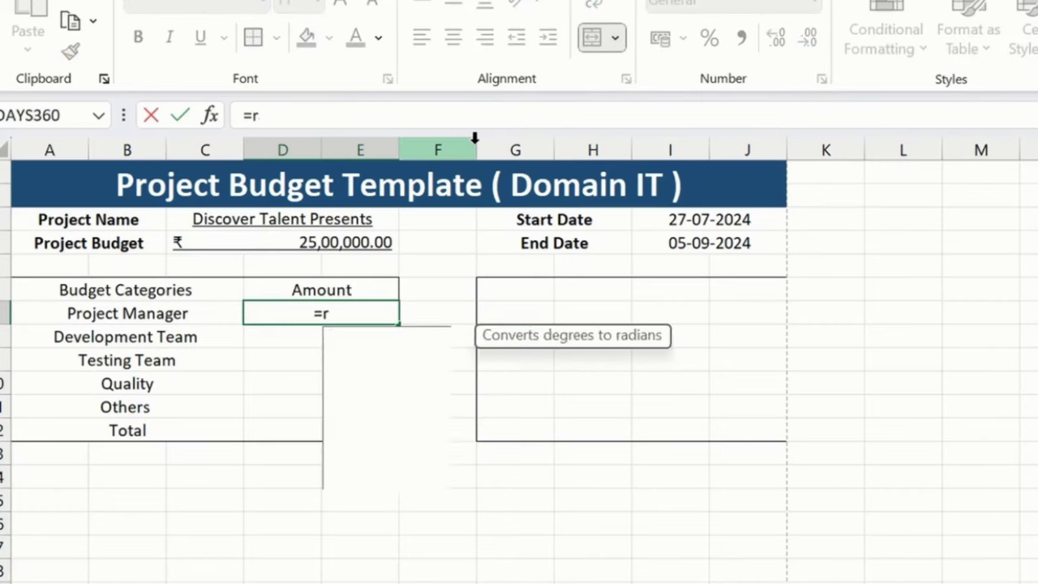
key("Down")
key("Down")
key("Tab")
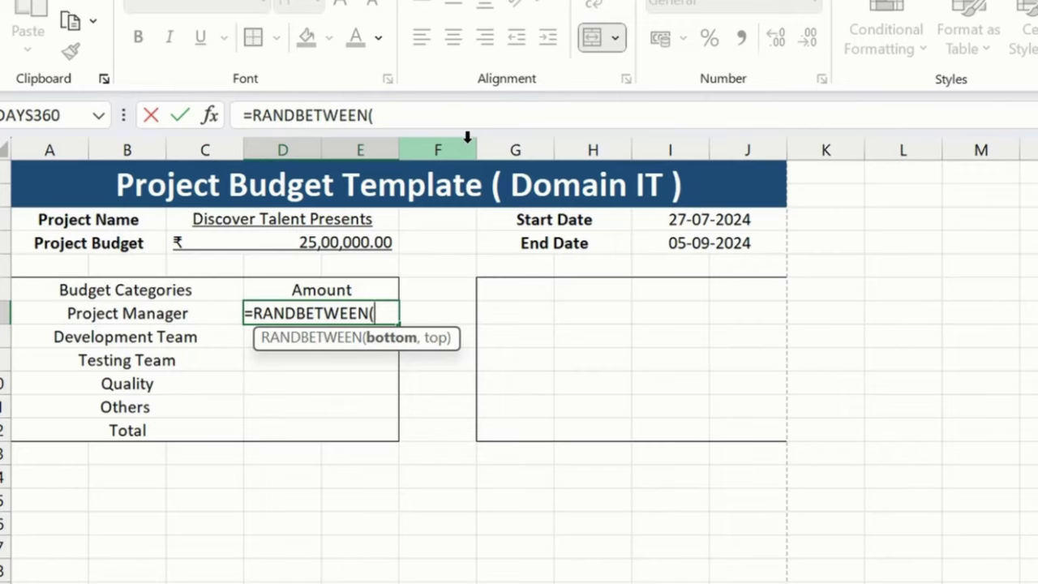
type("14556")
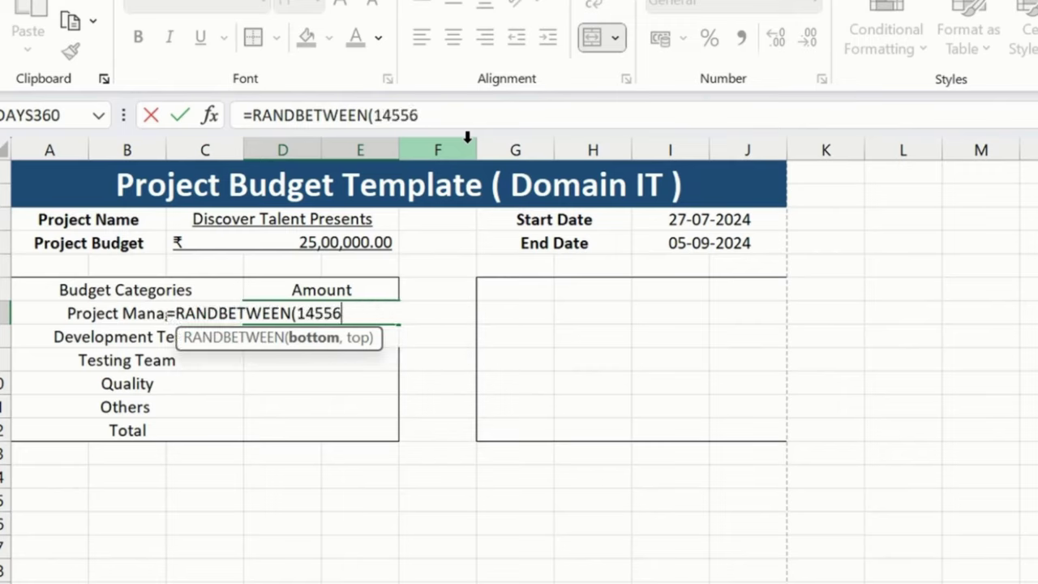
type(",9")
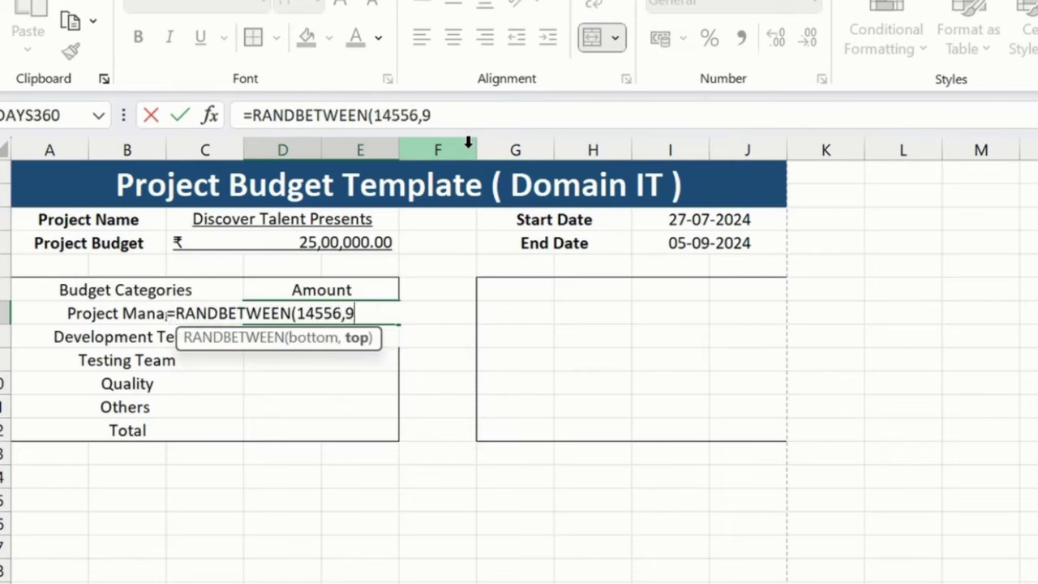
type("0844")
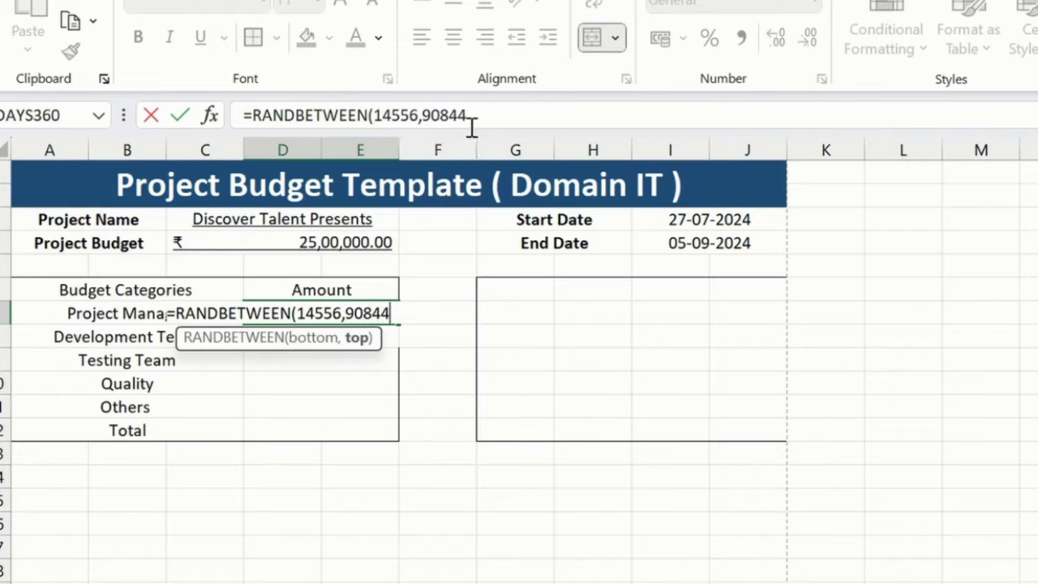
type("5)")
key("Return")
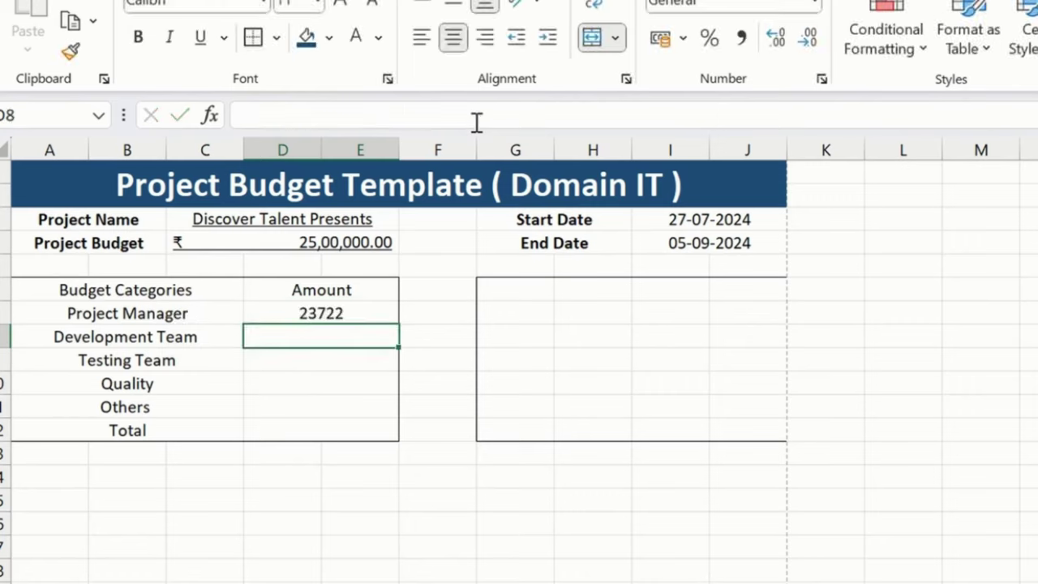
Step: Fill the D7 formula down to D11 and apply the rupee accounting number format to these amounts
key("Up")
key("shift+Down")
key("shift+Down")
key("shift+Down")
key("shift+Down")
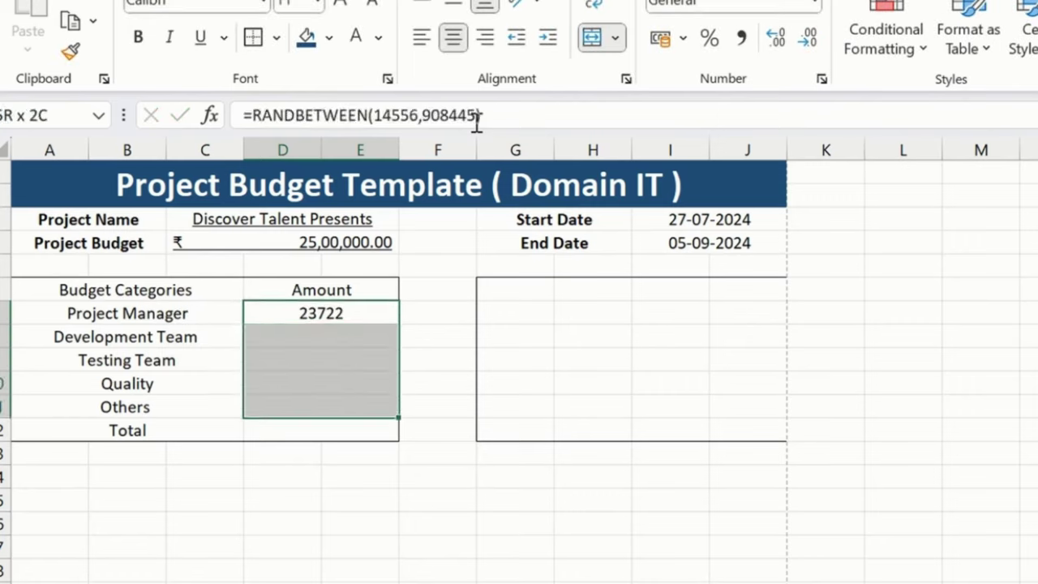
key("ctrl+d")
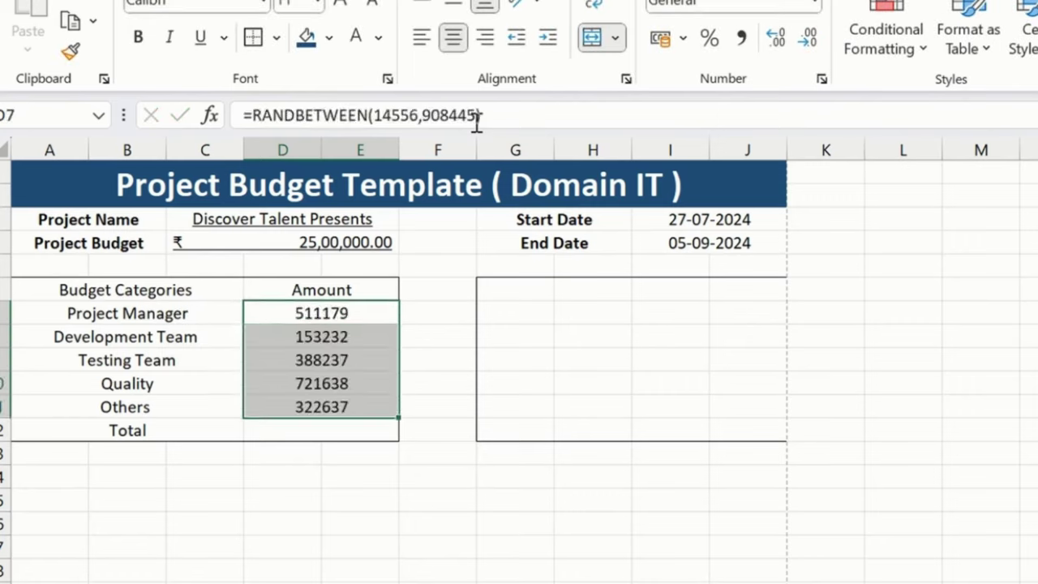
left_click(659, 45)
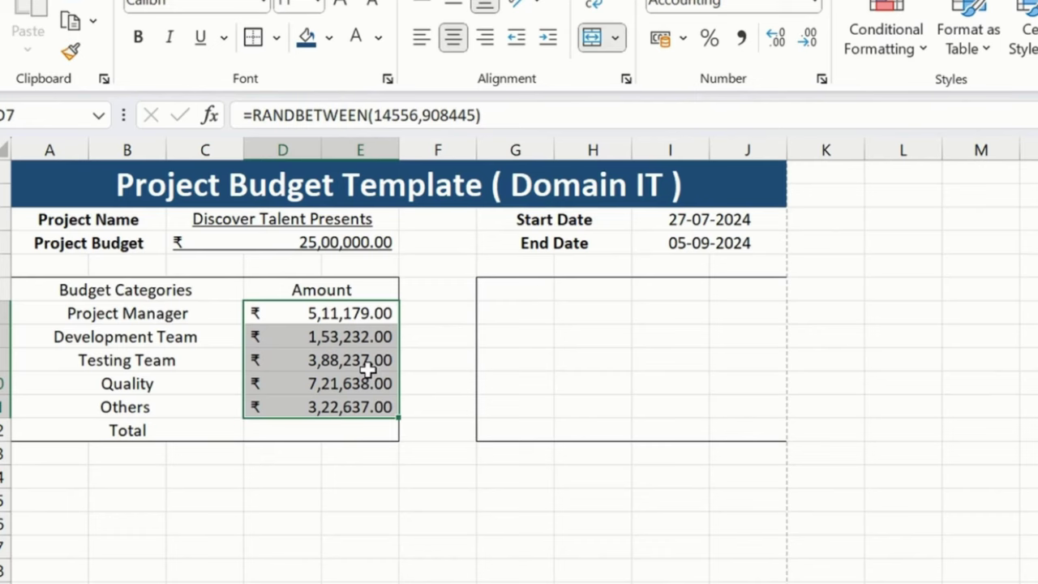
Step: Replace the random-number formulas in D7:D11 with fixed values by pasting them over themselves as values
key("ctrl+c")
key("ctrl+alt+v")
key("v")
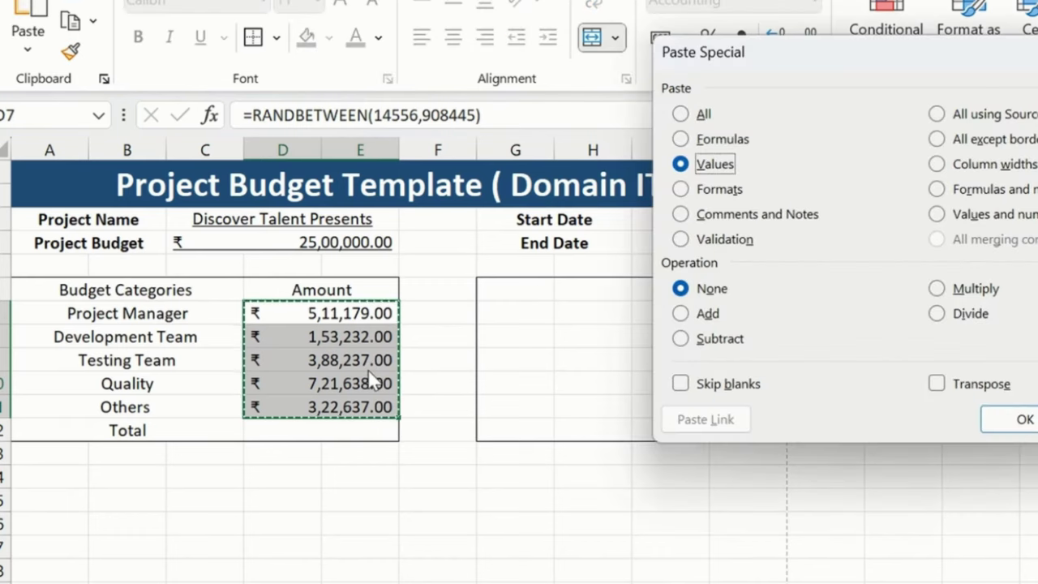
key("Return")
key("Escape")
key("Left")
key("Right")
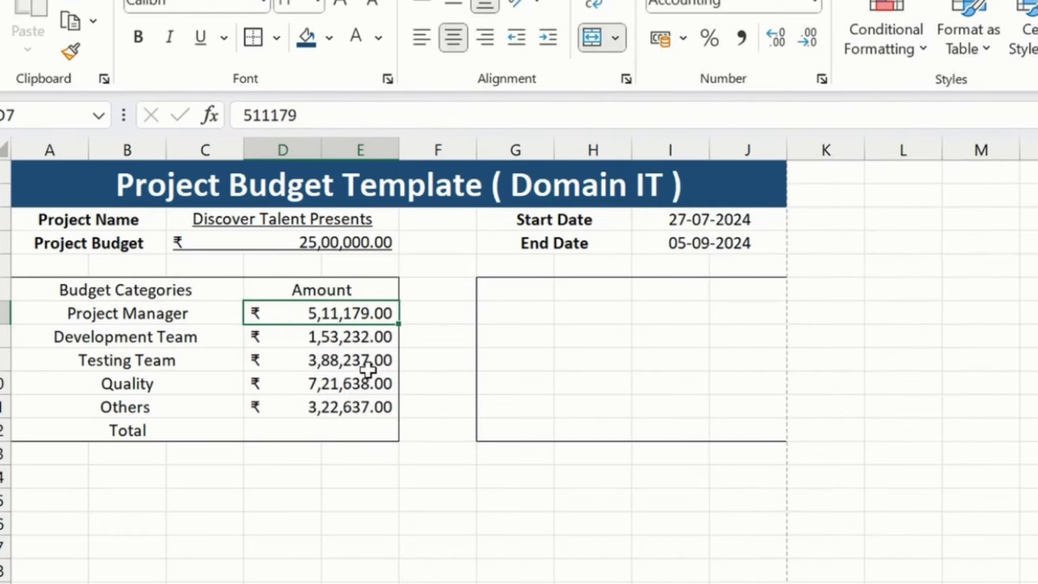
Step: Check the contents of the Testing Team, Quality and Others amounts and of the project budget in C4
left_click(369, 369)
key("Down")
key("Down")
key("Up")
key("Up")
key("Down")
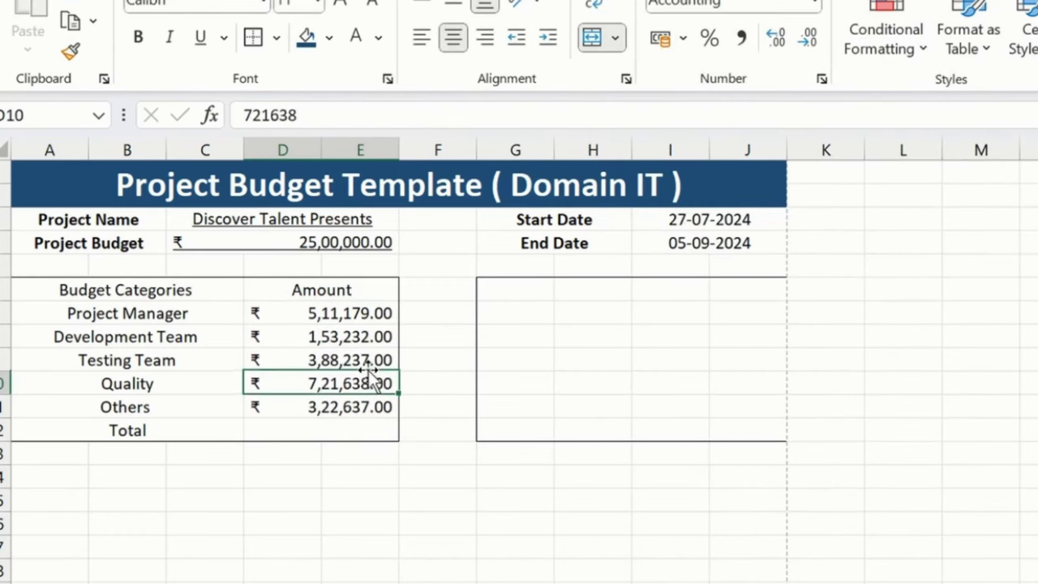
key("Down")
key("Up")
key("Up")
key("Down")
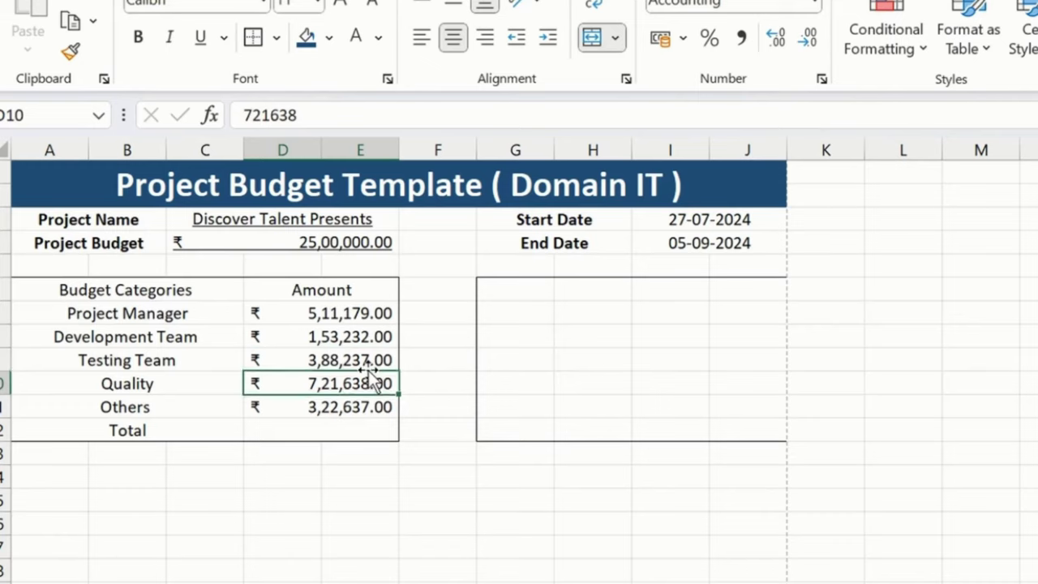
key("Up")
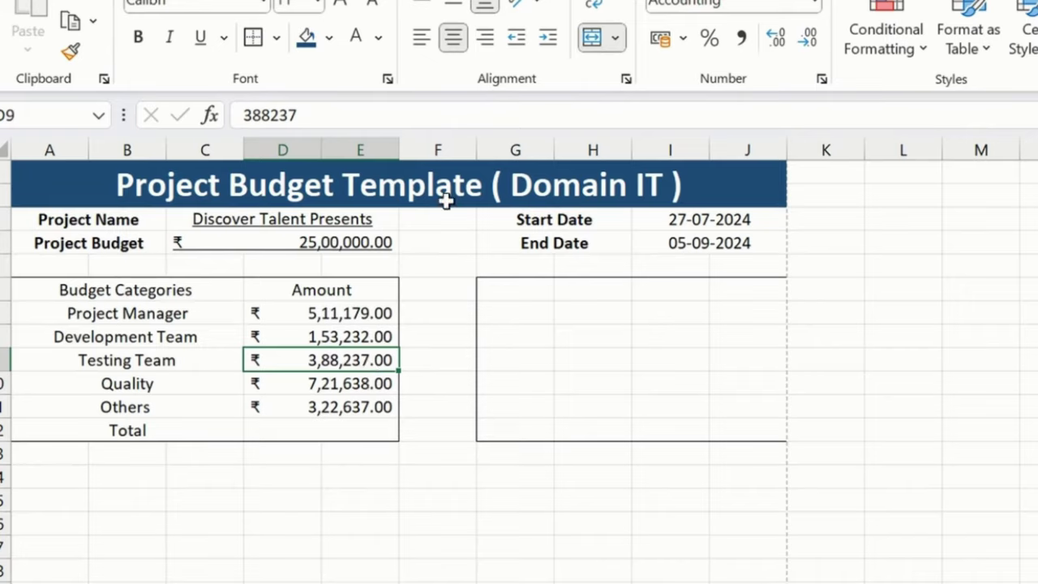
left_click(368, 242)
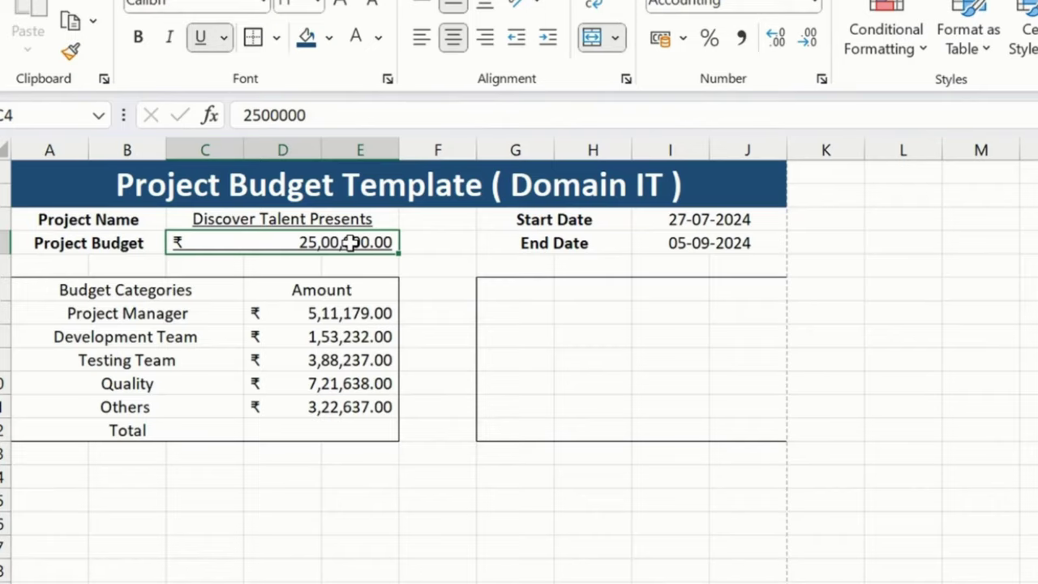
Step: Enter the formula =SUM(D7:E11) in D12 to total the category amounts
left_click(331, 432)
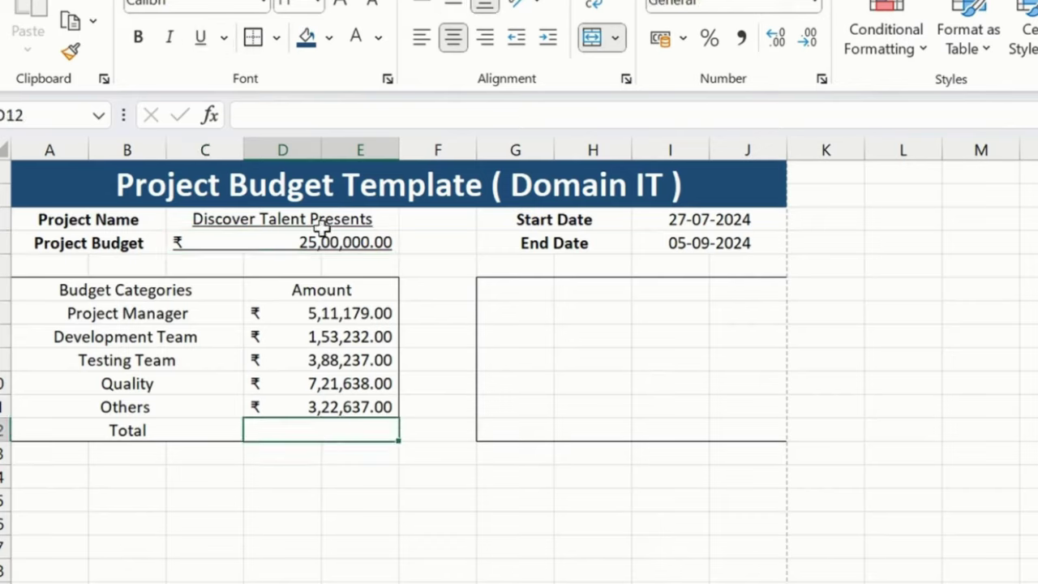
type("=sum(")
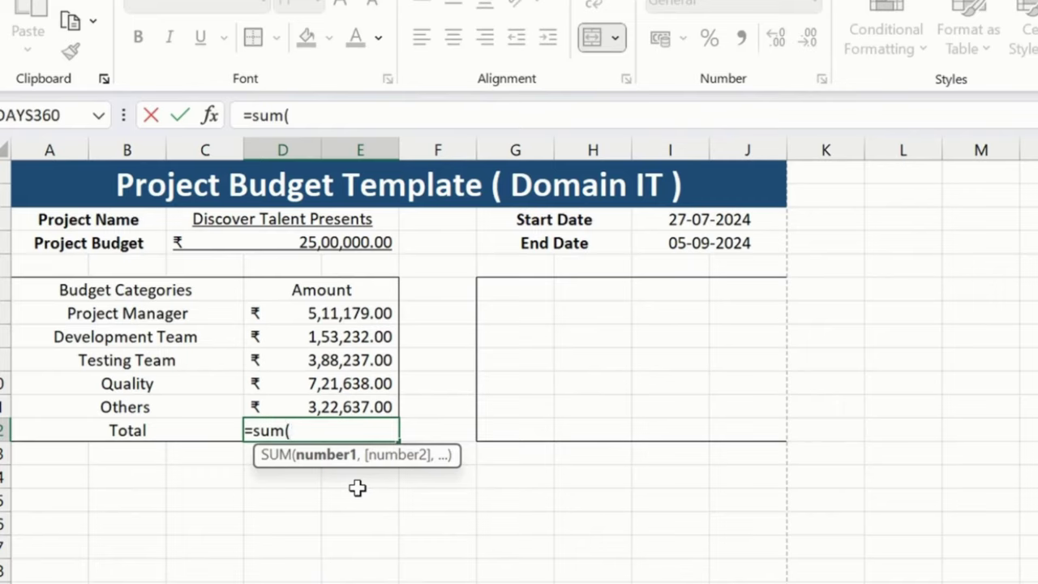
key("Up")
key("Up")
key("Up")
key("Up")
key("Up")
key("shift+Down")
key("shift+Down")
key("shift+Down")
key("shift+Down")
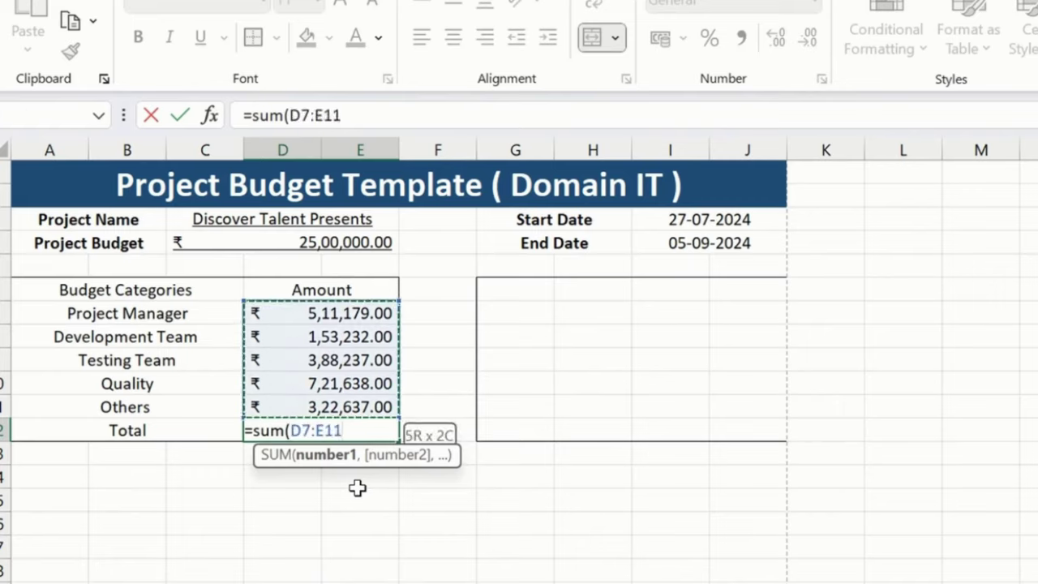
type(")_")
key("Return")
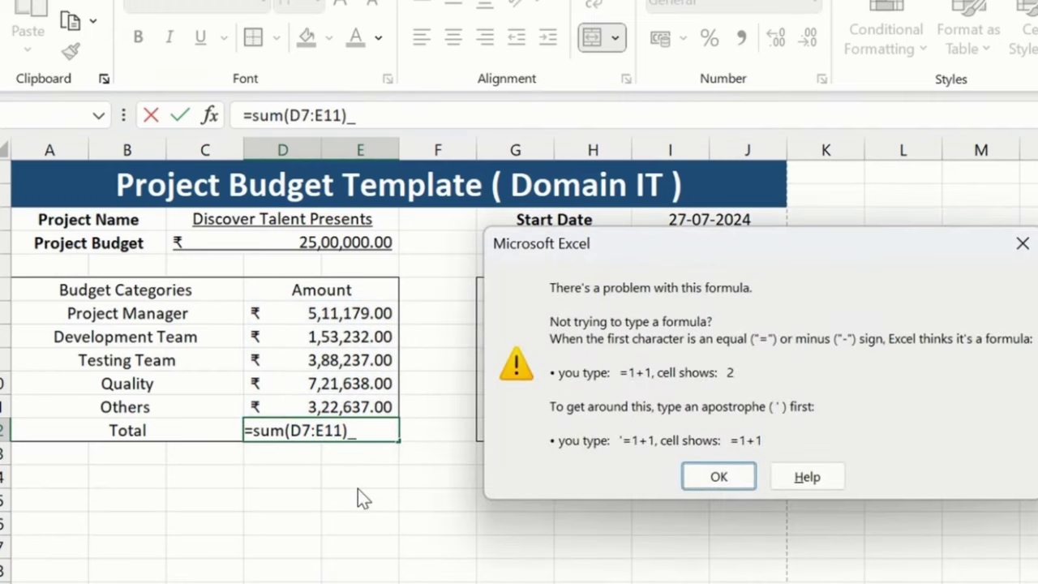
key("Return")
key("BackSpace")
key("Return")
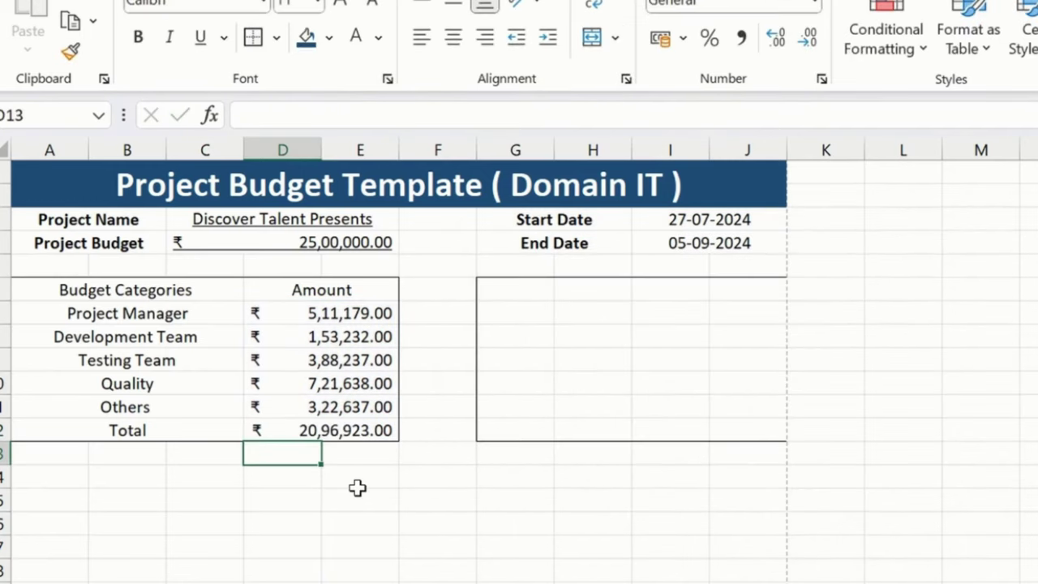
Step: Link the Project Budget value in C4 to the table total with the formula =D12
key("Up")
left_click(280, 239)
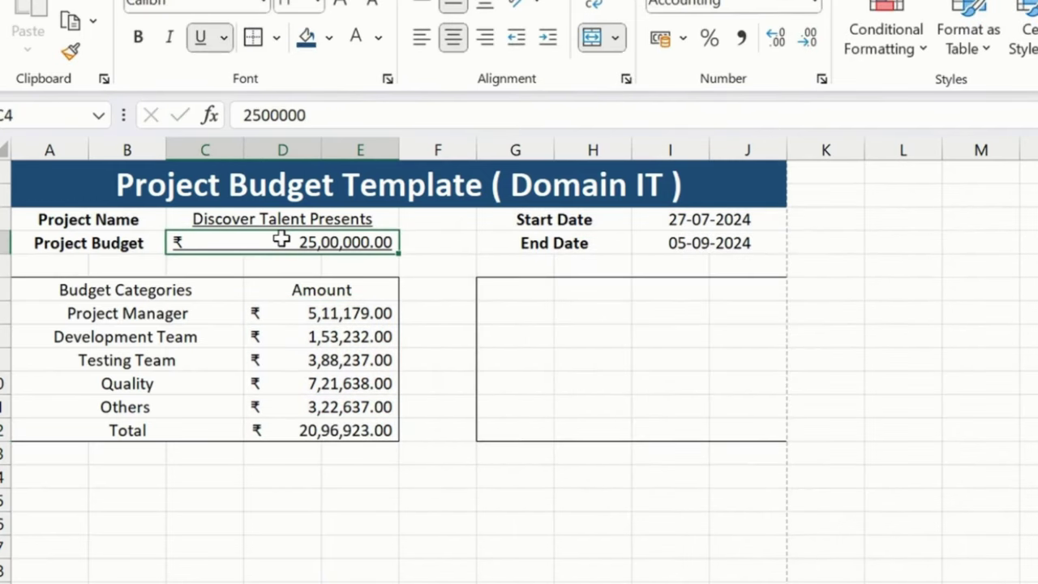
type("=")
left_click(344, 436)
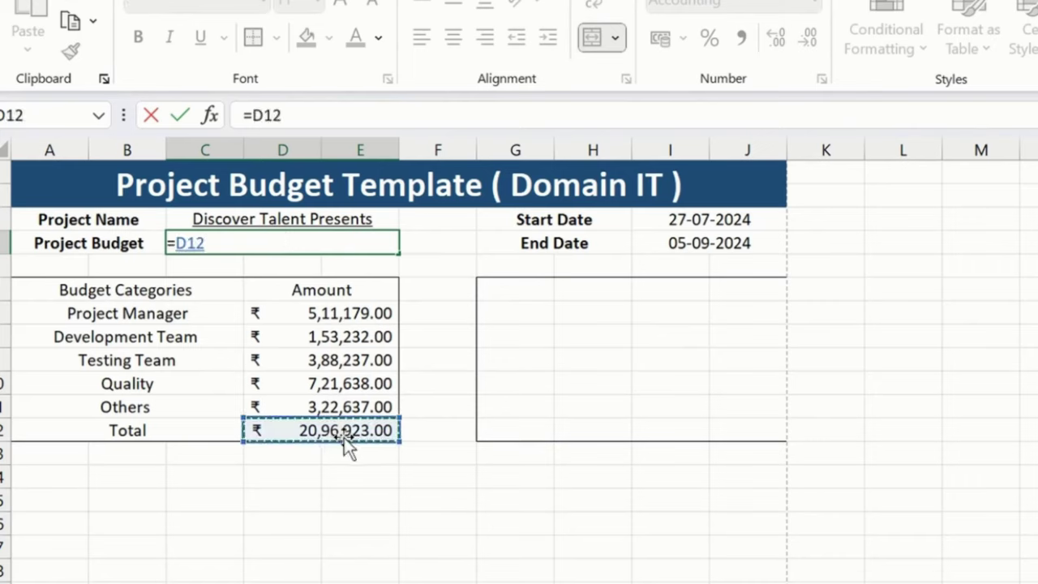
key("Return")
Step: Make the Project Budget value in C4 and the whole Total row, label and amount, bold
left_click(339, 243)
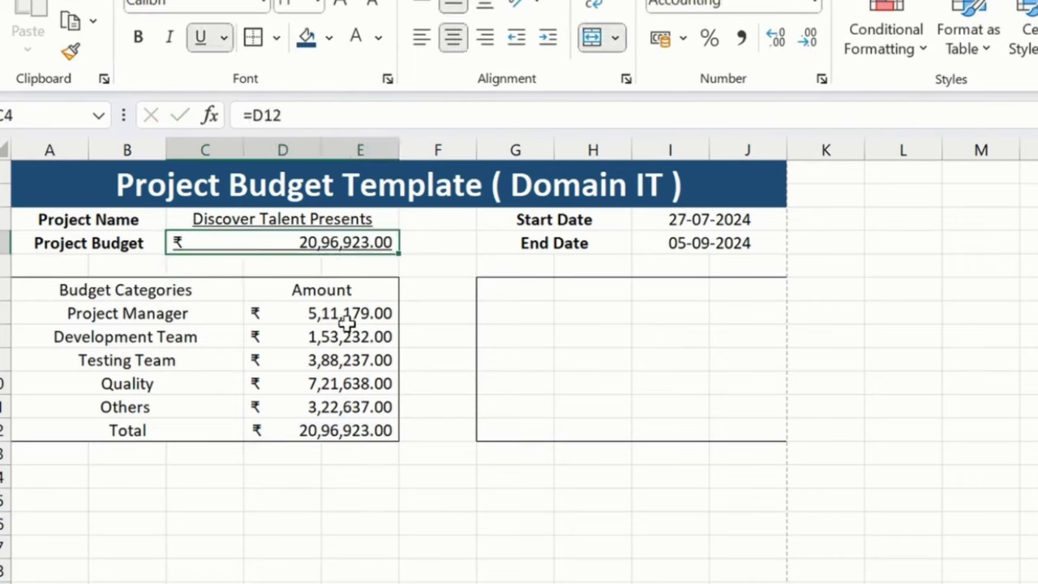
left_click(140, 39)
left_click(359, 431)
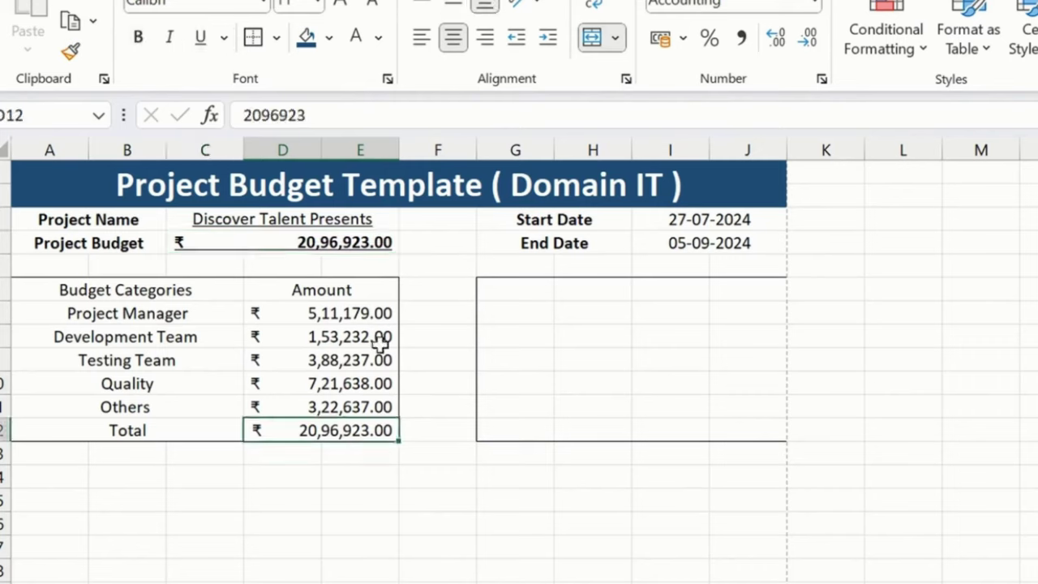
left_click(137, 37)
left_click(355, 456)
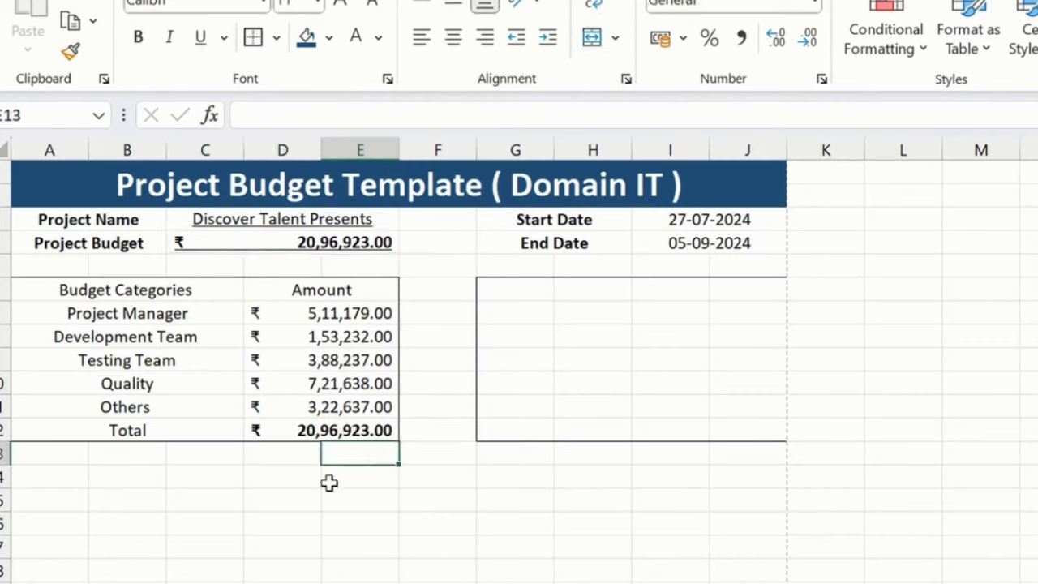
left_click_drag(102, 430, 357, 432)
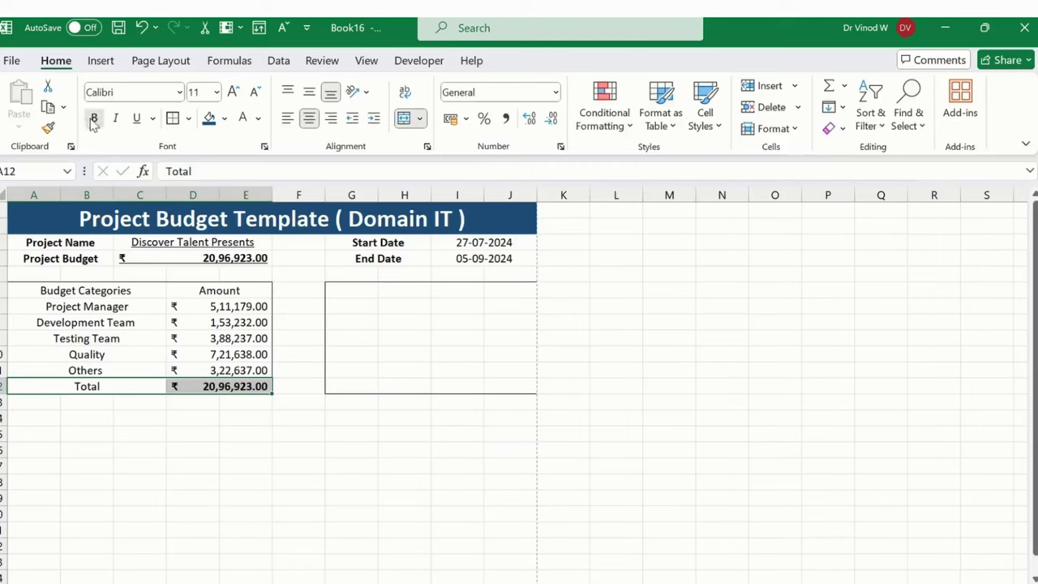
left_click(138, 37)
Step: Format the "Budget Categories" and "Amount" headers in row 6 as bold white text on a medium blue fill
left_click_drag(150, 295, 339, 295)
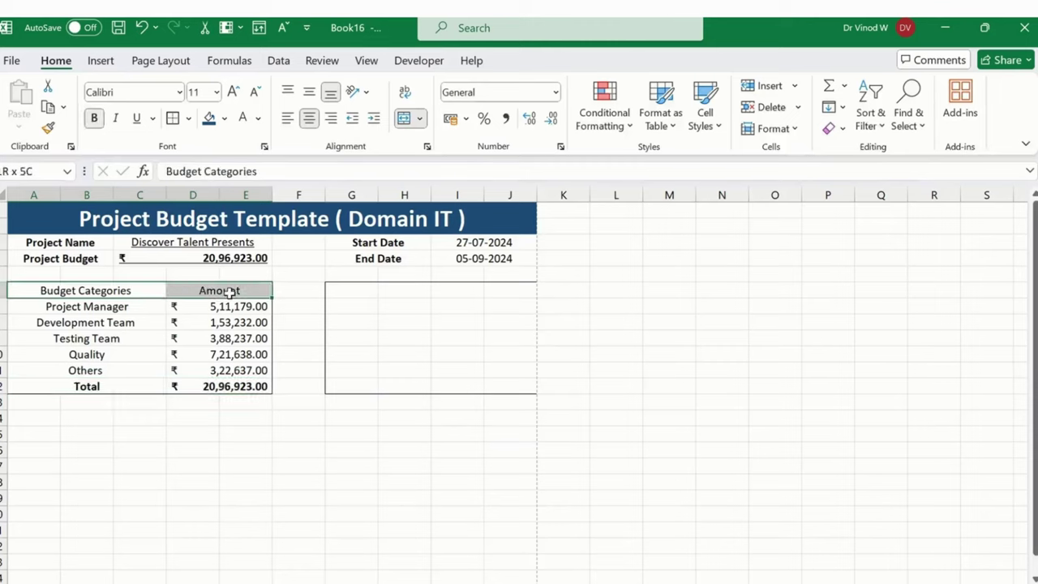
left_click(94, 119)
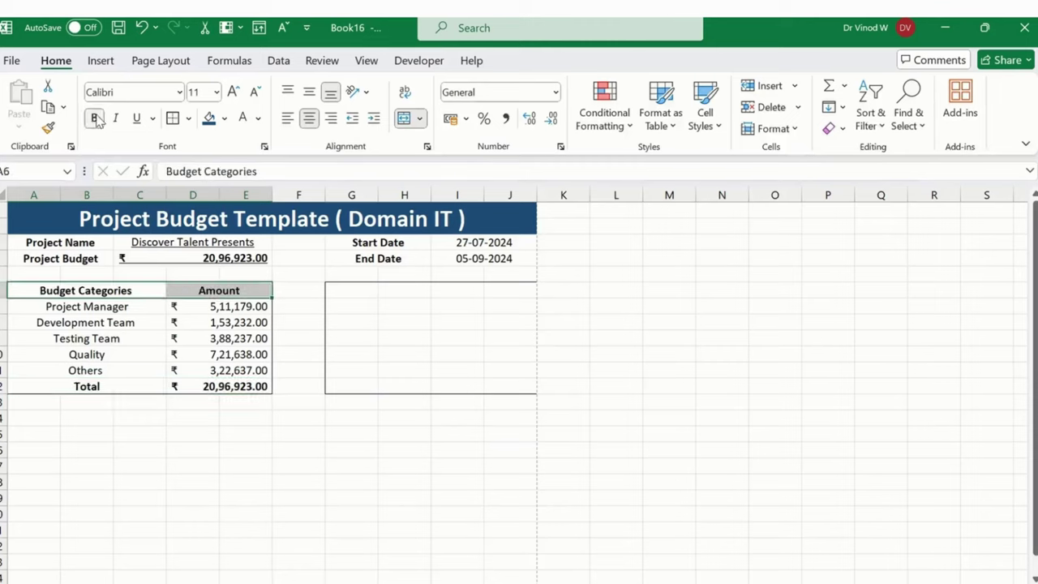
left_click(225, 119)
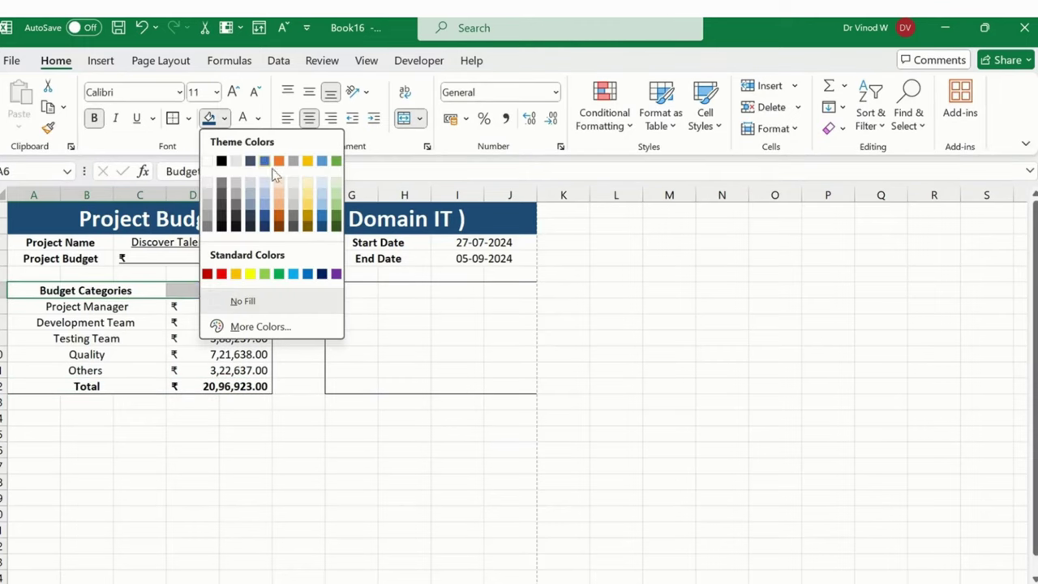
left_click(323, 223)
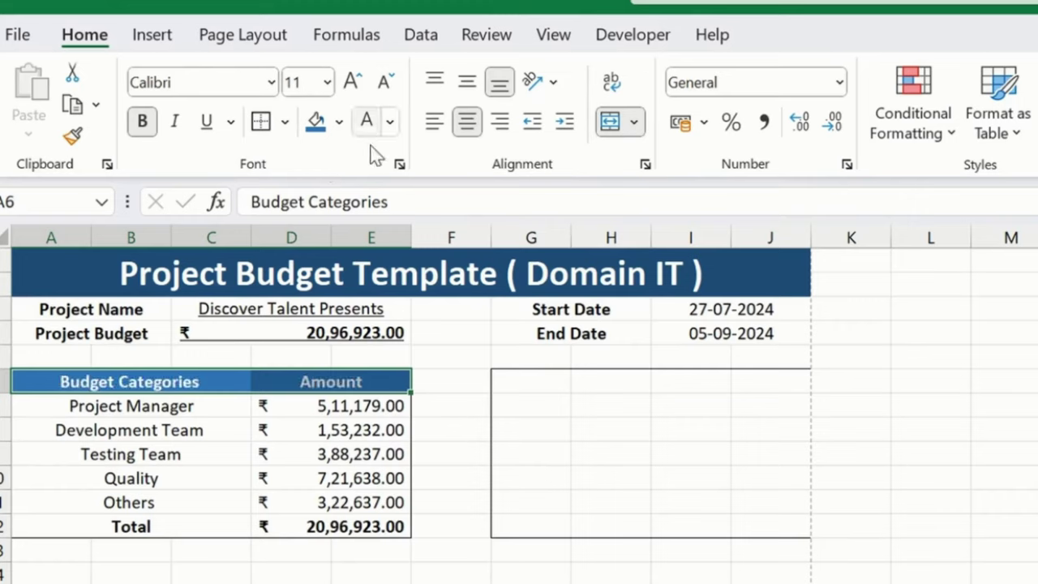
left_click(262, 501)
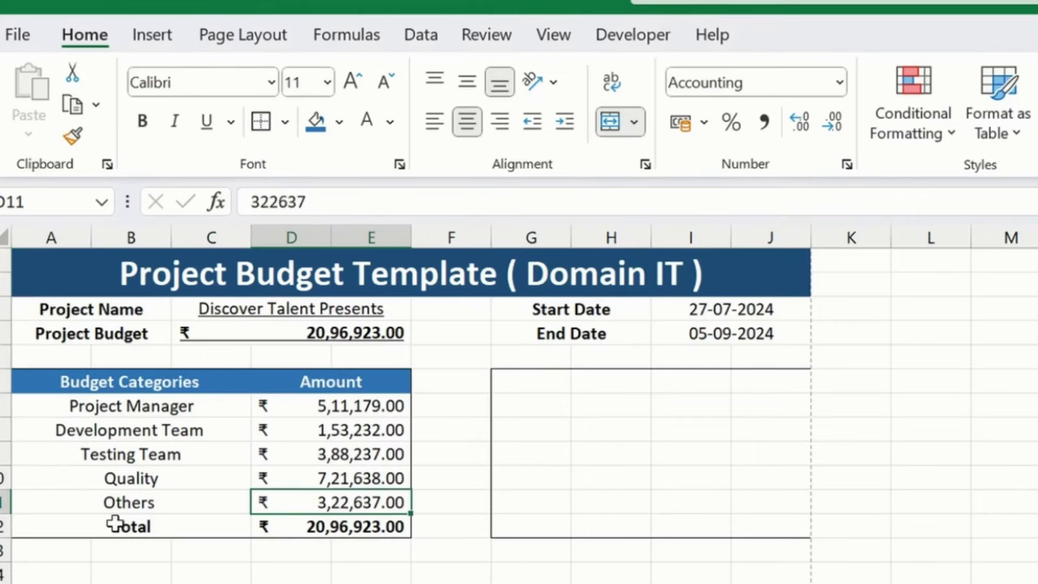
Step: Give the Total row, A12 to E12, the same blue fill and white font as the header row
left_click_drag(116, 525, 352, 525)
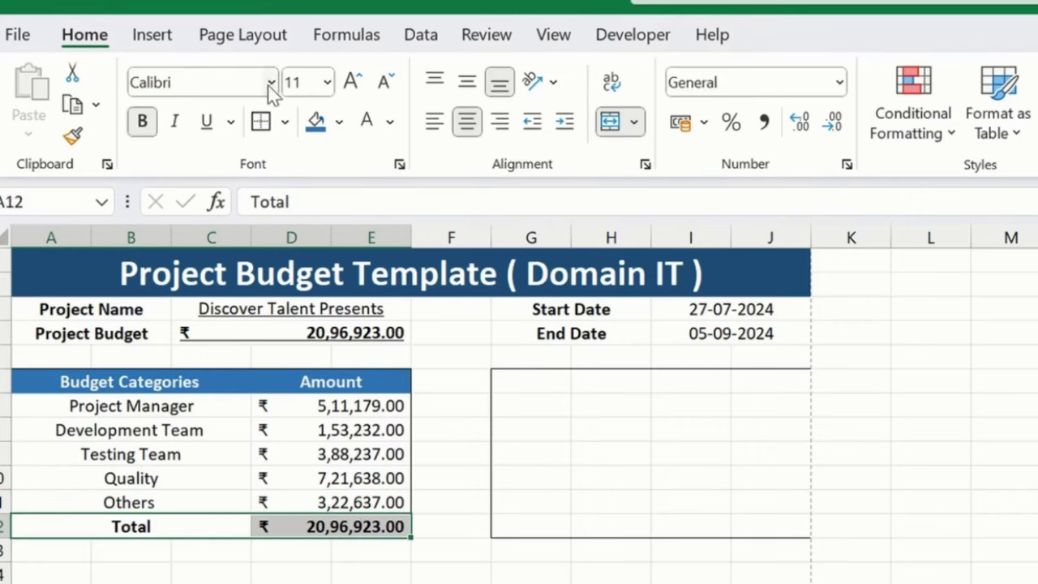
left_click(316, 121)
left_click(374, 129)
left_click(233, 523)
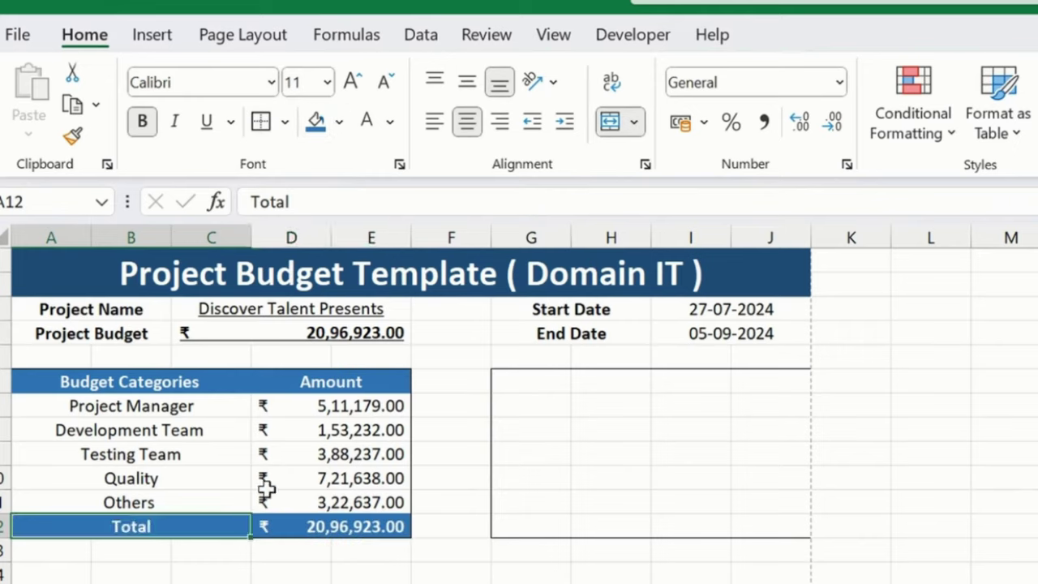
Step: Insert a doughnut chart of the amount per budget category from the table range A6 to E11, leaving out the Total row
left_click(332, 430)
left_click_drag(507, 384, 753, 521)
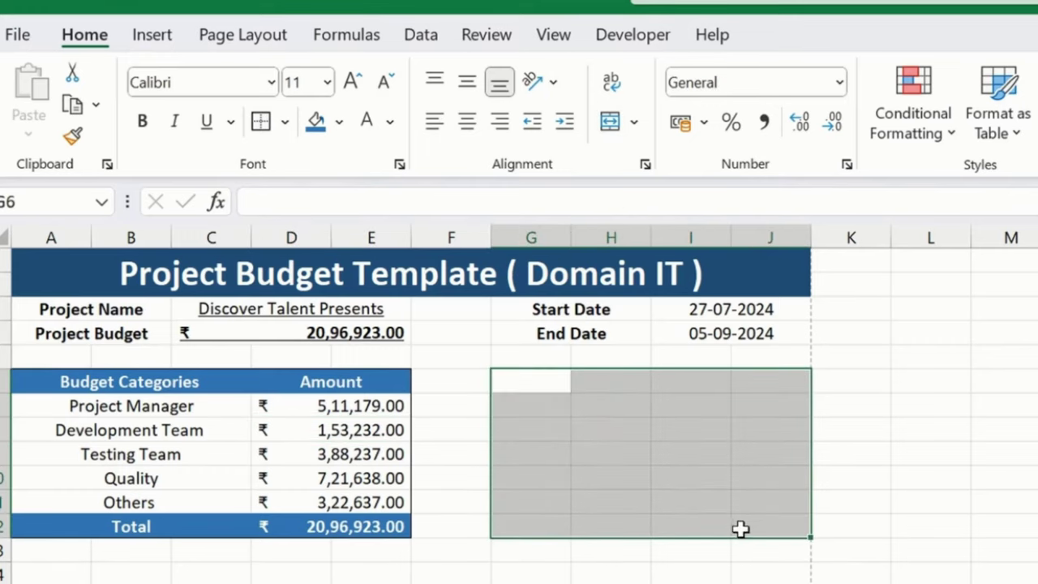
left_click_drag(126, 388, 337, 504)
left_click(154, 35)
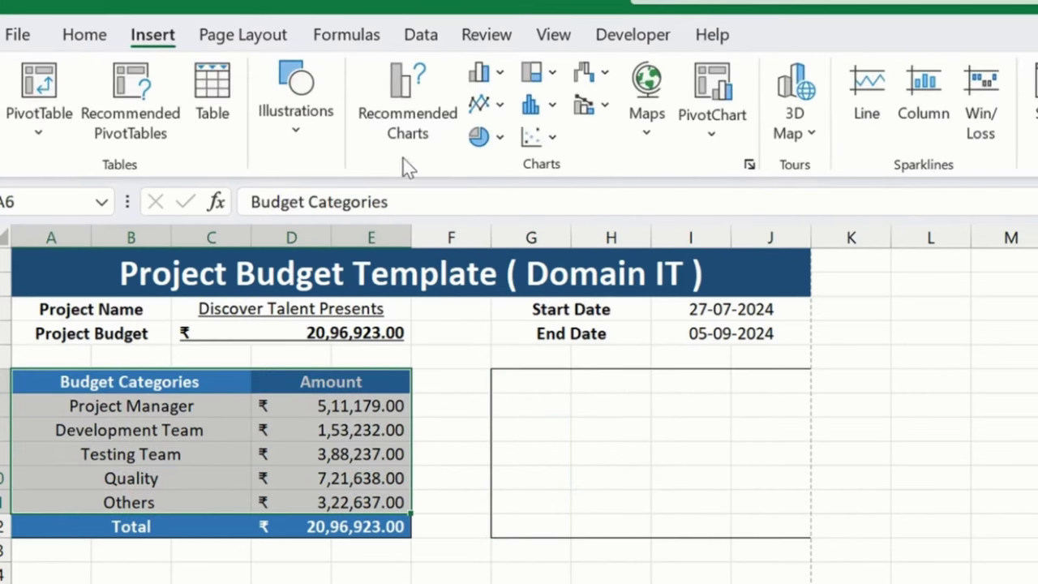
left_click(414, 130)
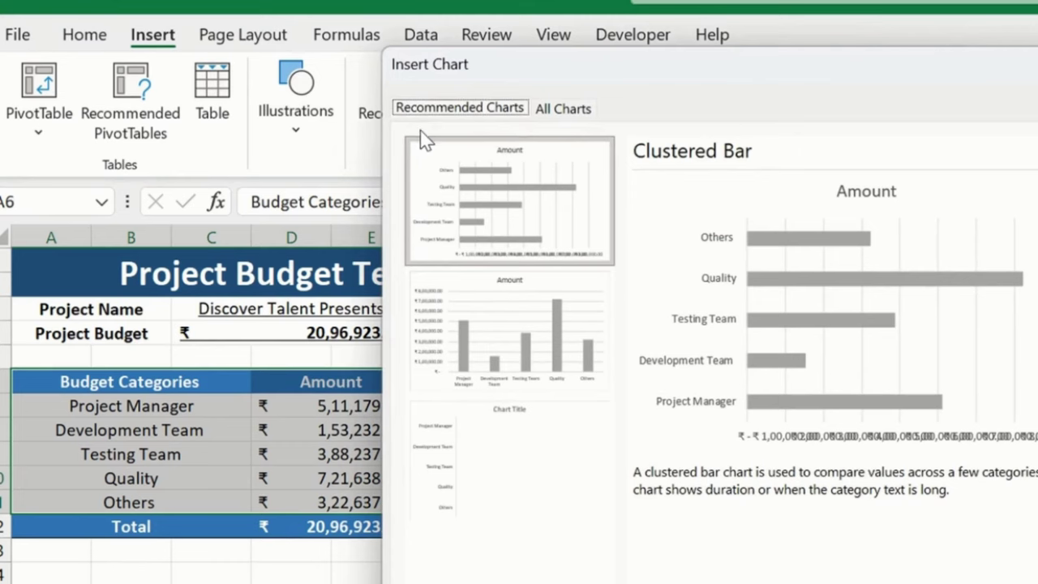
left_click(542, 109)
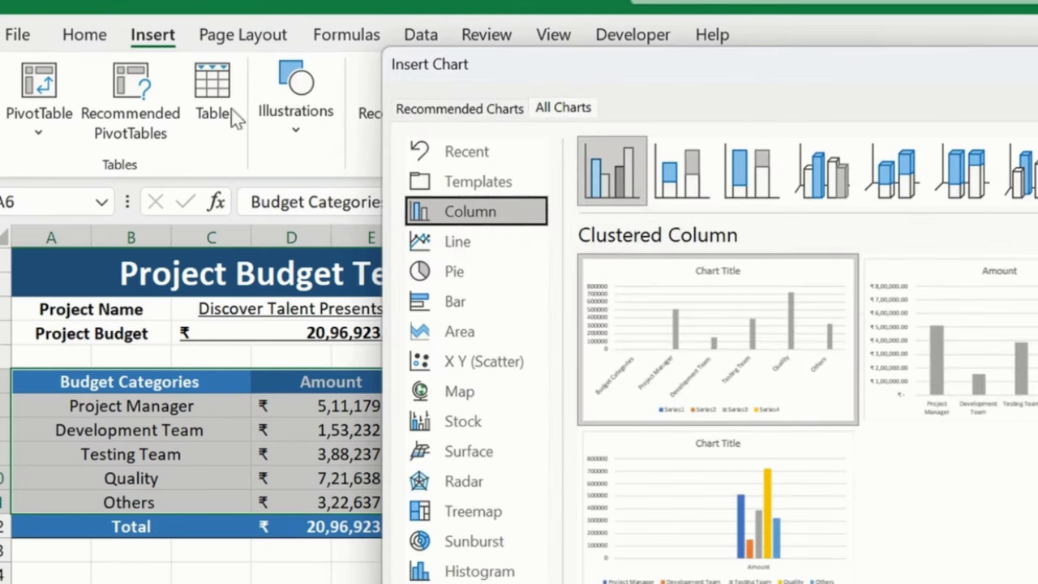
left_click(419, 270)
left_click(885, 193)
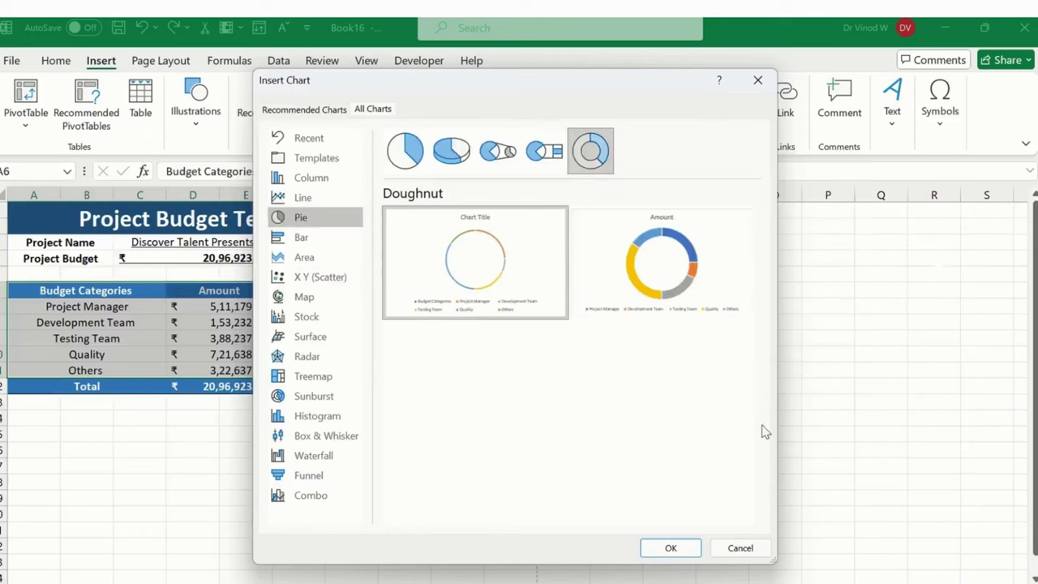
mouse_move(998, 349)
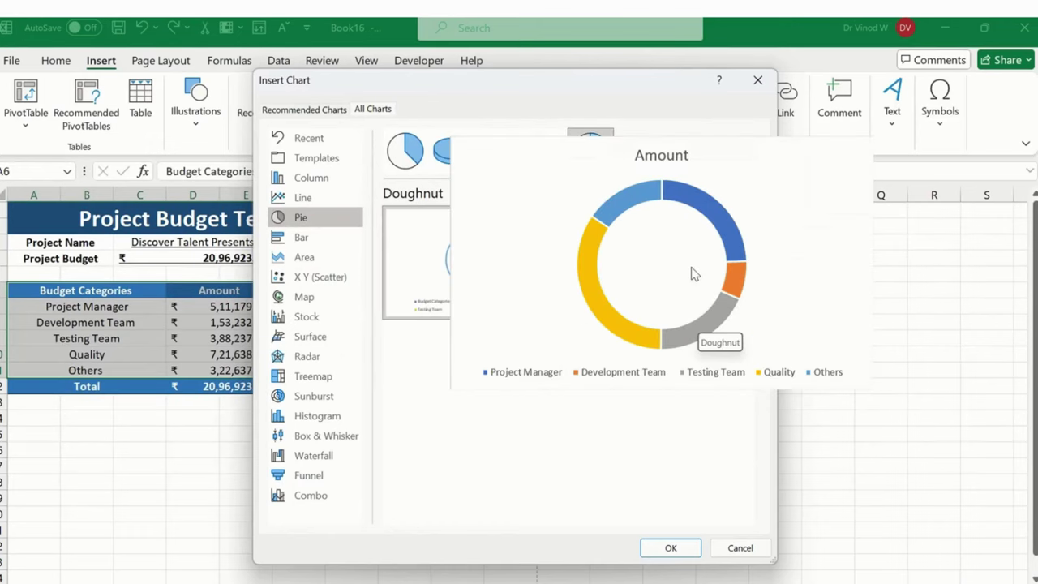
left_click(459, 158)
left_click(519, 158)
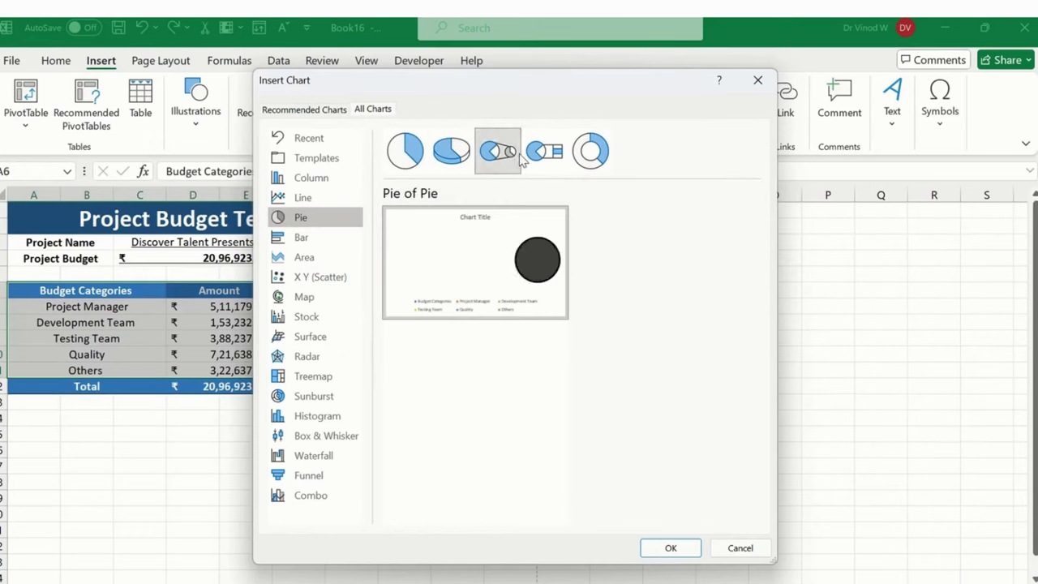
left_click(591, 151)
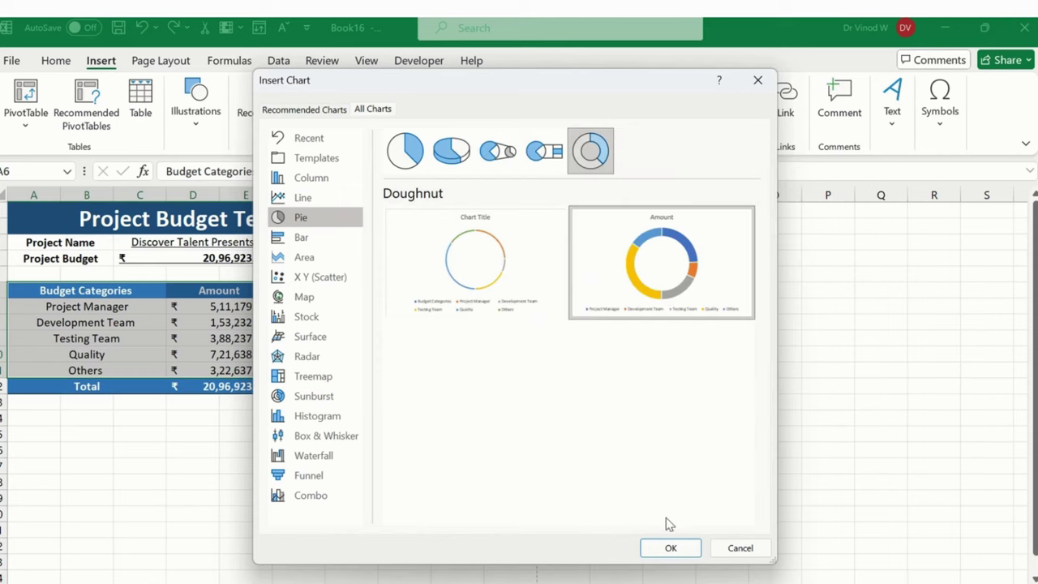
left_click(671, 548)
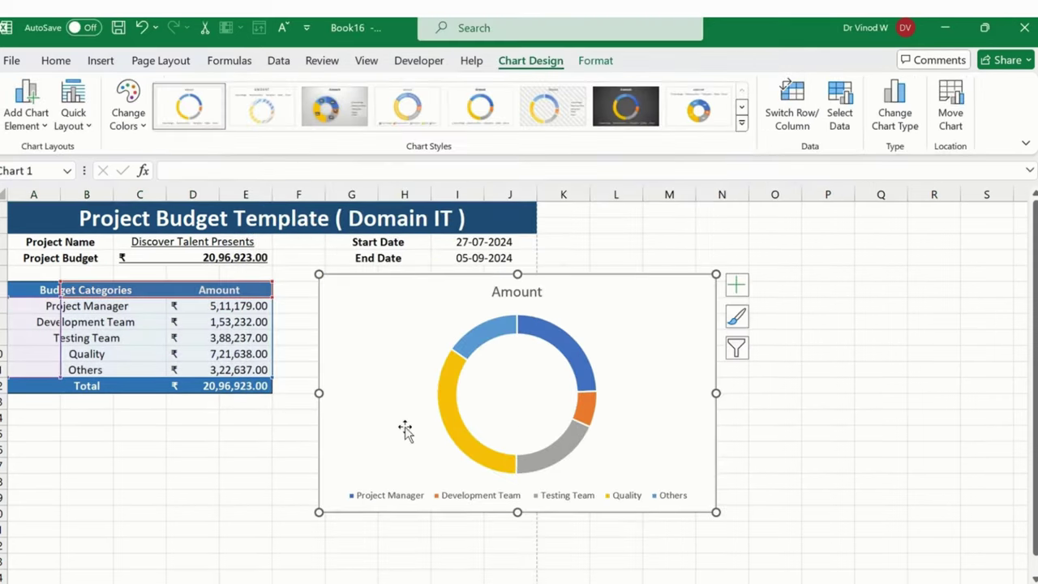
Step: Move the doughnut chart toward the budget table and apply chart Style 8 to it
left_click_drag(679, 285, 605, 273)
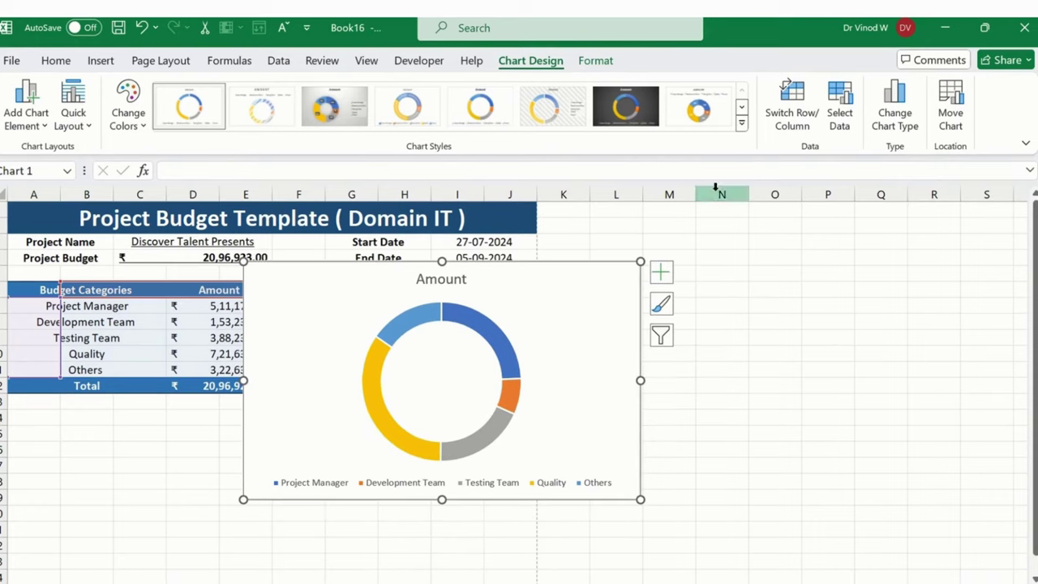
left_click(701, 113)
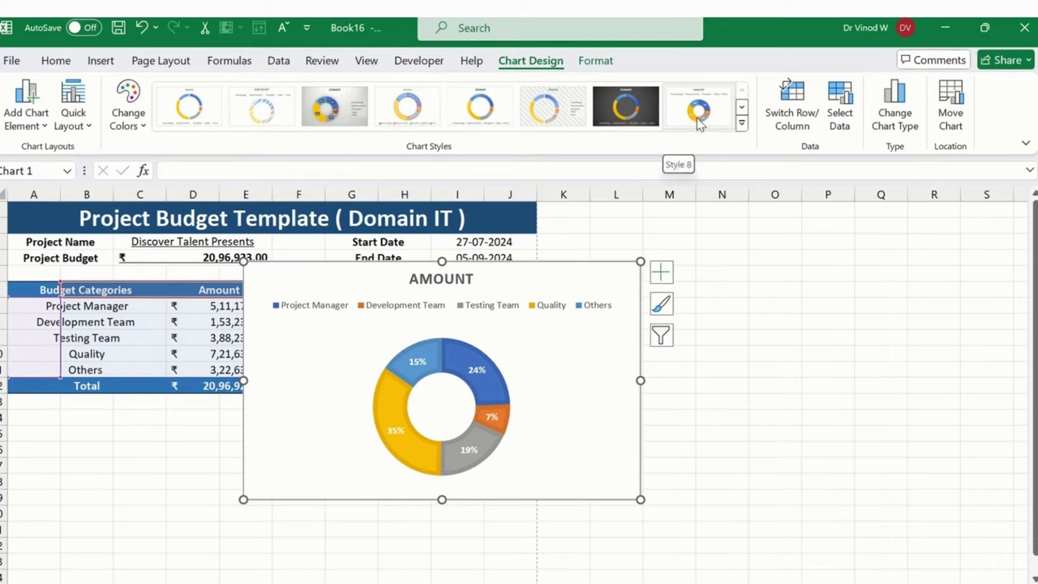
left_click(741, 124)
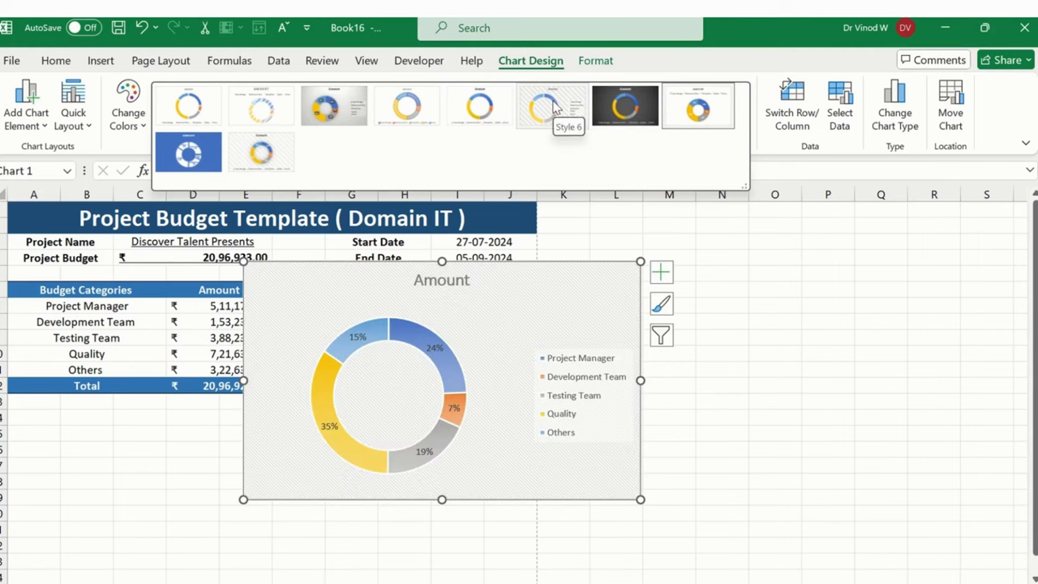
left_click(698, 107)
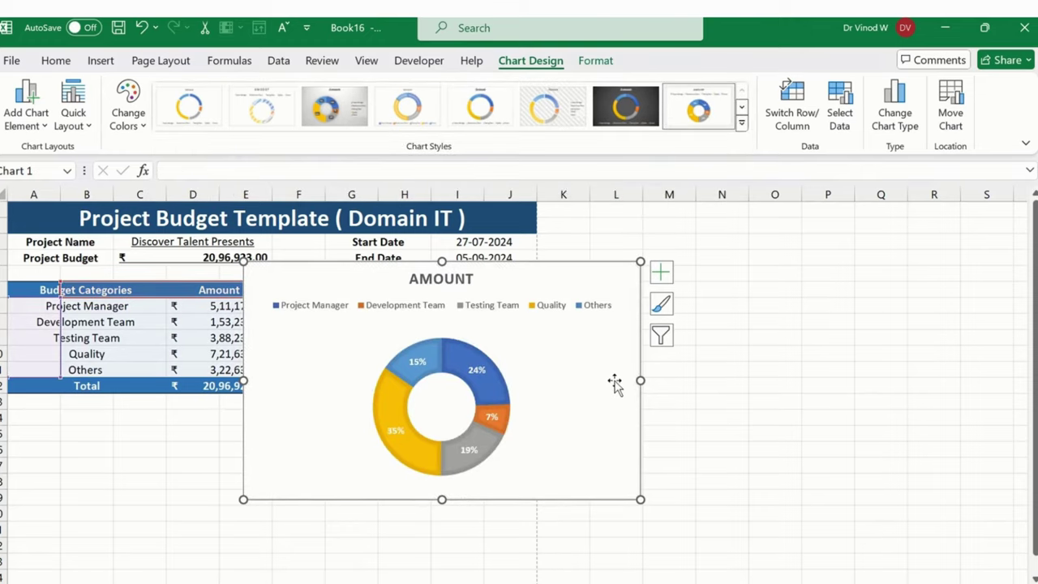
Step: Set the chart area to no fill and resize the chart to about 9.57 cm wide and 7.97 cm high
left_click(618, 63)
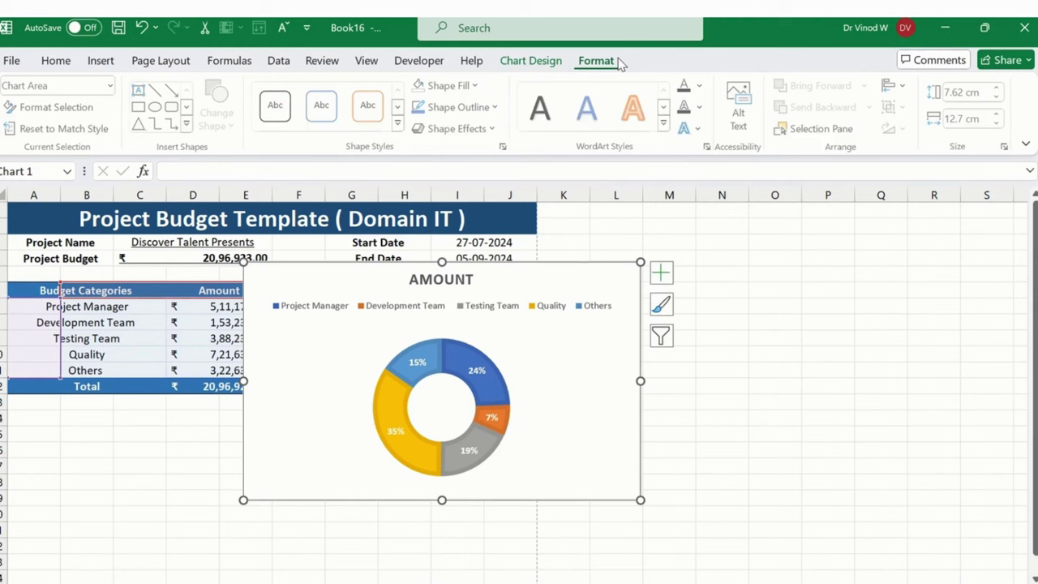
left_click(448, 85)
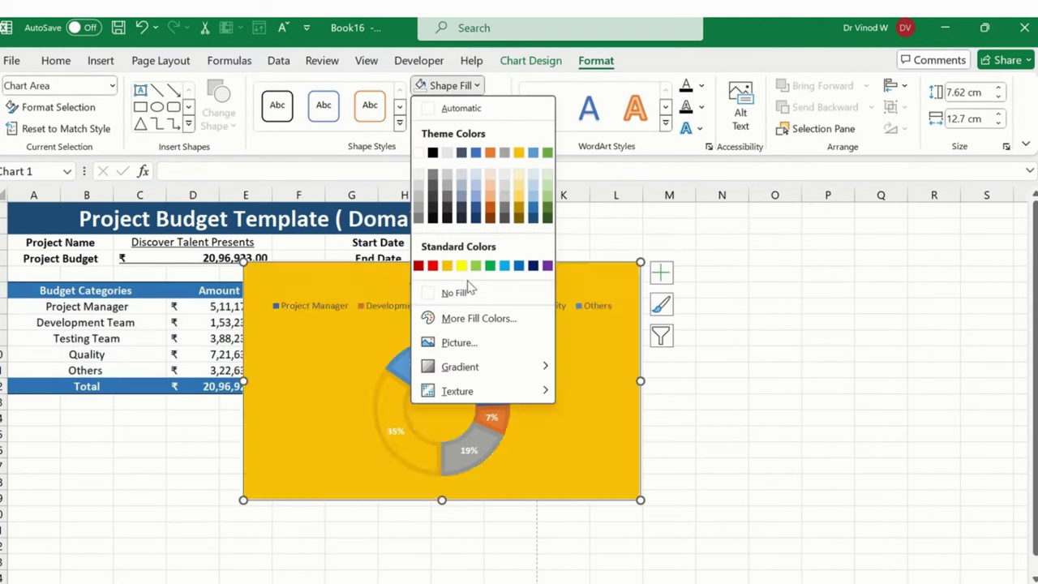
left_click(456, 292)
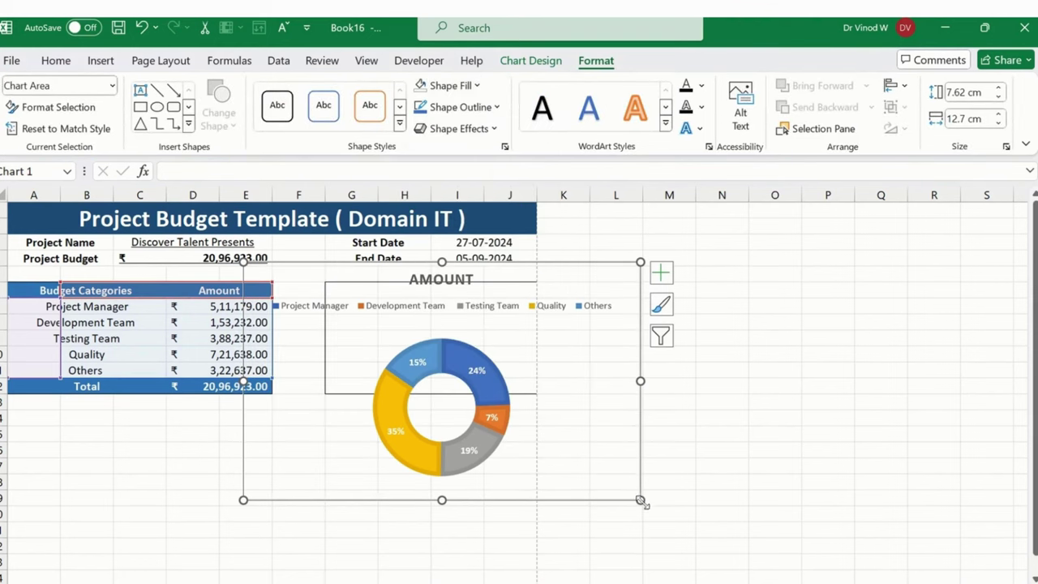
left_click_drag(641, 501, 588, 452)
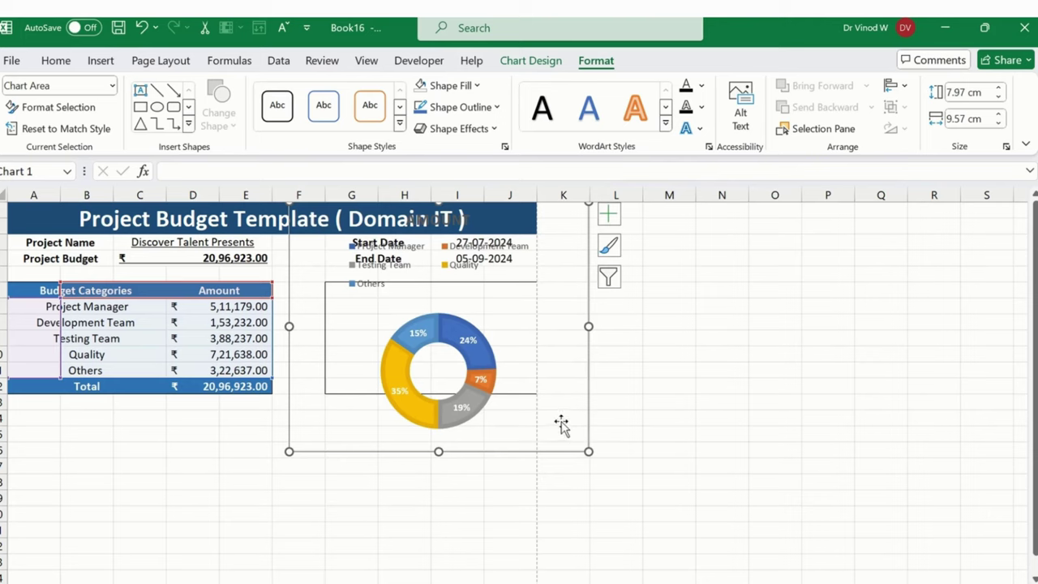
Step: Set the chart's legend position to Left
right_click(475, 268)
left_click(542, 428)
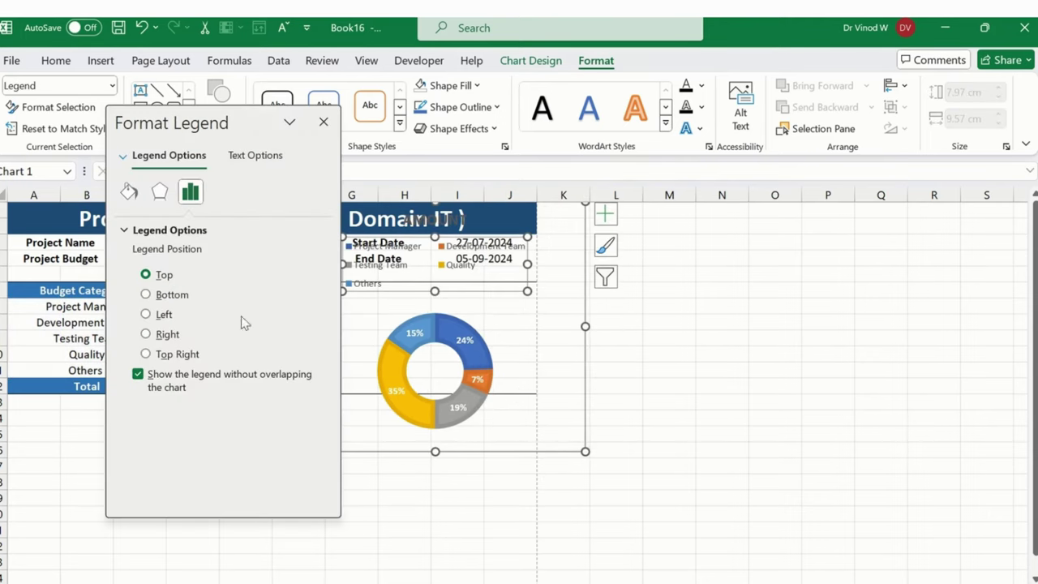
left_click(146, 314)
left_click(629, 354)
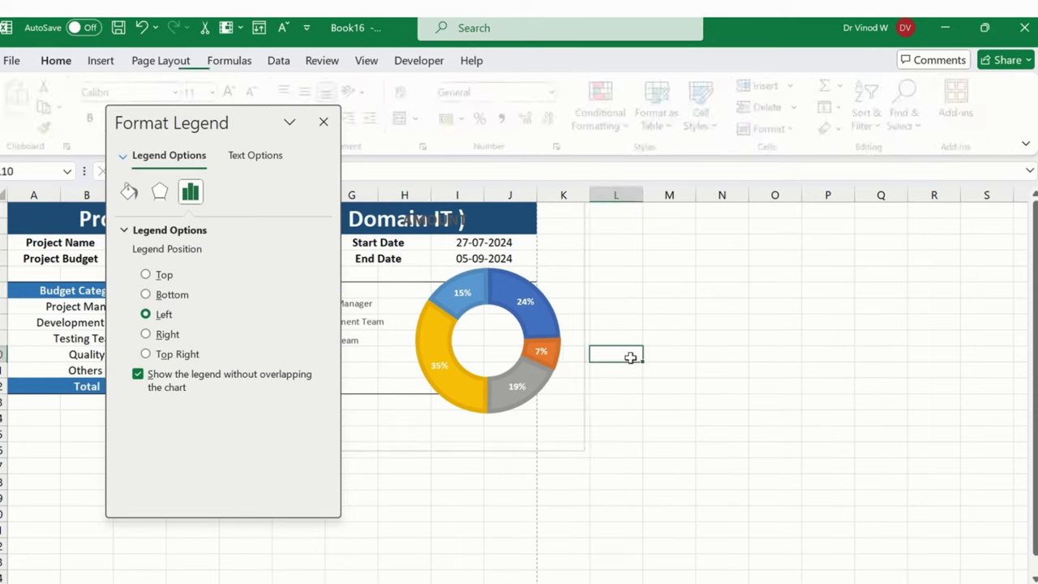
Step: Delete the AMOUNT chart title and shrink the chart to fit around the bordered box in columns G to J
left_click(563, 355)
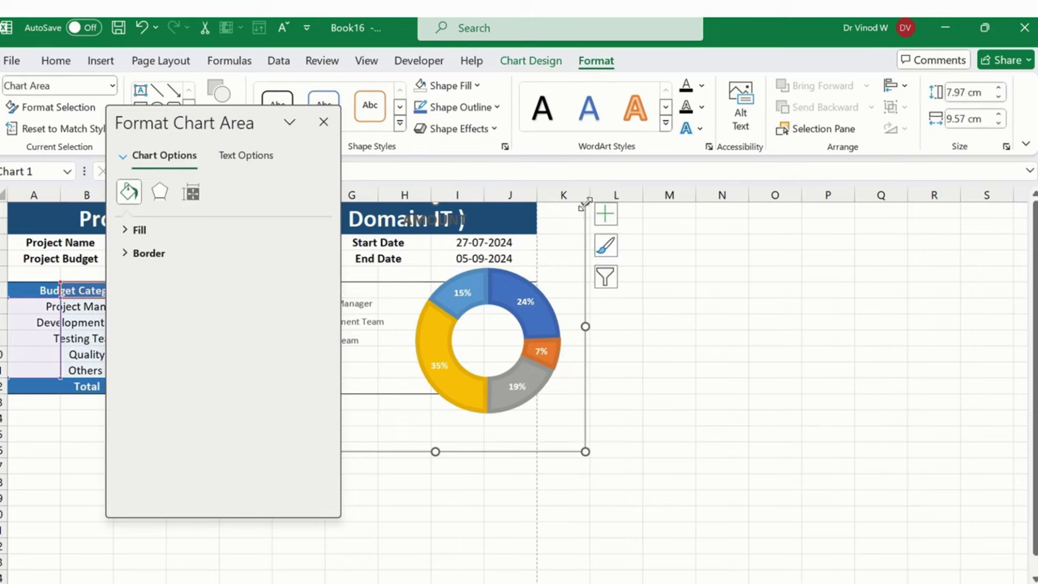
left_click_drag(584, 203, 516, 251)
left_click(422, 275)
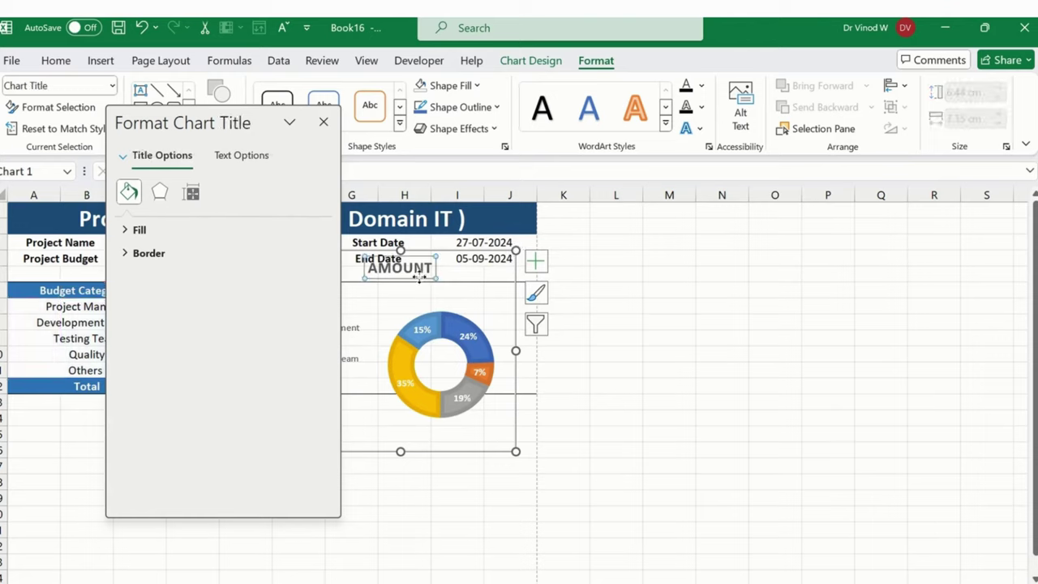
key("Delete")
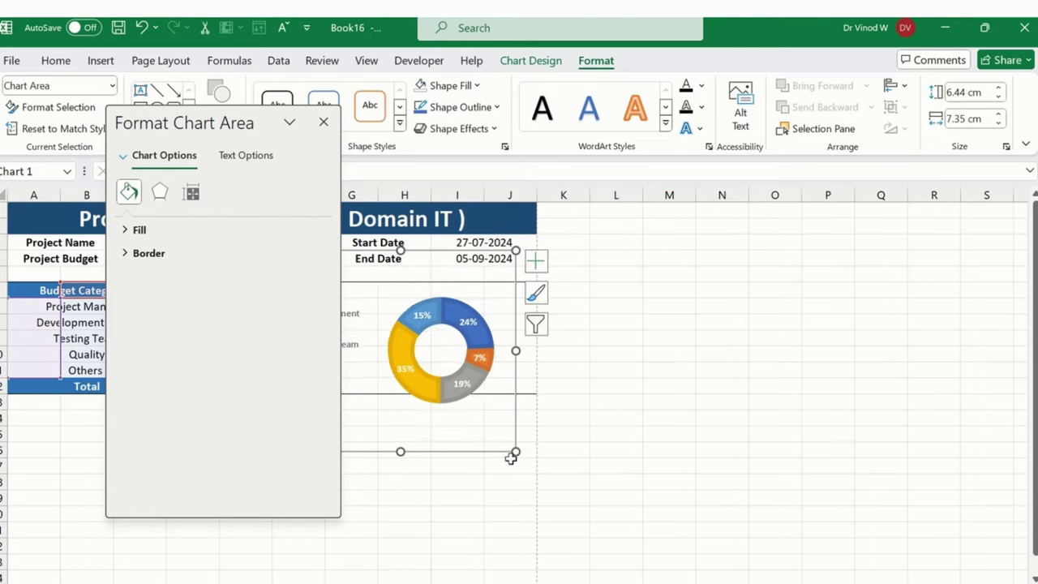
left_click_drag(516, 452, 527, 397)
left_click(594, 355)
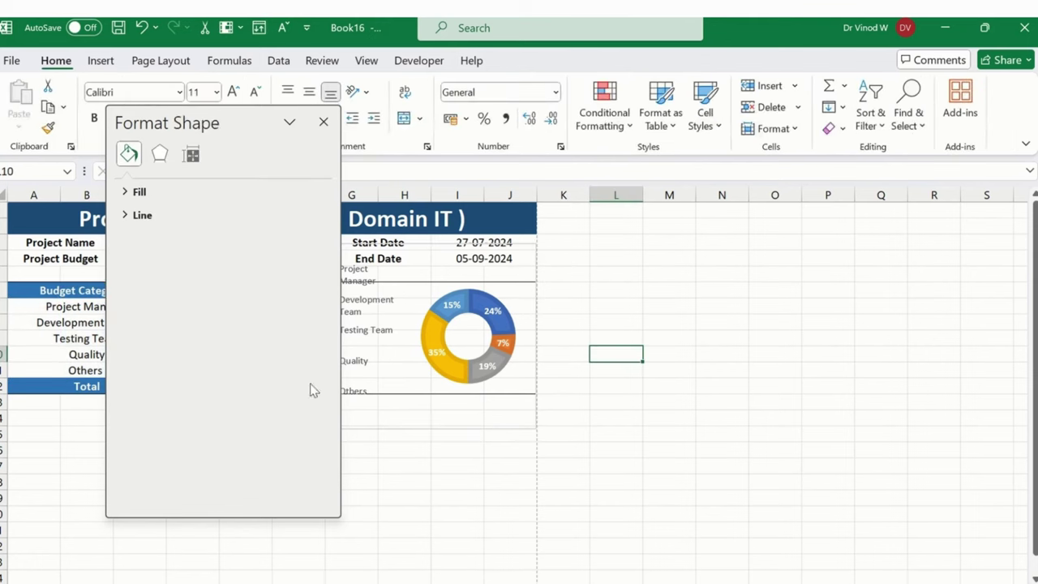
left_click(322, 122)
Step: Reduce the chart legend's font size to 4
left_click(343, 344)
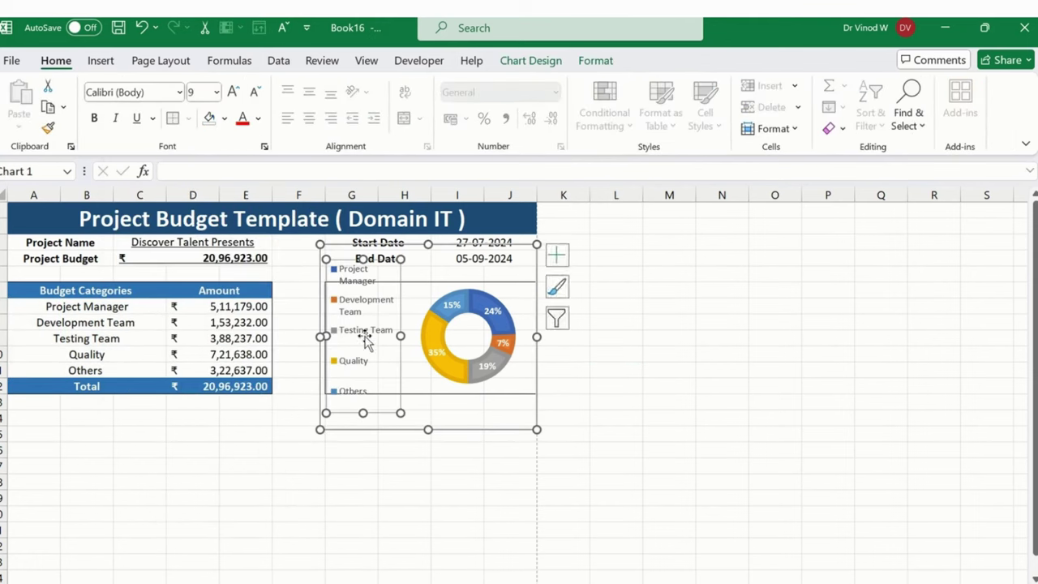
left_click(254, 91)
left_click(255, 91)
left_click(255, 92)
left_click(256, 93)
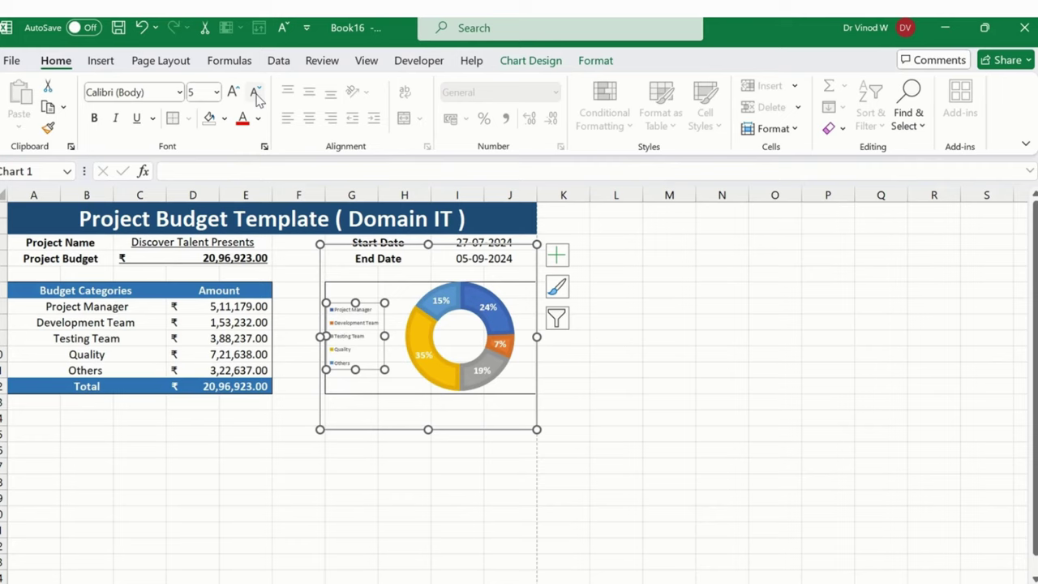
left_click(255, 92)
left_click(612, 307)
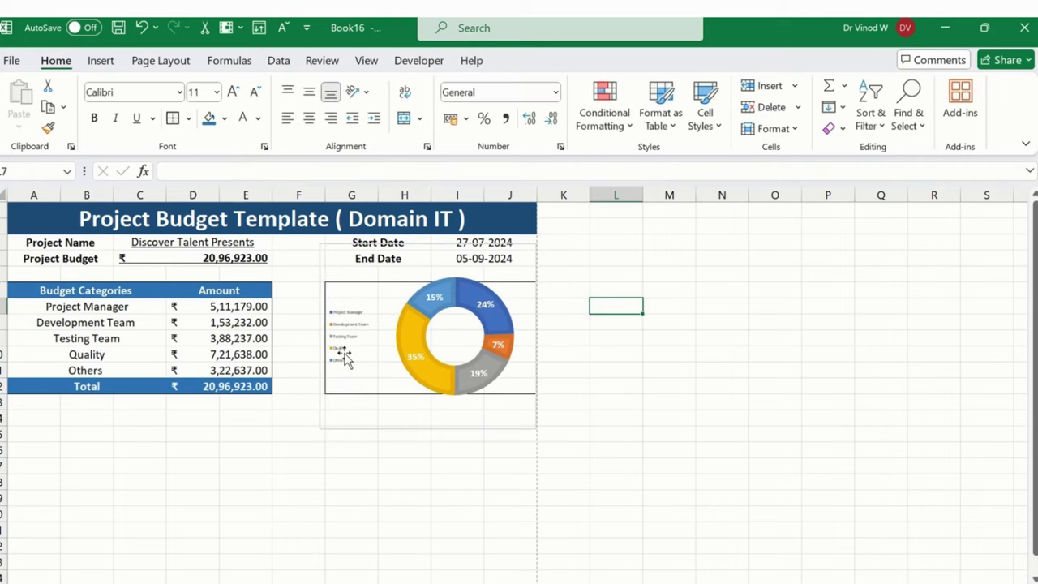
Step: Enlarge the legend's frame to nearly the height of the bordered box and increase its font size slightly
left_click(367, 341)
left_click_drag(373, 306, 383, 295)
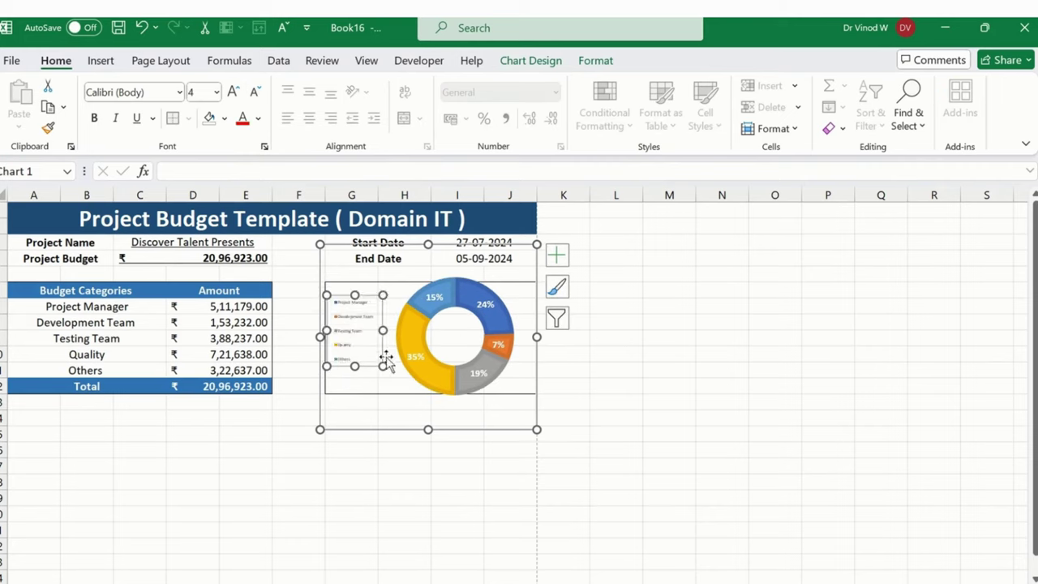
left_click_drag(384, 366, 402, 388)
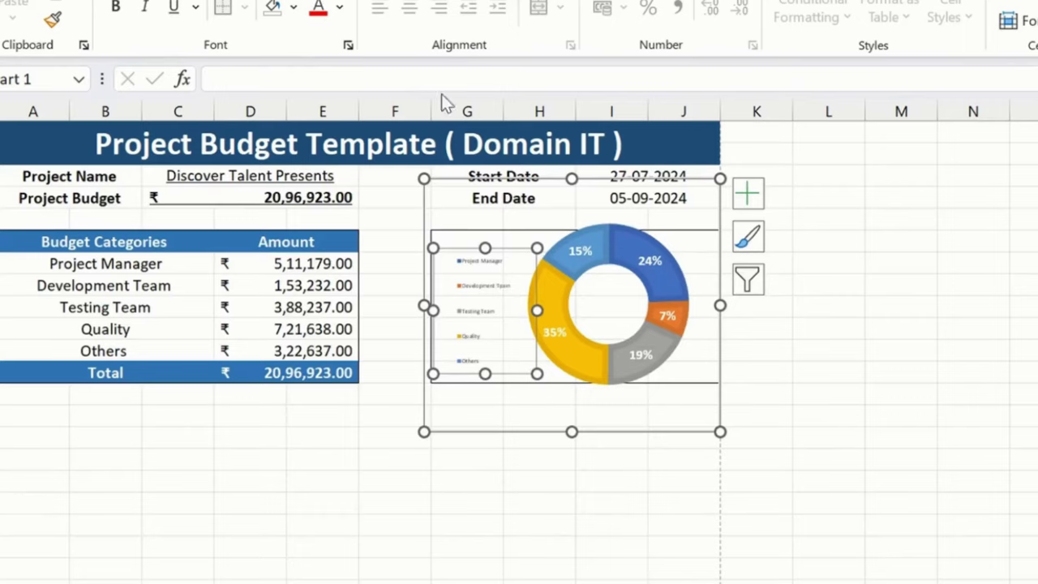
key("ctrl+shift+period")
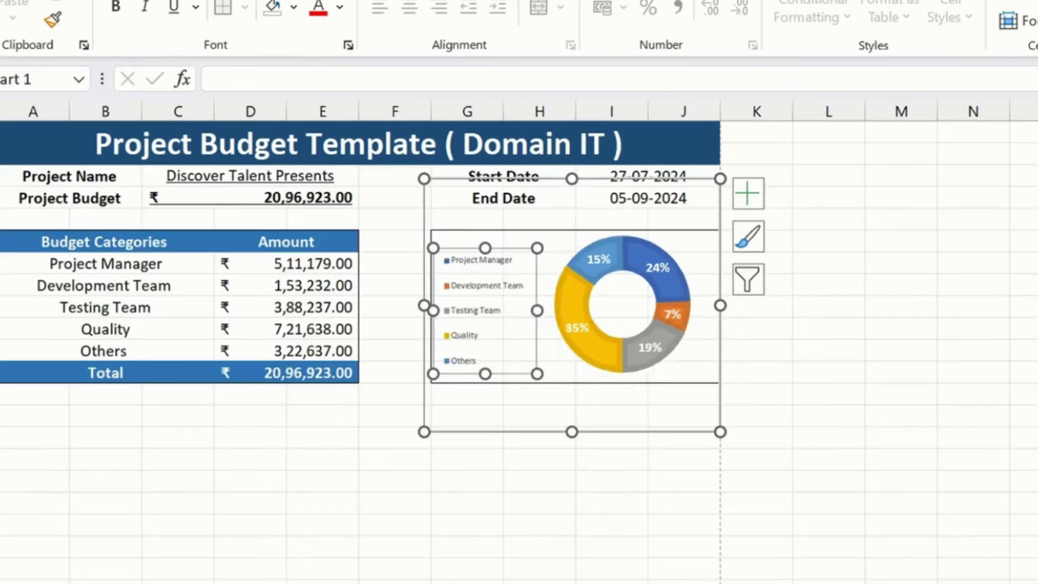
left_click(816, 308)
Step: Nudge the chart slightly so the doughnut and legend sit inside the bordered box G6 to J12
left_click(695, 382)
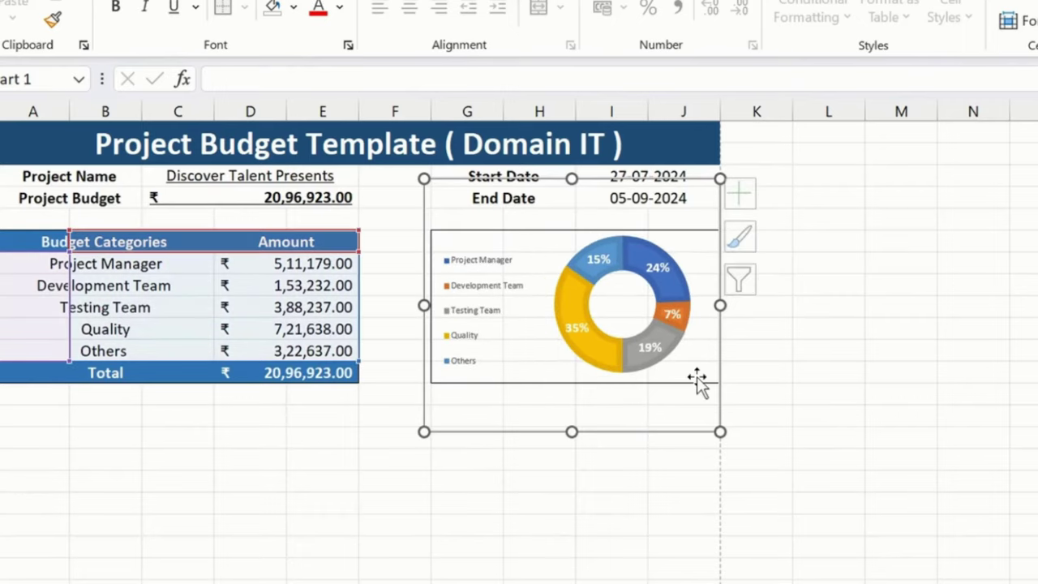
left_click(693, 441)
left_click(888, 244)
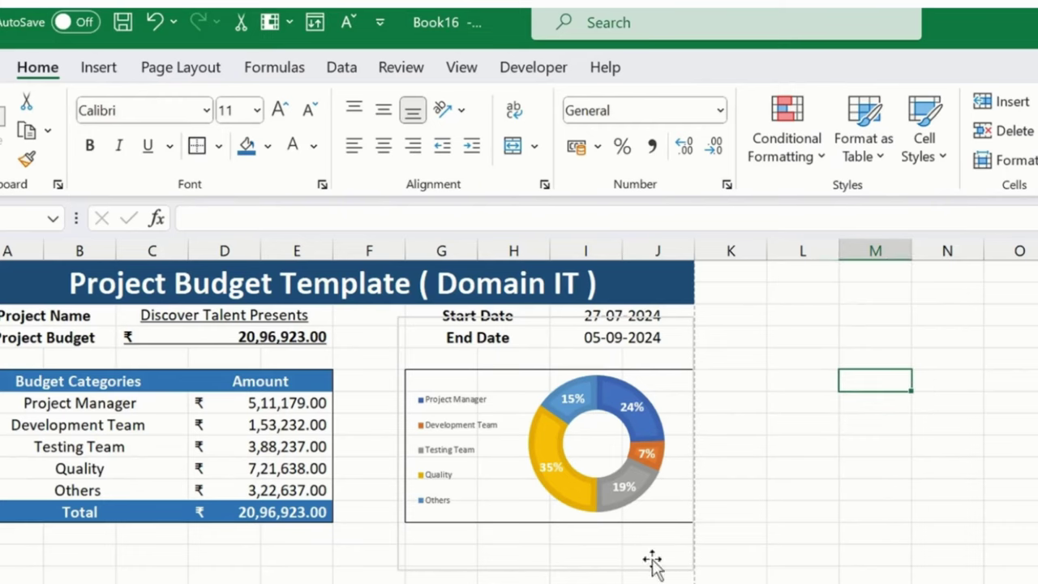
left_click(523, 557)
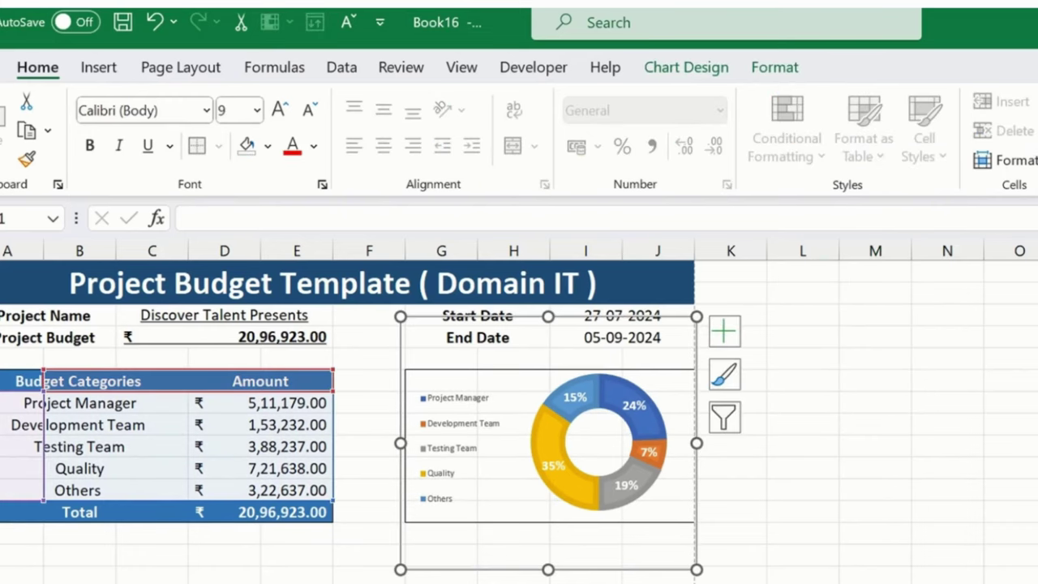
left_click(673, 79)
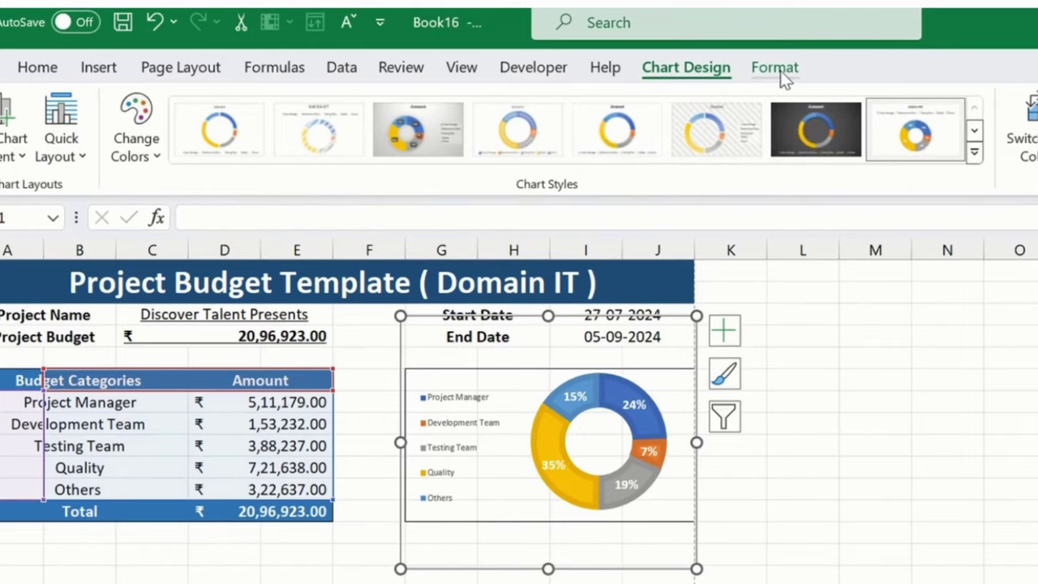
left_click(894, 505)
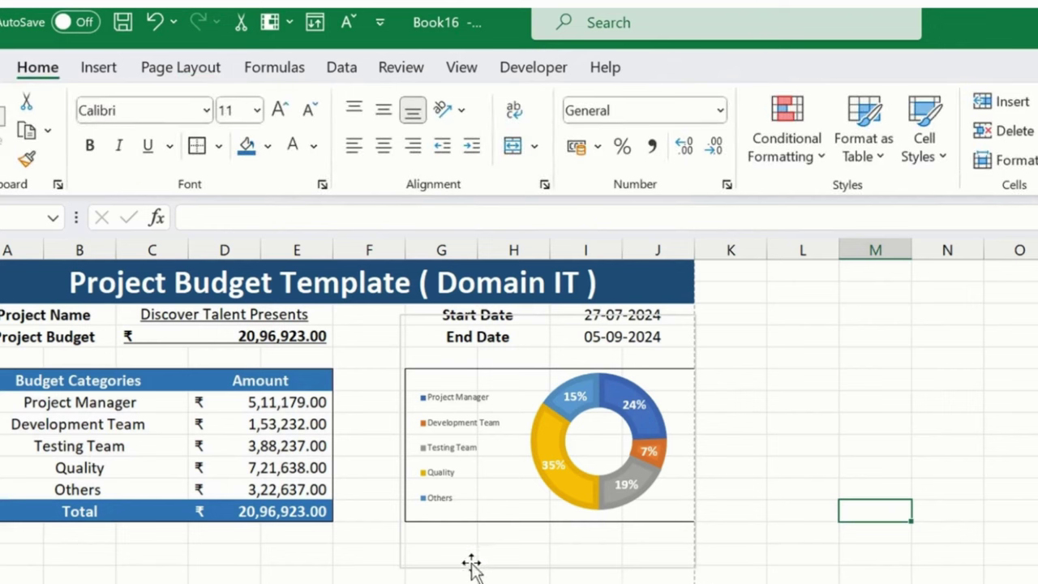
left_click(412, 340)
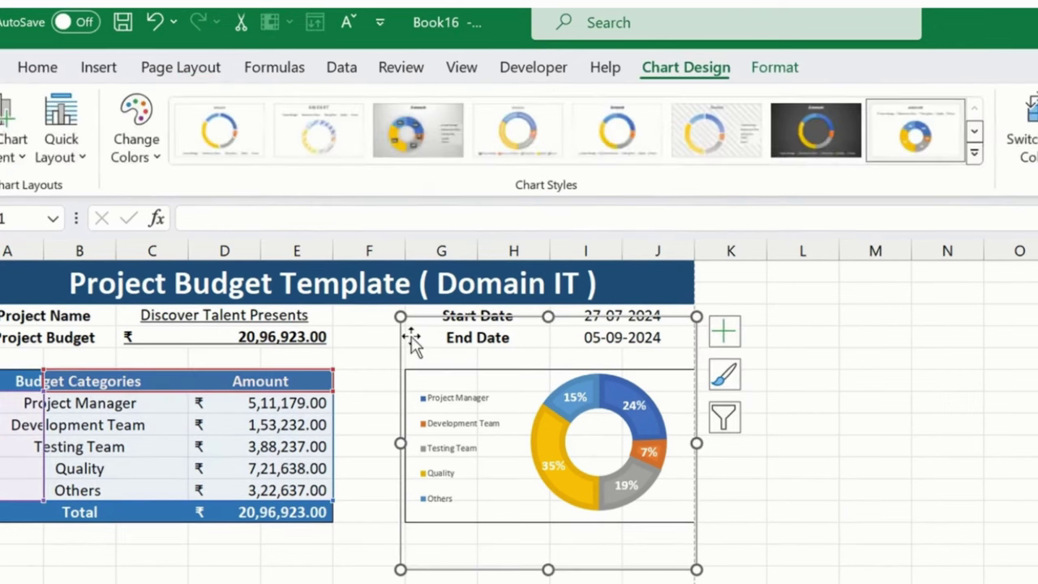
Step: Remove the outline of the doughnut chart area
left_click(774, 69)
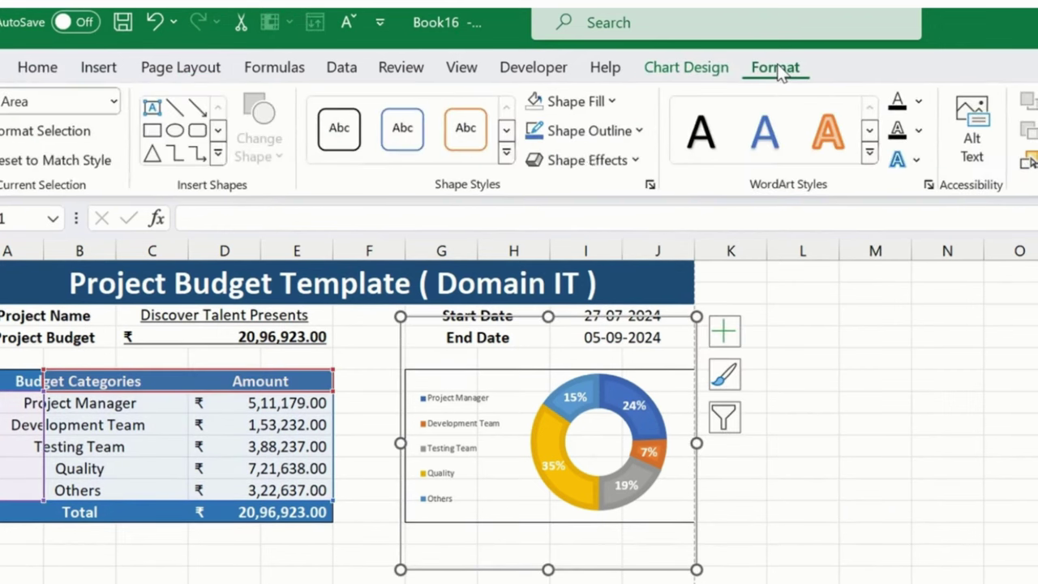
left_click(609, 134)
left_click(621, 416)
left_click(915, 469)
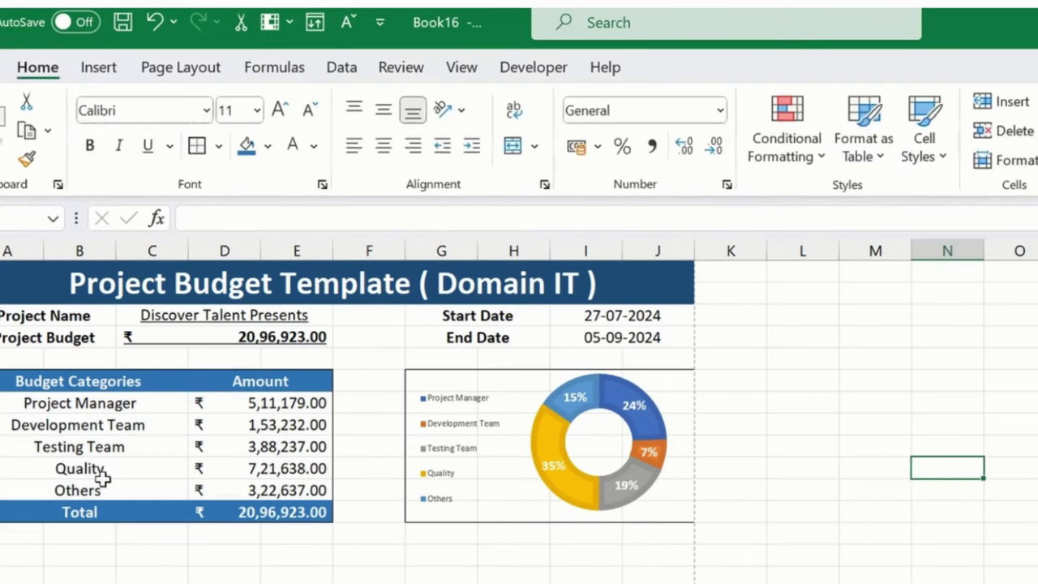
left_click(689, 482)
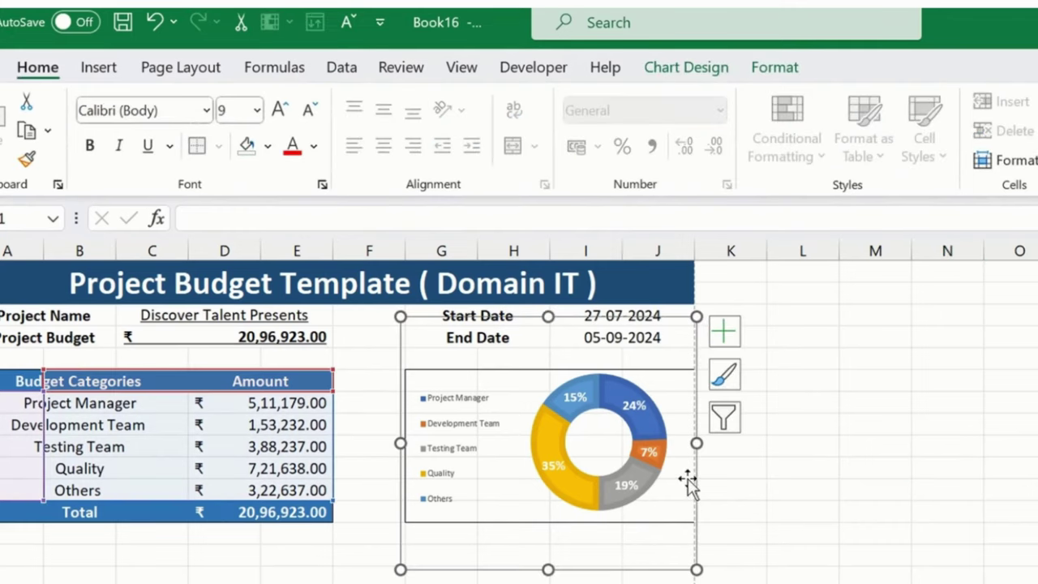
left_click(126, 393)
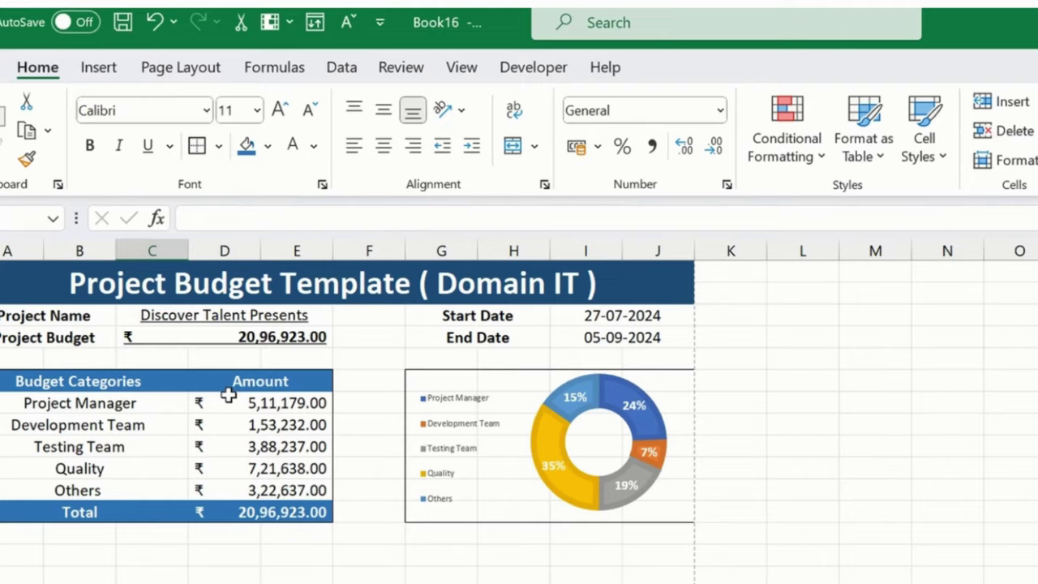
left_click(661, 493)
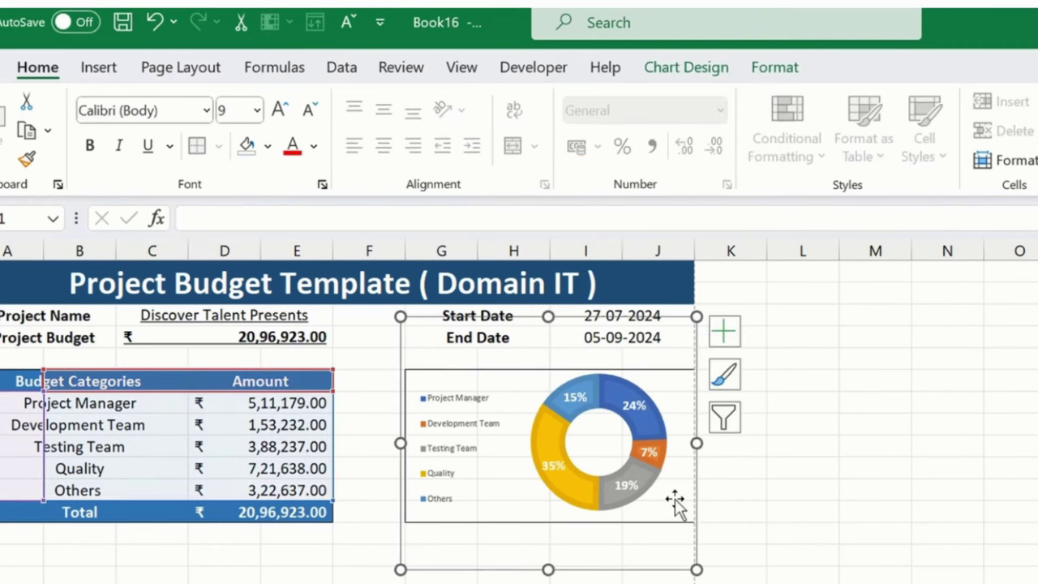
left_click(772, 68)
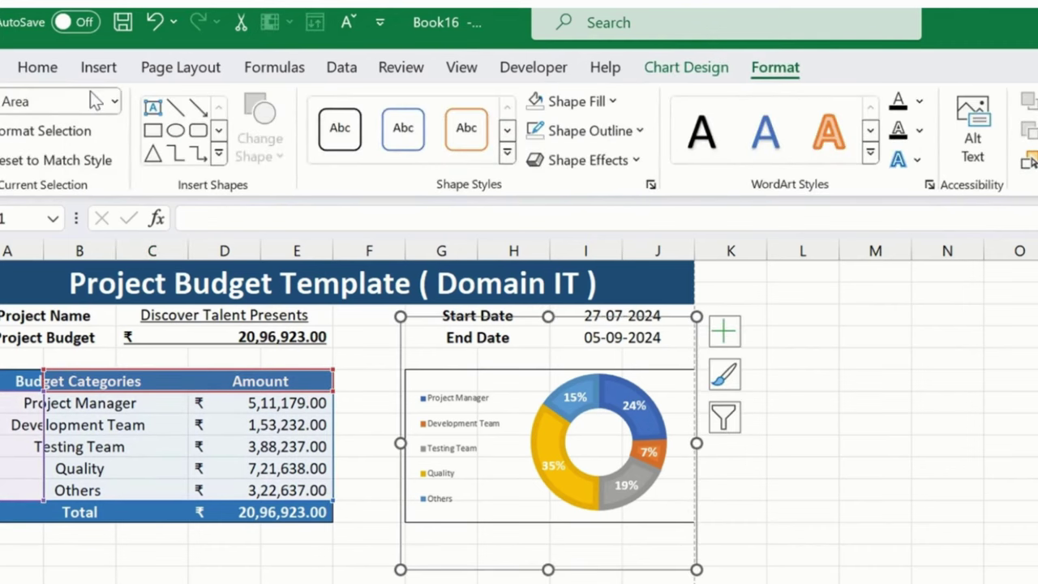
left_click(506, 151)
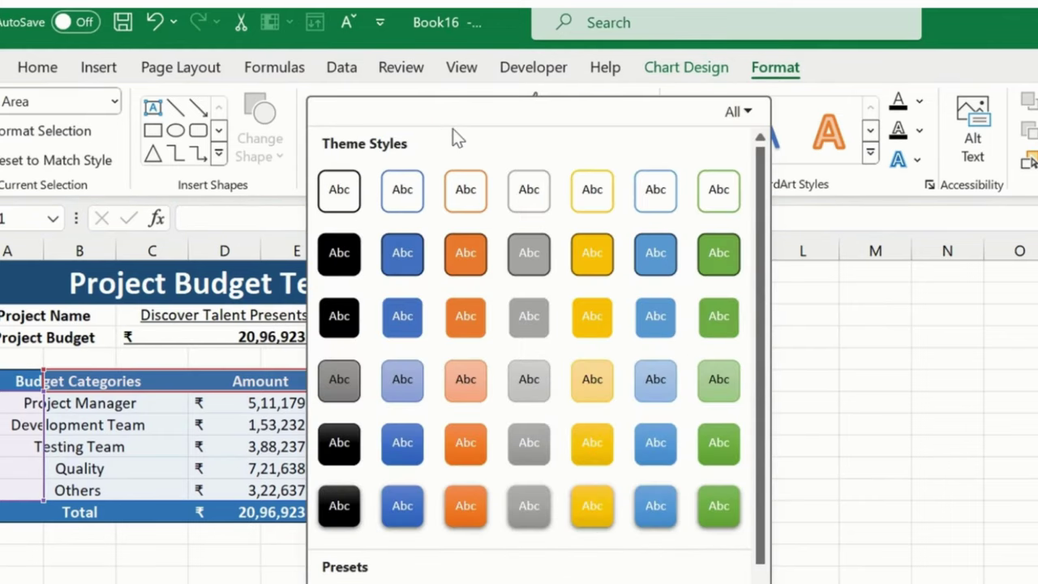
left_click(969, 415)
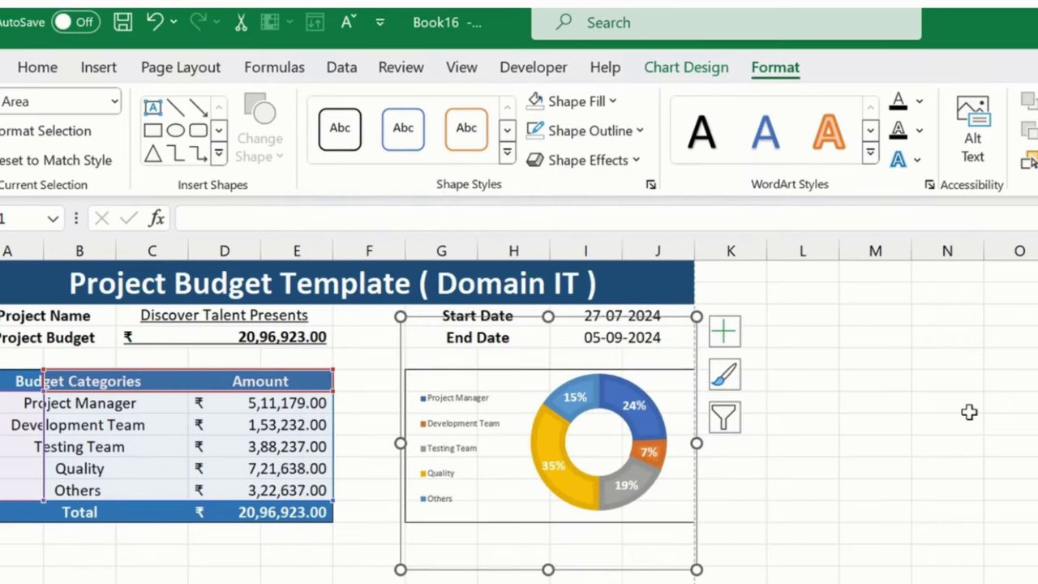
Step: Recolor the doughnut chart with the monochromatic blue palette running from dark to light
left_click(709, 70)
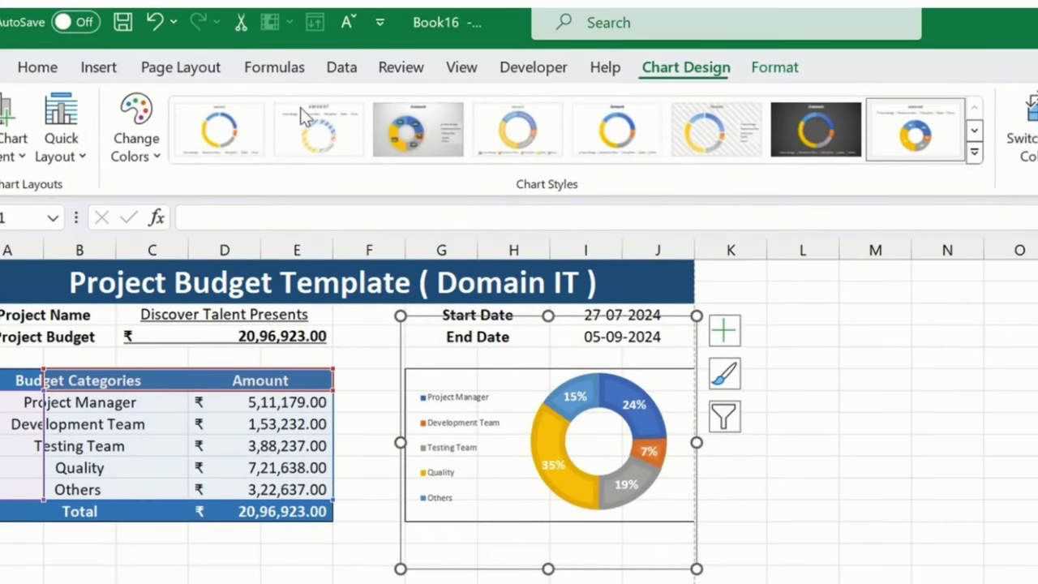
left_click(142, 150)
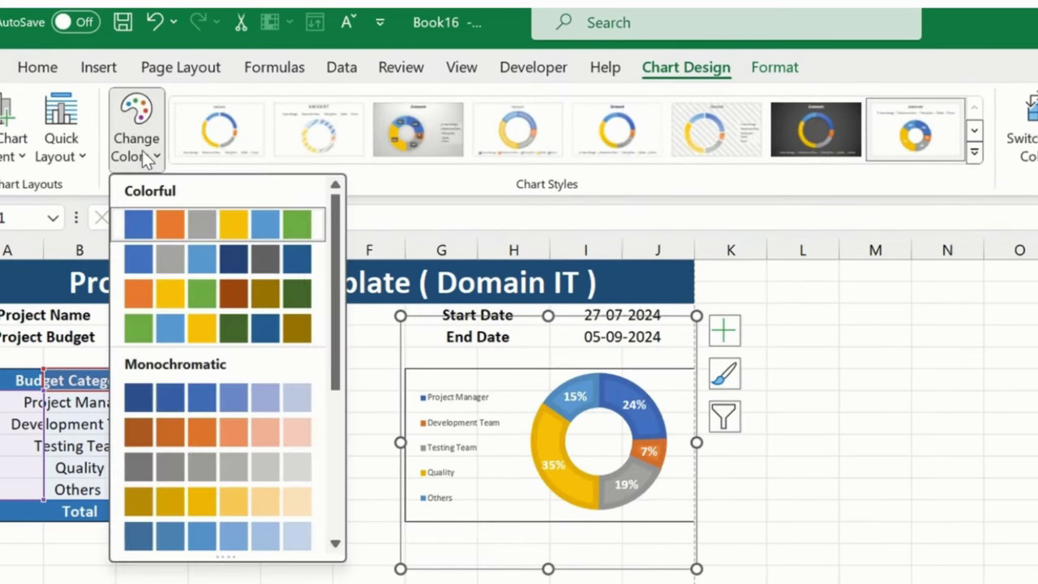
left_click(226, 399)
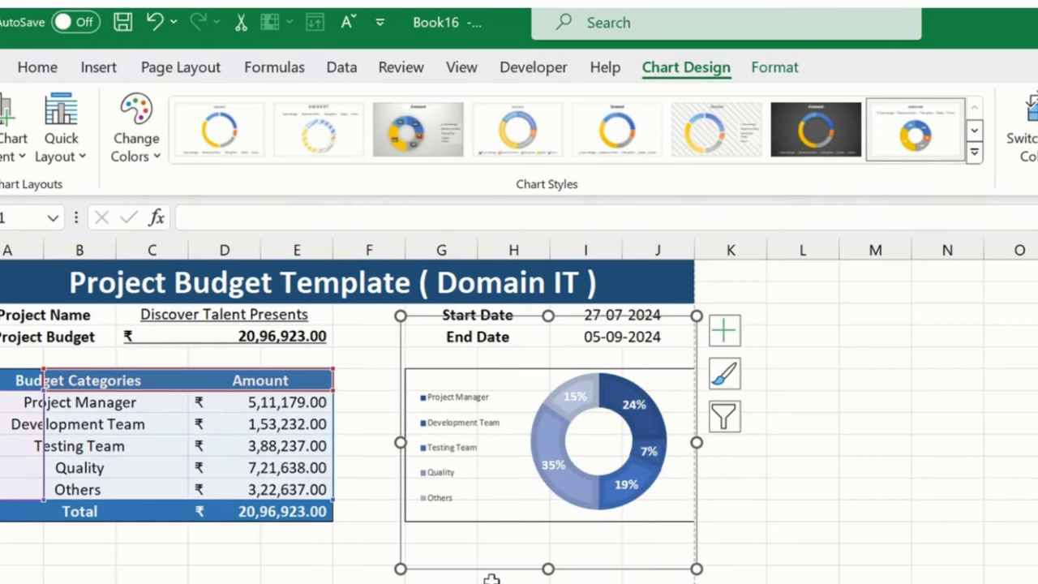
left_click(859, 495)
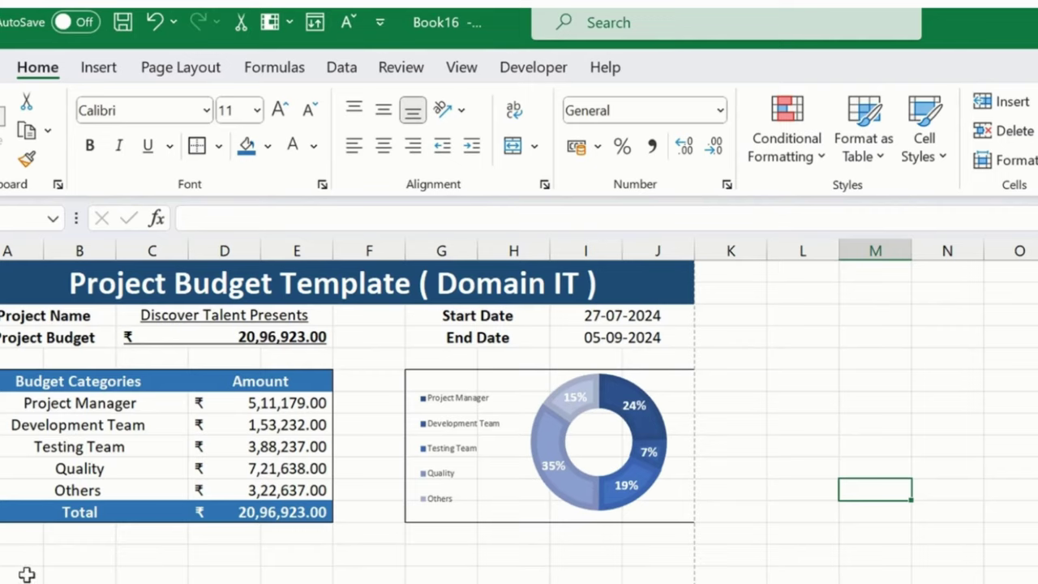
Step: Fill cells A15 to J15 with light blue and merge and center them into one heading bar
left_click_drag(49, 572, 655, 570)
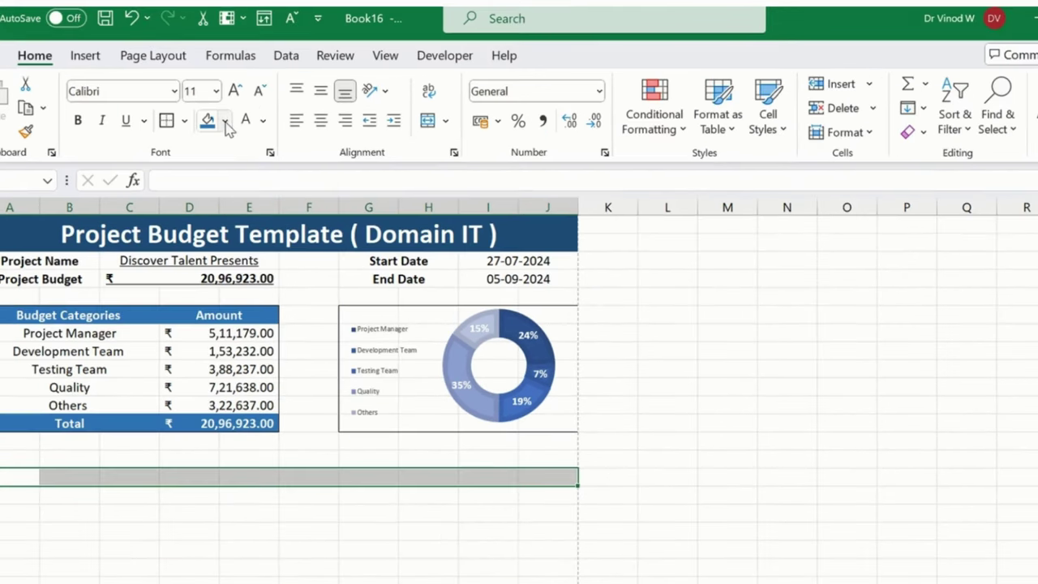
left_click(267, 146)
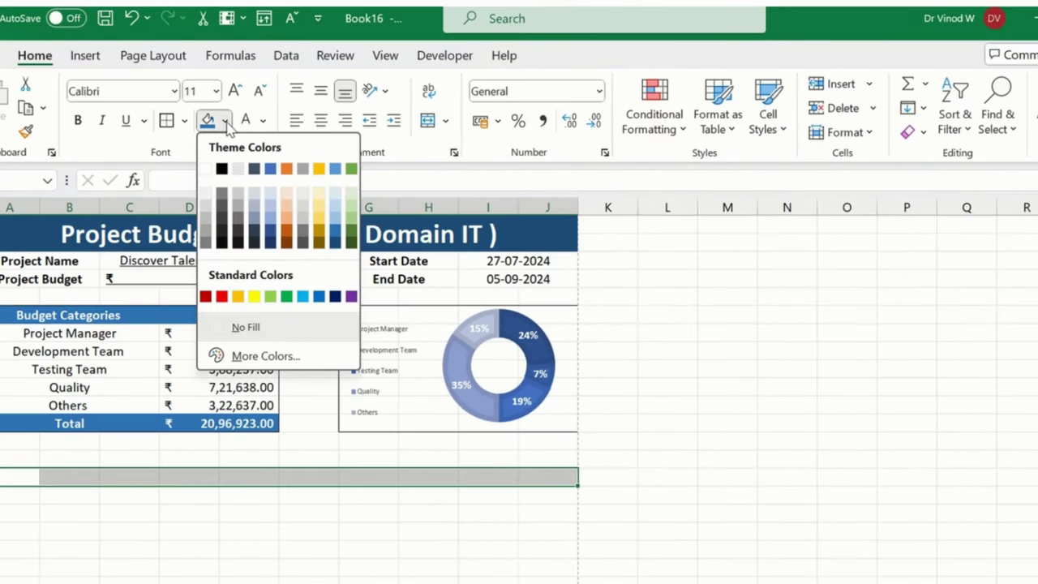
left_click(340, 223)
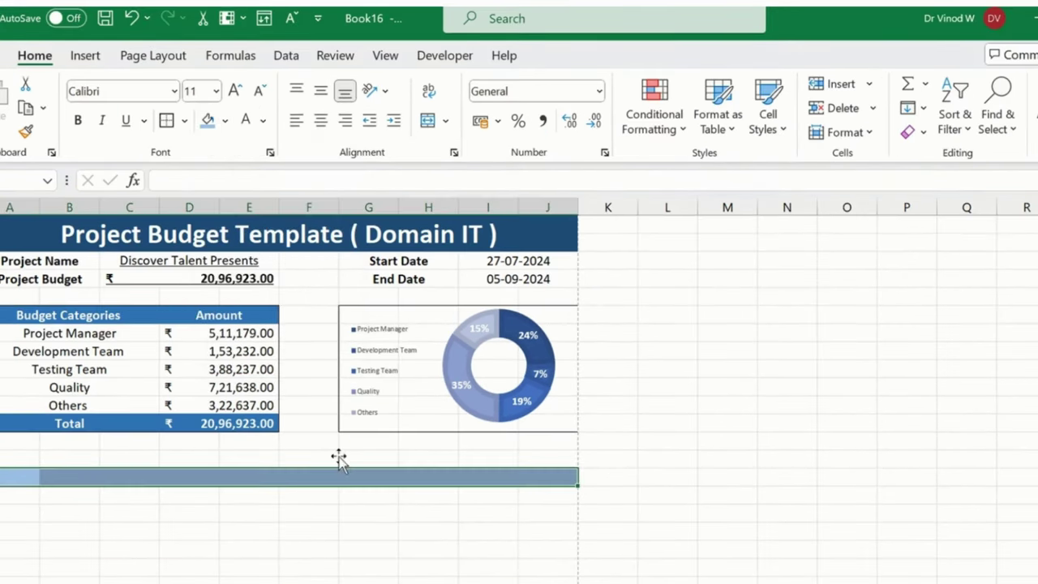
left_click(428, 121)
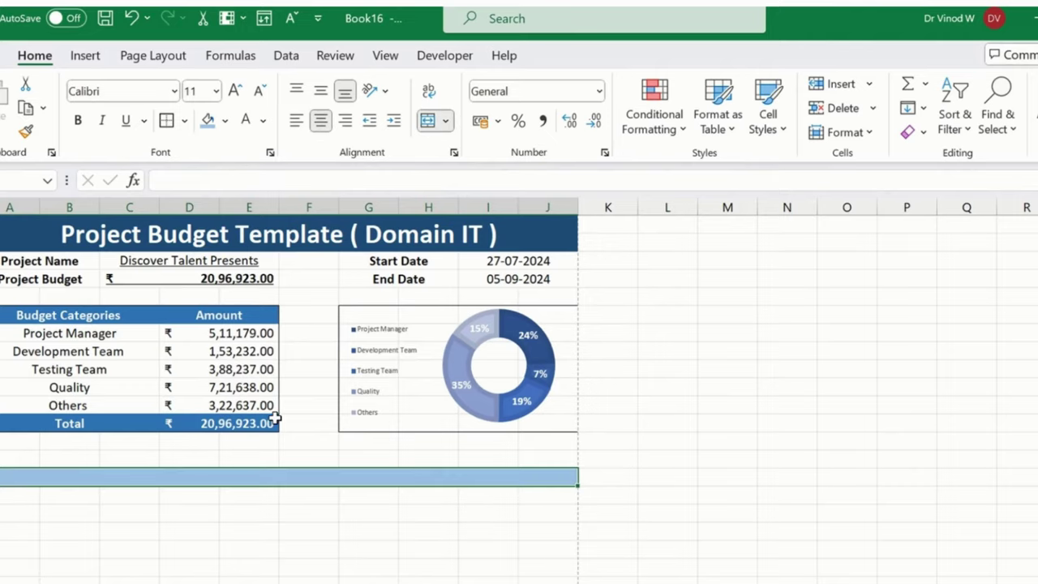
Step: Enter the heading Budget Allocation in the merged light blue bar in row 15
double_click(269, 477)
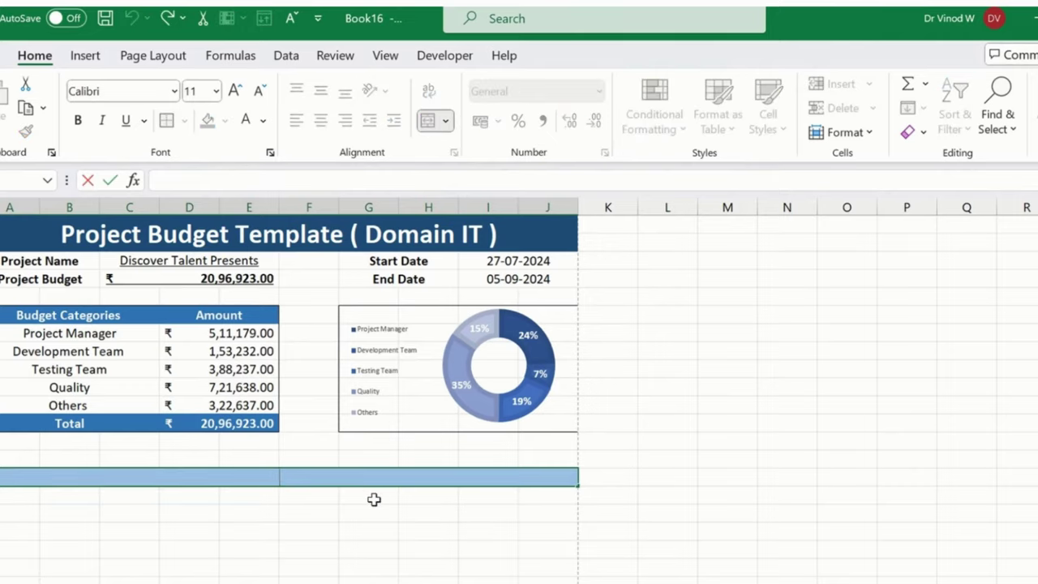
type("BUDGET")
key("BackSpace")
key("BackSpace")
key("BackSpace")
key("BackSpace")
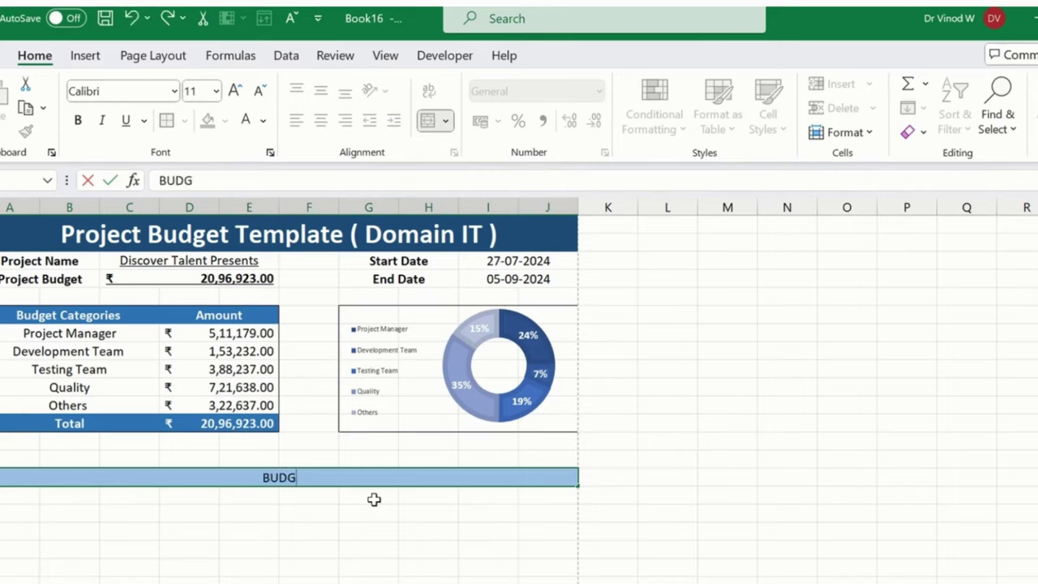
type("dget")
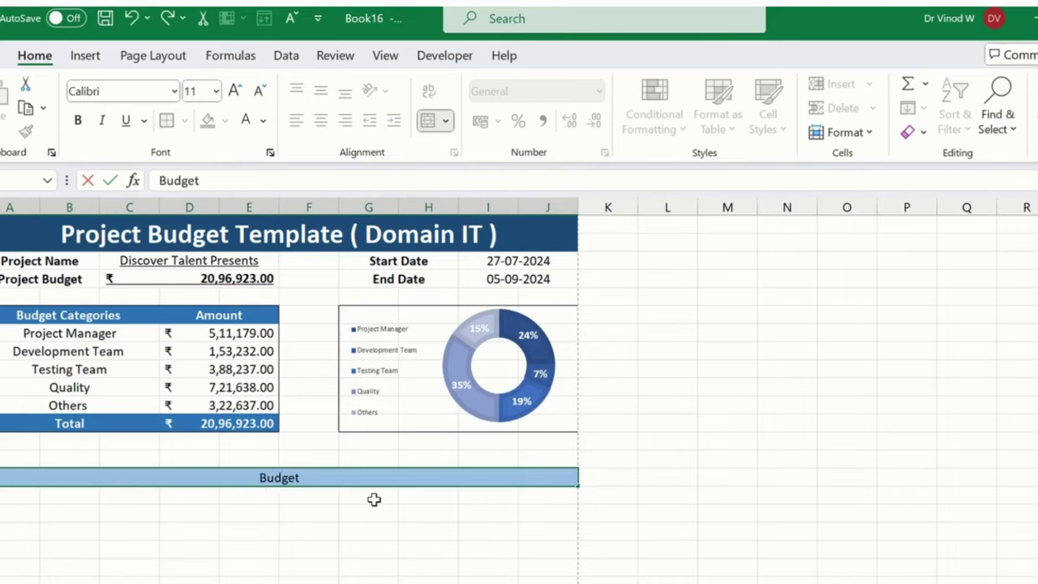
type(" Allocation")
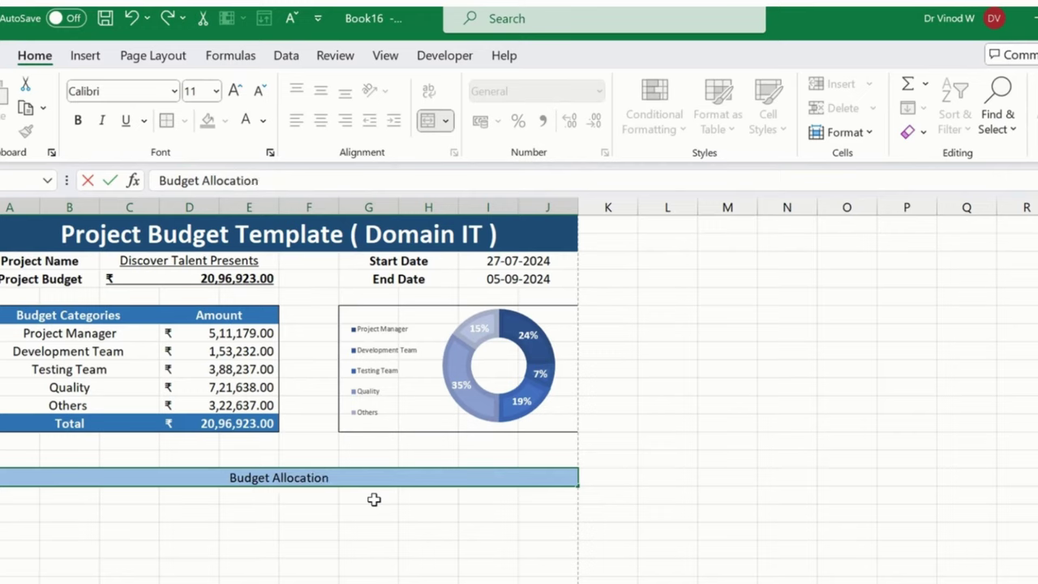
key("Return")
key("Up")
key("Up")
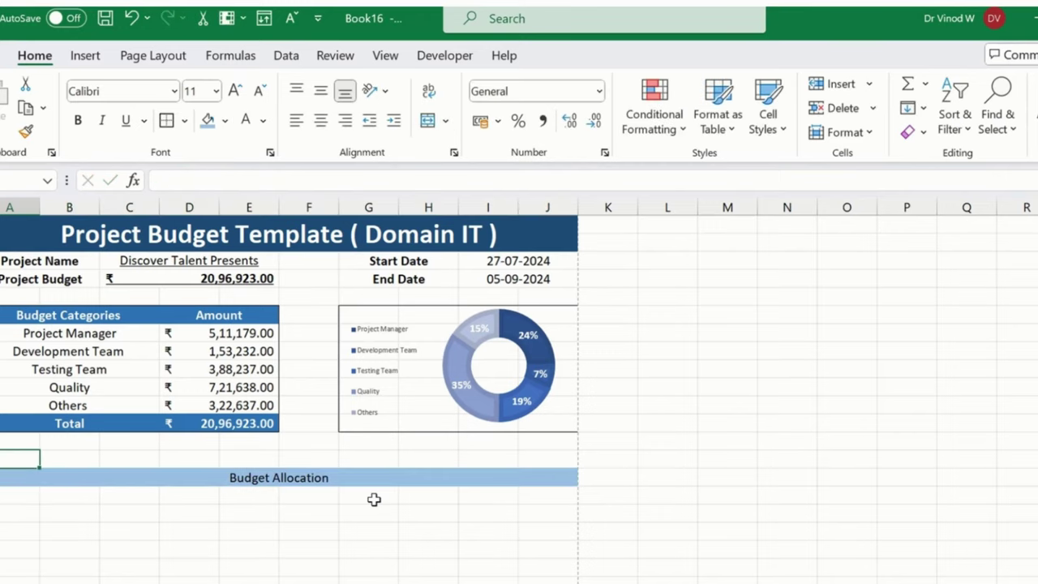
scroll(374, 499, "down", 5)
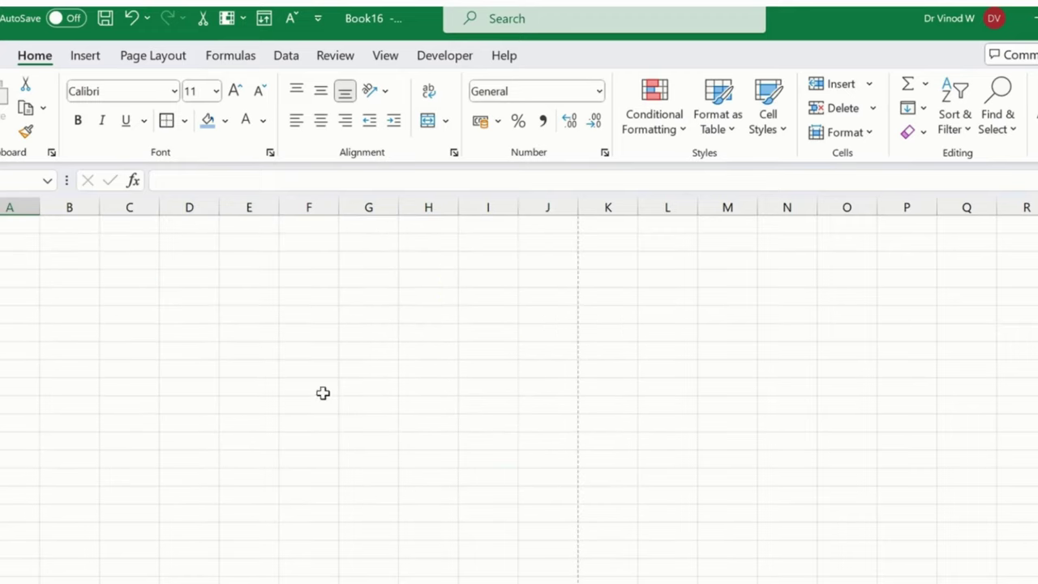
scroll(322, 388, "up", 3)
left_click_drag(35, 283, 142, 282)
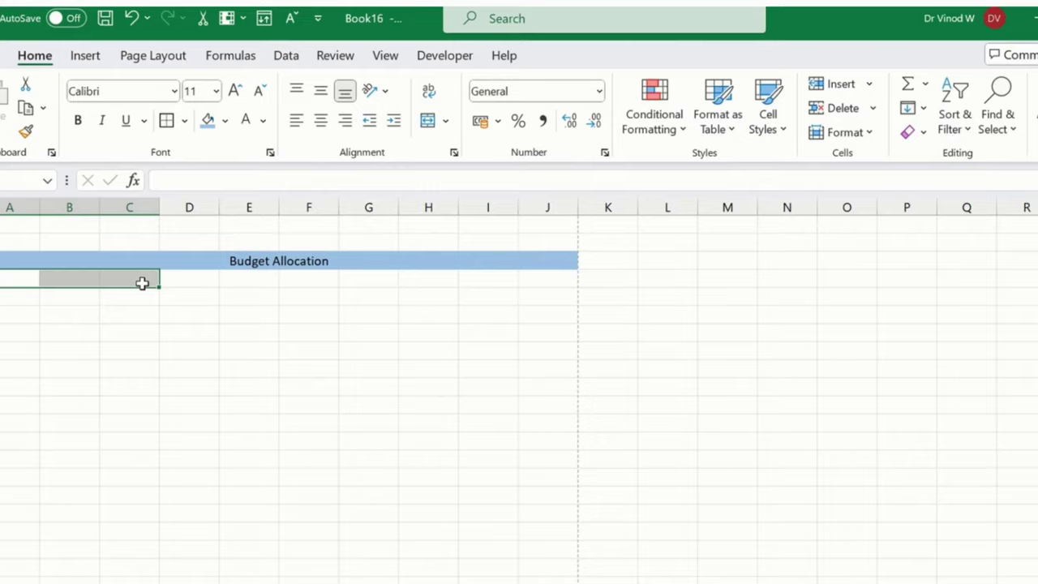
left_click(162, 314)
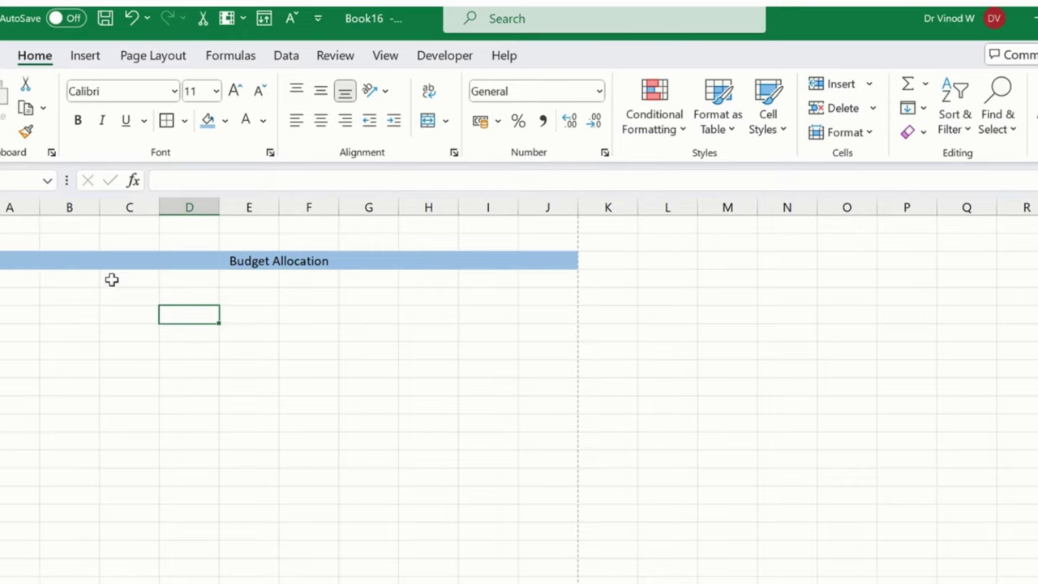
left_click(188, 279)
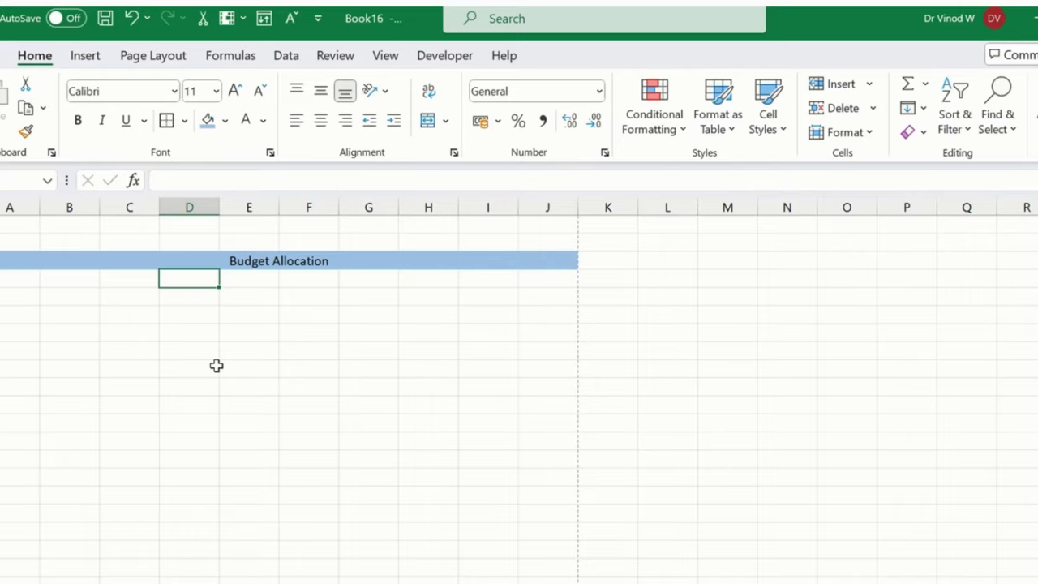
left_click_drag(16, 279, 203, 286)
left_click(88, 317)
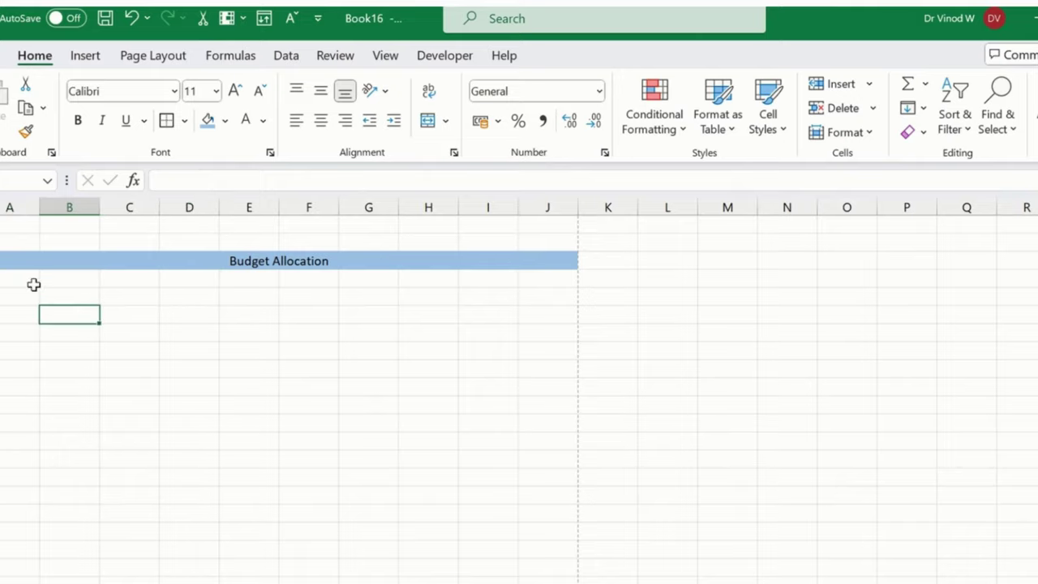
left_click(35, 285)
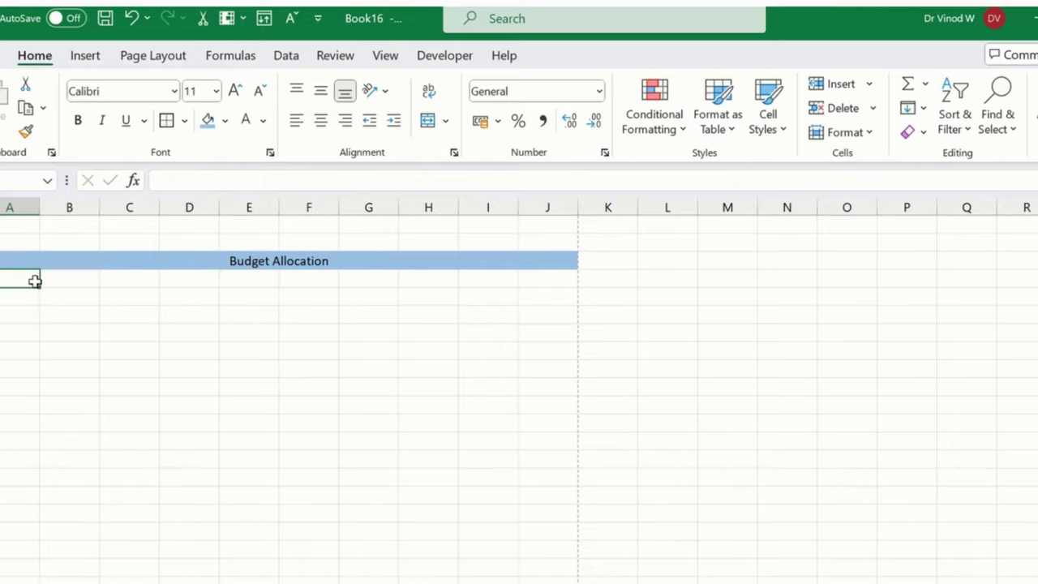
left_click(81, 281)
left_click(140, 283)
left_click(182, 286)
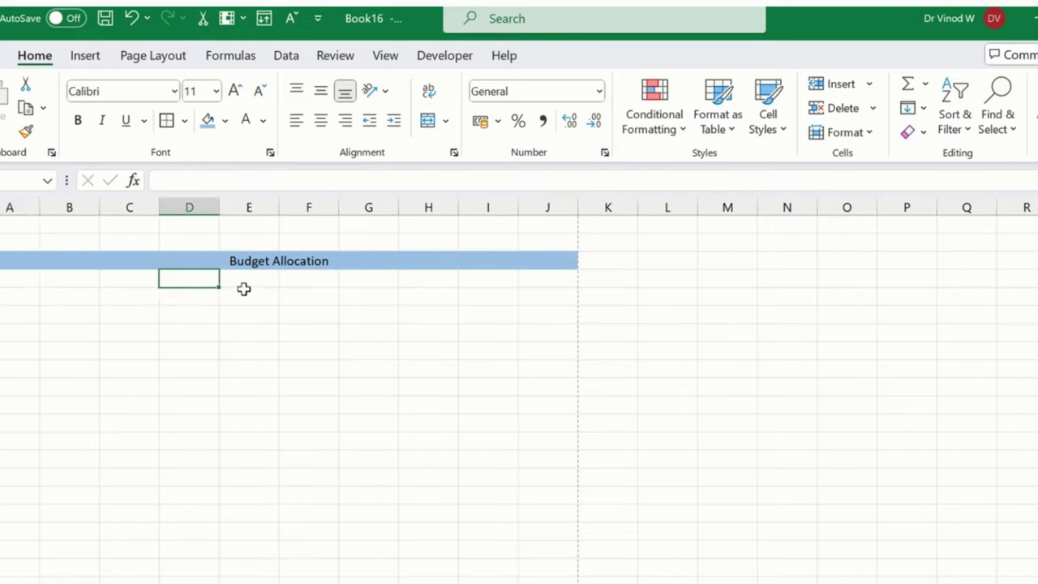
left_click(244, 286)
left_click(316, 283)
left_click(369, 280)
left_click(452, 283)
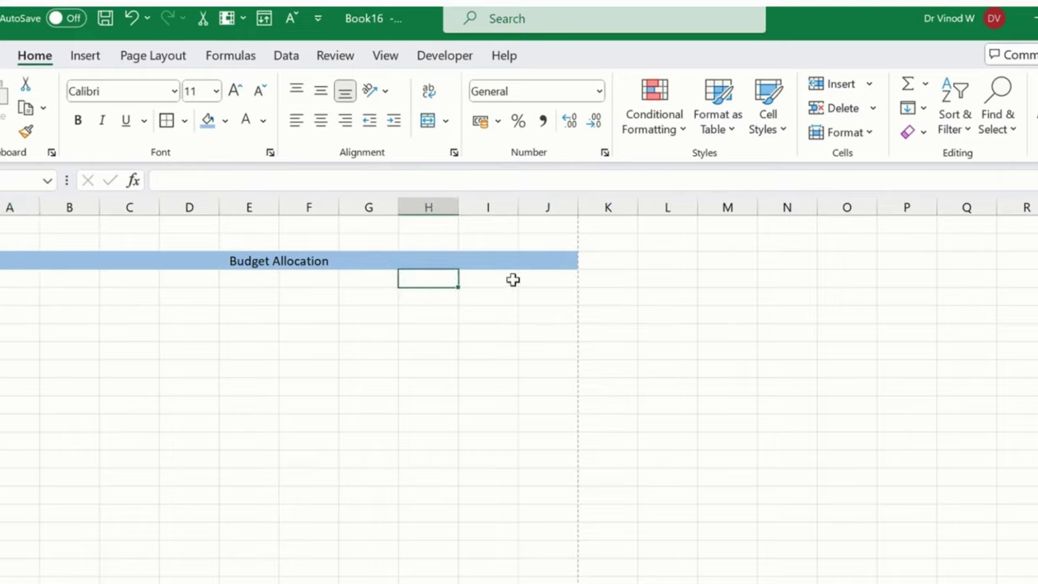
left_click(512, 281)
left_click(537, 278)
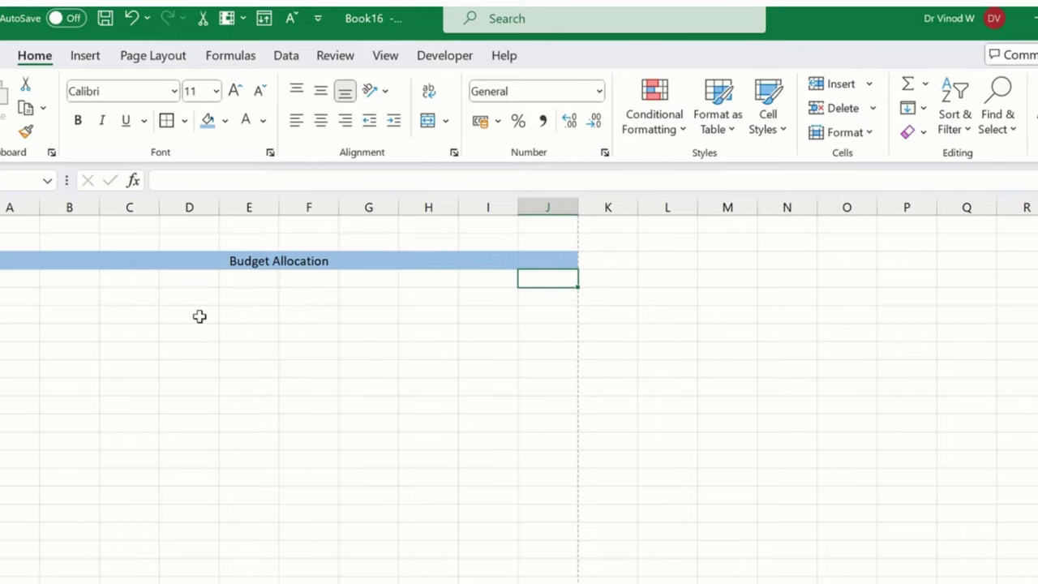
Step: Merge and center the cells of row 16 in pairs across columns A to J, giving five header cells below Budget Allocation
left_click_drag(248, 278, 436, 281)
left_click(430, 130)
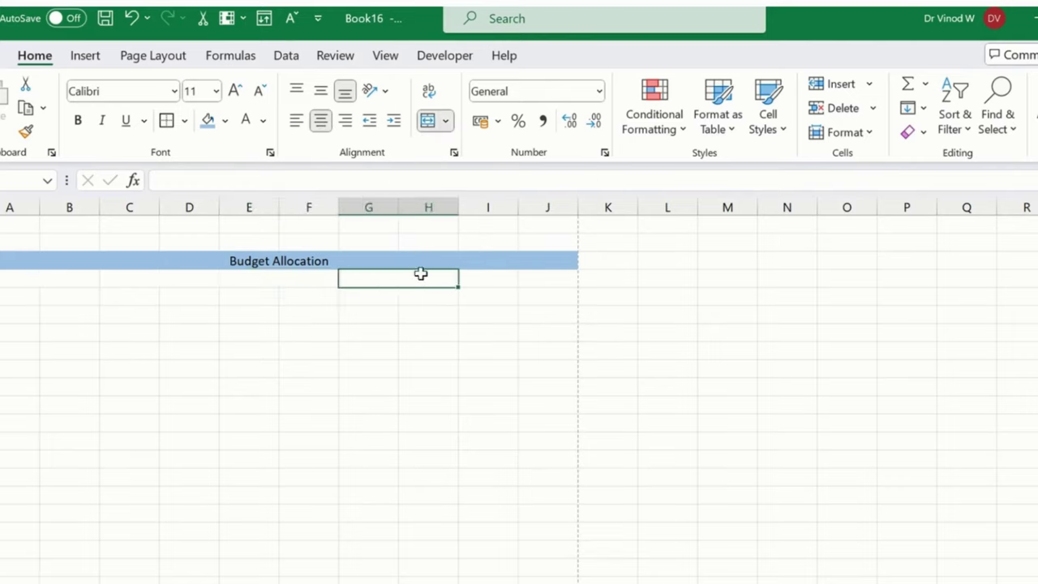
left_click_drag(495, 266, 537, 280)
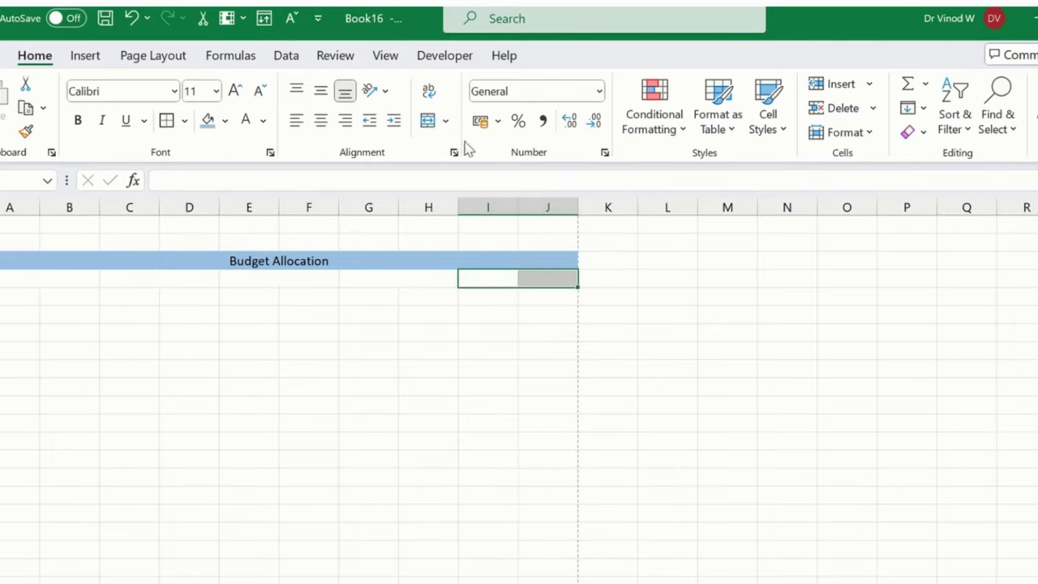
left_click(427, 128)
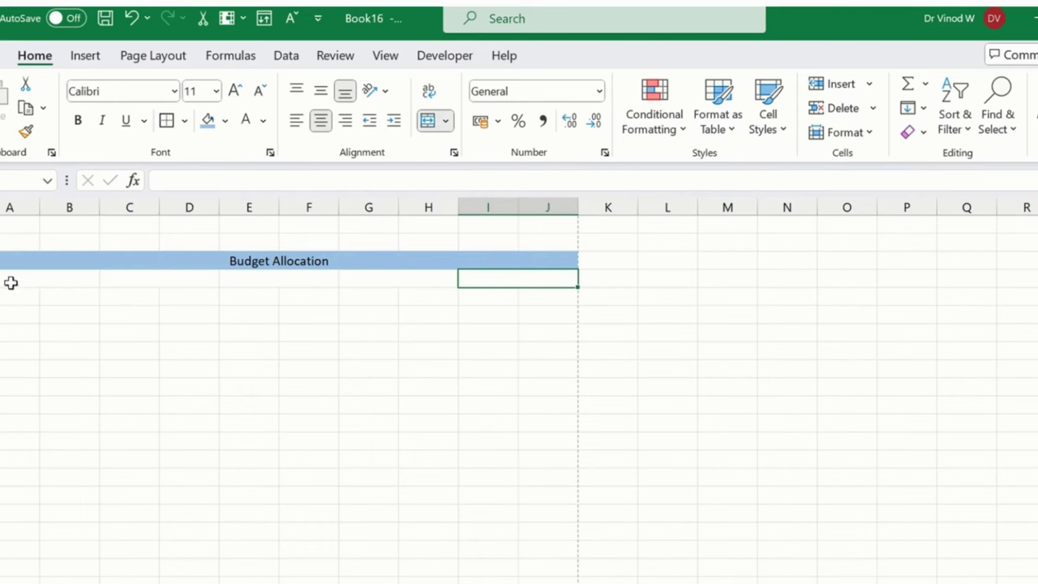
Step: Enter the column heading Category in the merged cell A16:B16
left_click_drag(10, 282, 89, 281)
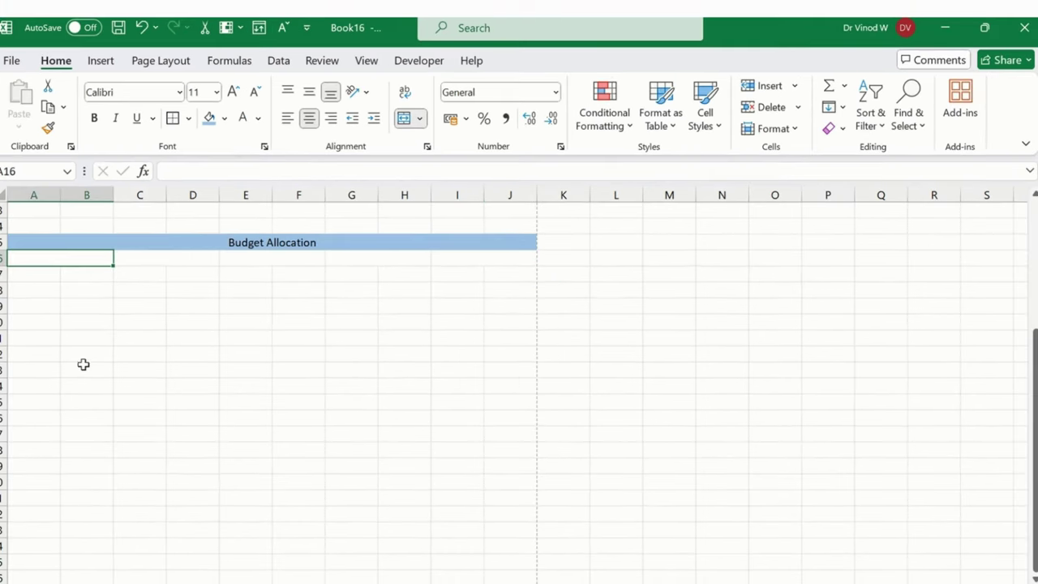
type("Cat")
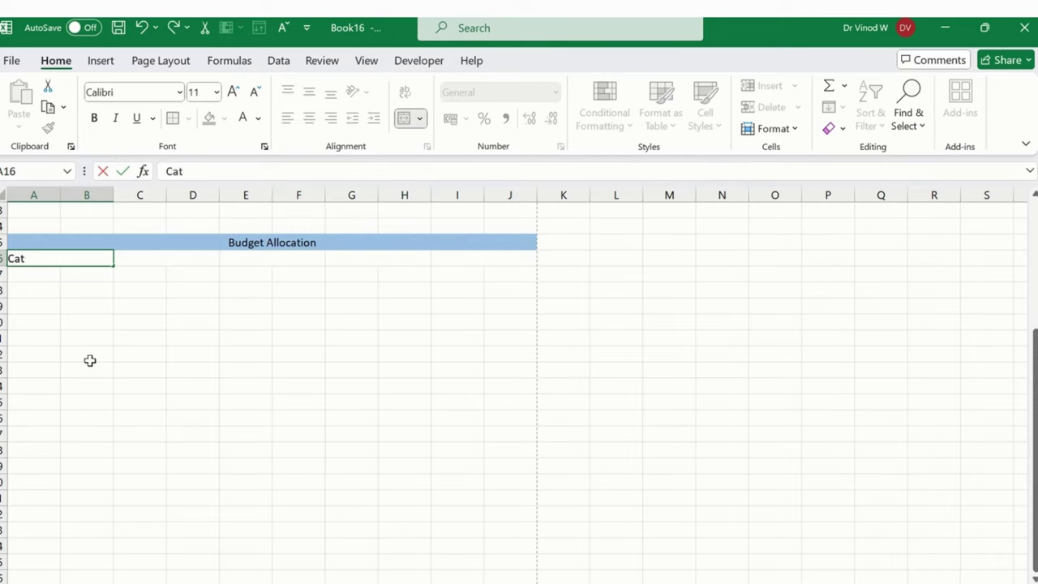
type("egory")
key("Tab")
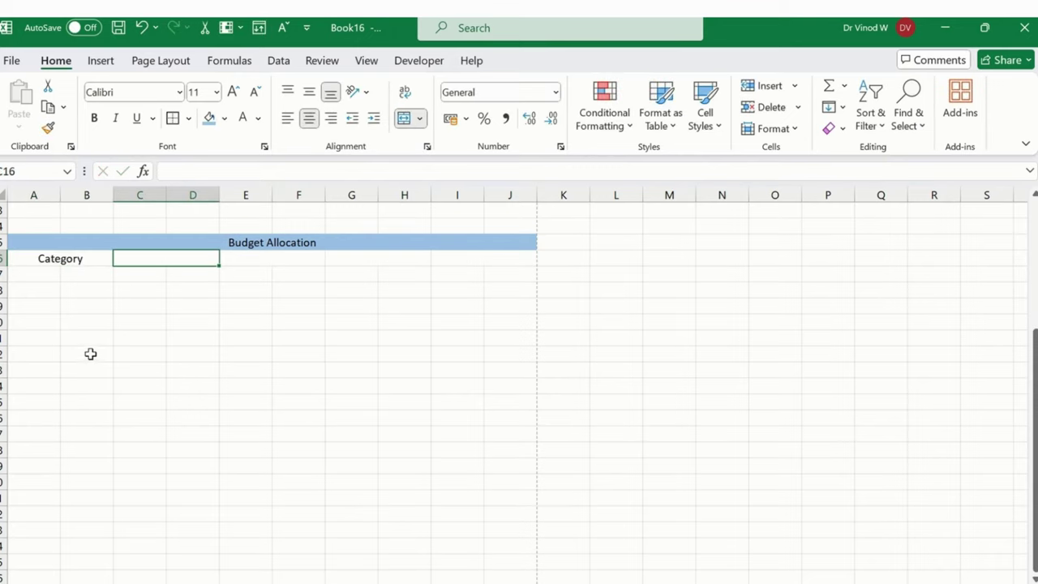
Step: Enter the headings Allocation, Amount Allocation, Expenses and Diff in row 16 after Category
type("Allocation")
key("Tab")
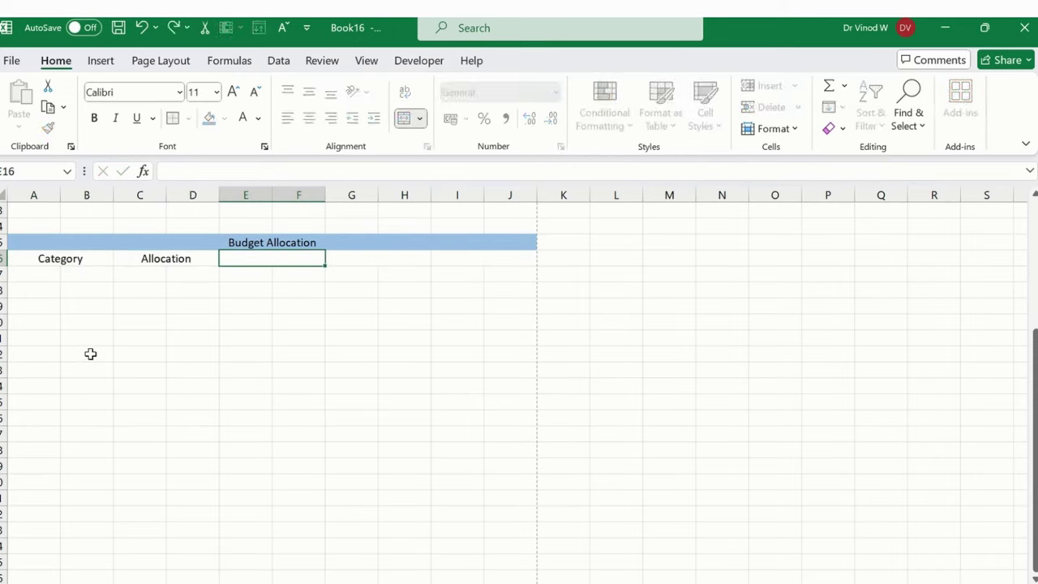
type("Amount Alloa")
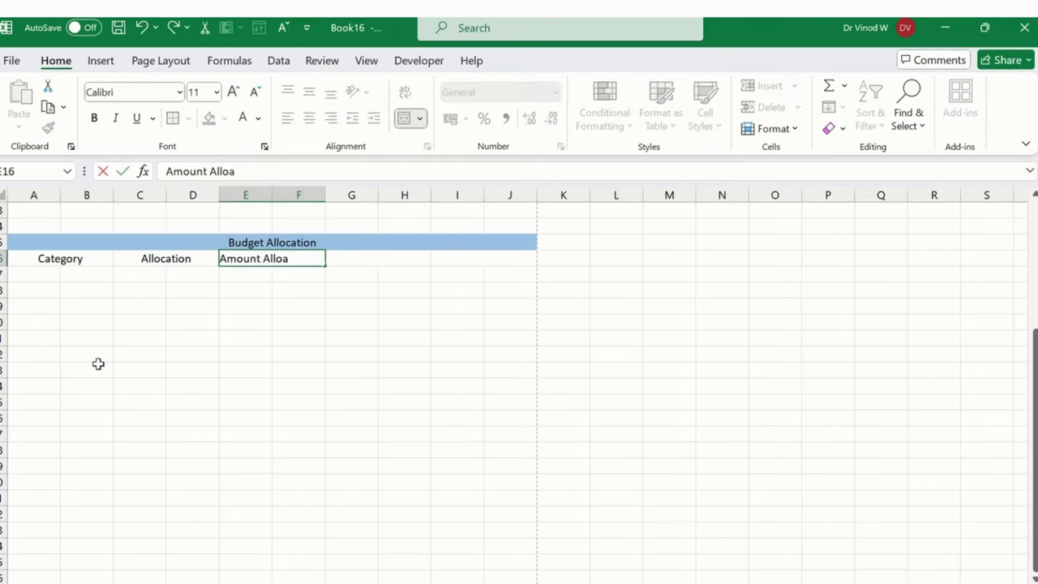
key("BackSpace")
type("cation")
key("Tab")
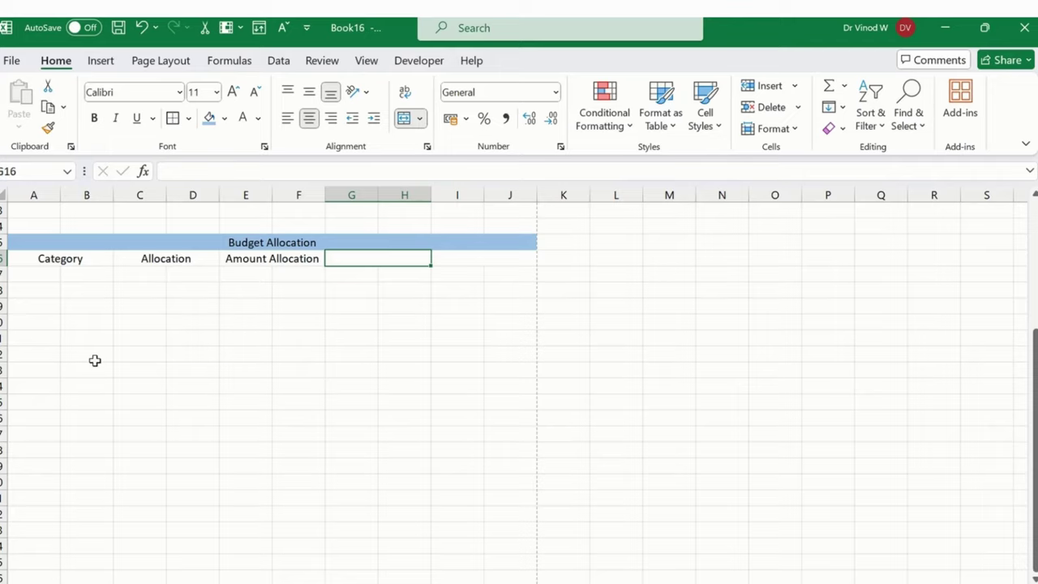
type("E")
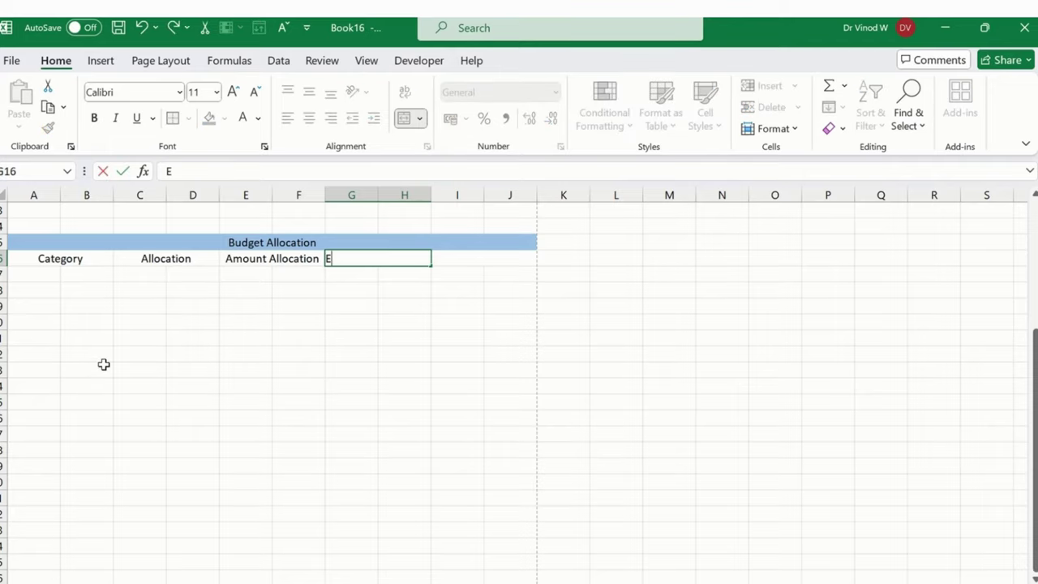
type("xpenses")
key("Tab")
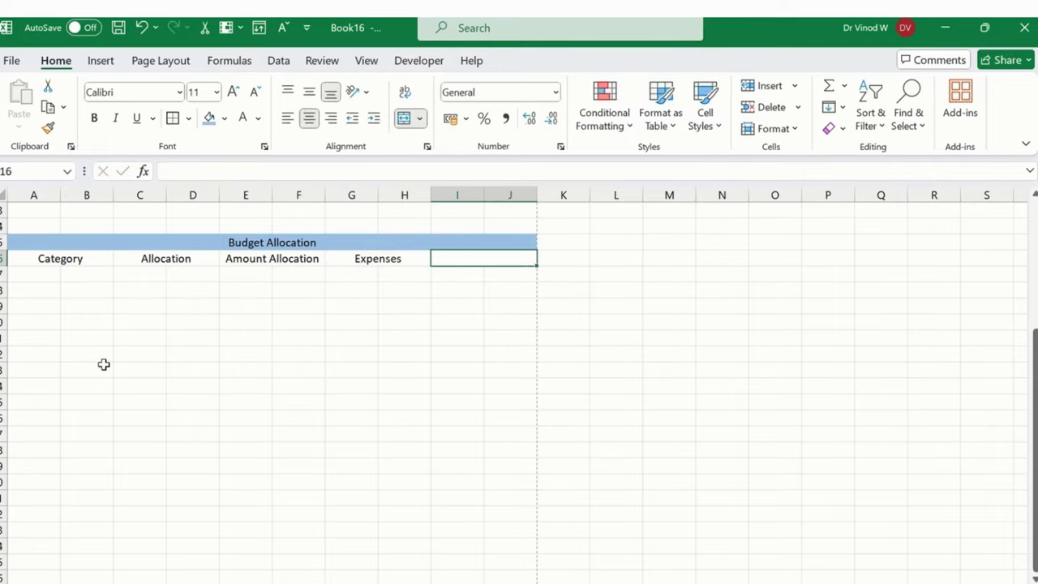
type("Diff")
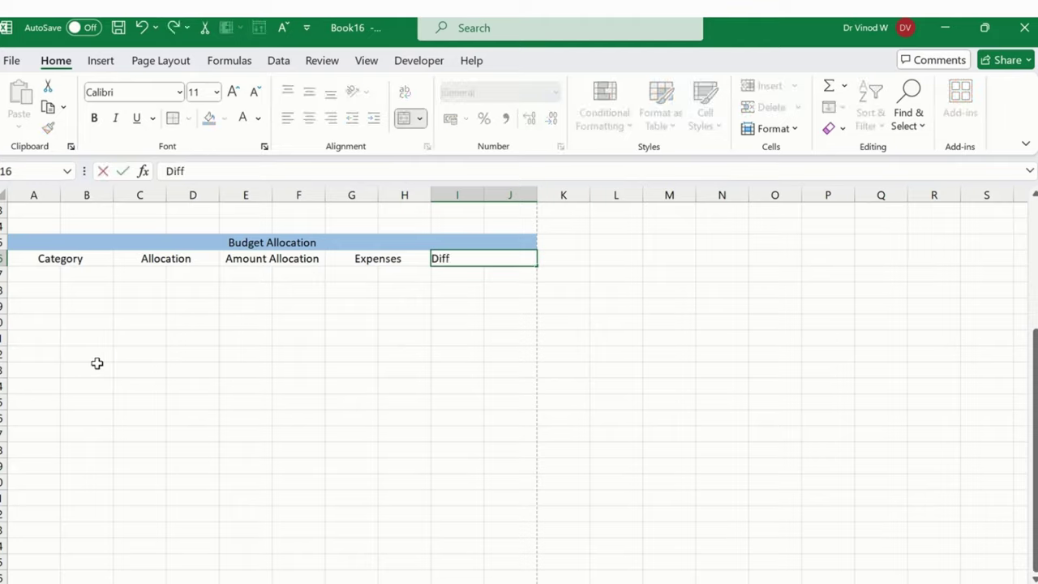
key("Return")
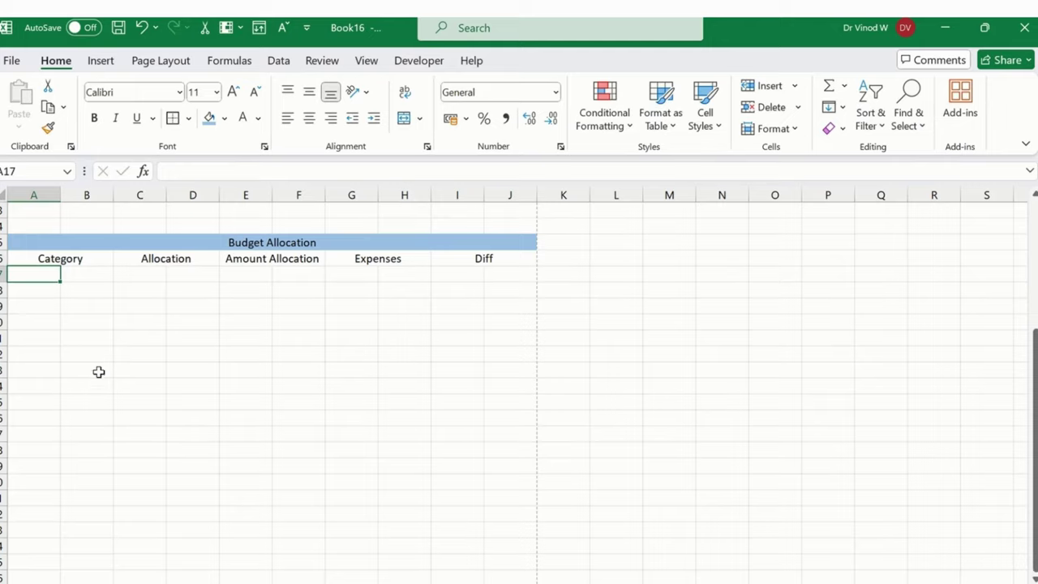
Step: Merge and center the cell pairs A17:B17, C17:D17, E17:F17, G17:H17 and I17:J17 beneath the headings
key("shift+Right")
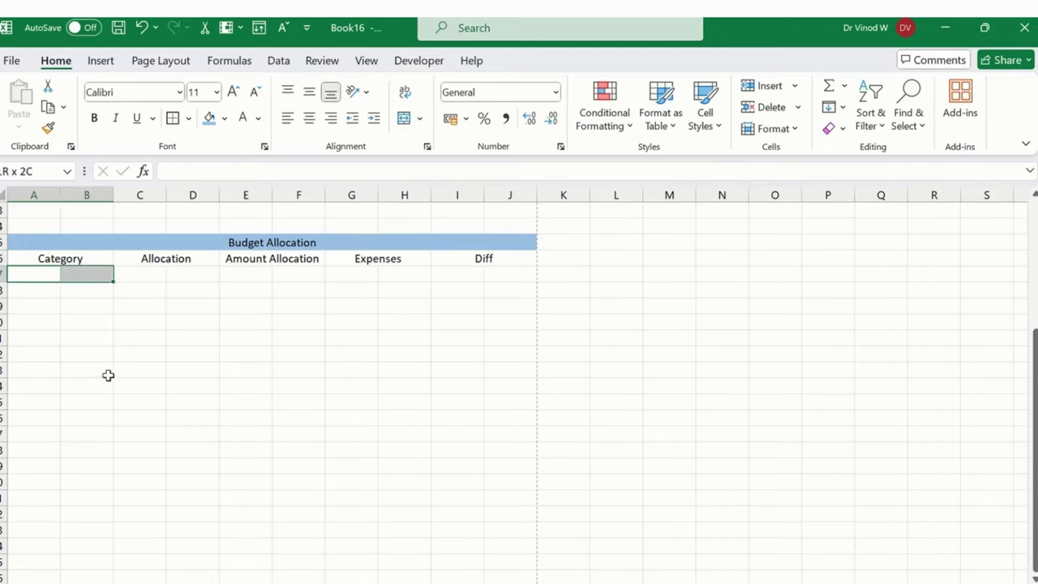
left_click(404, 117)
left_click_drag(151, 278, 186, 274)
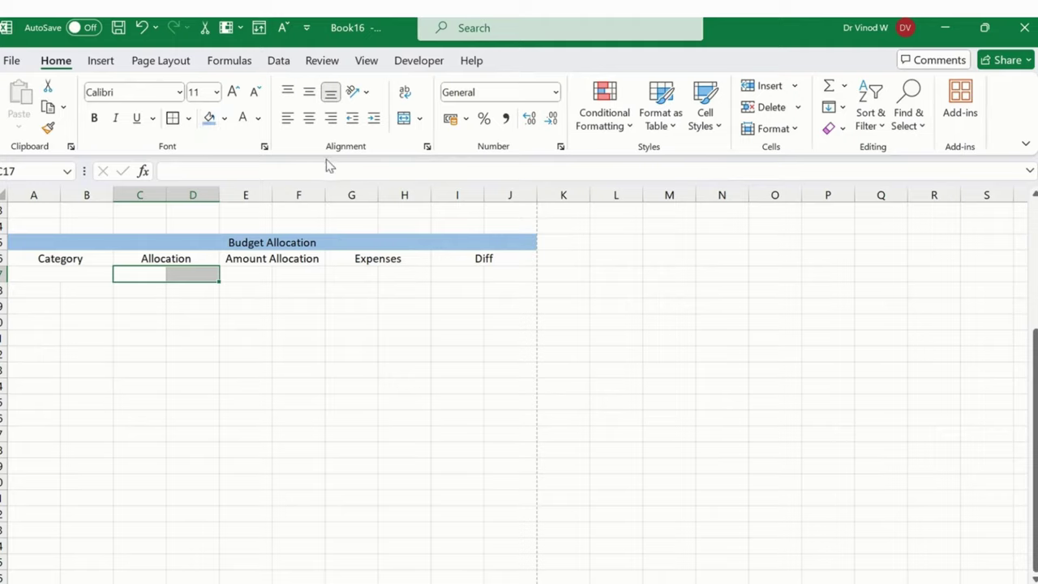
left_click(406, 120)
left_click_drag(247, 276, 292, 276)
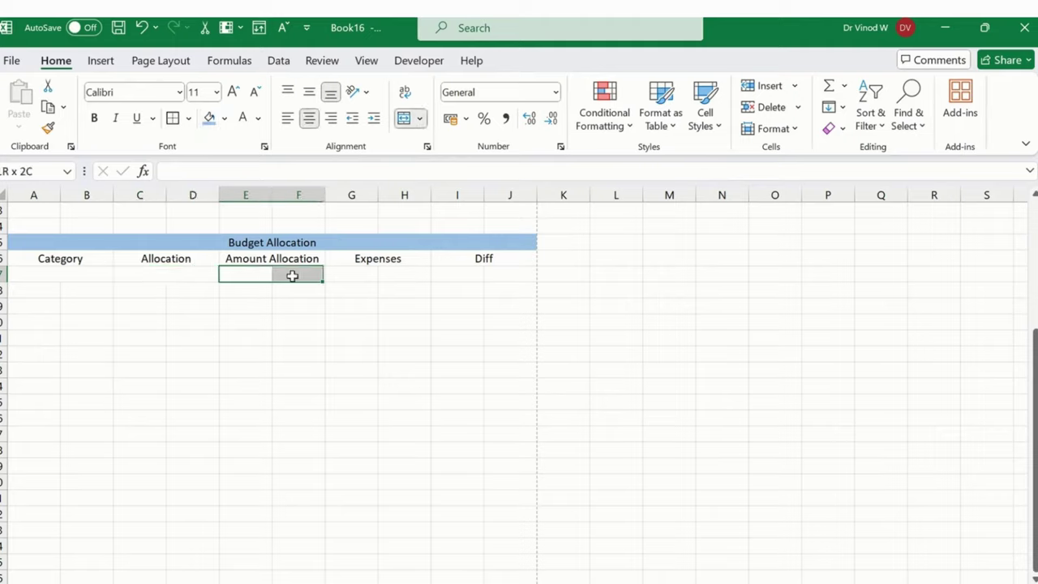
left_click(405, 119)
left_click_drag(356, 276, 489, 274)
left_click(406, 122)
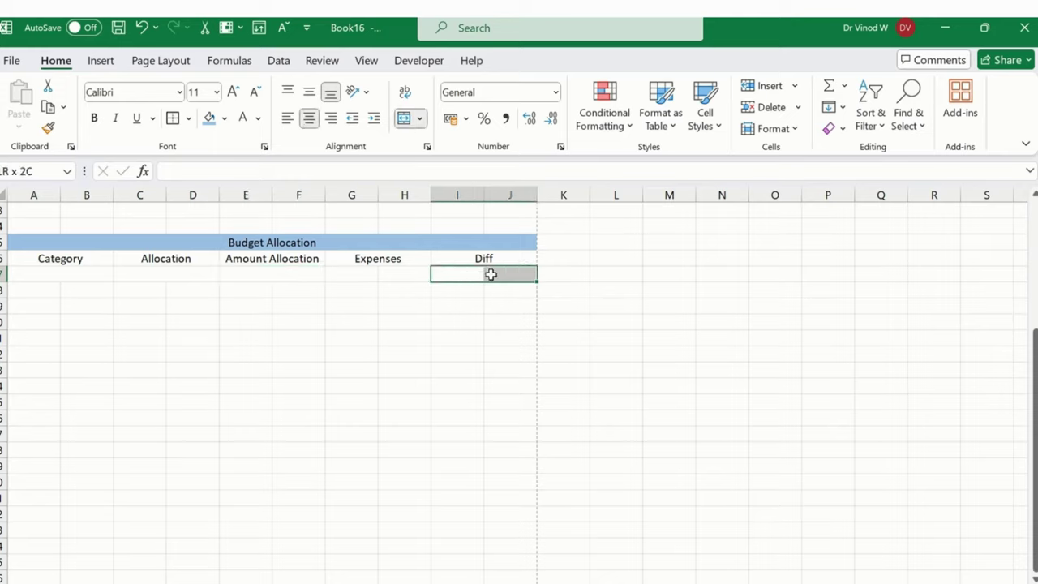
left_click(405, 122)
left_click(55, 273)
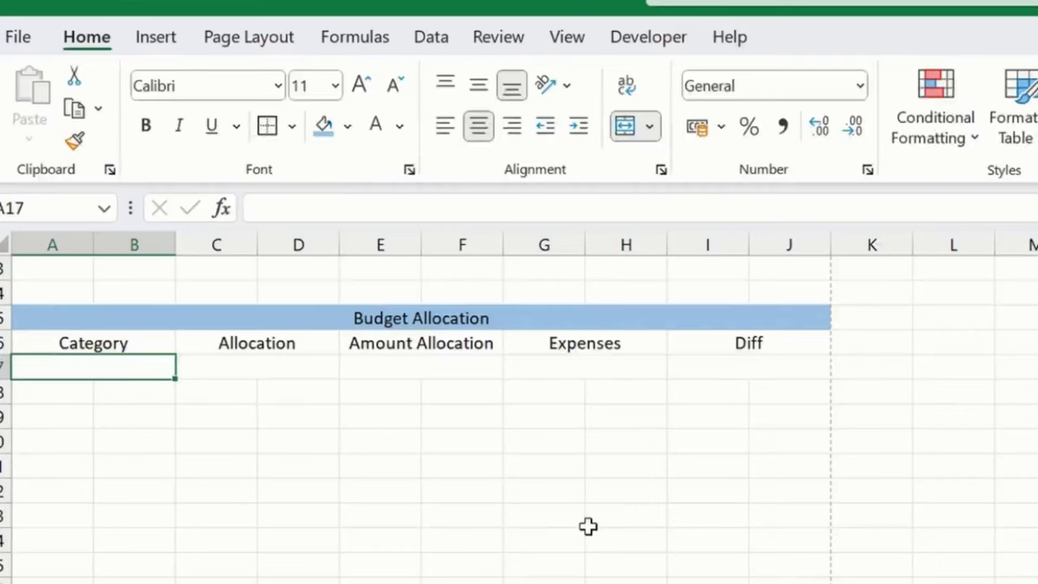
key("Down")
key("Down")
key("Down")
key("Down")
key("Down")
key("Down")
key("Down")
key("Down")
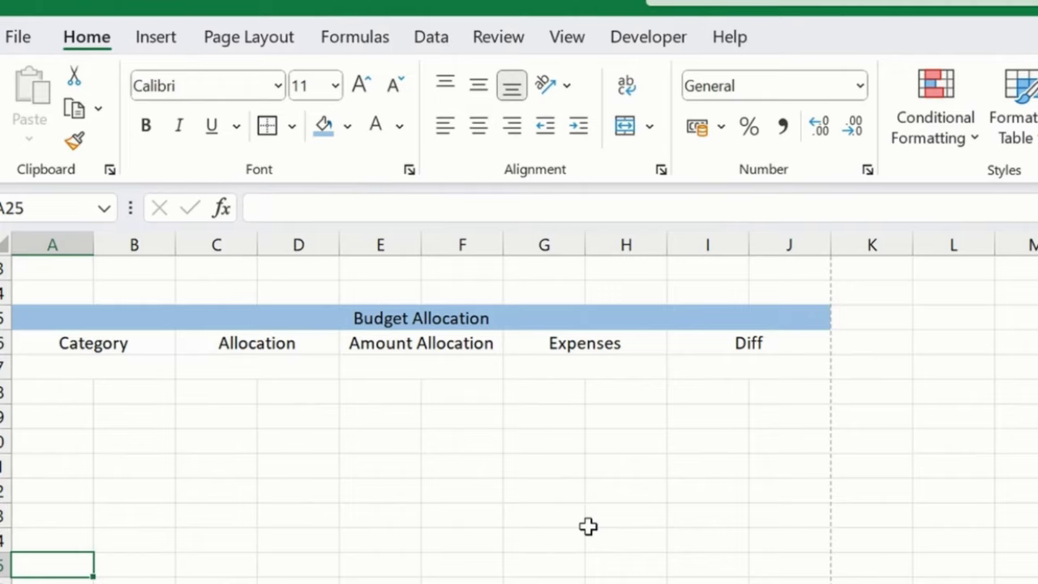
key("Up")
key("Up")
key("Up")
key("Up")
key("Up")
key("Up")
key("Up")
key("Up")
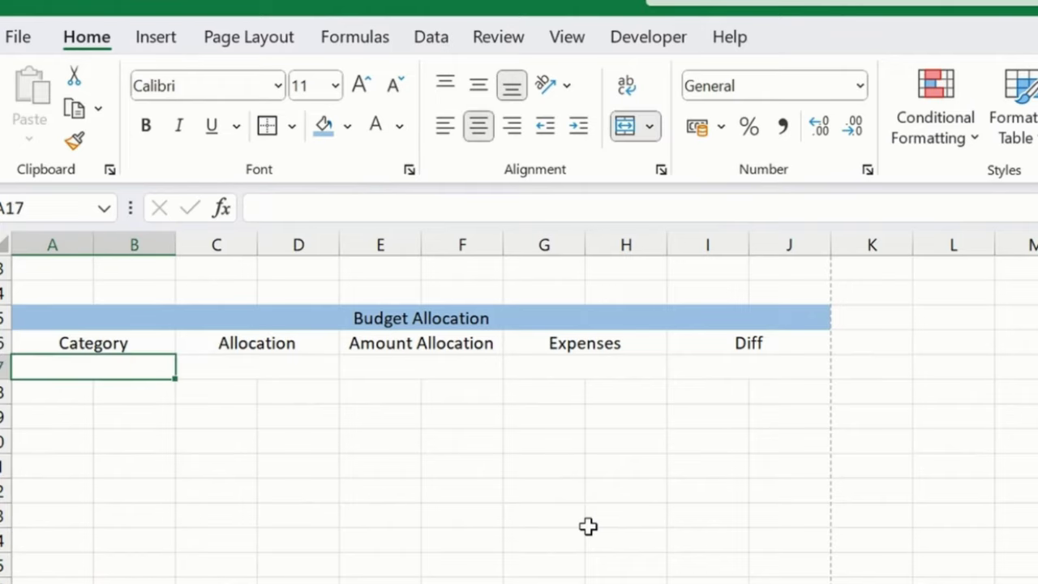
Step: Enter "Hardware & Soft" as the first category in merged cell A17
type("Hars")
key("BackSpace")
type("d")
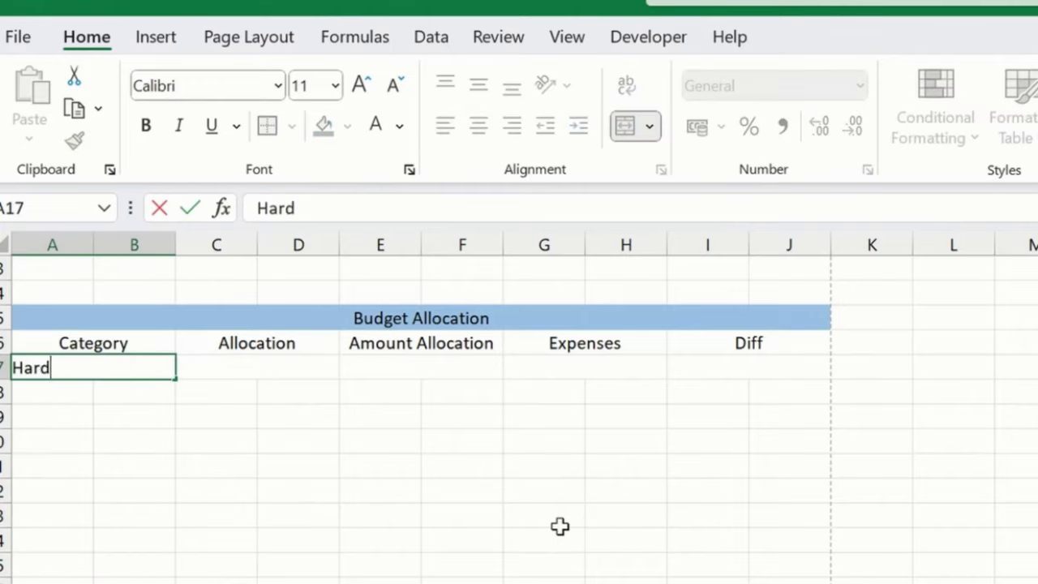
type("ward")
key("BackSpace")
key("BackSpace")
key("BackSpace")
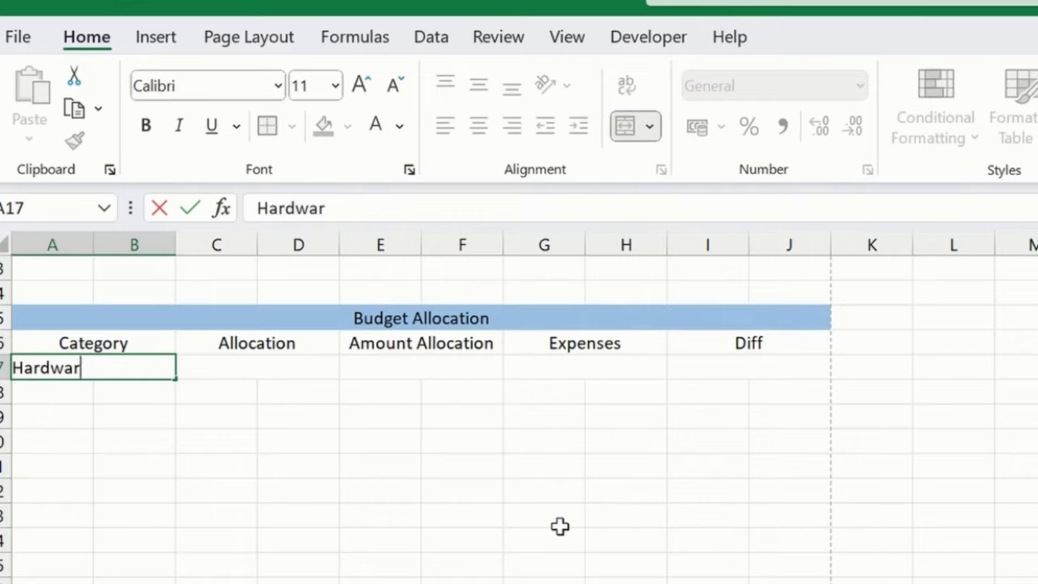
type("re & Sof")
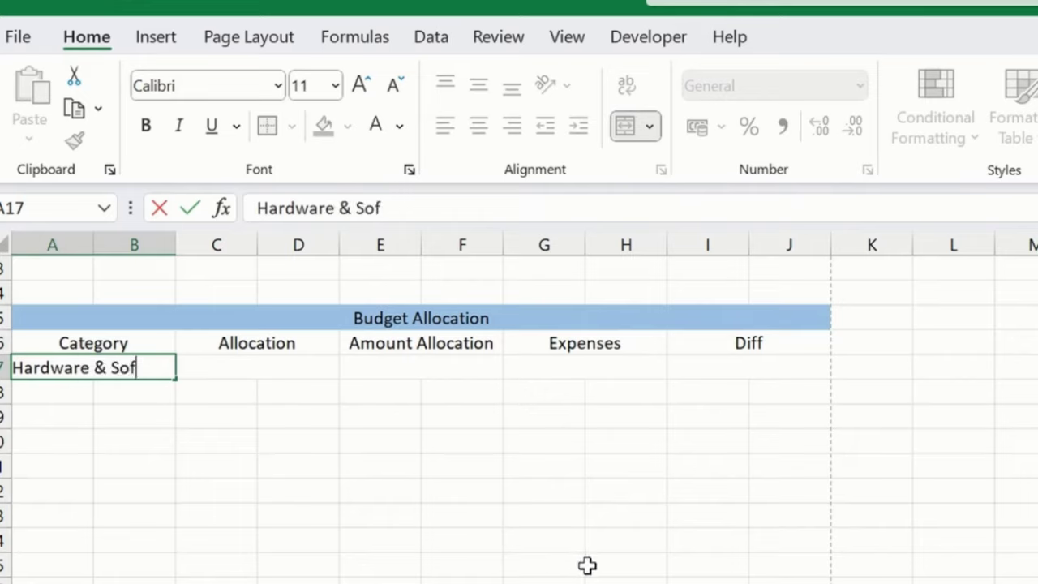
type("t")
key("Tab")
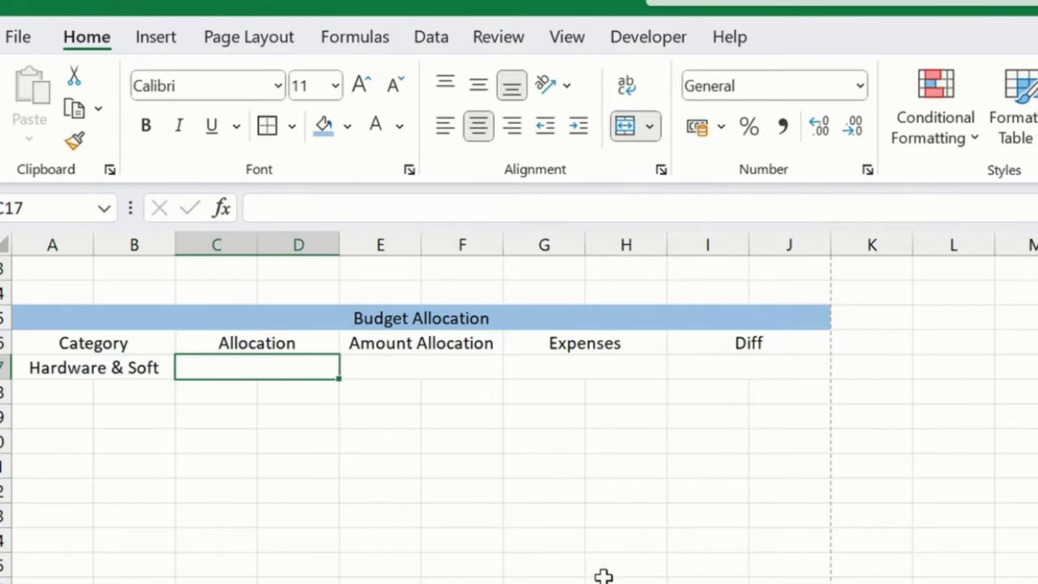
Step: Enter "Sub" in cells A18, A19 and A20 below the Hardware & Soft category
key("Return")
key("Left")
type("S")
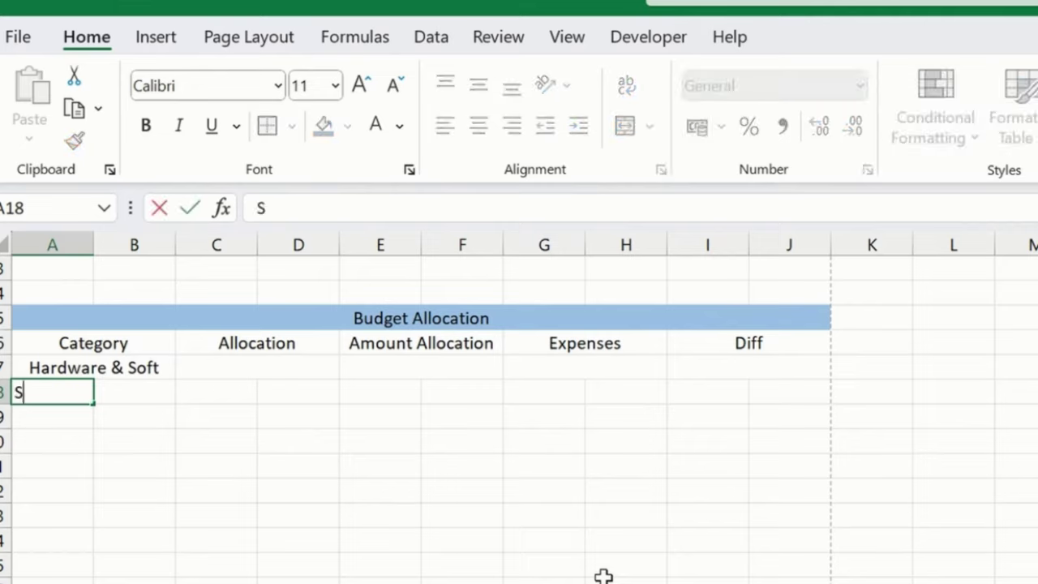
type("ub")
key("Return")
type("Su")
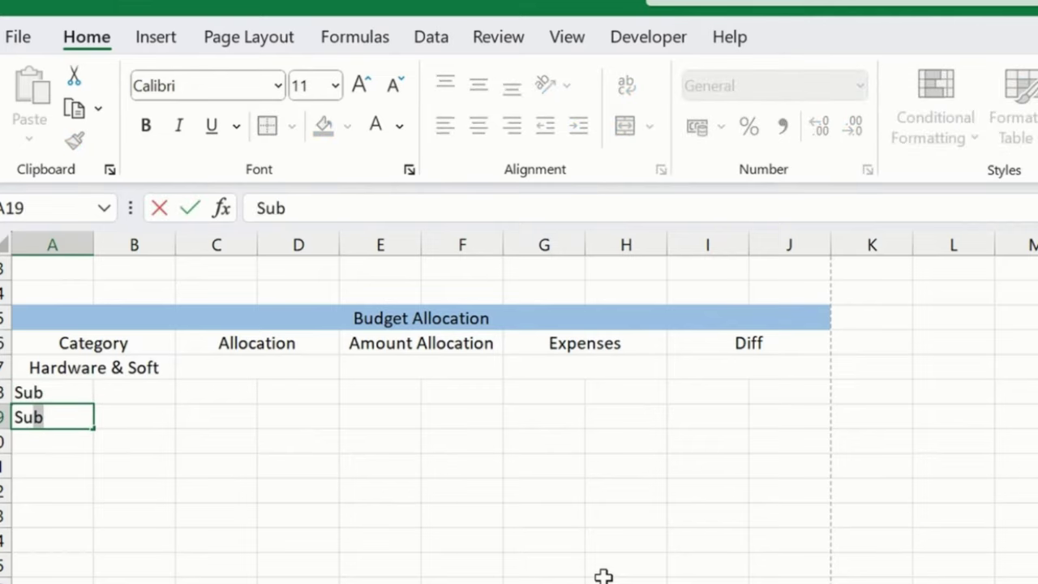
key("Return")
type("Su")
key("Tab")
key("Up")
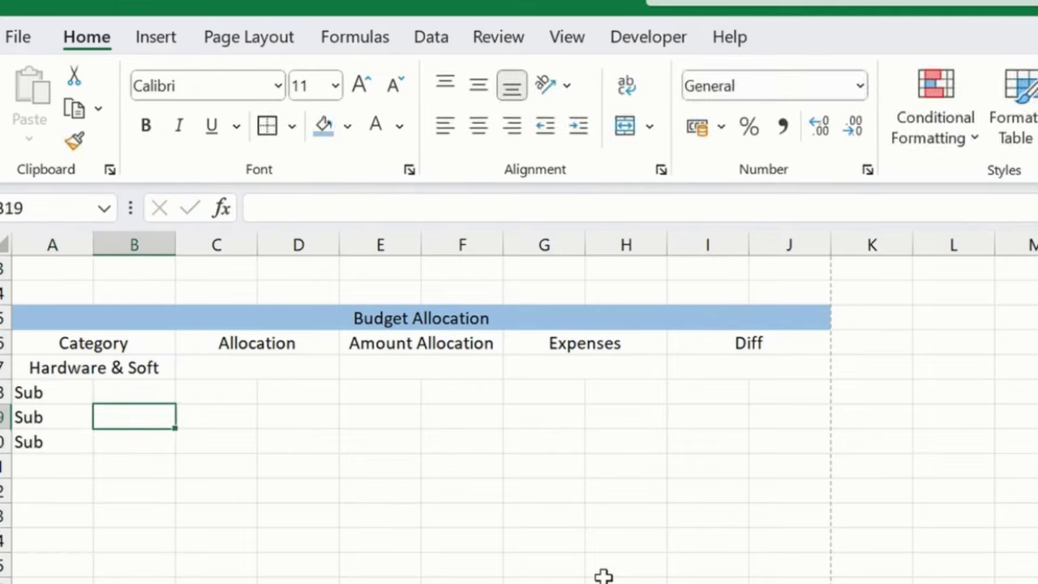
key("Up")
key("shift+Down")
key("shift+Down")
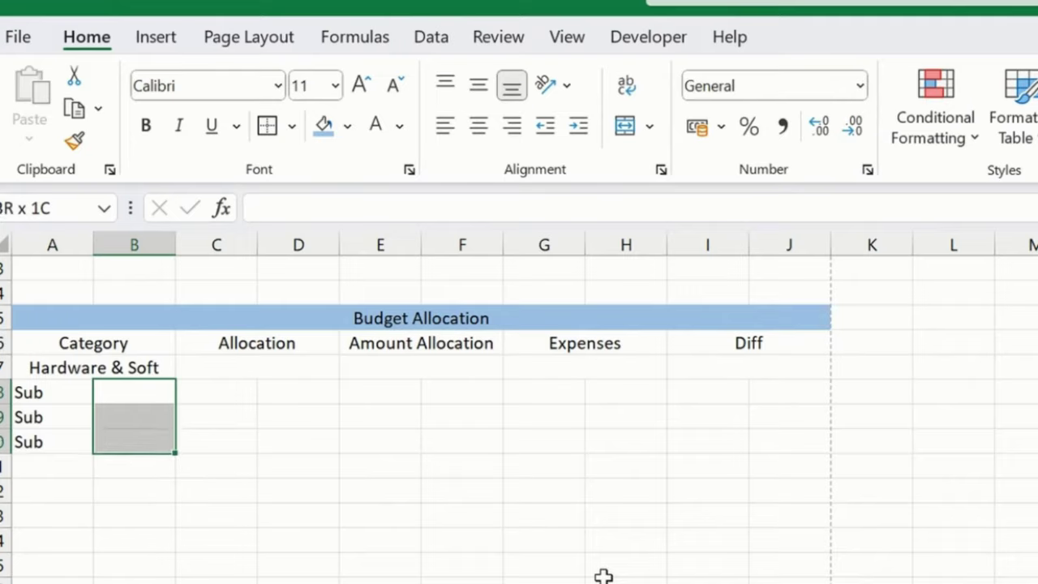
key("Up")
key("Right")
key("shift+Right")
key("alt+h")
key("m")
key("c")
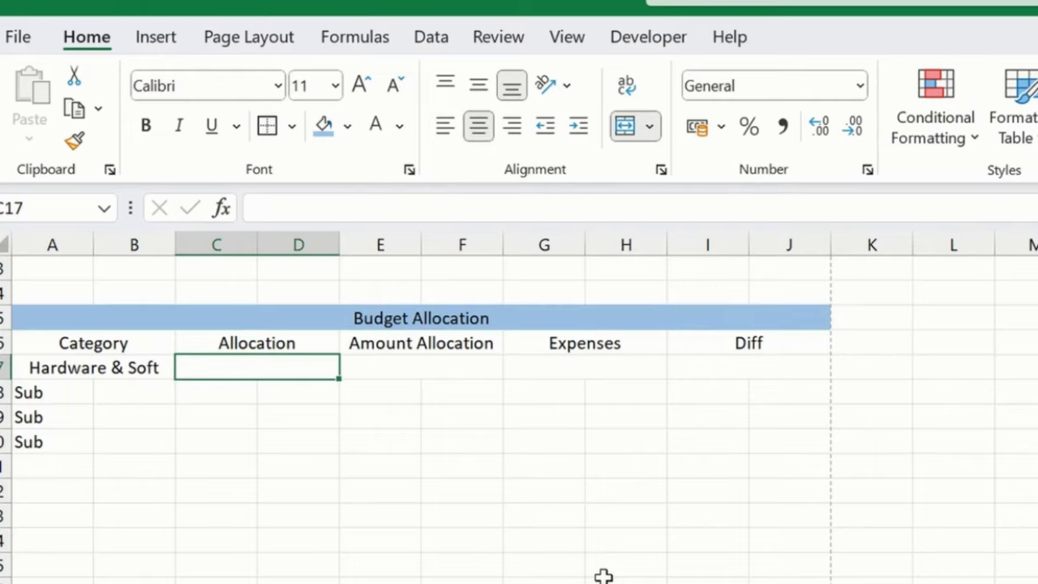
Step: Change the Allocation heading in C16 to "Allocation %"
key("Up")
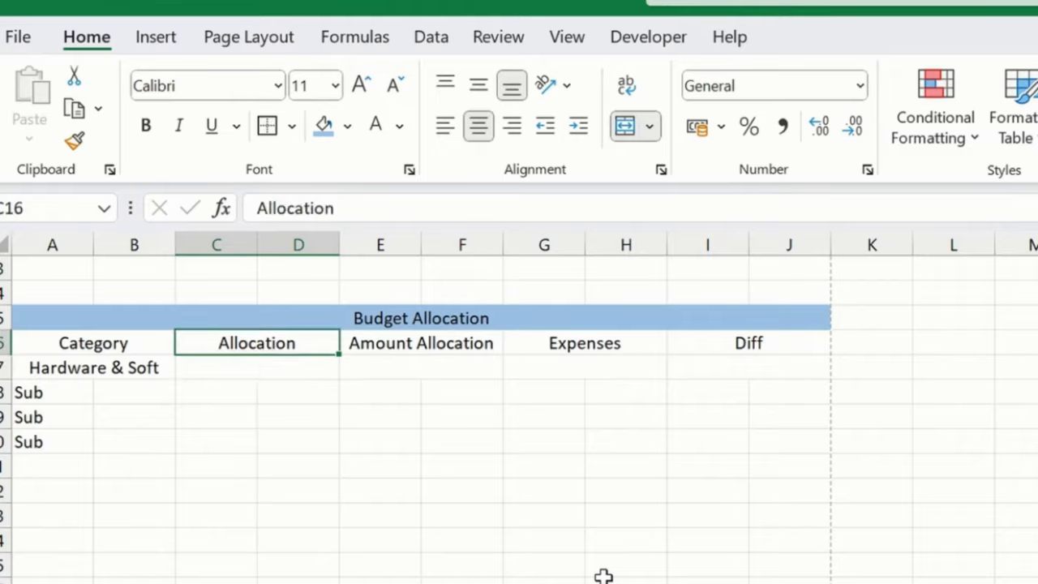
left_click(386, 221)
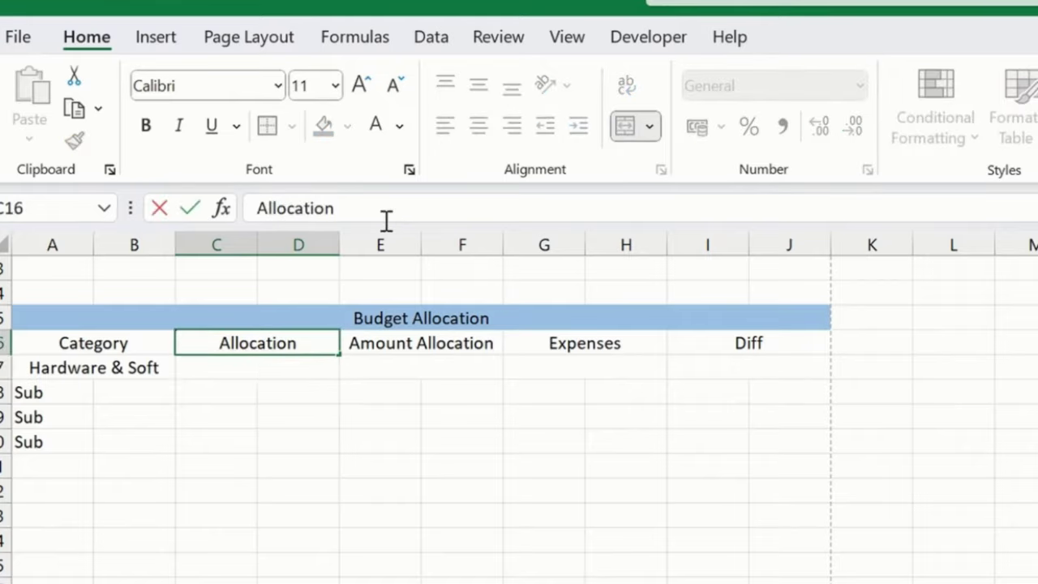
type("%")
key("Return")
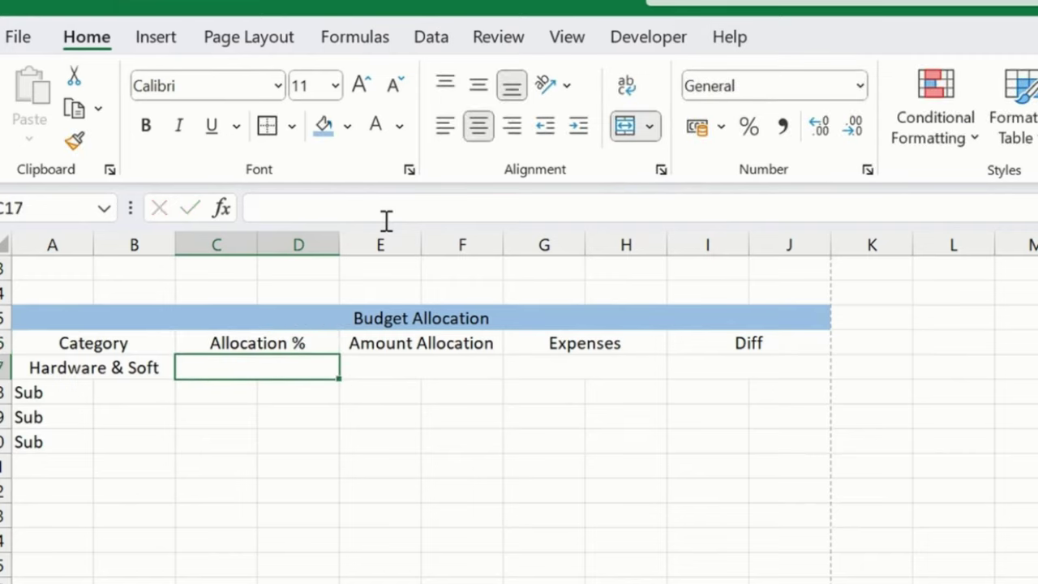
Step: Enter 57000 as the Amount Allocation for Hardware & Soft, keeping the figure in regular weight
key("Right")
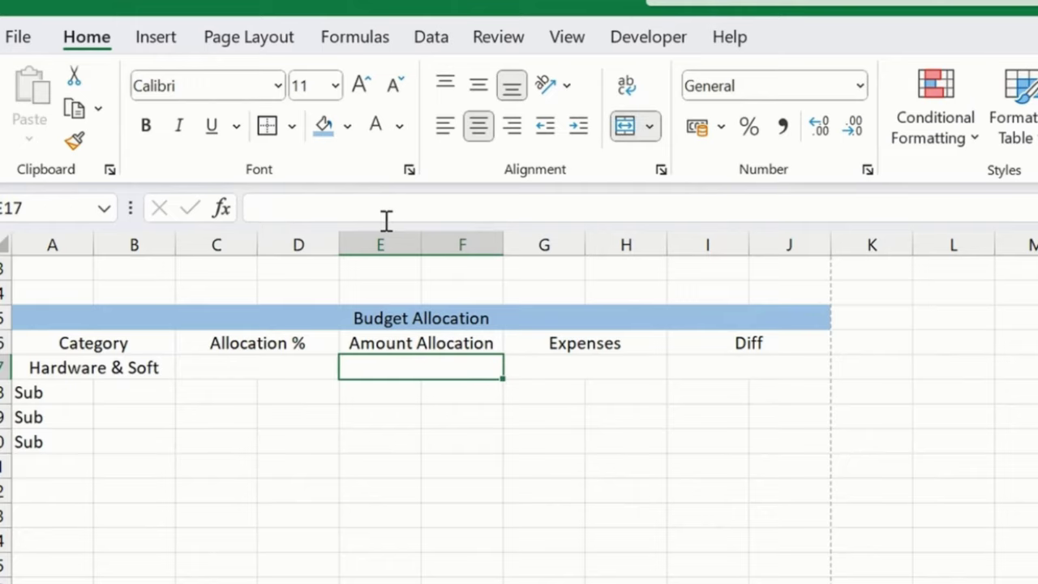
type("57000")
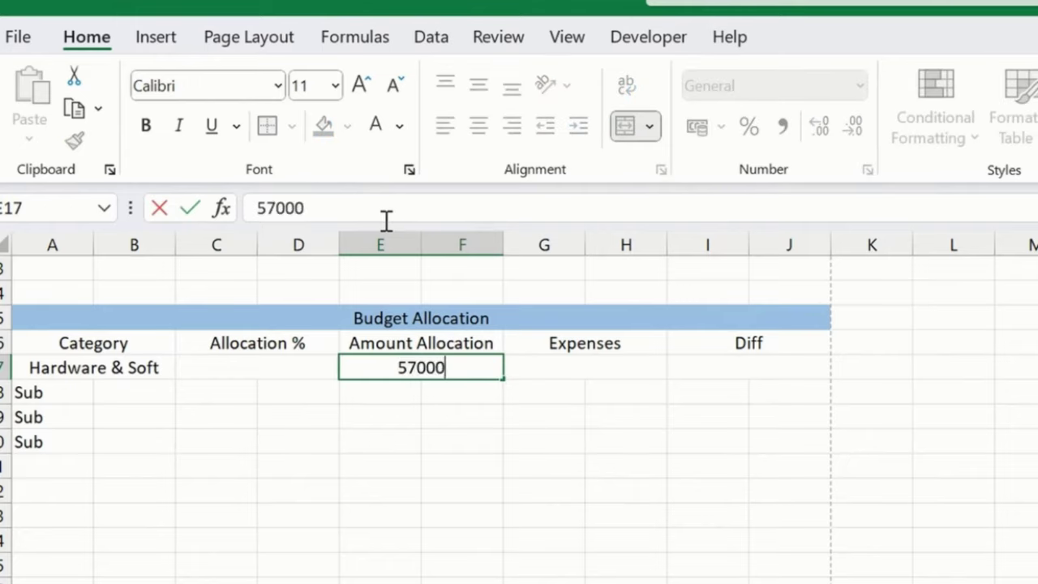
key("Return")
key("Up")
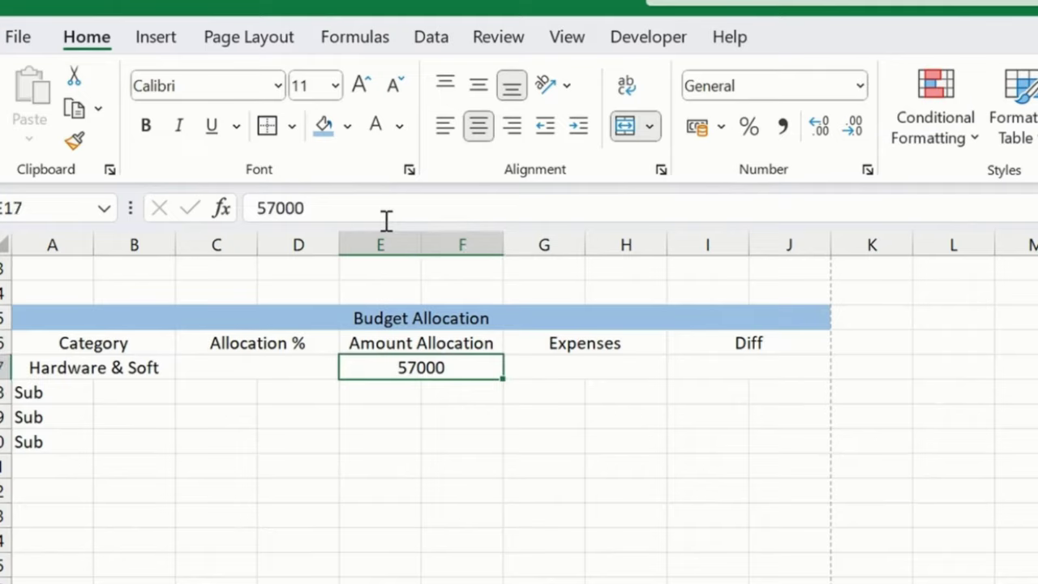
key("ctrl+b")
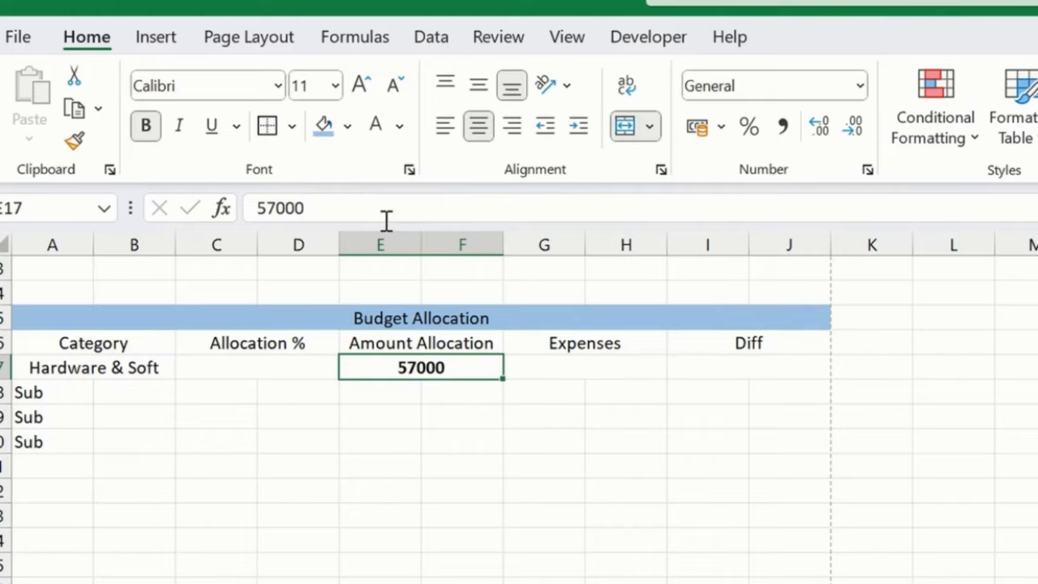
key("ctrl+b")
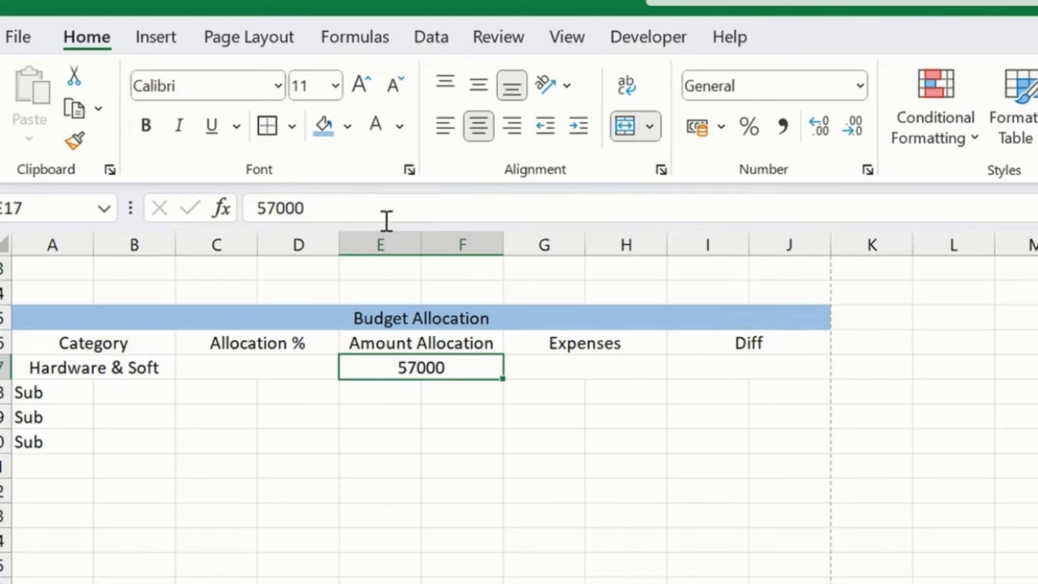
Step: Enter 10000 as the Expenses for the Hardware & Soft category in G17
key("Right")
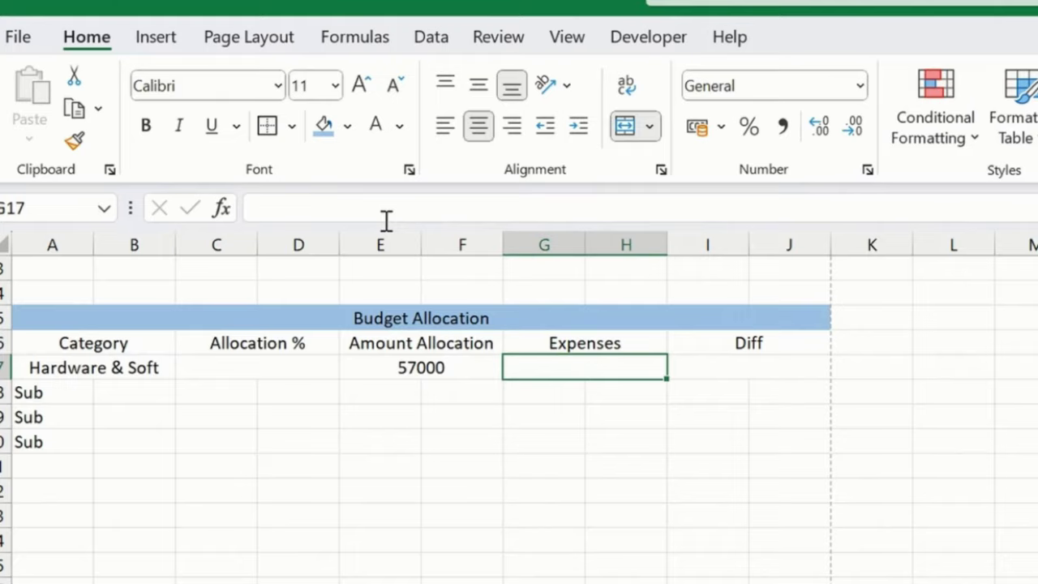
type("10000")
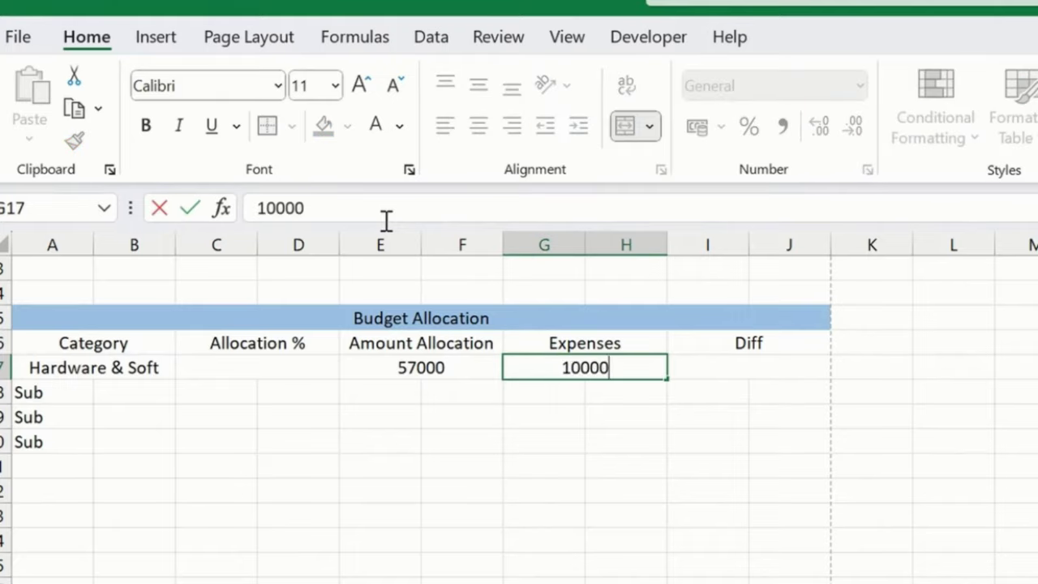
key("BackSpace")
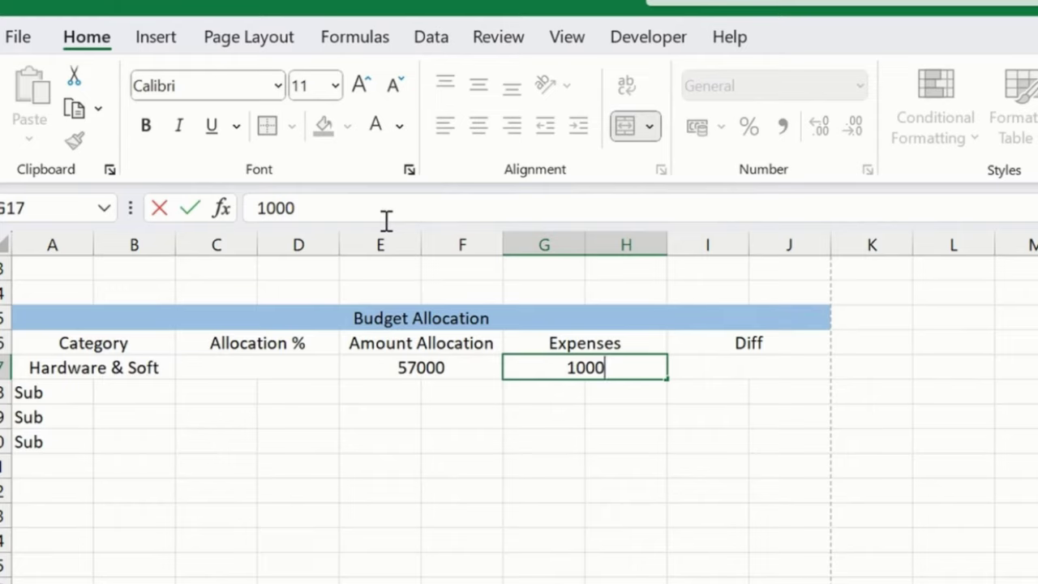
type("0")
key("Return")
key("Right")
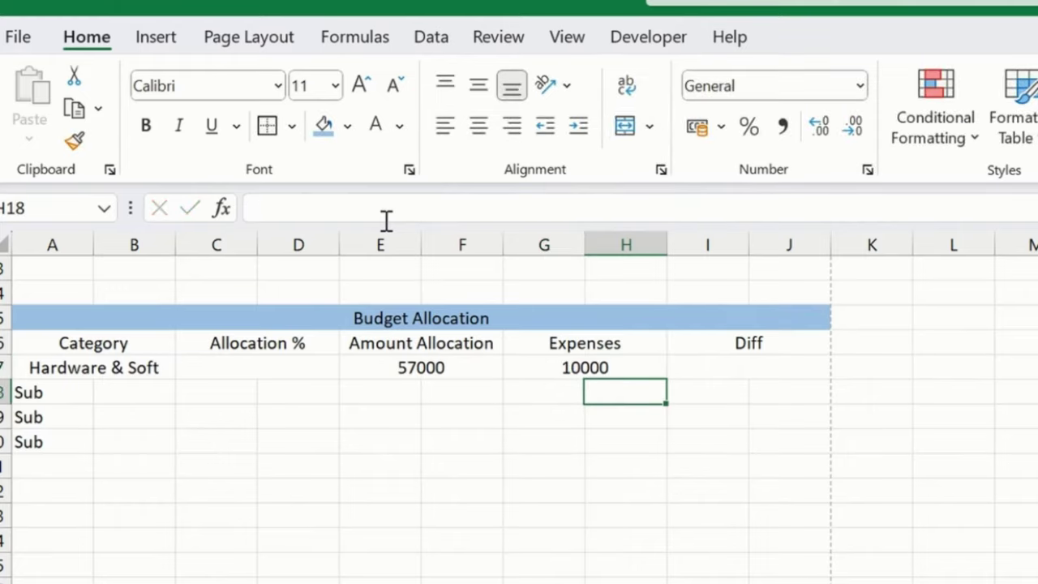
Step: Enter the formula =E17-G17 in I17 as the Diff for the Hardware & Soft category
key("Up")
key("Right")
type("=")
key("Left")
key("Left")
key("Left")
key("Left")
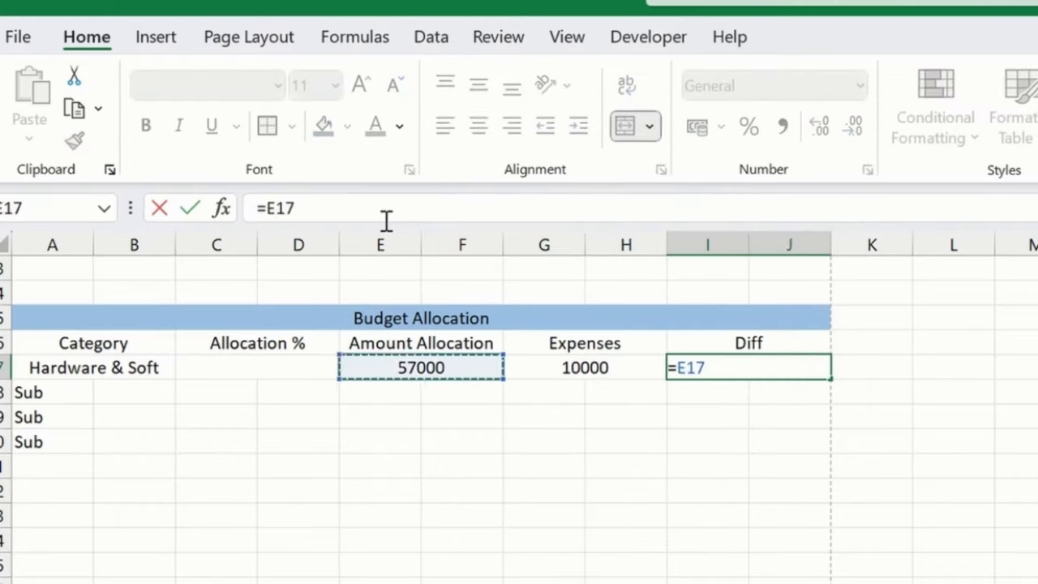
type("-")
key("Left")
key("Left")
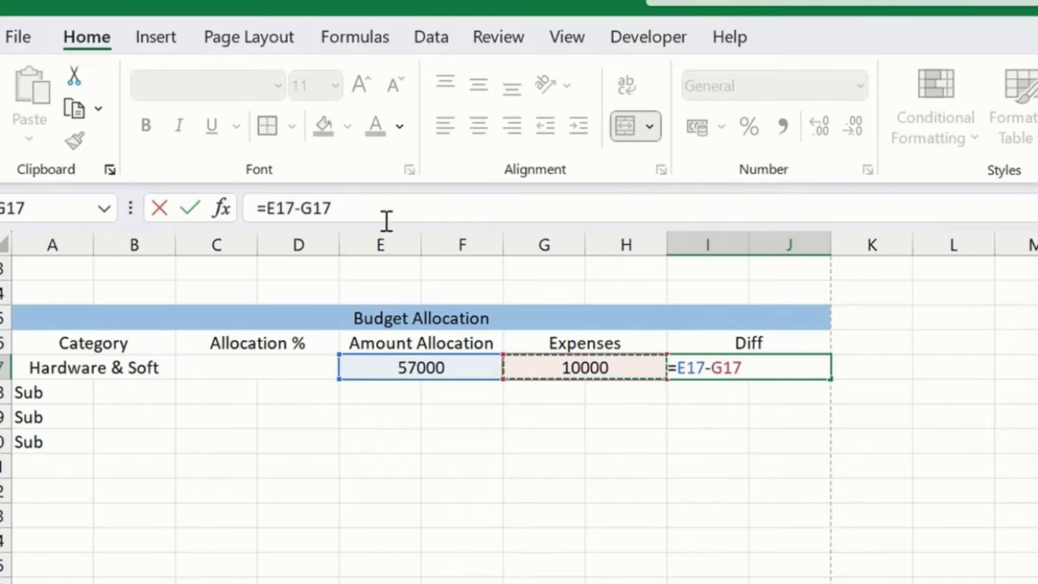
key("Return")
key("Up")
key("Right")
key("Right")
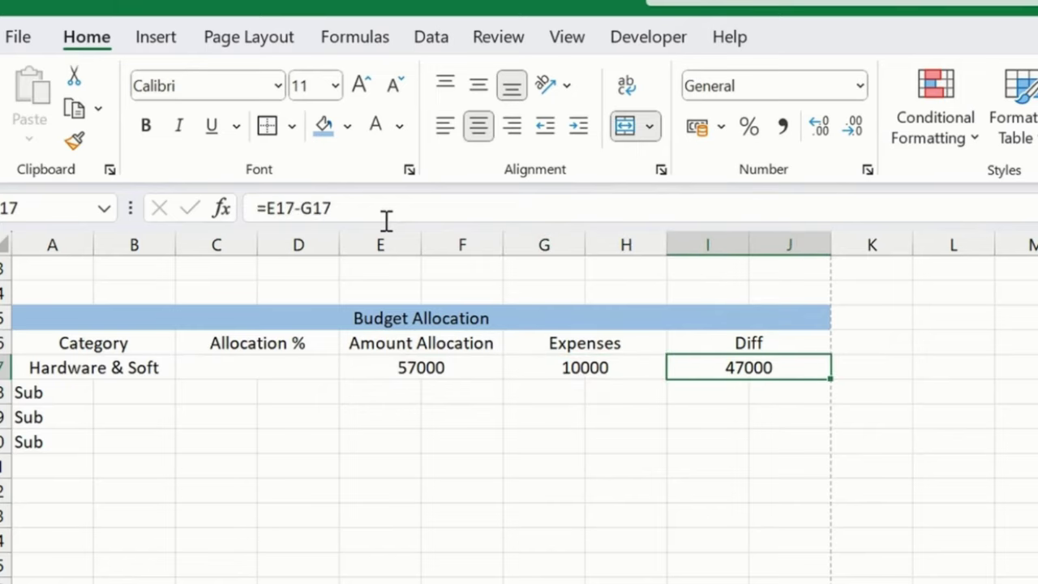
key("Right")
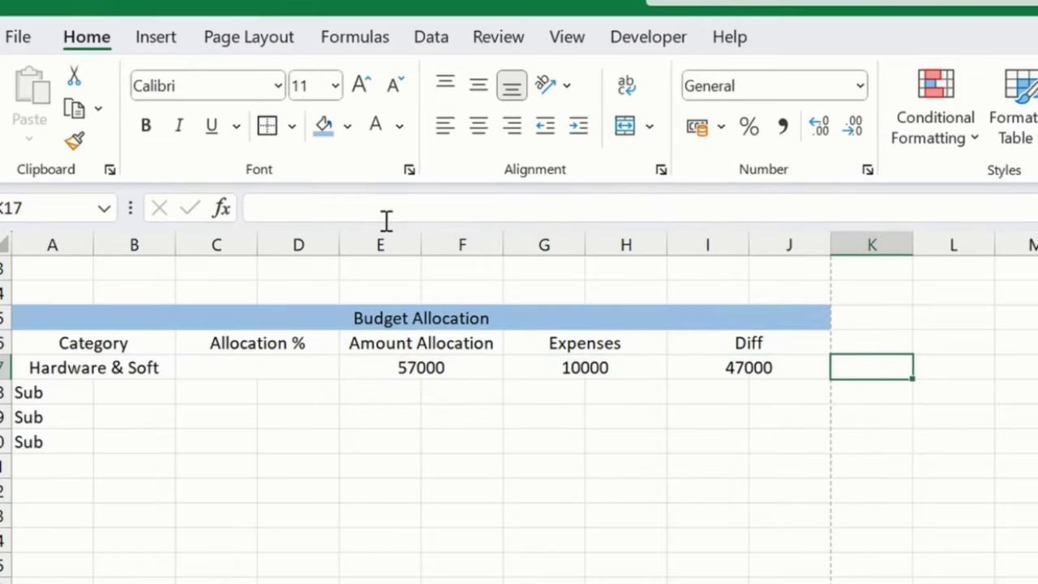
Step: Enter the formula =G17/E17 in C17 as the Allocation % for the Hardware & Soft category
key("Down")
key("Up")
key("Left")
key("Left")
key("Left")
key("Left")
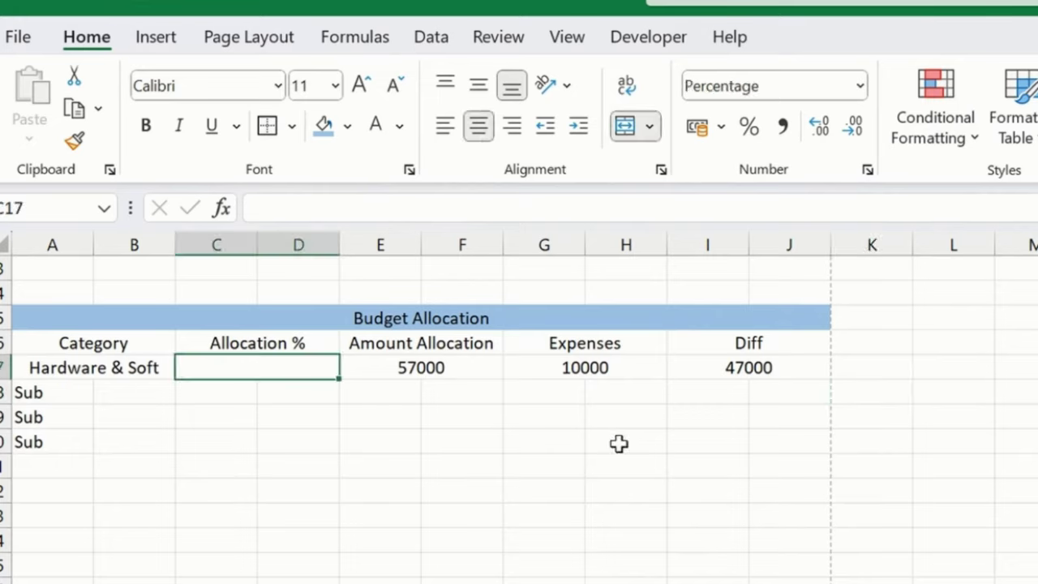
type("=")
key("Right")
key("Right")
key("Right")
key("Left")
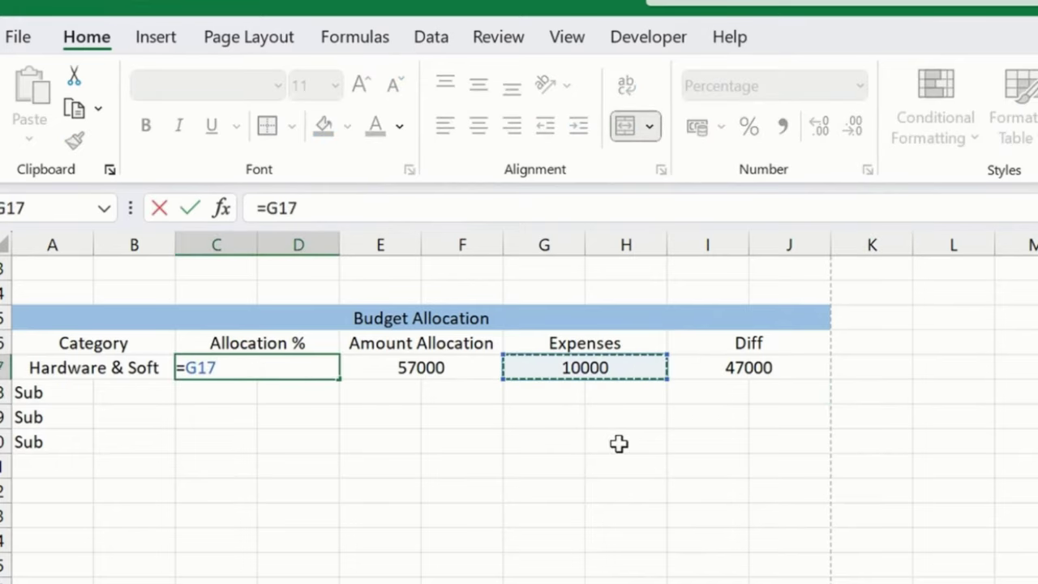
type("/")
key("Left")
key("Right")
key("Right")
key("Right")
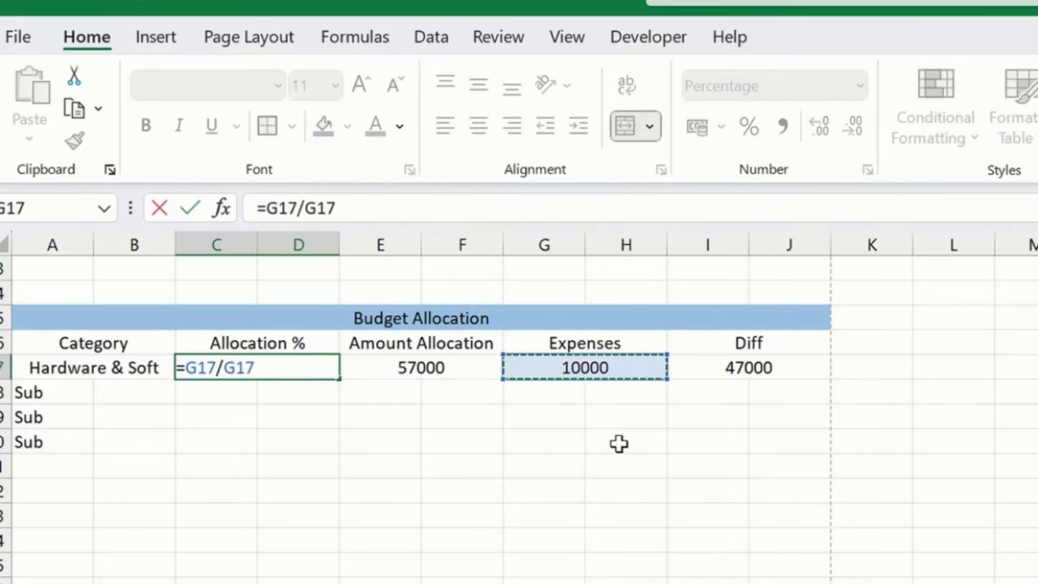
key("Left")
key("Return")
key("Left")
key("Up")
key("Left")
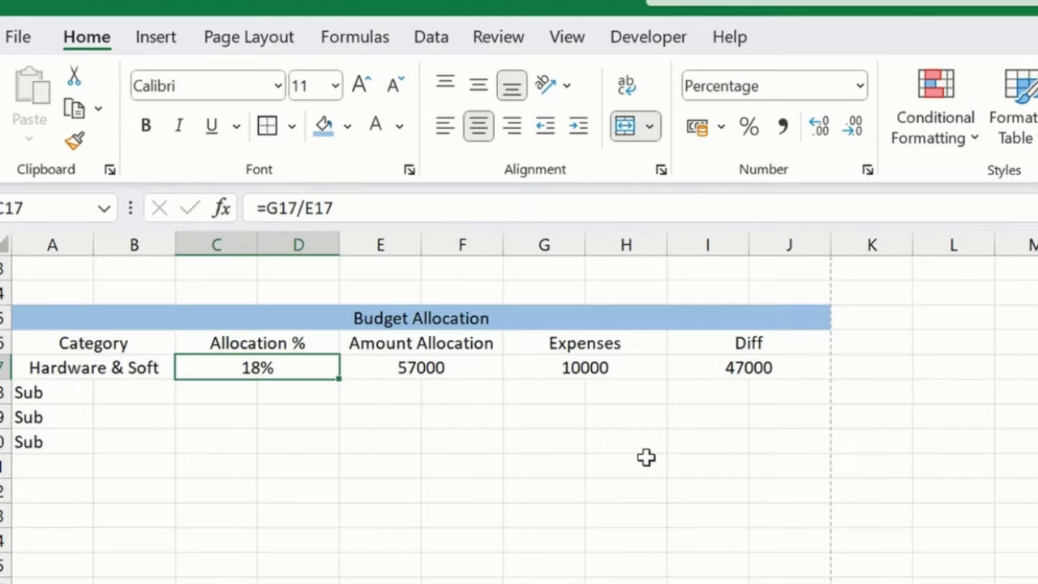
left_click(489, 463)
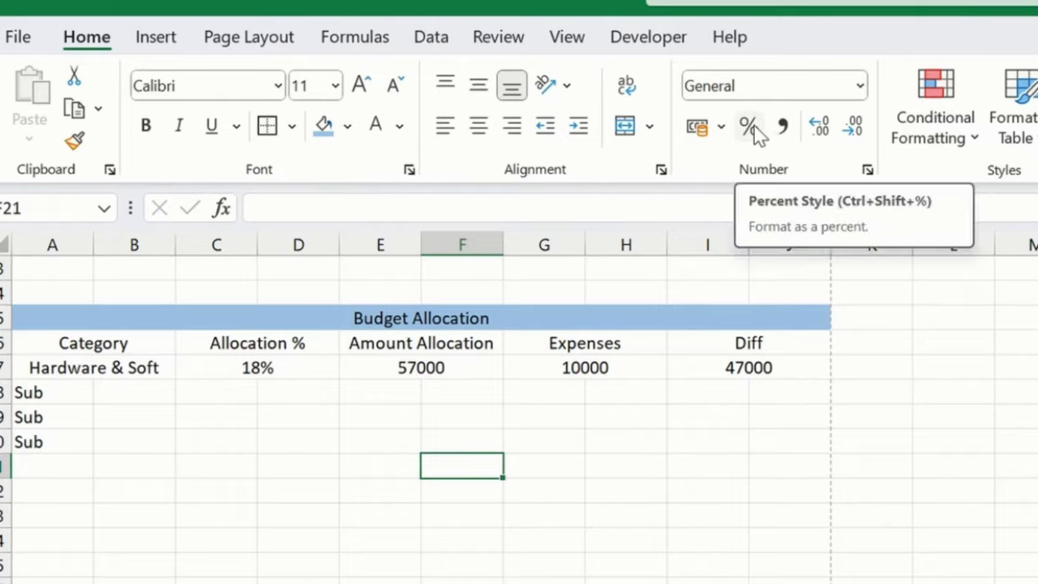
Step: Enter "Upgrade", "New laptop" and "New UPS" in cells B18 to B20 beside the Sub labels
left_click(185, 516)
left_click(97, 368)
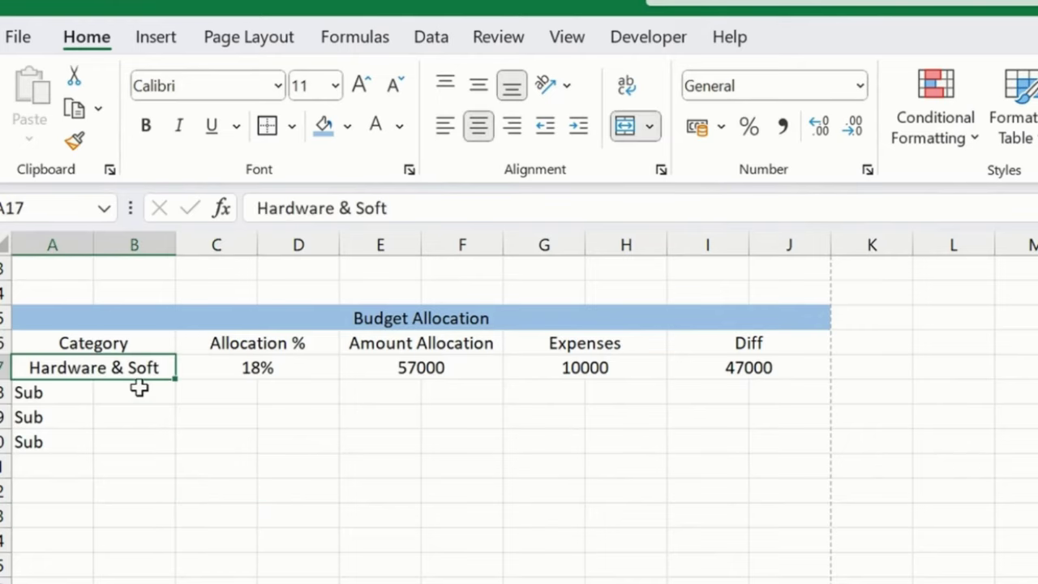
left_click(139, 388)
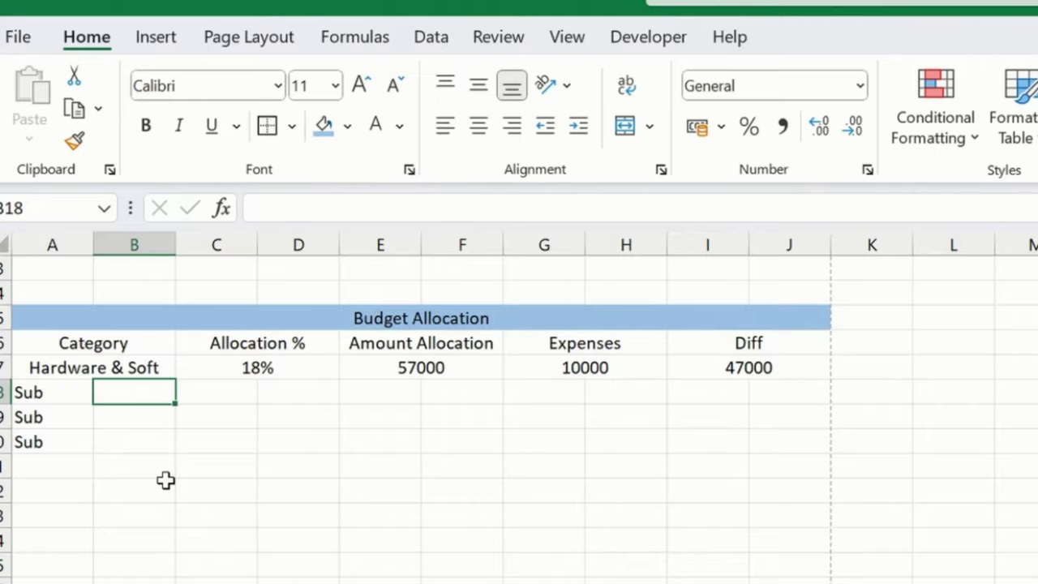
type("Upgr")
key("BackSpace")
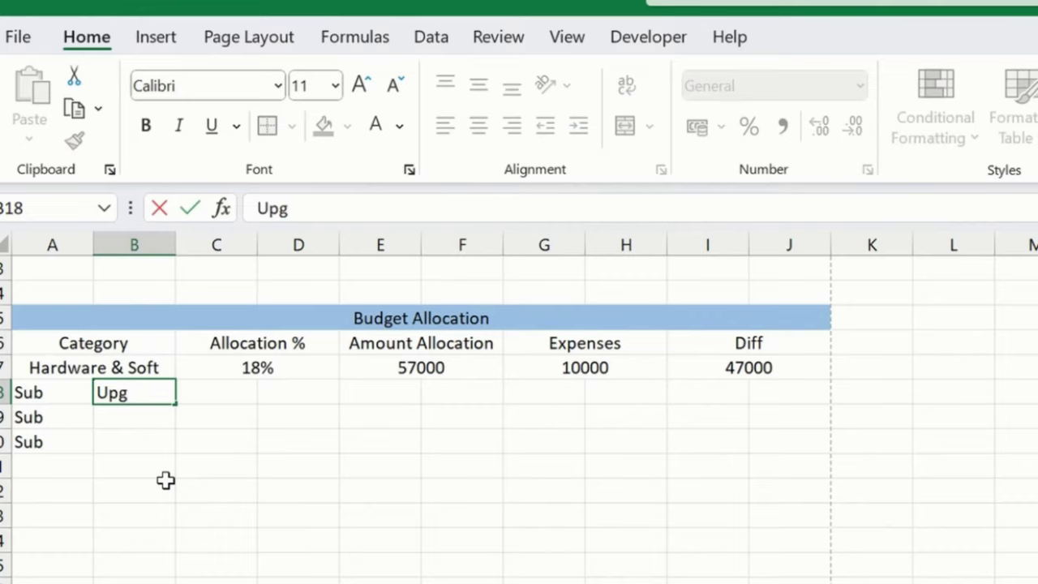
type("rade")
key("Return")
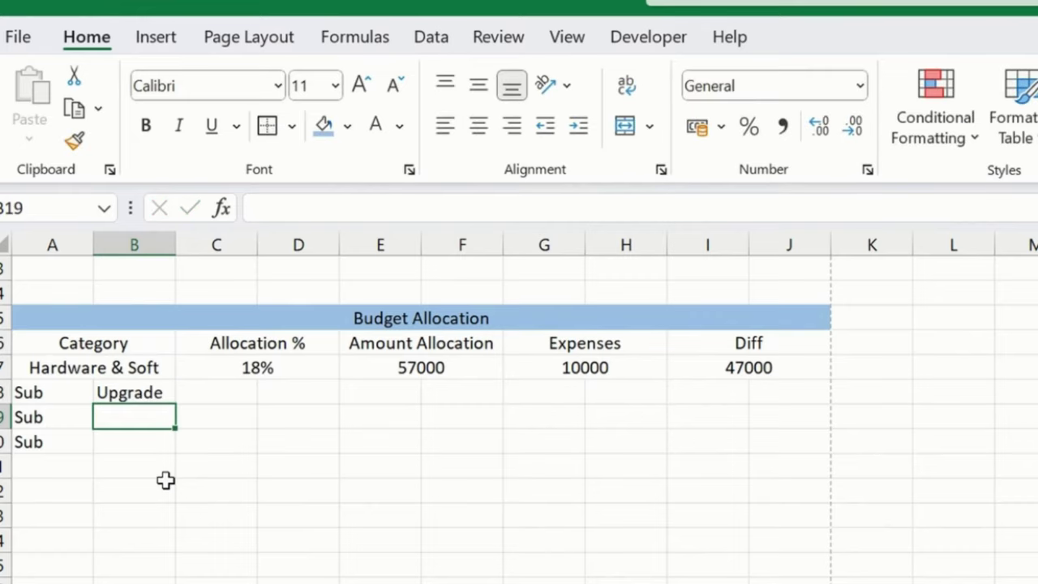
type("New la")
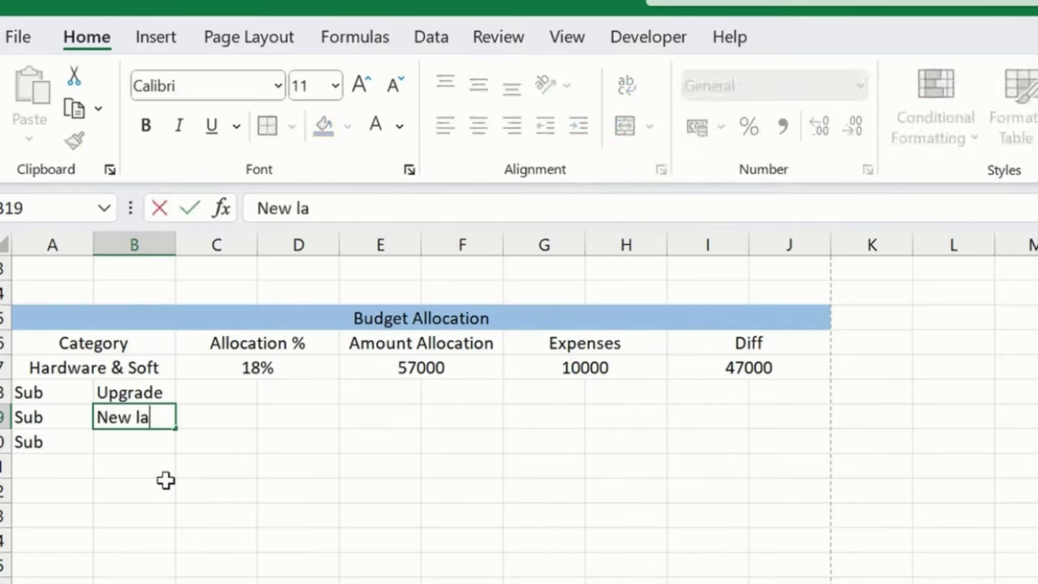
type("ptop")
key("Return")
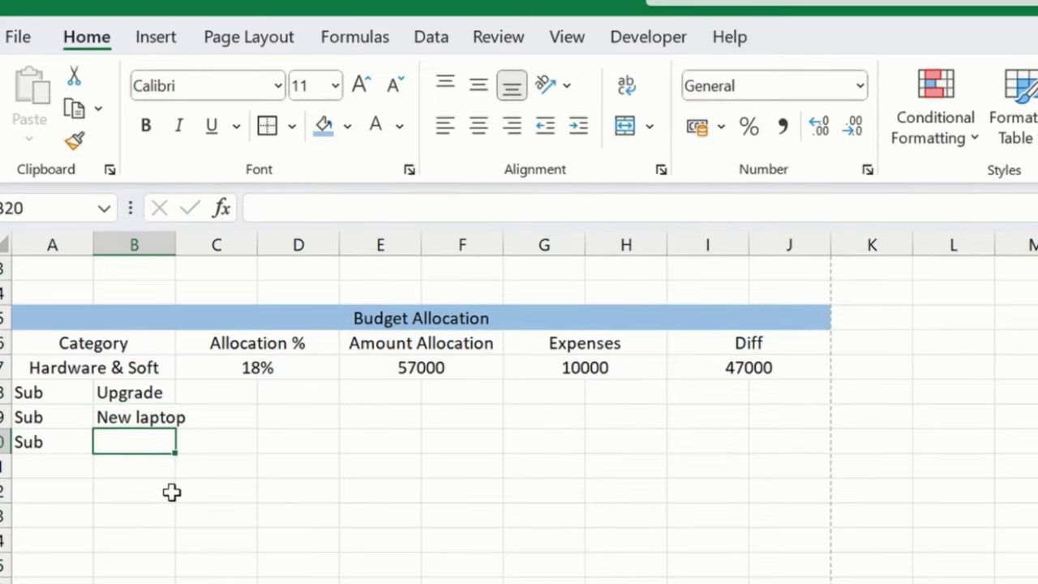
type("New UPS")
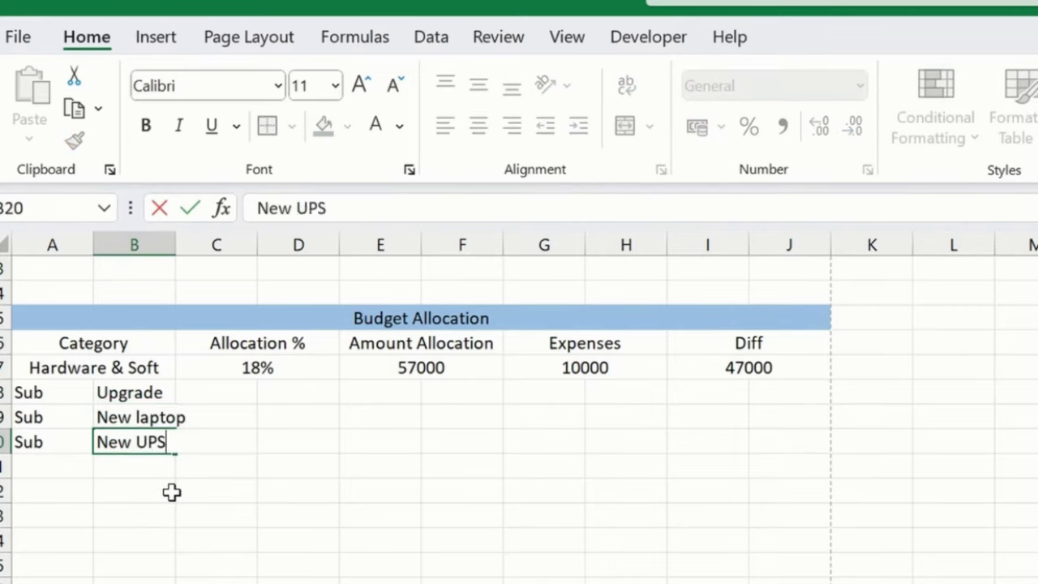
key("Return")
key("Down")
key("Right")
key("Up")
key("Up")
key("Right")
key("Up")
key("Up")
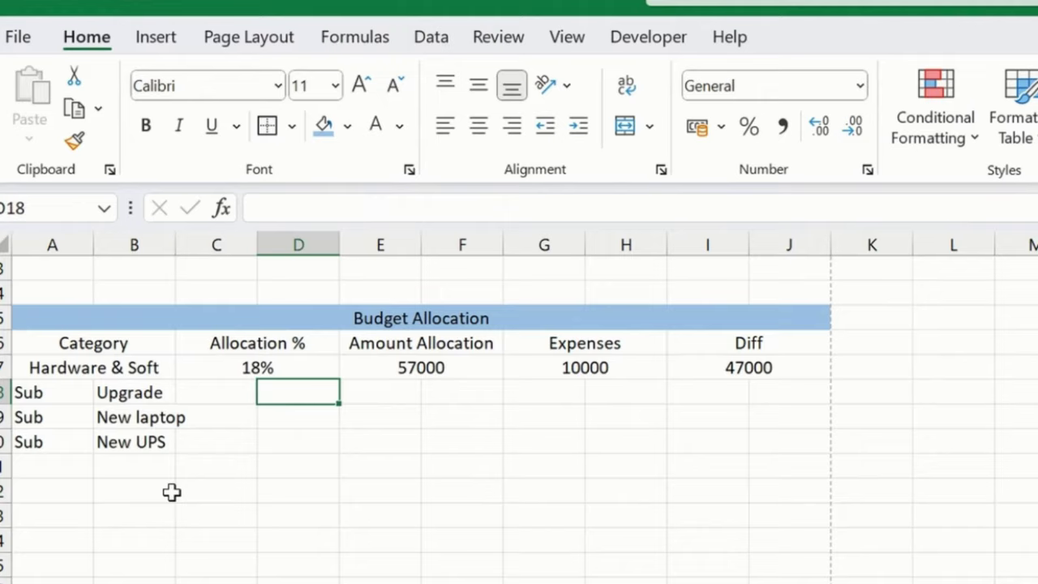
key("Left")
key("shift+Right")
key("shift+Down")
key("shift+Down")
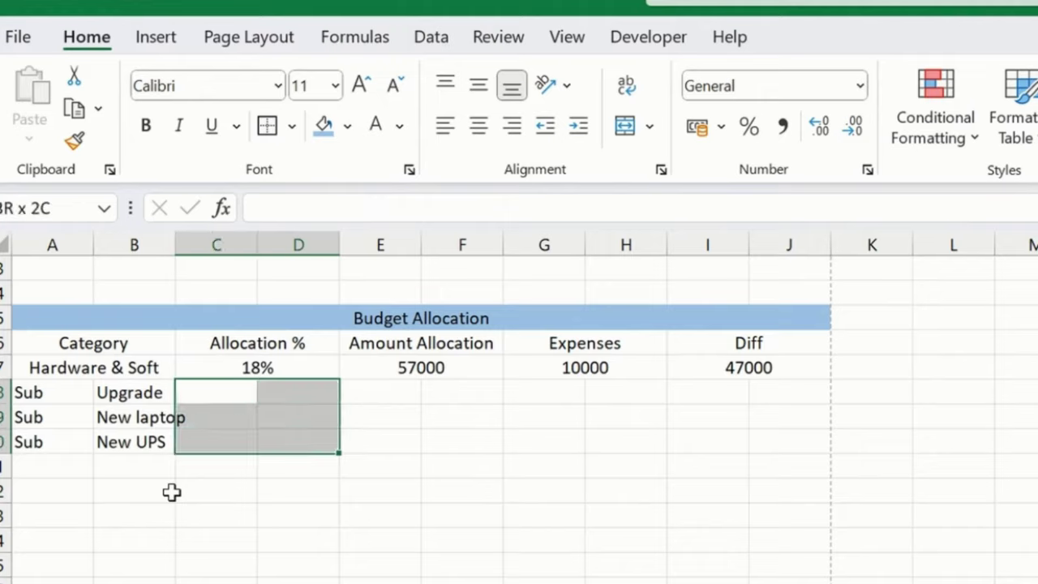
key("Right")
key("Right")
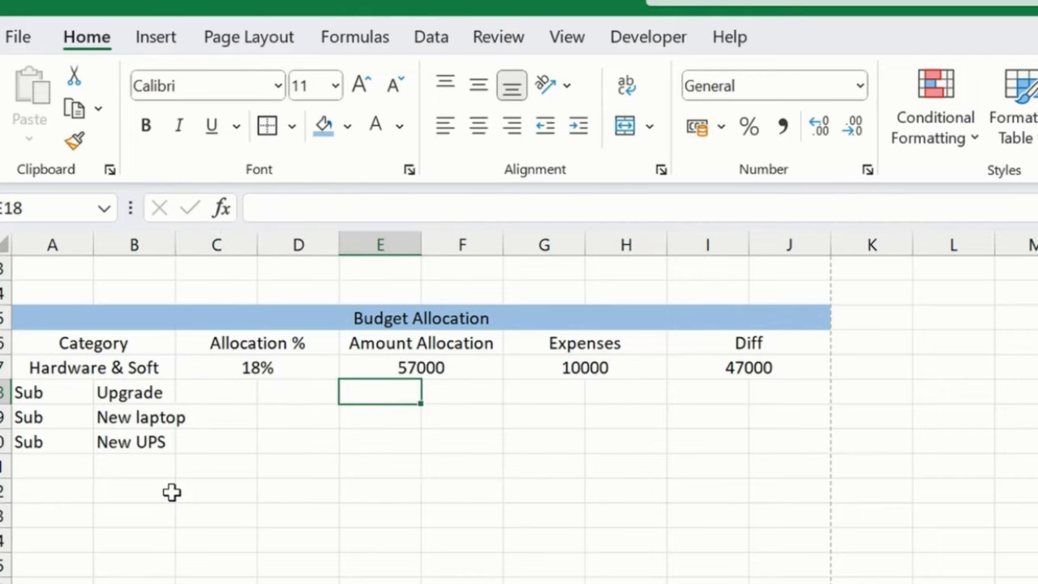
key("shift+Down")
key("shift+Down")
key("Up")
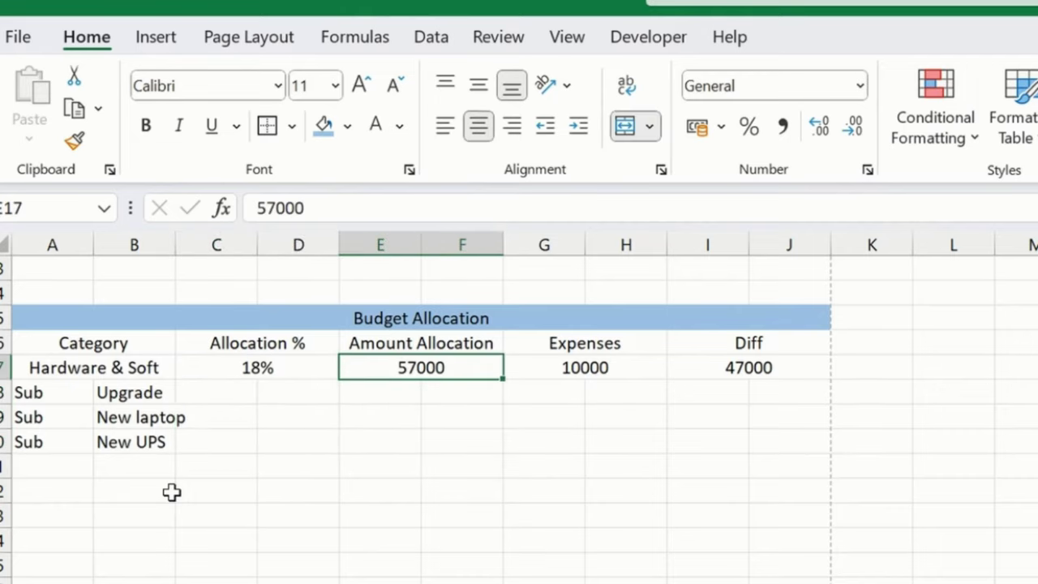
key("Down")
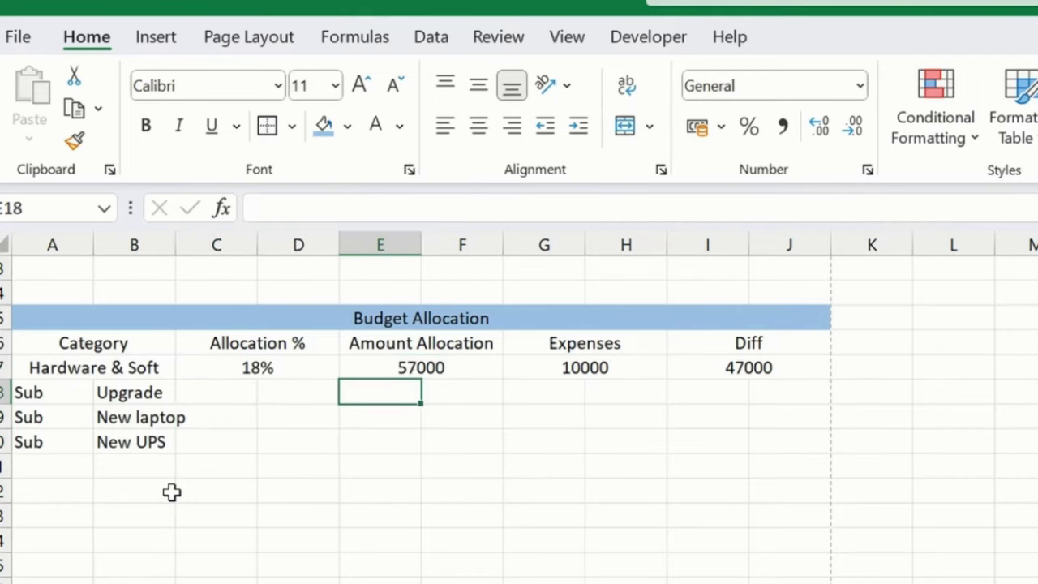
key("Up")
key("Down")
key("shift+Down")
key("shift+Down")
key("shift+Right")
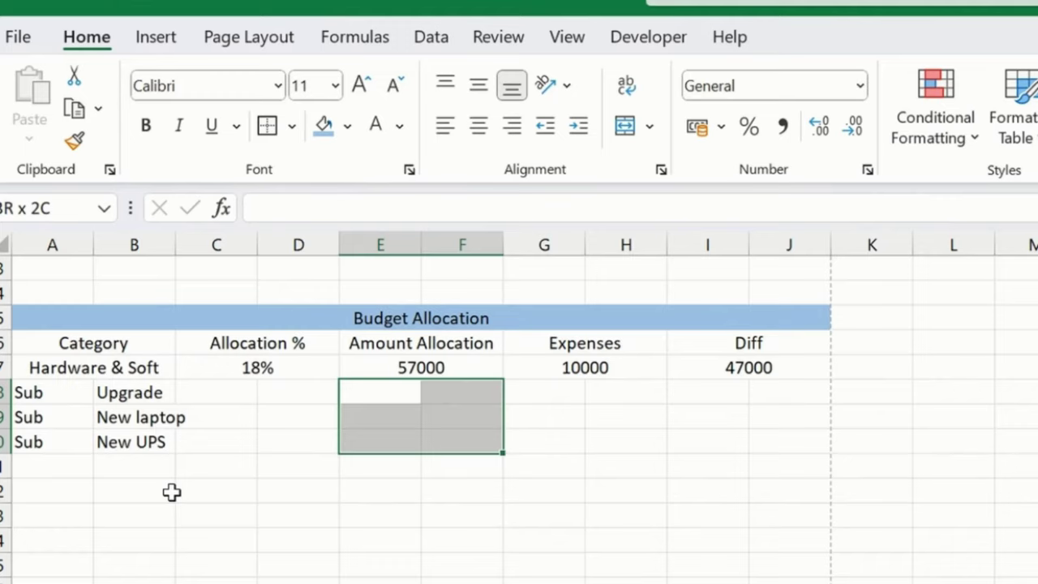
Step: Remove the Sub entries and their descriptions from rows 18 to 20
key("Left")
key("Left")
key("Left")
key("Left")
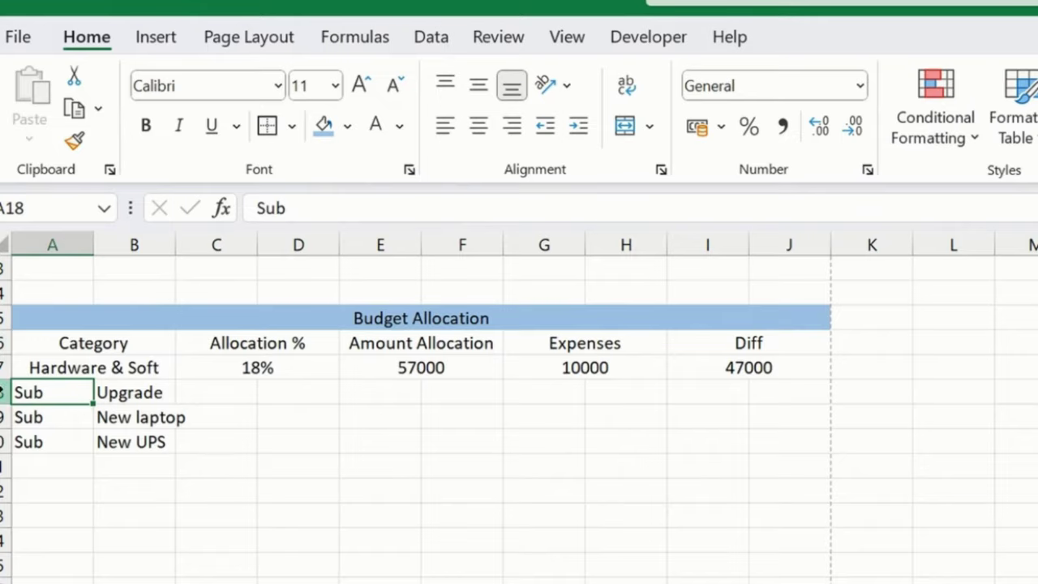
left_click_drag(4, 393, 4, 434)
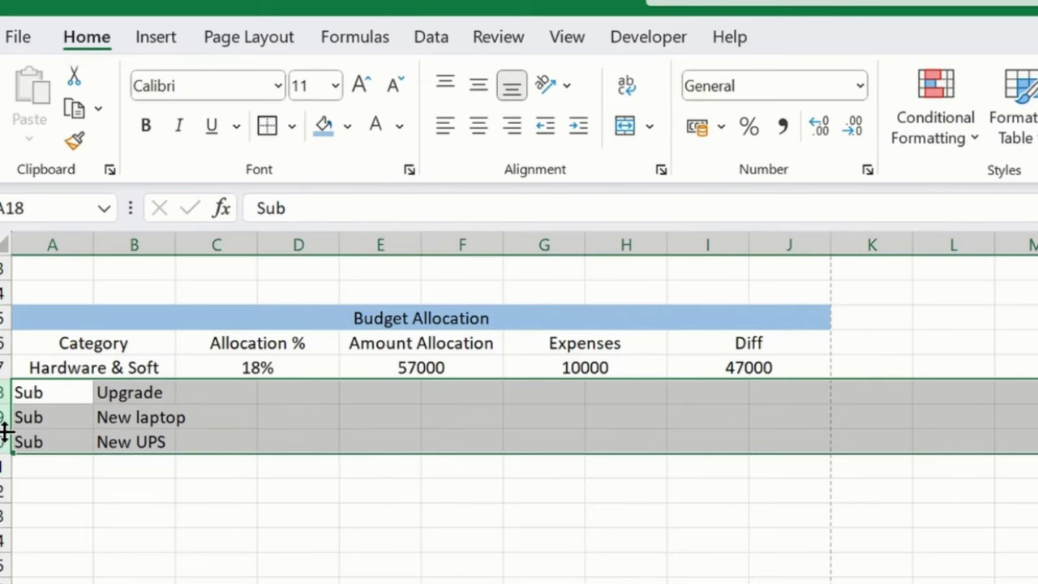
key("ctrl+z")
Step: Copy the Hardware & Soft row, A17:J17, into each of rows 18 to 22
key("Up")
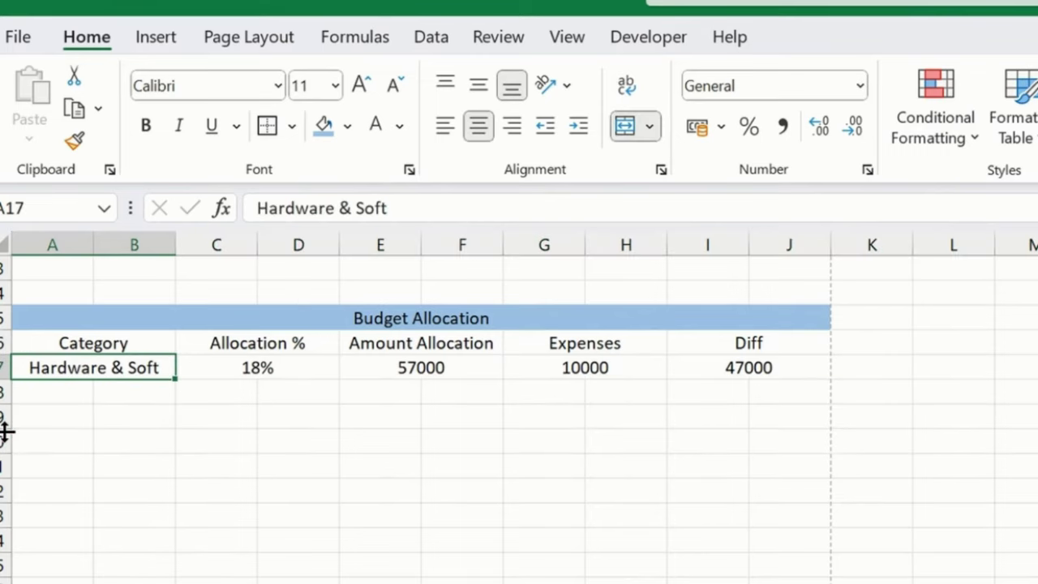
key("shift+Right")
key("shift+Right")
key("shift+Right")
key("shift+Right")
key("shift+Right")
key("shift+Right")
key("shift+Left")
key("shift+Left")
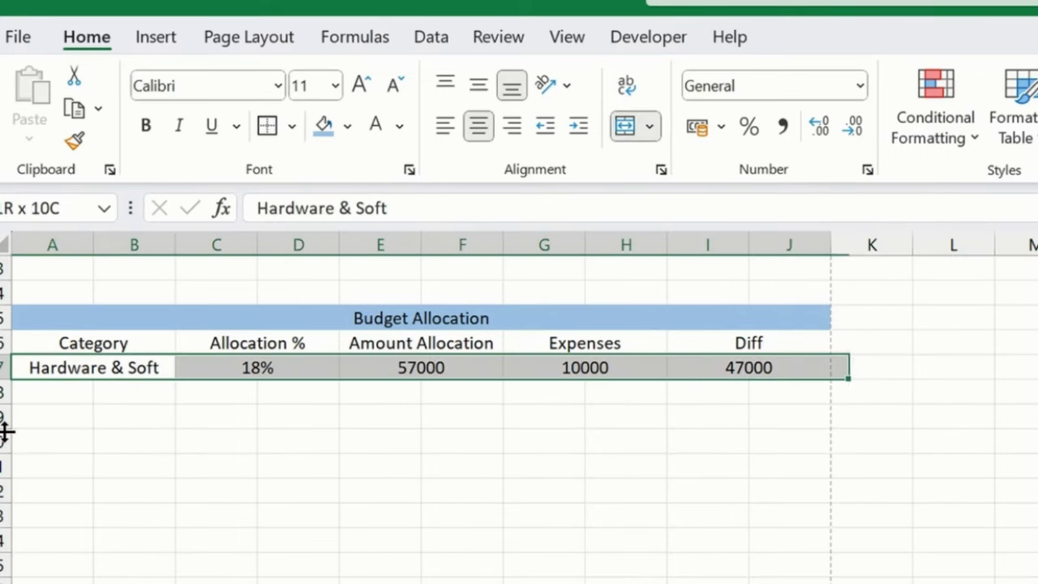
key("ctrl+c")
key("Down")
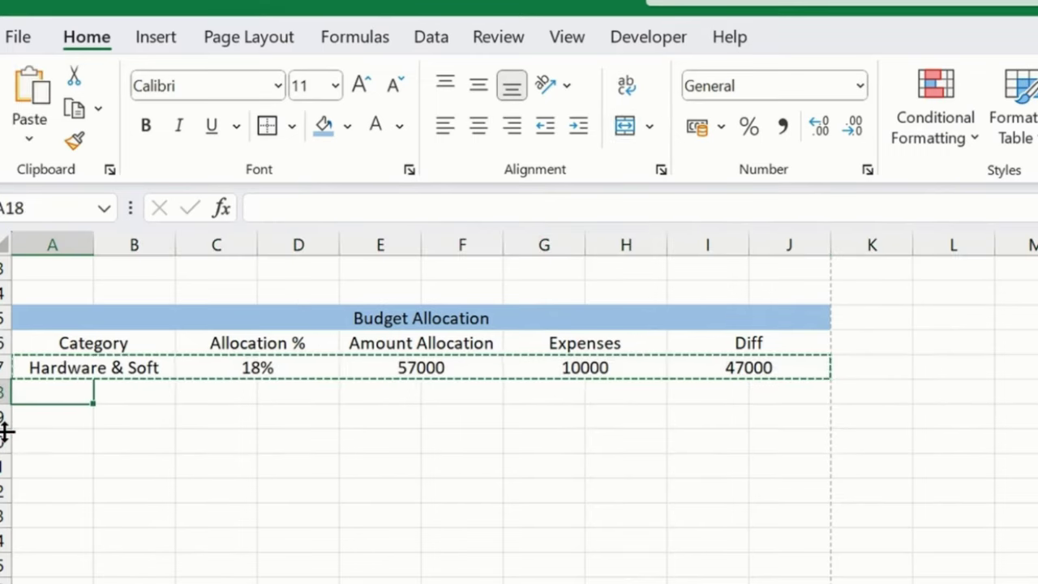
key("ctrl+v")
key("Down")
key("ctrl+v")
key("Down")
key("ctrl+v")
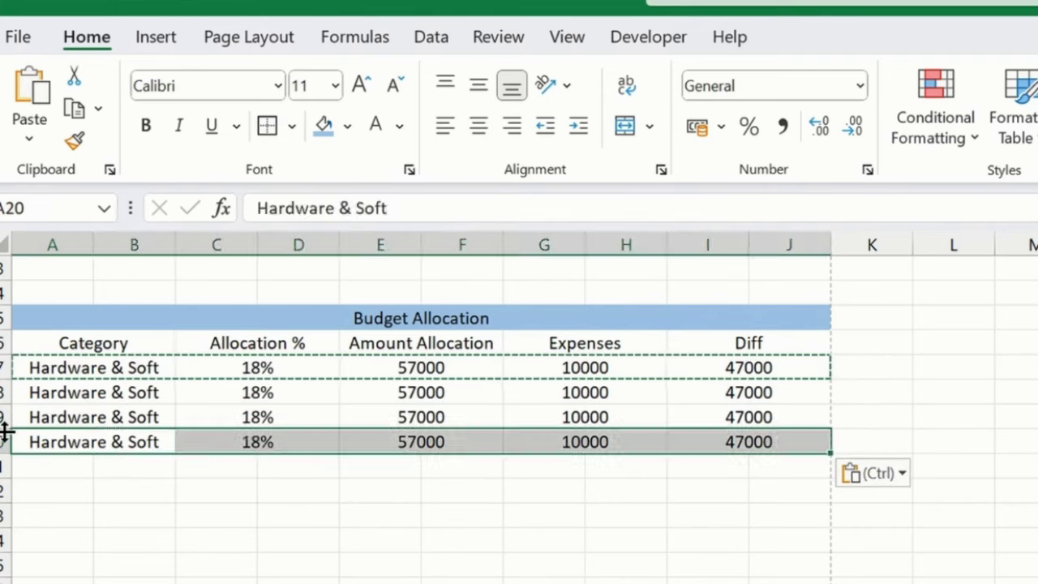
key("Down")
key("ctrl+v")
key("Down")
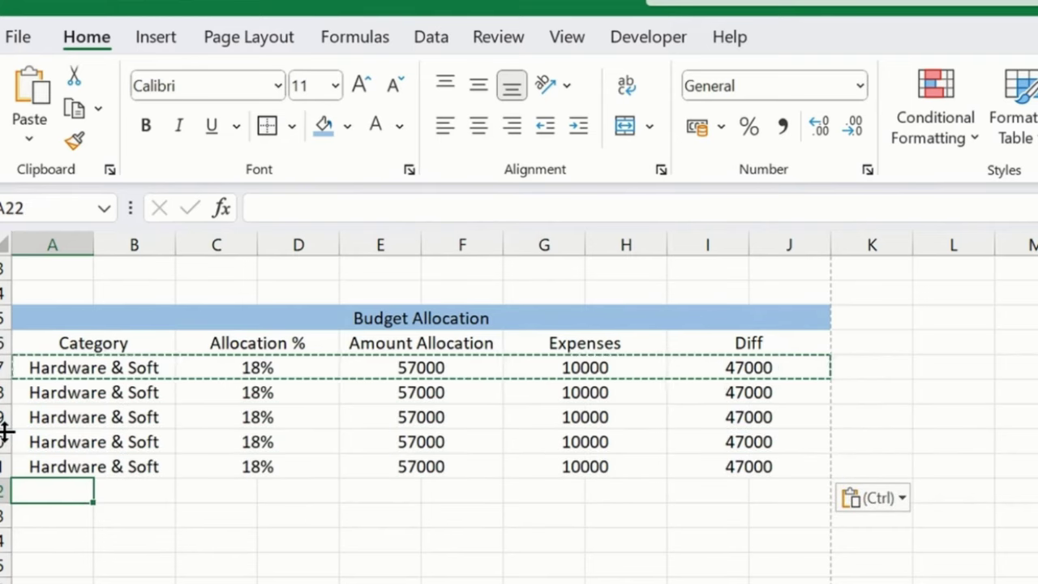
key("ctrl+v")
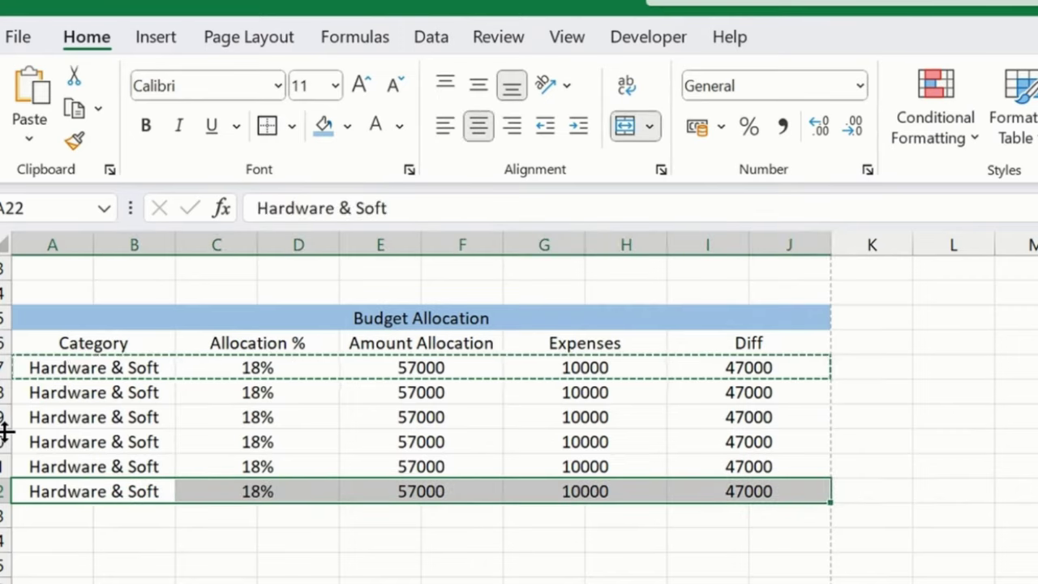
key("Escape")
Step: Rename the category in A18 as "Outbound Services"
key("Up")
key("Up")
key("Up")
key("Up")
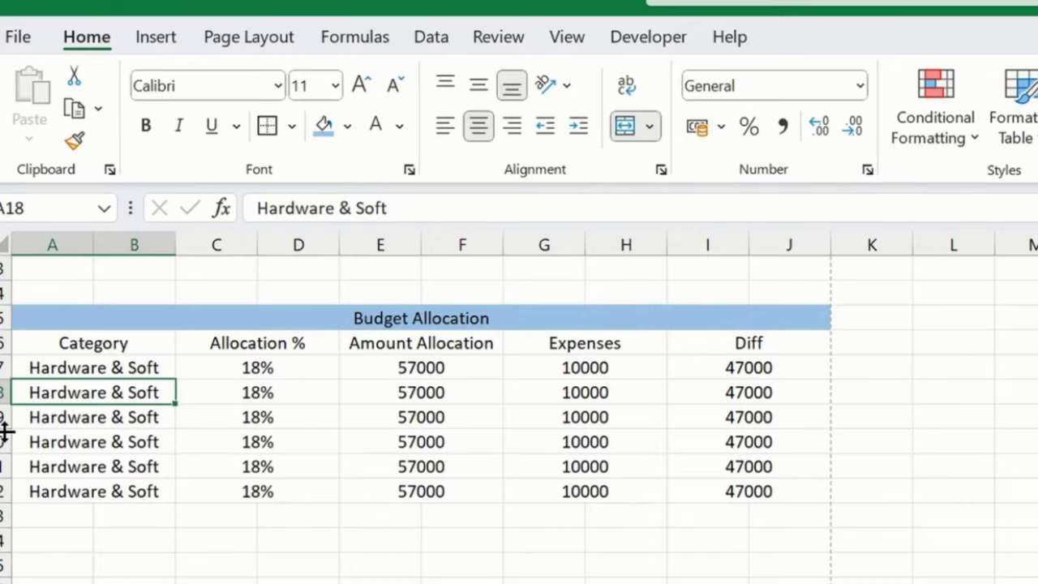
type("Out")
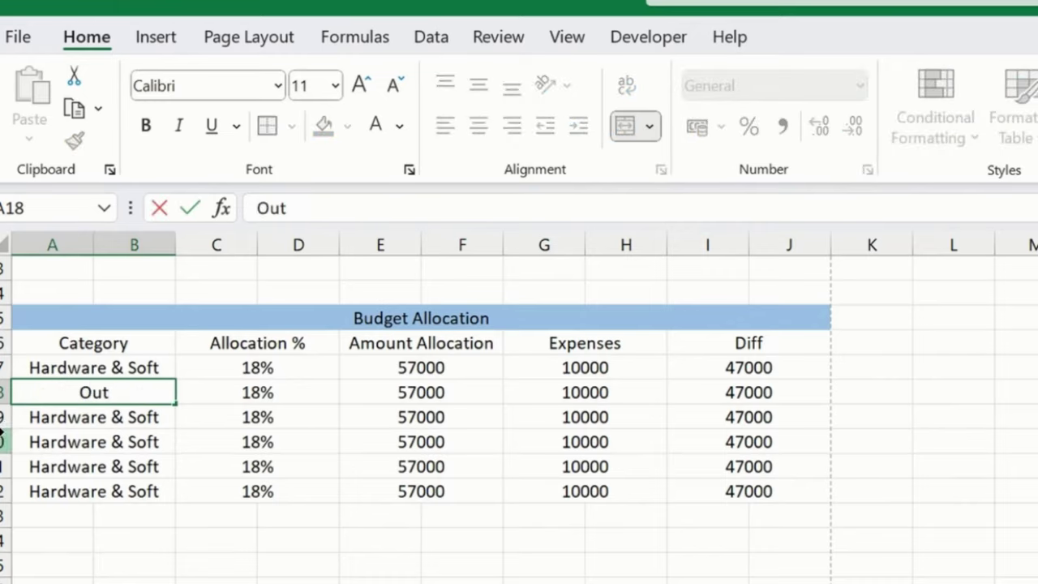
type("bound S")
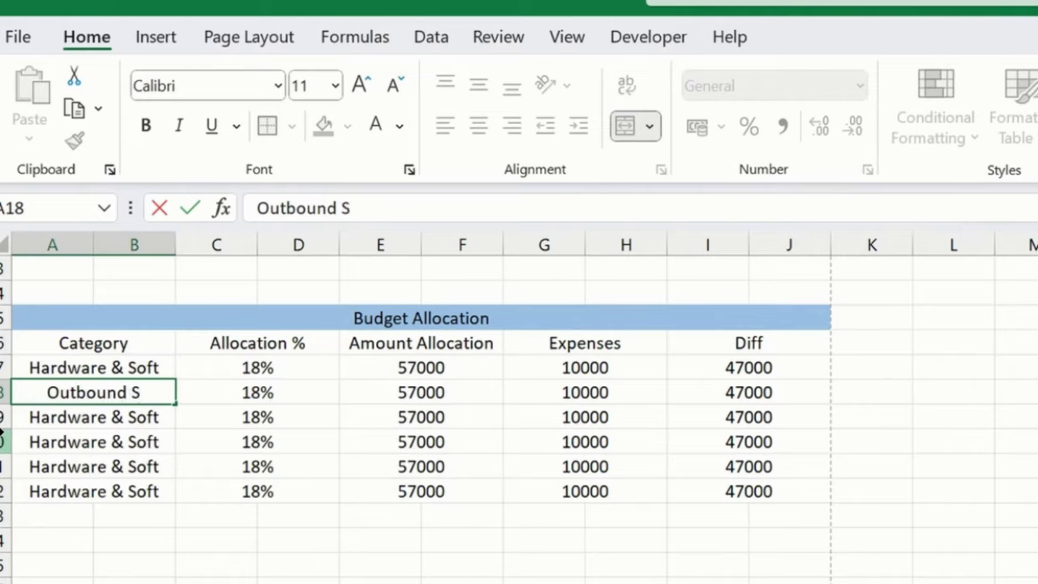
type("ervices")
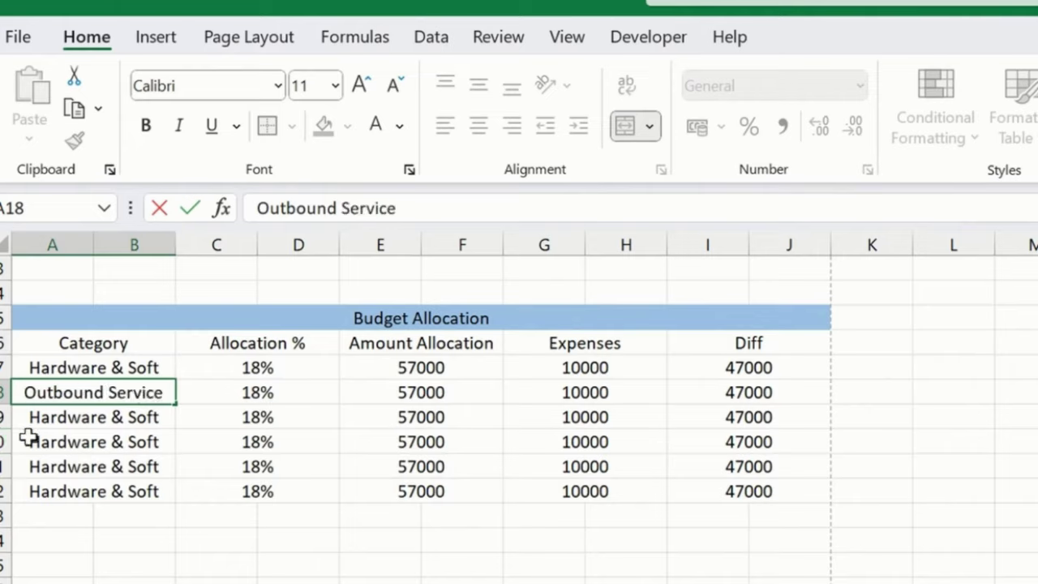
key("Return")
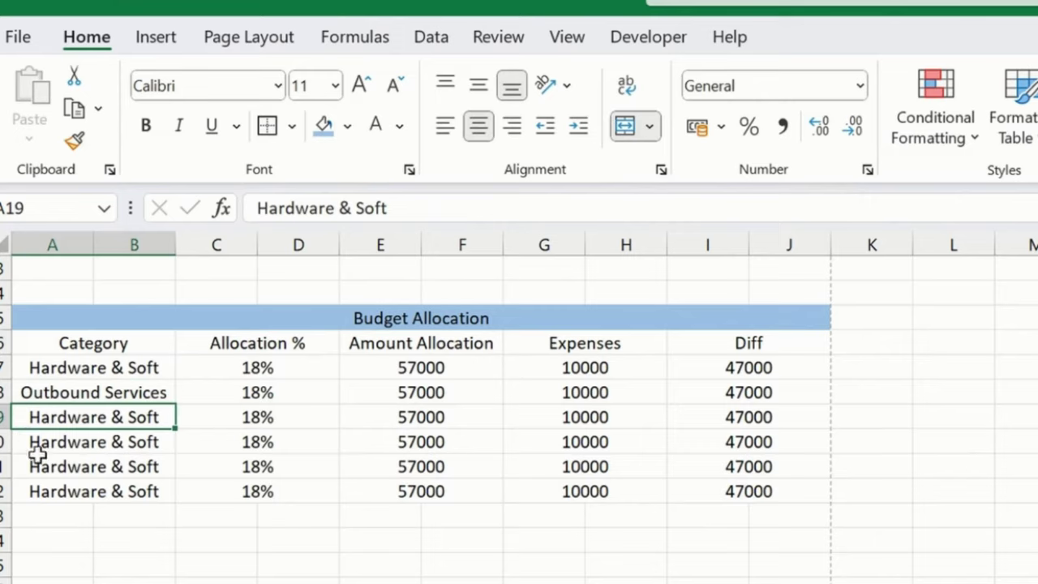
type("Communication")
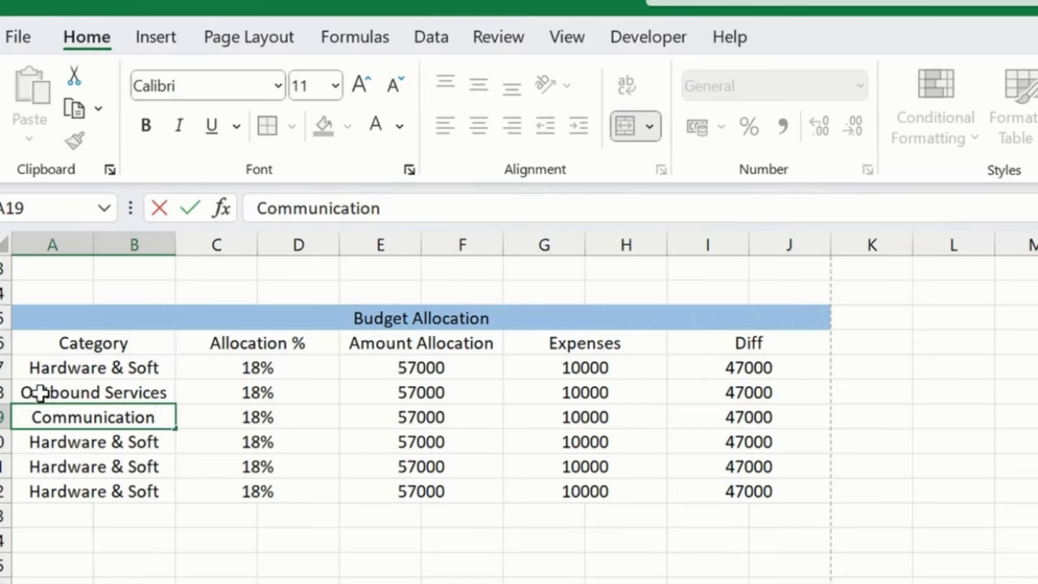
key("BackSpace")
key("BackSpace")
key("BackSpace")
key("BackSpace")
key("BackSpace")
key("BackSpace")
key("BackSpace")
key("BackSpace")
key("BackSpace")
key("BackSpace")
key("BackSpace")
key("BackSpace")
Step: Rename the category in A19 as "Teams / Netowrk"
type("T")
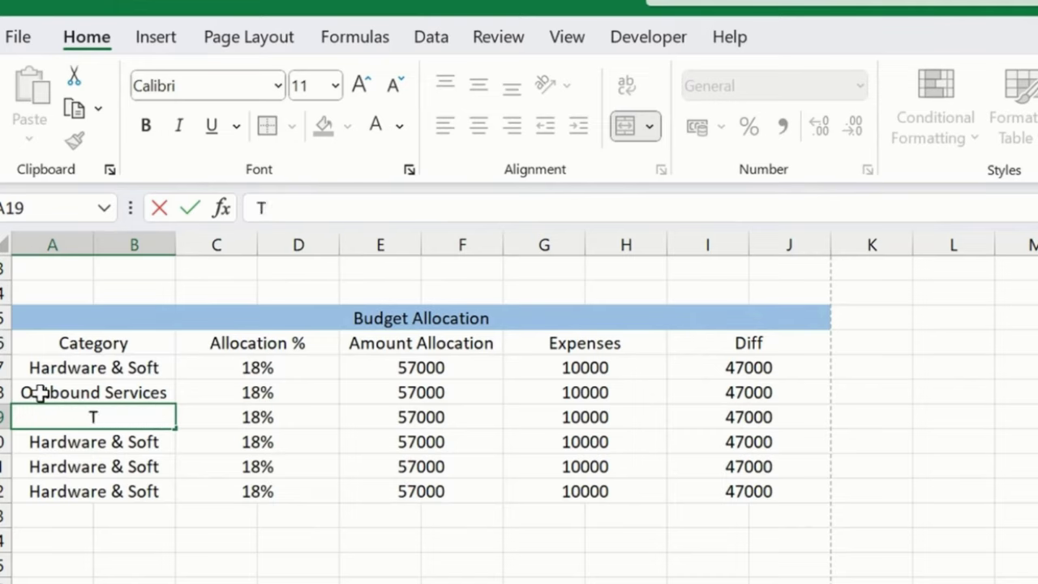
type("eams / ")
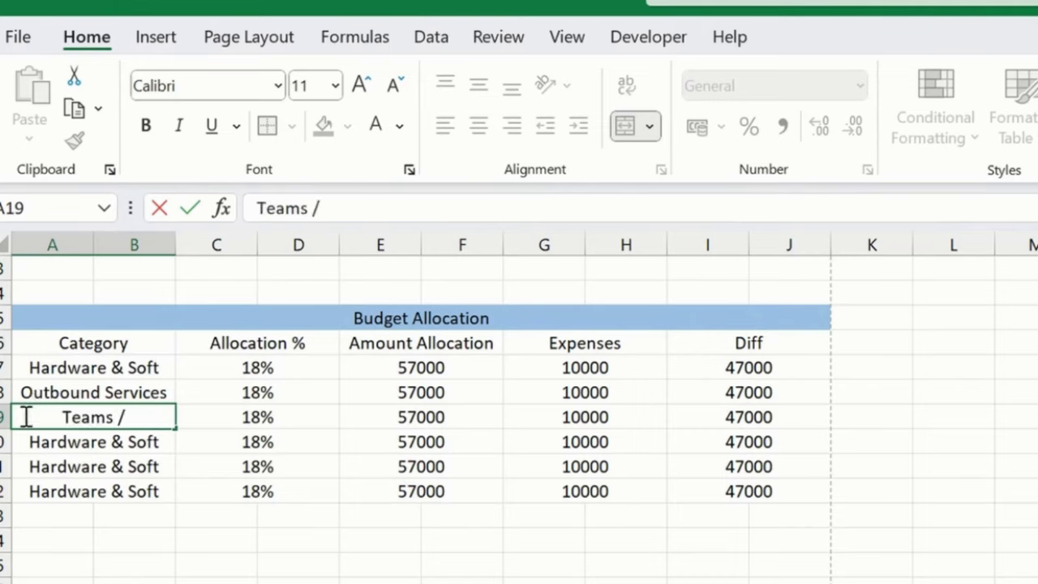
type("Conne")
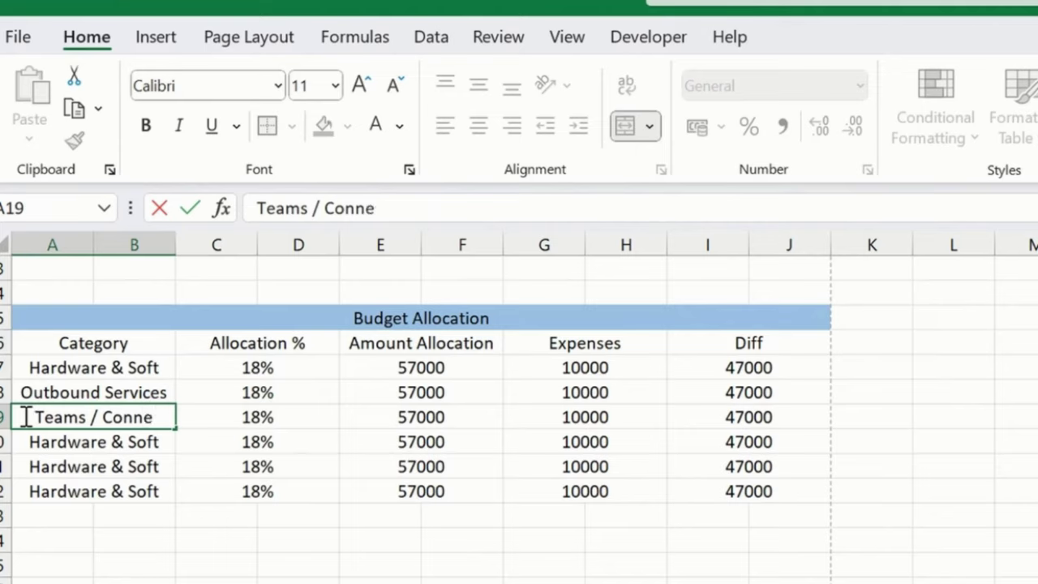
key("BackSpace")
key("BackSpace")
key("BackSpace")
key("BackSpace")
key("BackSpace")
type("Et")
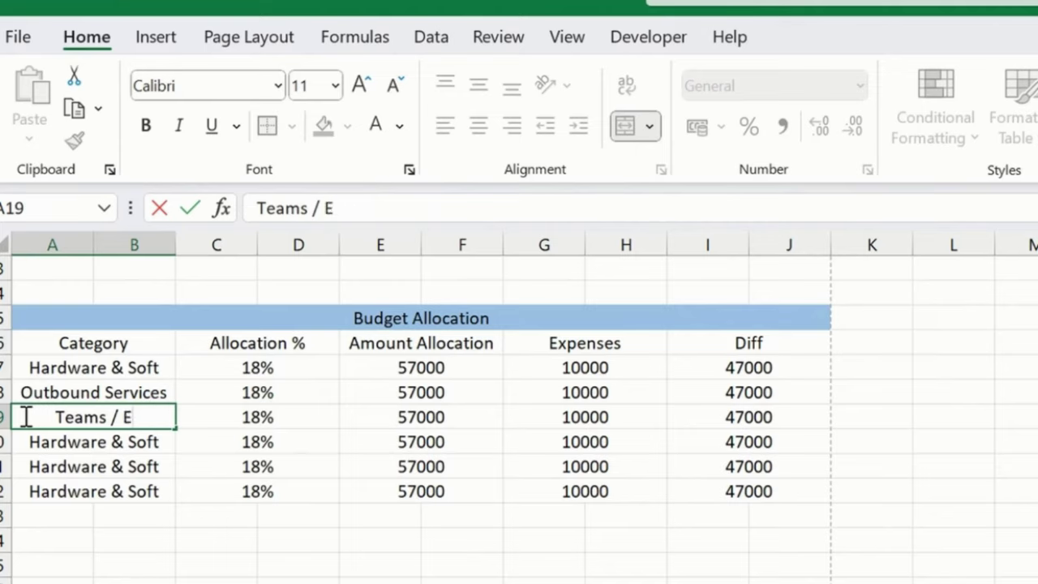
key("BackSpace")
key("BackSpace")
type("Netowrk")
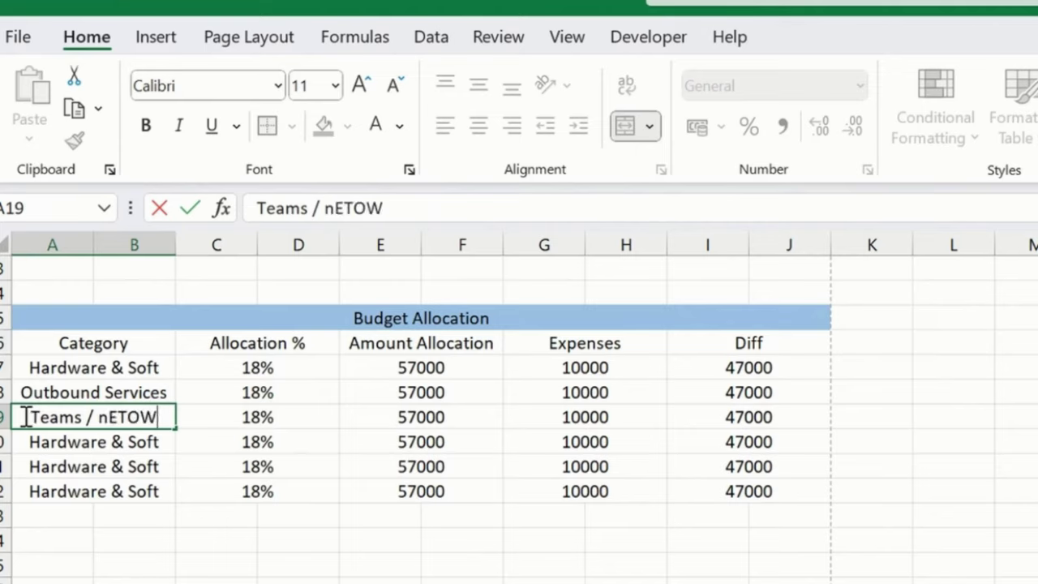
key("Return")
Step: Correct the spelling of the second word in A19 so the category reads "Teams / Network"
left_click(24, 417)
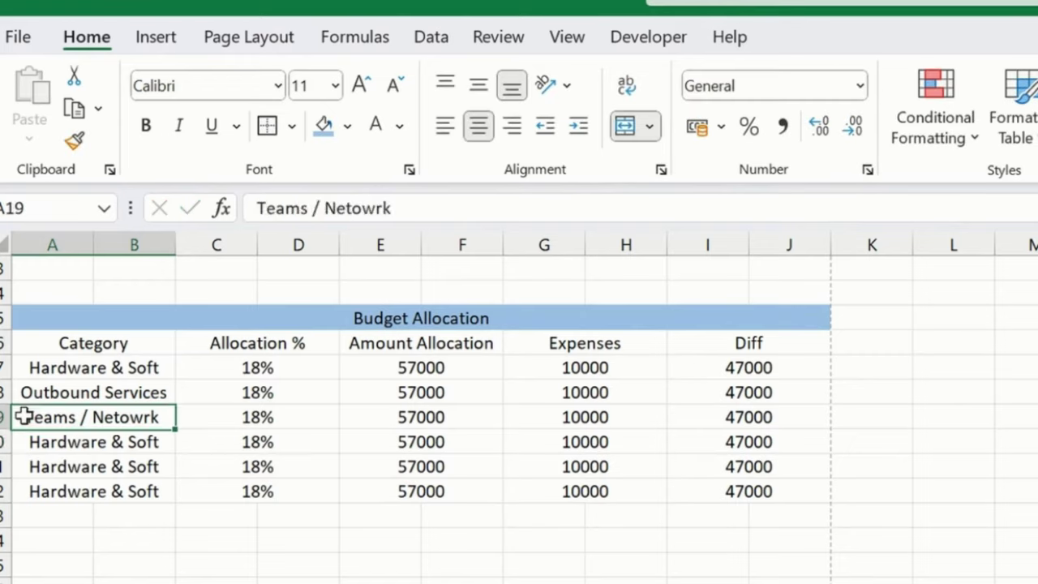
double_click(357, 209)
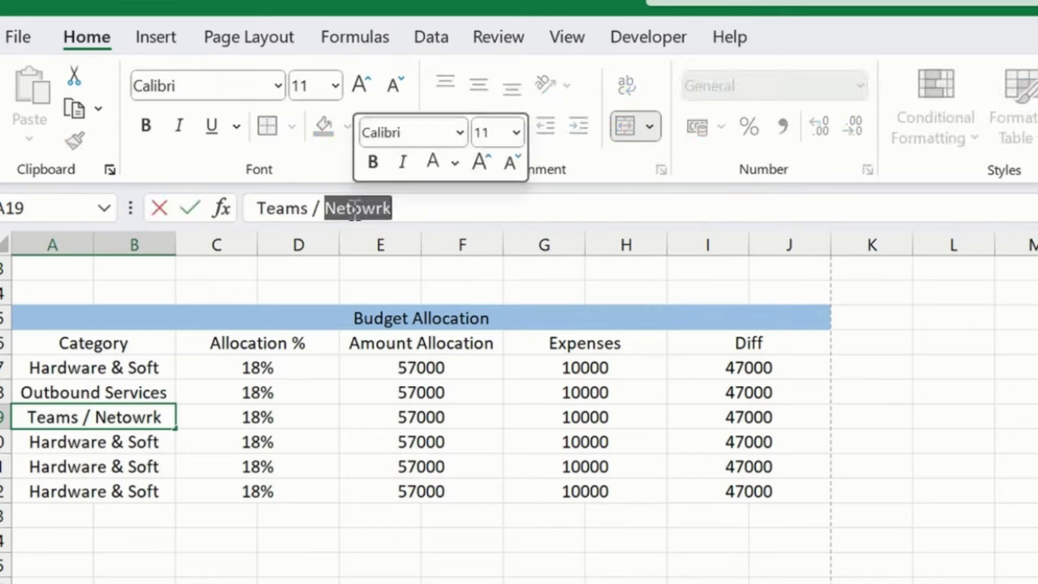
type("Newo")
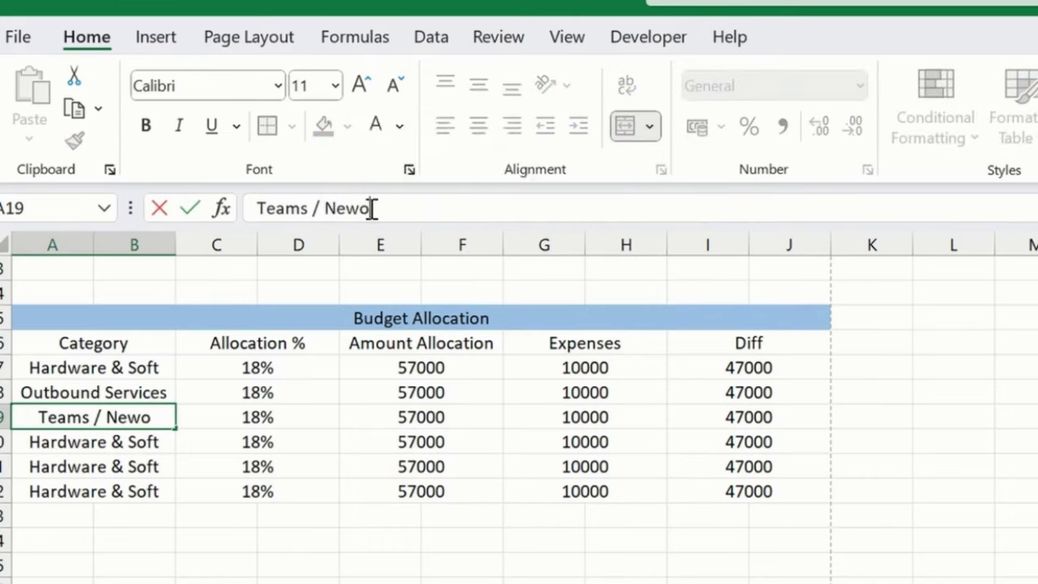
key("BackSpace")
key("BackSpace")
type("twork")
key("Return")
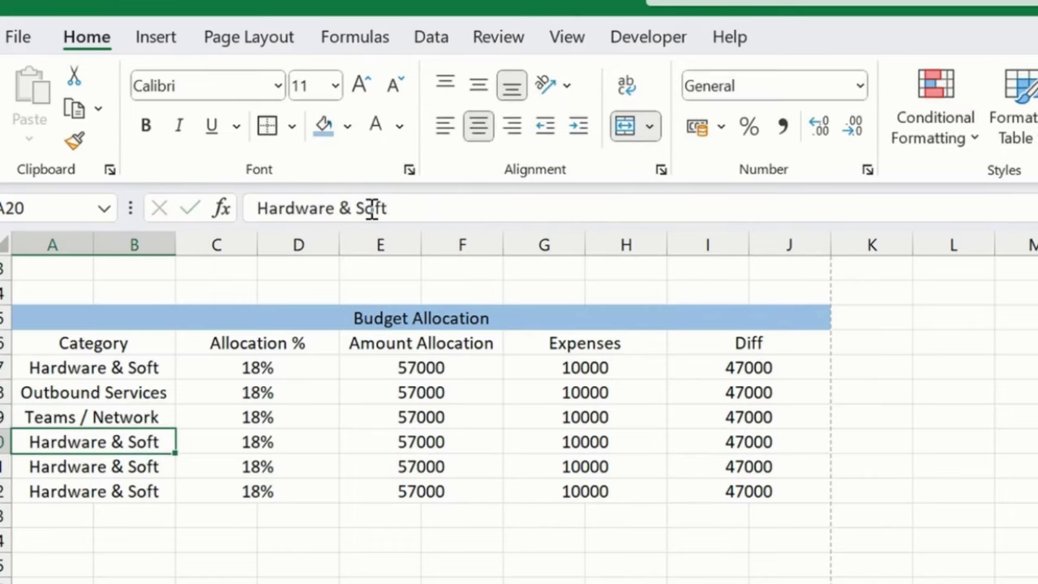
Step: Rename the category in A20 as "Other Expenses"
key("Up")
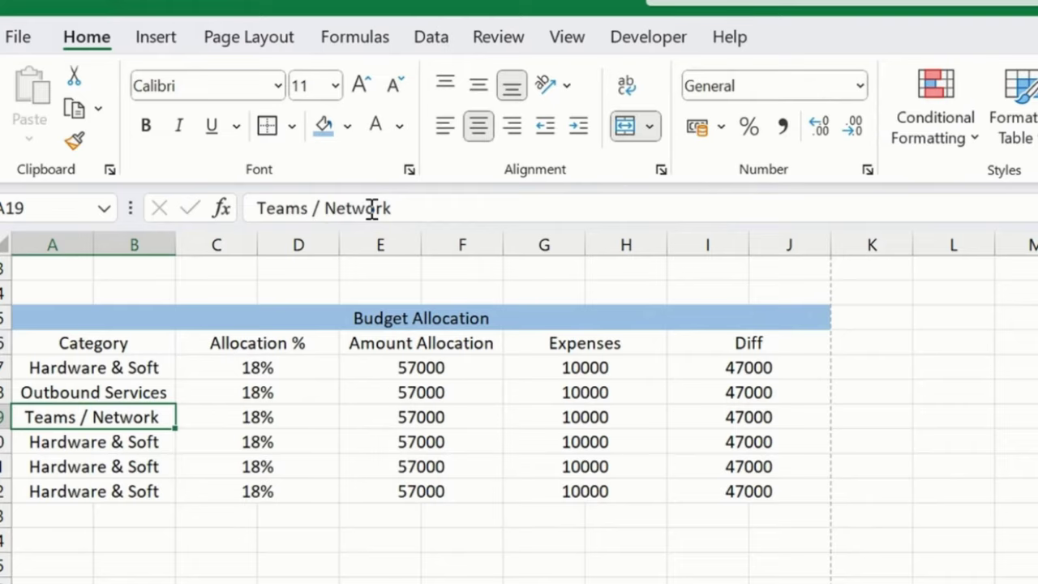
key("Down")
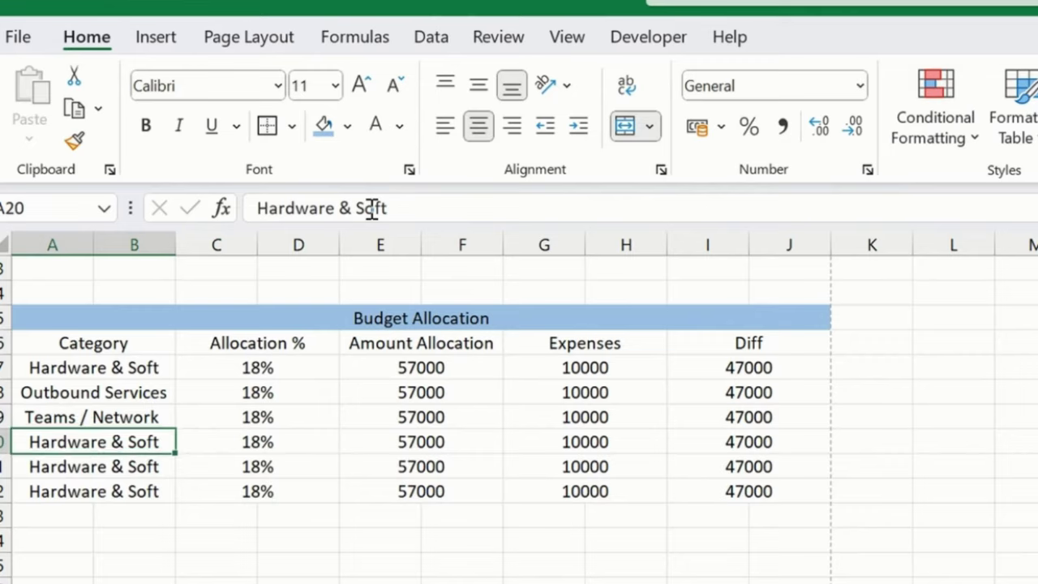
type("Othe")
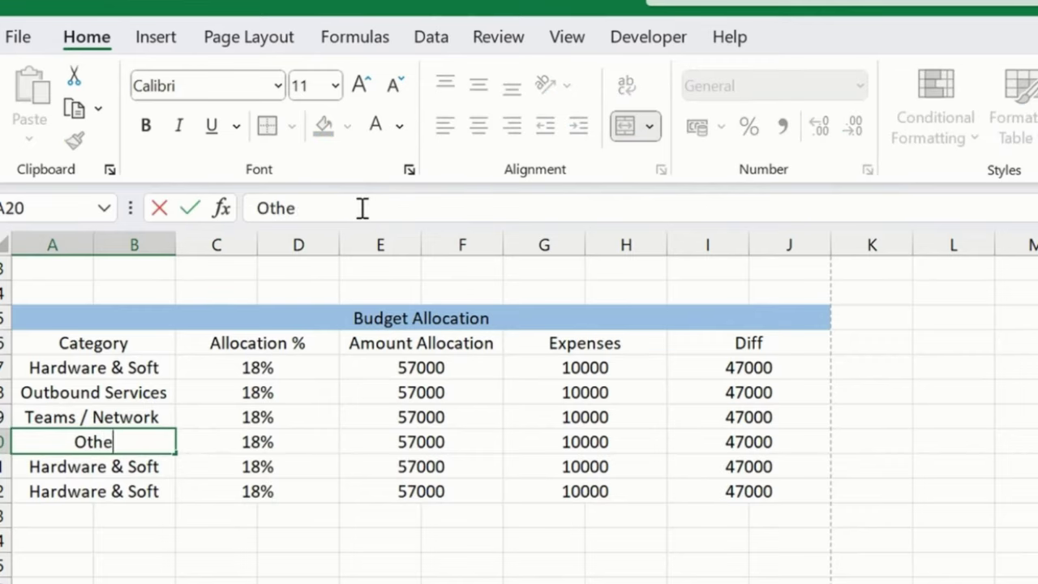
type("r Expe")
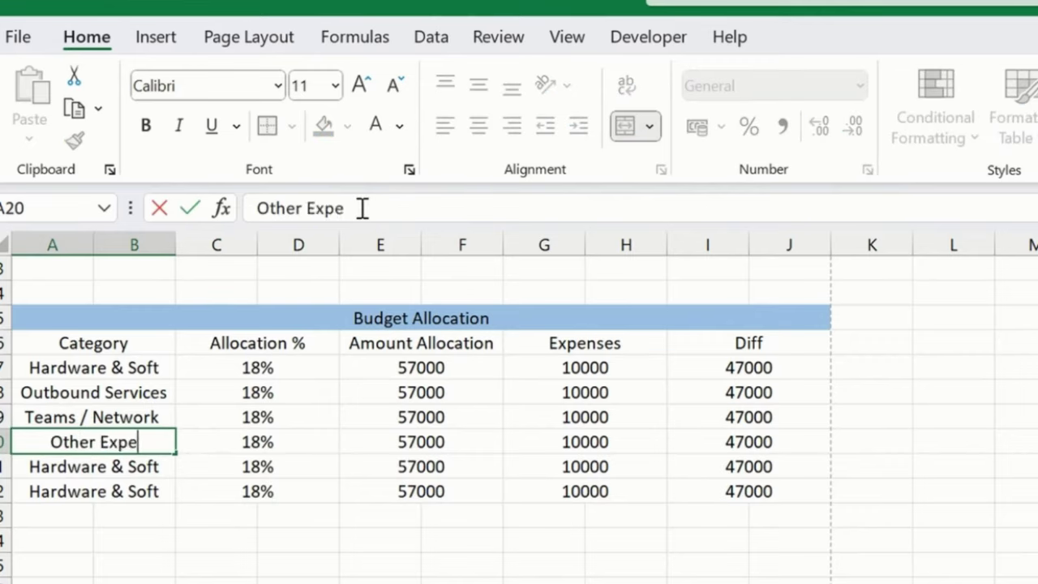
type("nses")
key("Return")
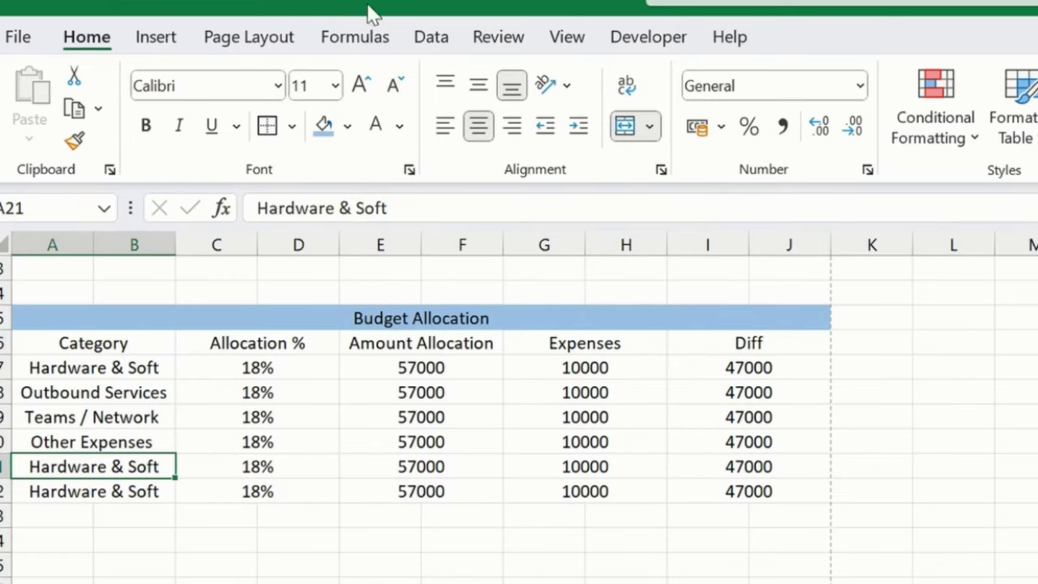
Step: Remove the surplus Hardware & Soft entries by deleting the contents of rows 21 to 23
left_click(4, 467)
left_click_drag(4, 467, 4, 517)
key("Delete")
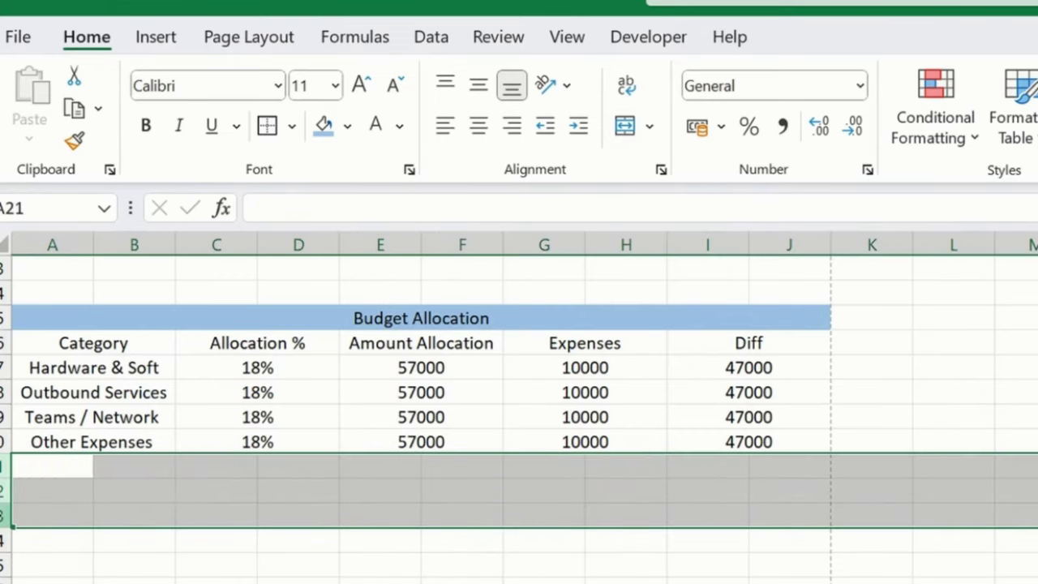
key("Up")
Step: Set the Amount Allocation for Outbound Services in E18 to 29000
left_click(257, 442)
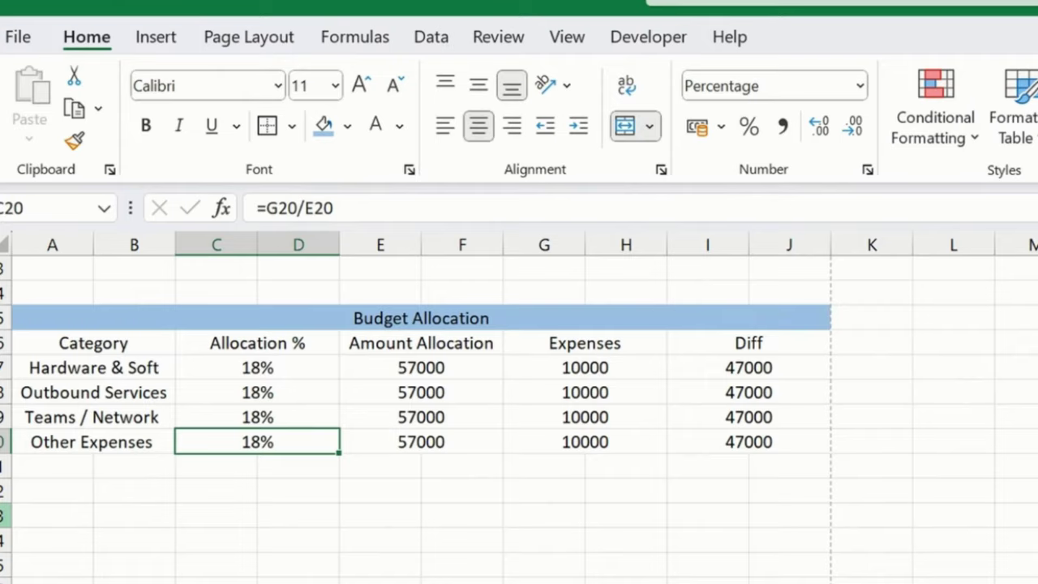
key("Up")
key("Up")
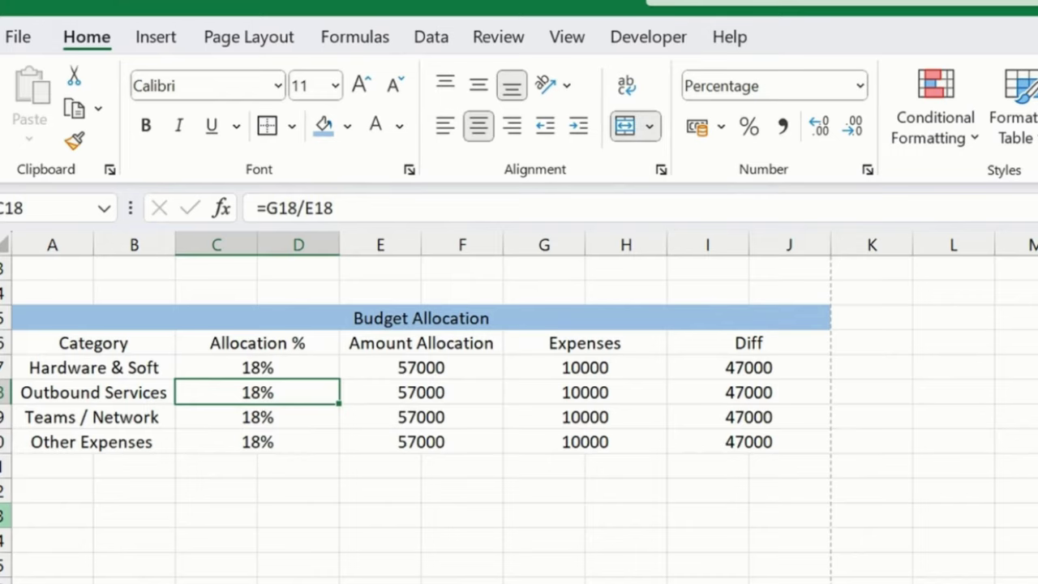
left_click(421, 368)
left_click(421, 393)
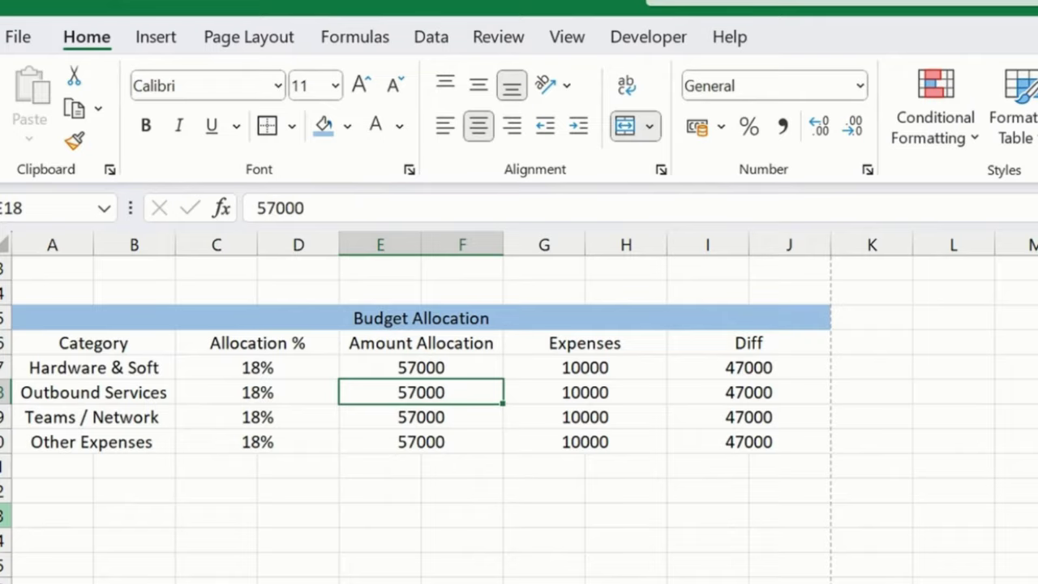
type("2")
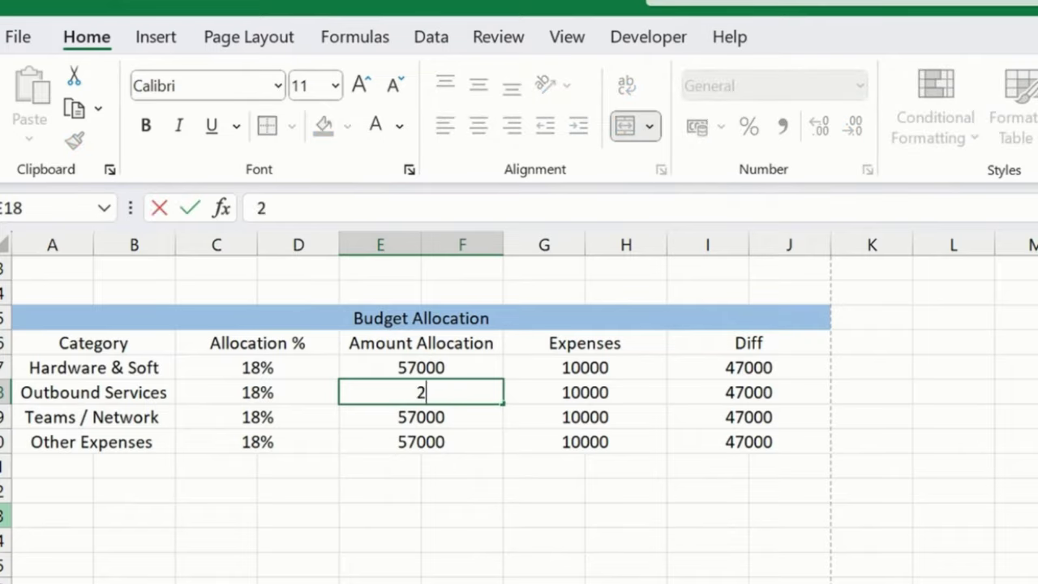
type("90000")
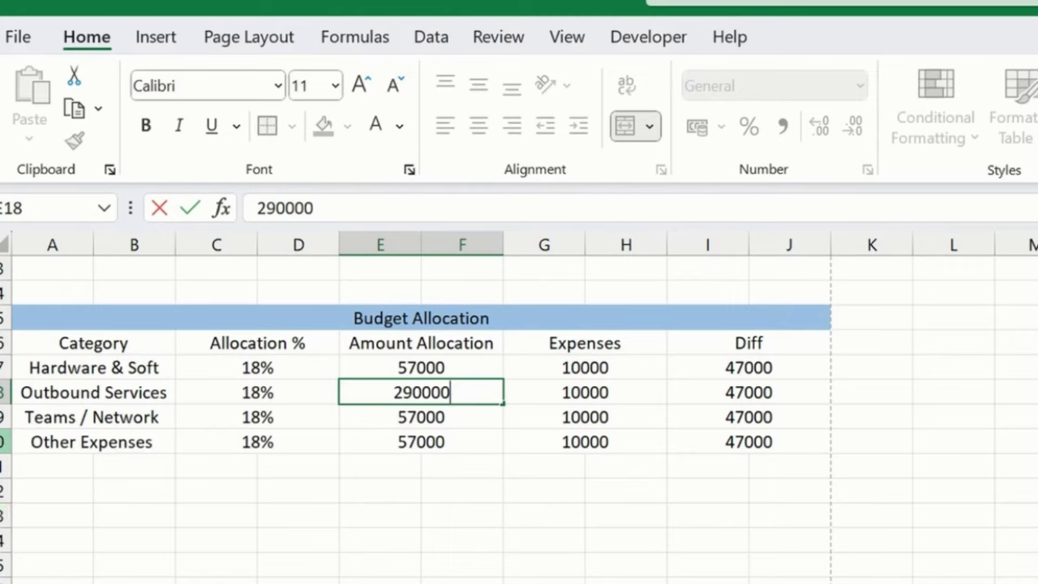
type("0")
key("BackSpace")
key("BackSpace")
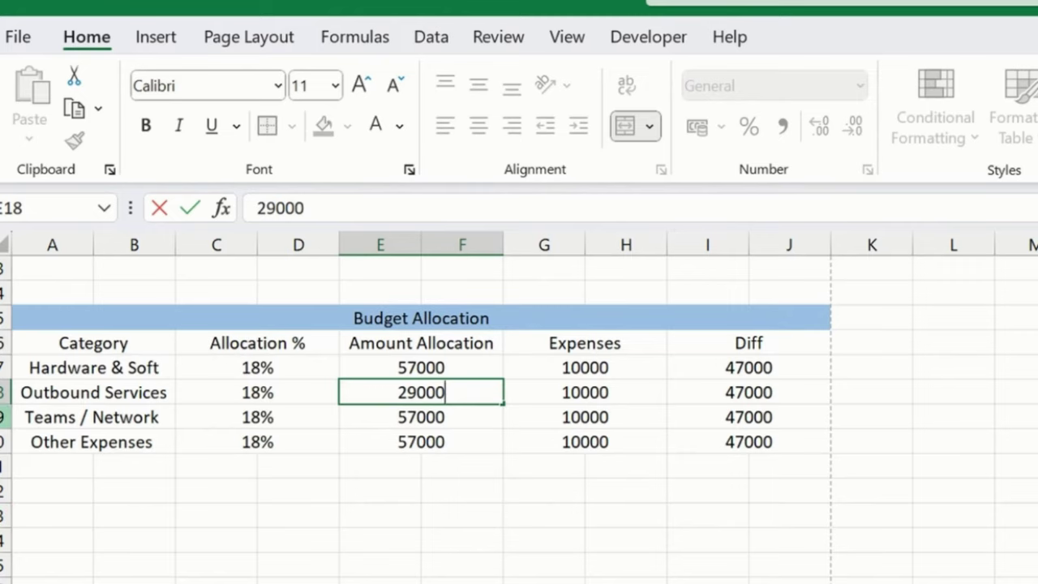
key("Return")
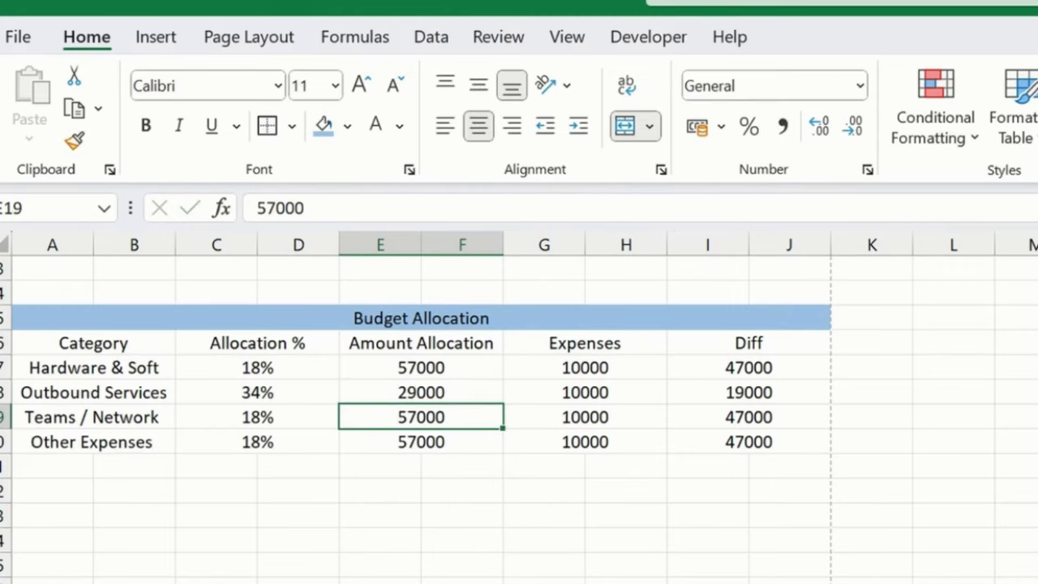
Step: Enter the formula =RANDBETWEEN(3000,6000) in E17 as the Amount Allocation for Hardware & Soft
key("Up")
key("Up")
type("=rand")
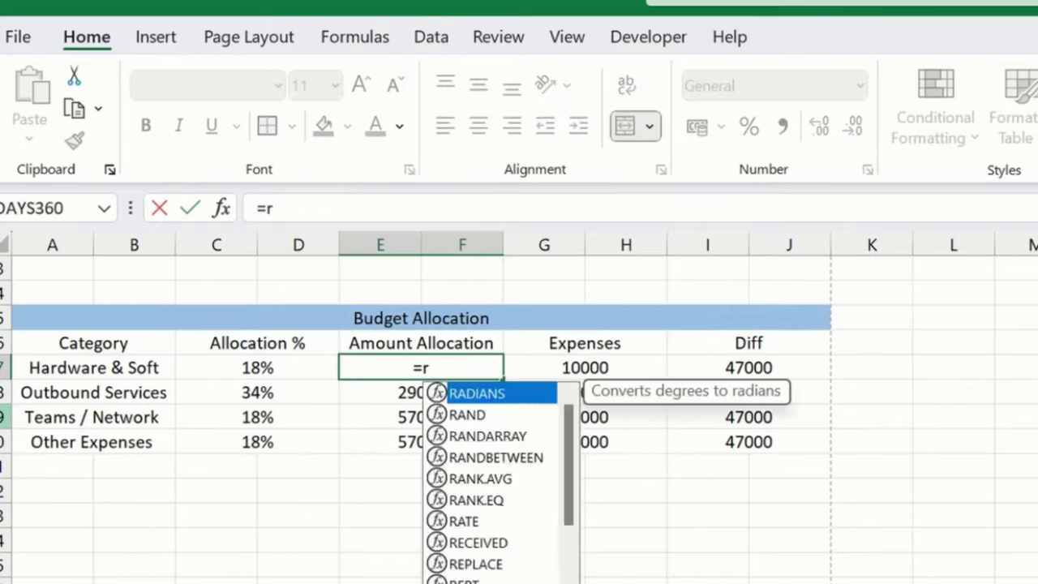
key("Down")
key("Down")
key("Tab")
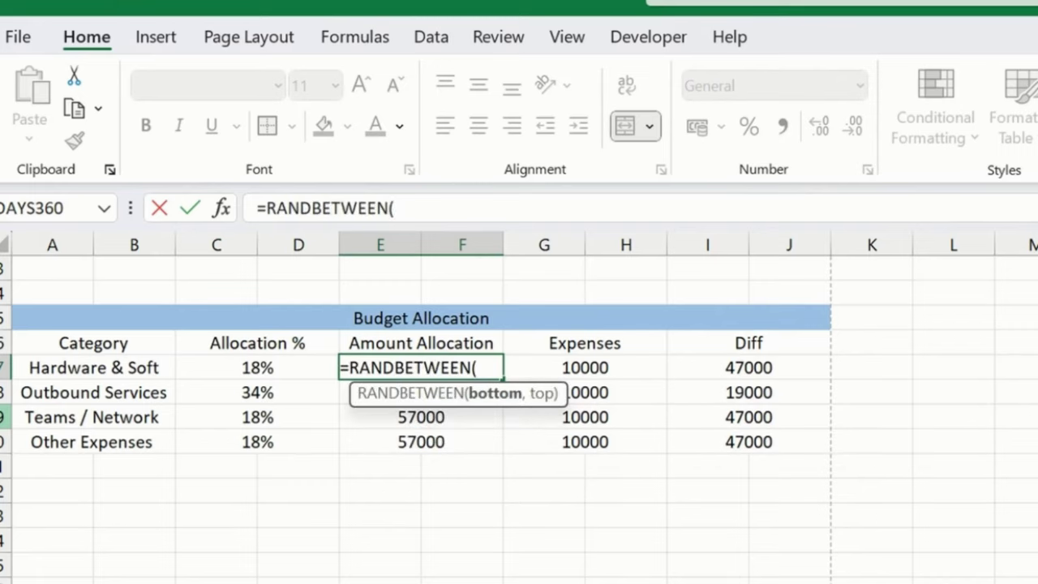
type("300-0")
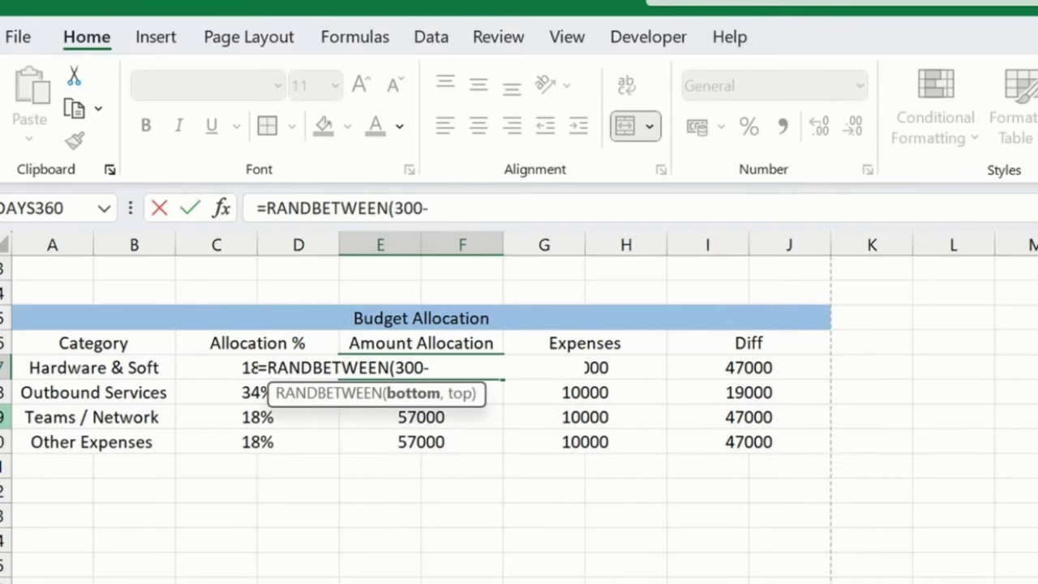
key("BackSpace")
key("BackSpace")
type("00,6000")
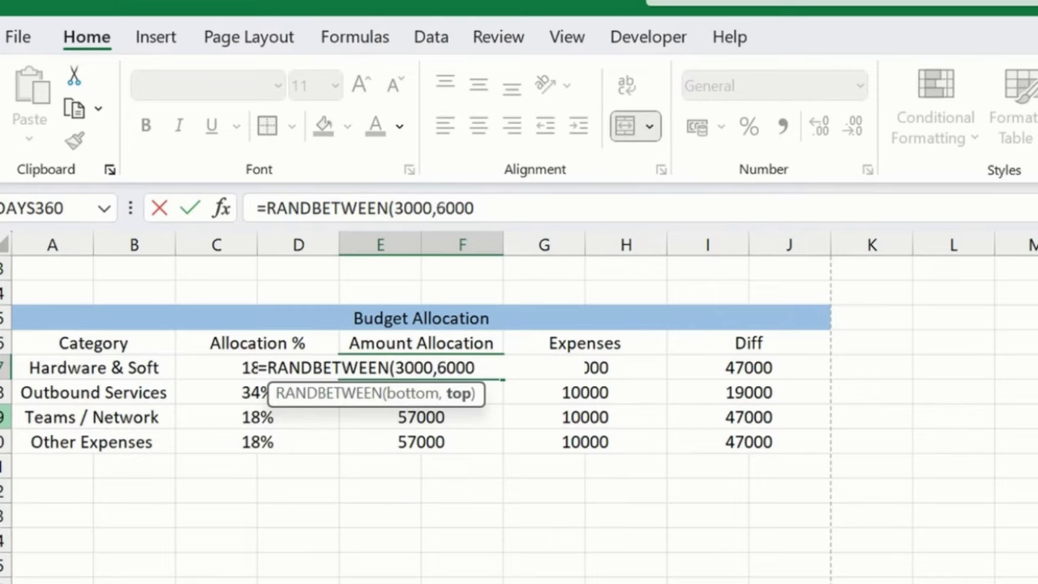
key("Return")
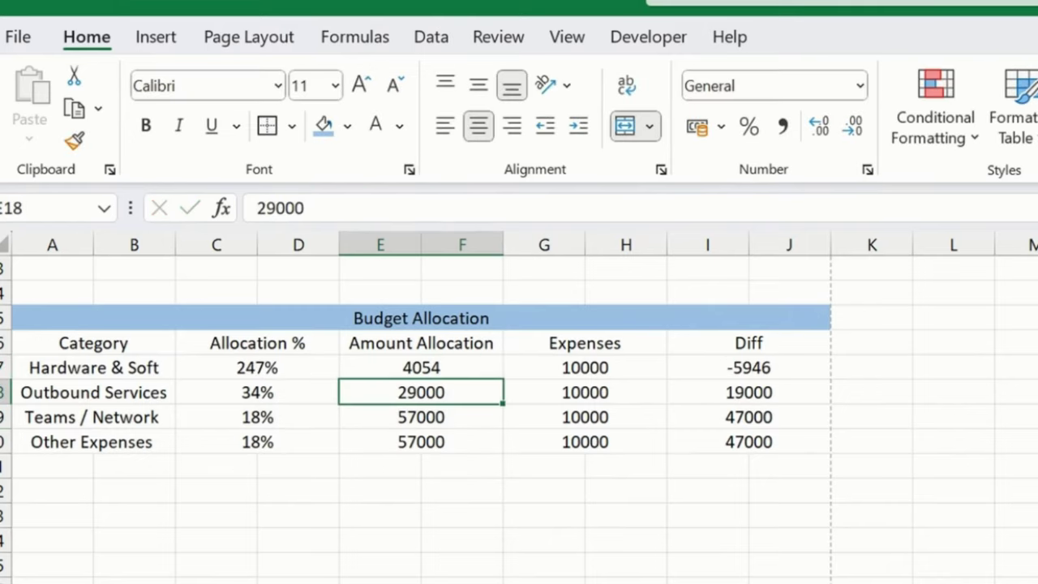
Step: Fill the E17 formula down through E20 and apply the ₹ Accounting number format to these Amount Allocation cells
left_click(420, 367)
left_click_drag(421, 367, 420, 442)
key("ctrl+d")
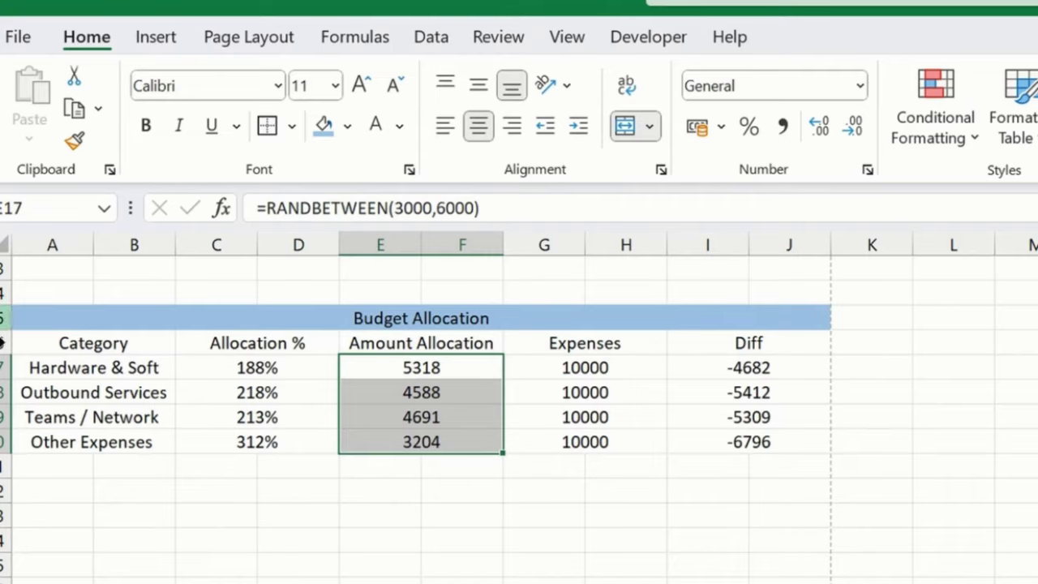
left_click(696, 128)
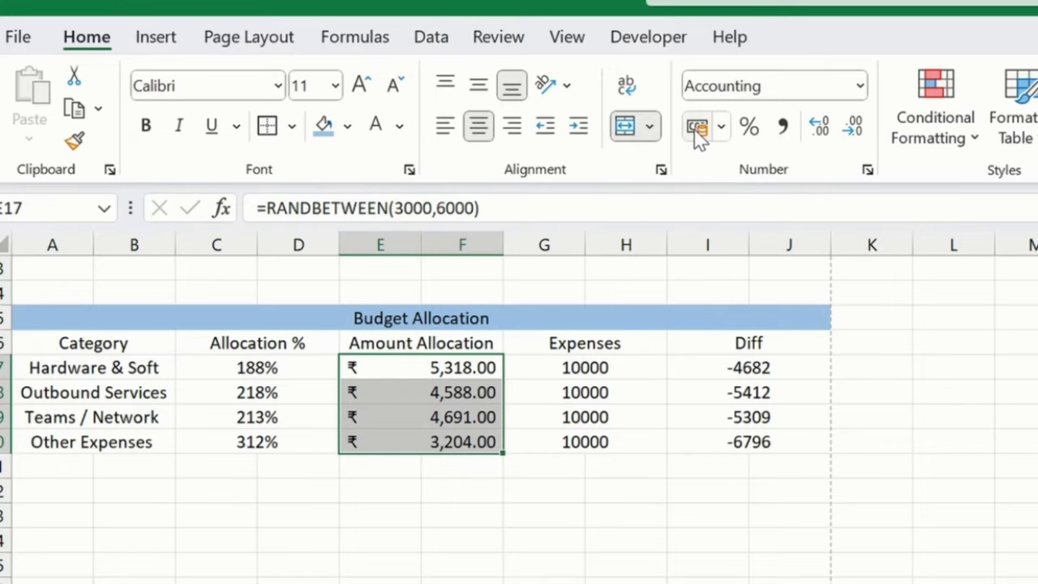
left_click(472, 487)
left_click(463, 393)
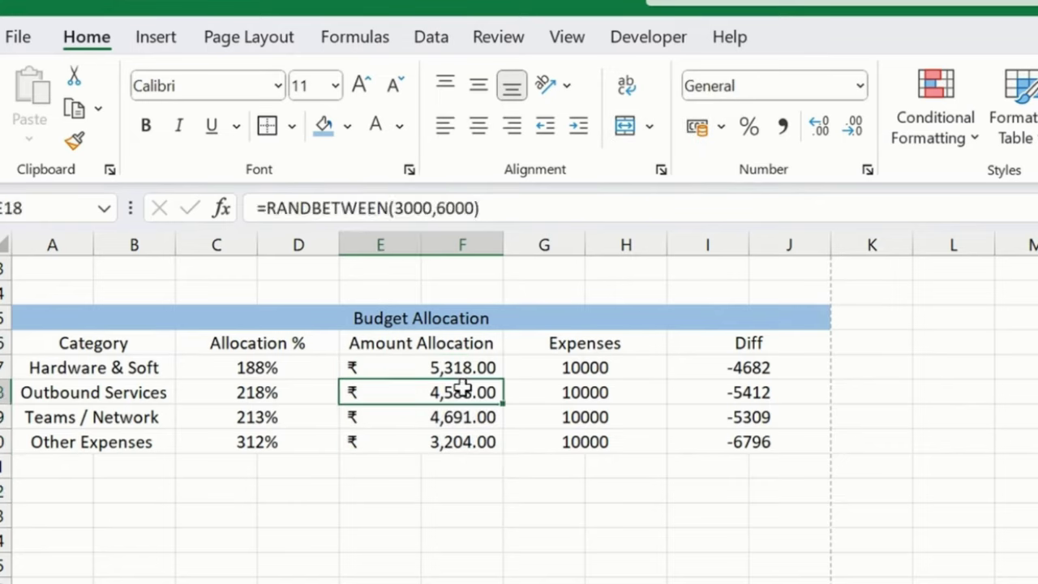
Step: Set the Hardware & Soft Expenses value in G17 to 80000
left_click(245, 359)
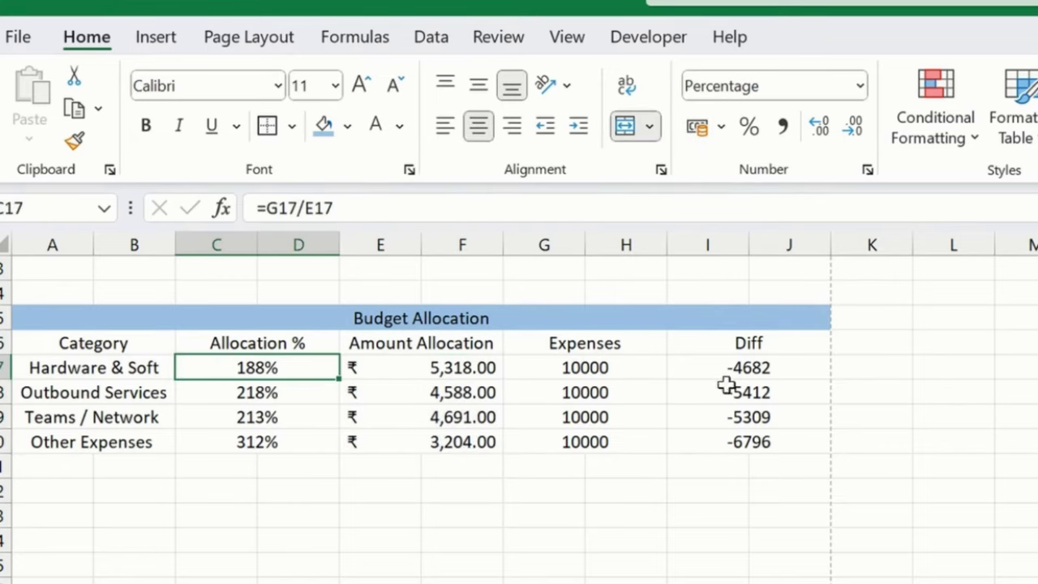
left_click_drag(618, 366, 619, 447)
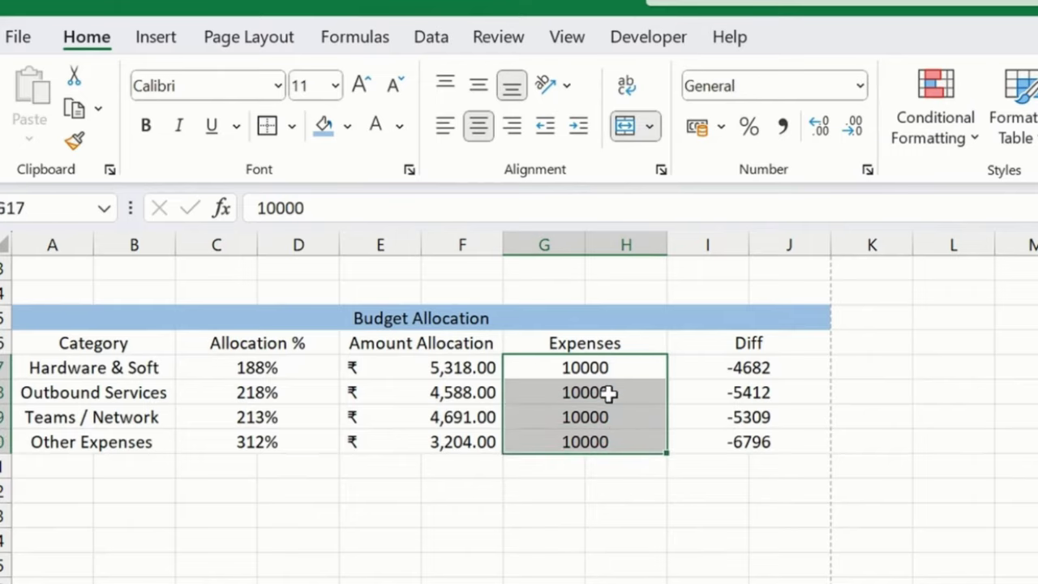
left_click(609, 372)
left_click(621, 444)
left_click(585, 373)
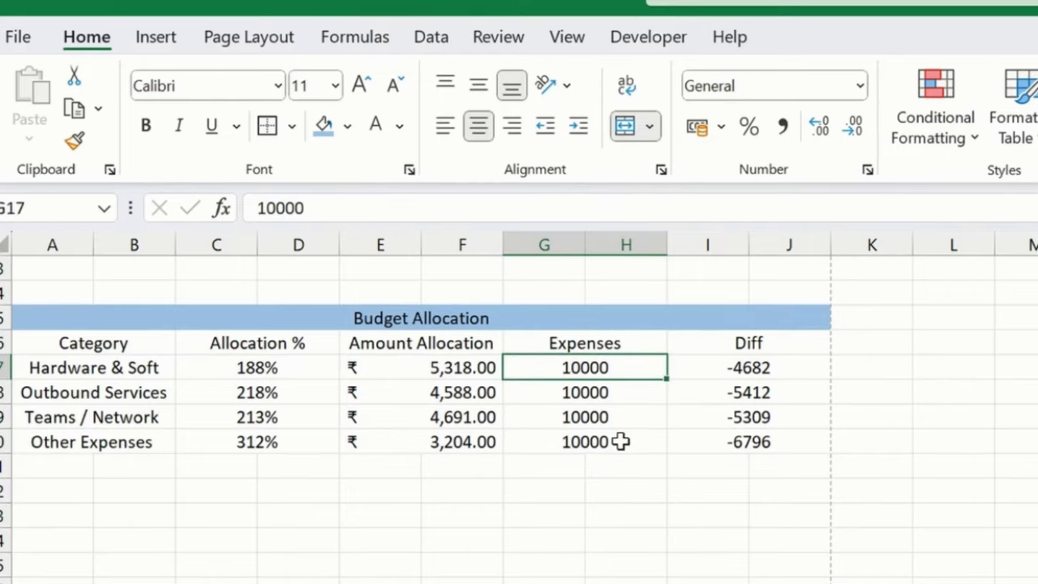
type("8000]")
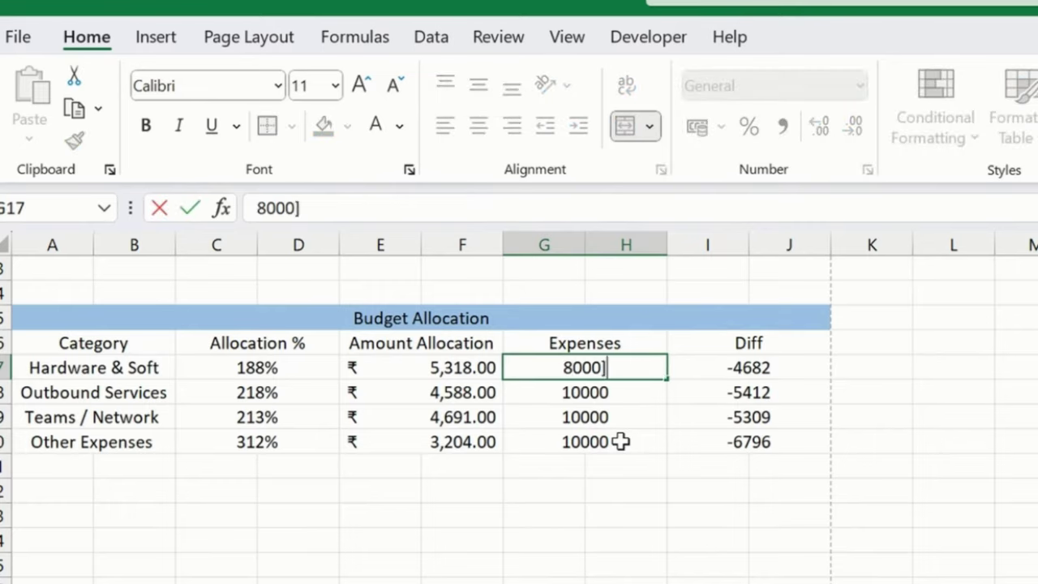
key("BackSpace")
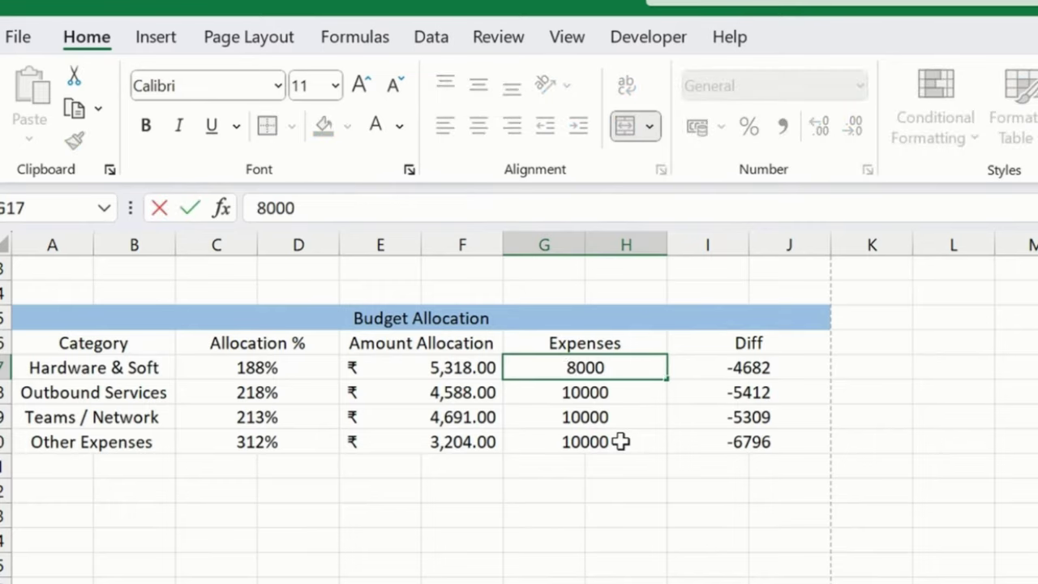
type("0")
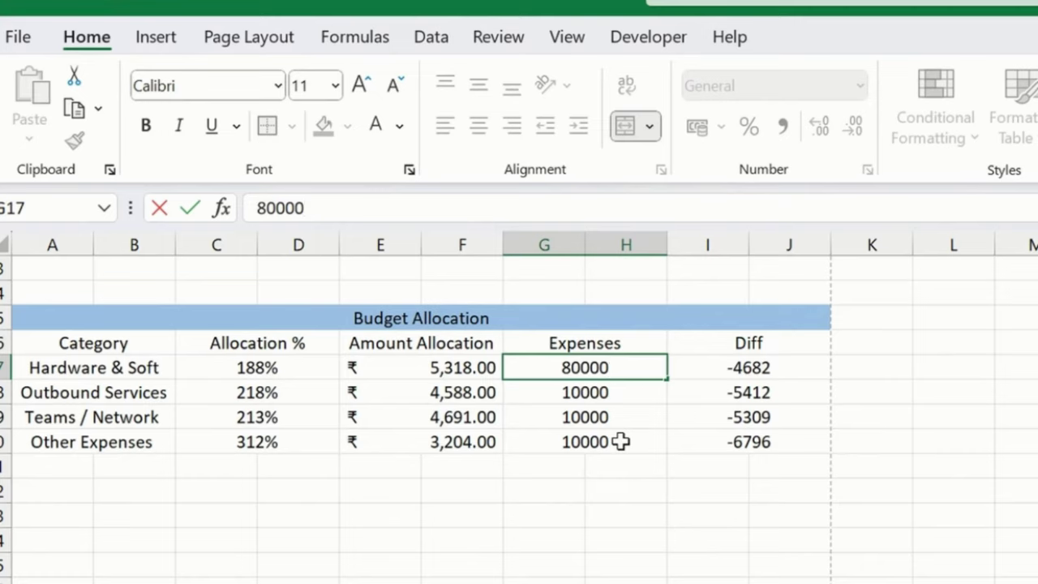
key("Return")
Step: Fill the 80000 Expenses value from G17 down through G20
key("Up")
key("shift+Down")
key("shift+Down")
key("shift+Down")
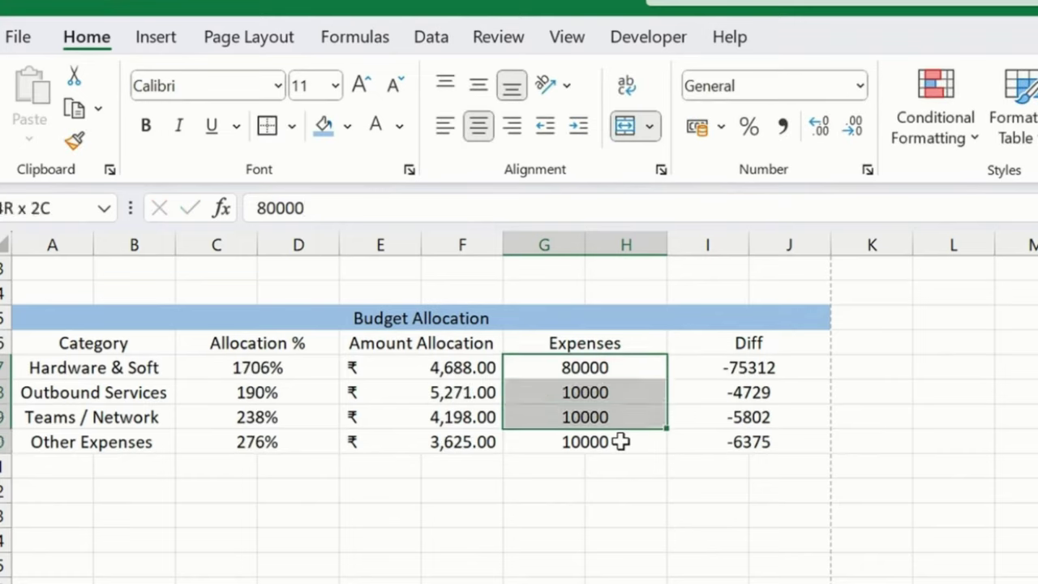
key("ctrl+d")
Step: Set the Teams / Network Expenses value in G19 to 60000
key("Down")
key("Down")
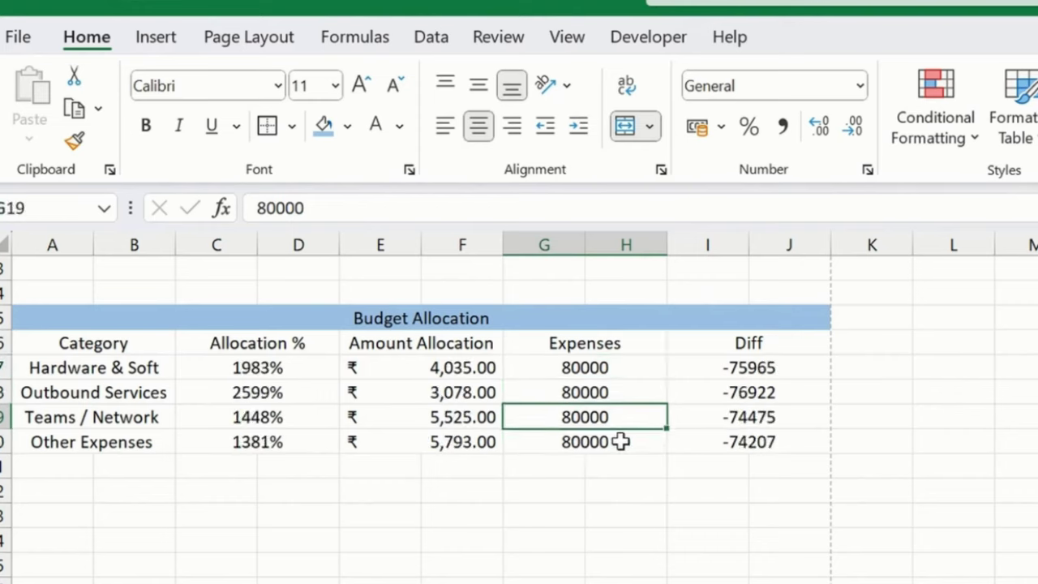
type("60000")
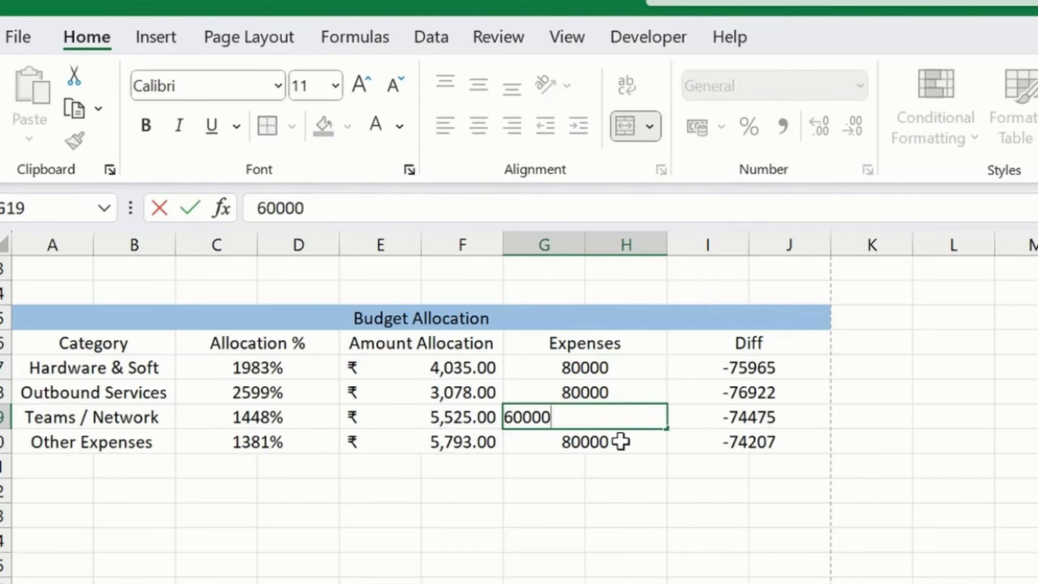
key("Return")
Step: Start a new conditional formatting rule for the Diff cells I17:I20 using the 3-Color Scale format style
key("Right")
key("Up")
key("Up")
key("Up")
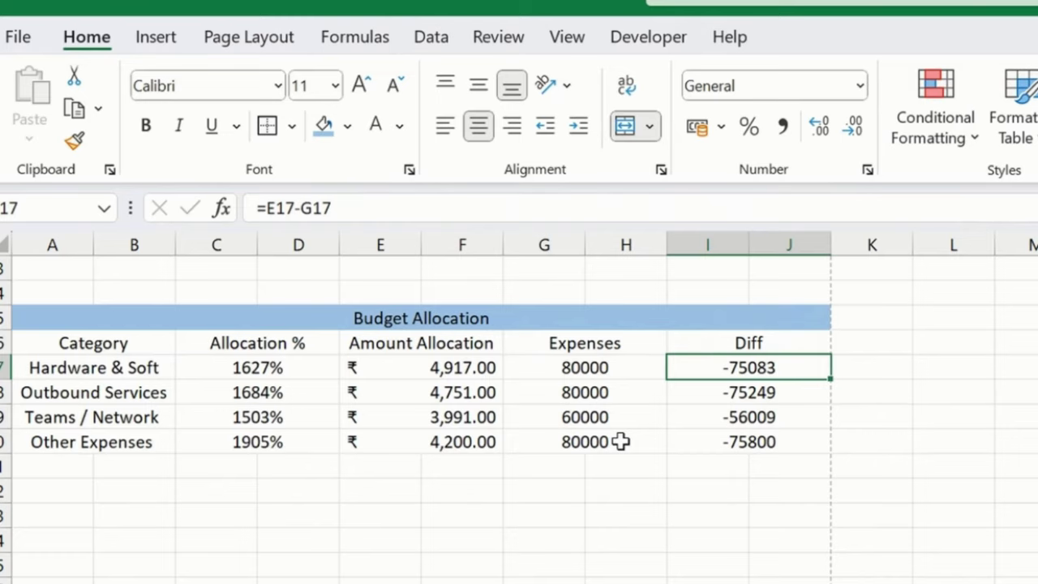
key("shift+Down")
key("shift+Down")
key("shift+Down")
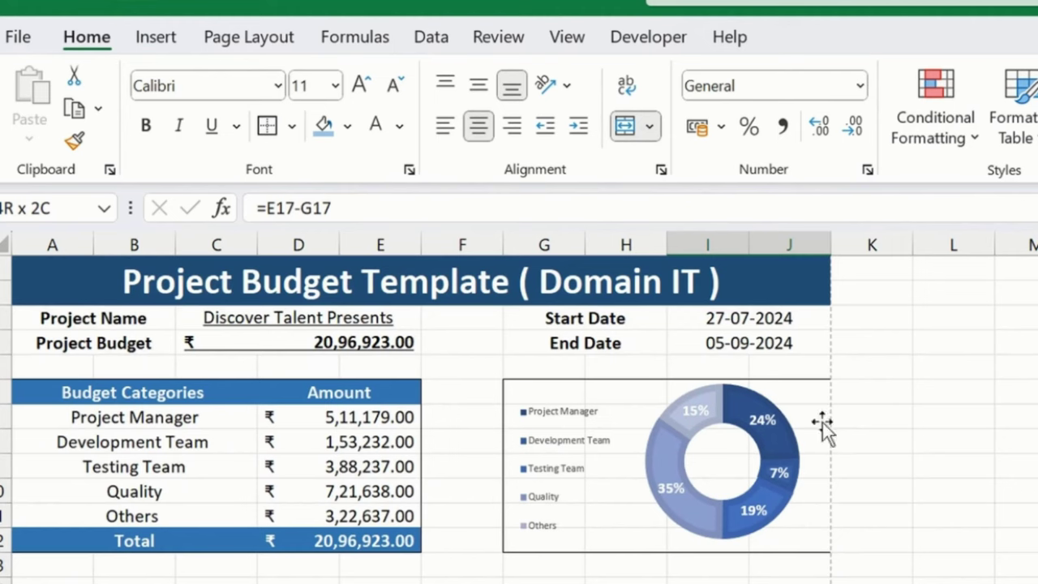
left_click(934, 130)
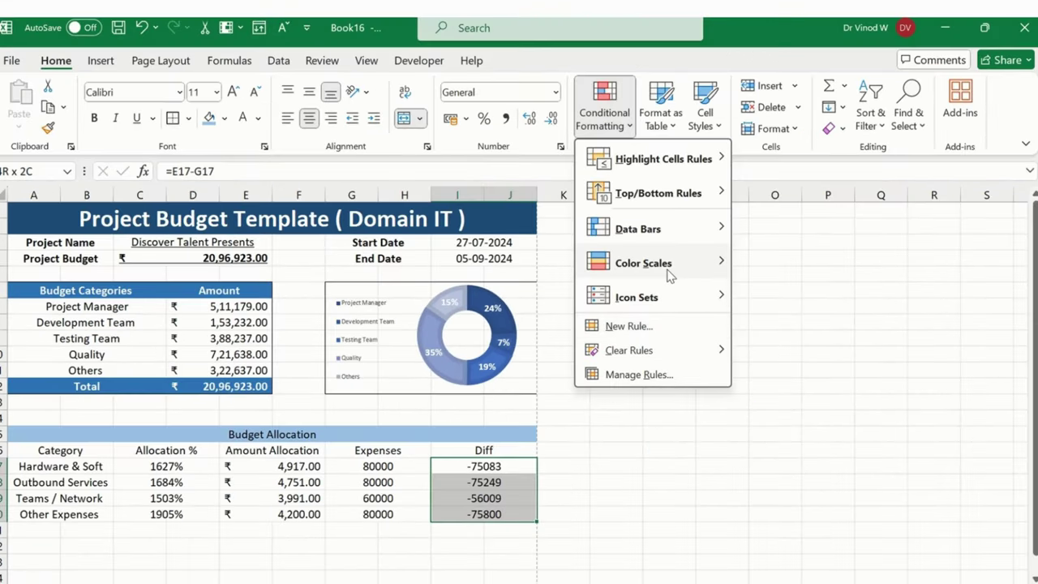
mouse_move(669, 276)
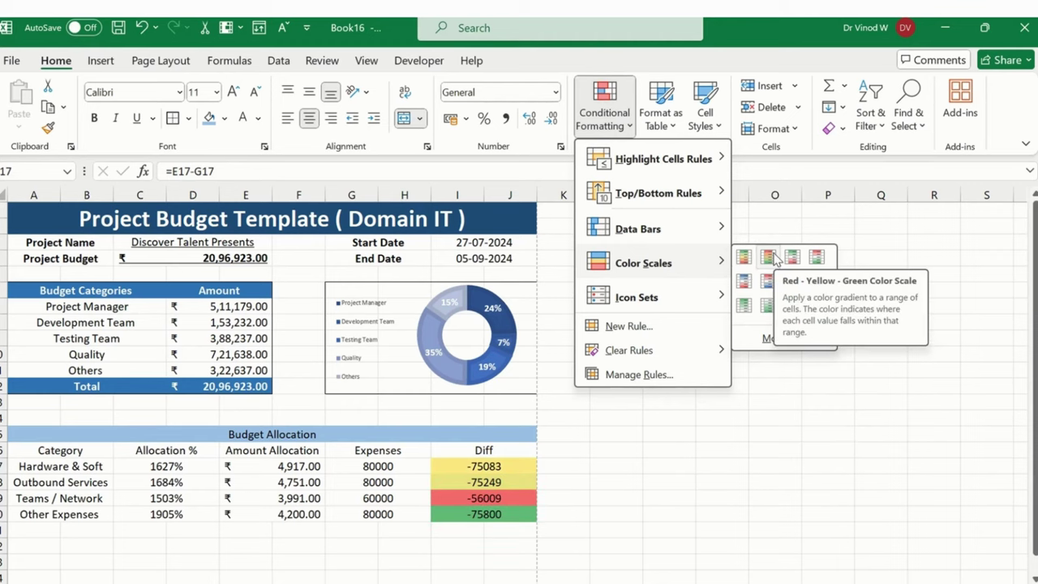
left_click(754, 339)
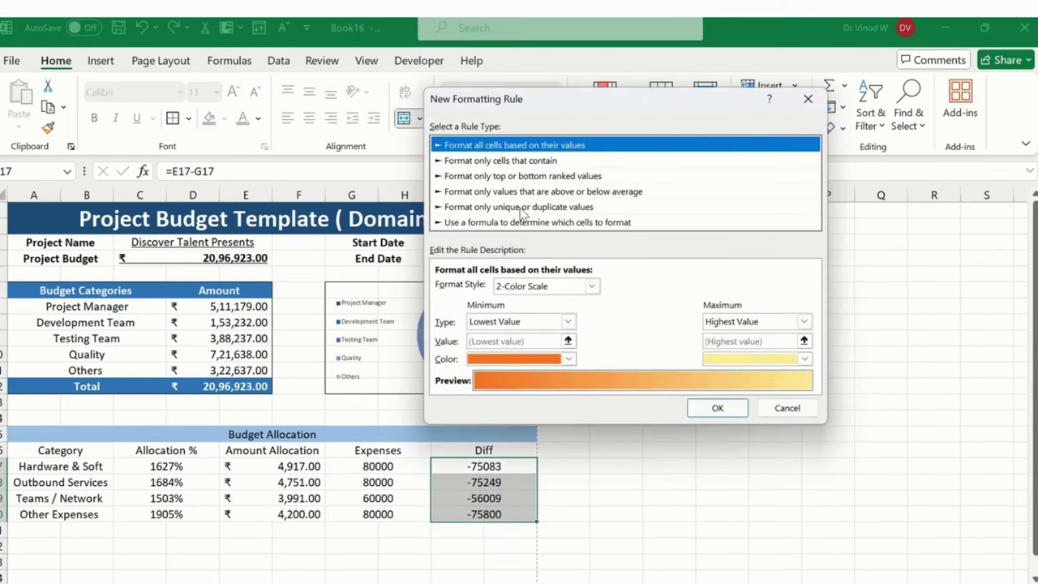
left_click(556, 286)
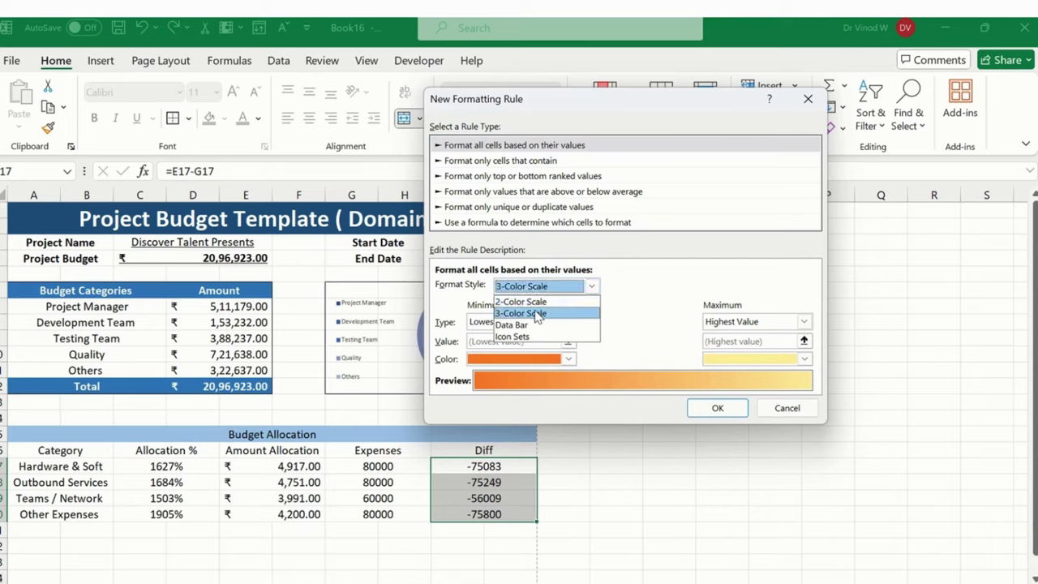
left_click(535, 314)
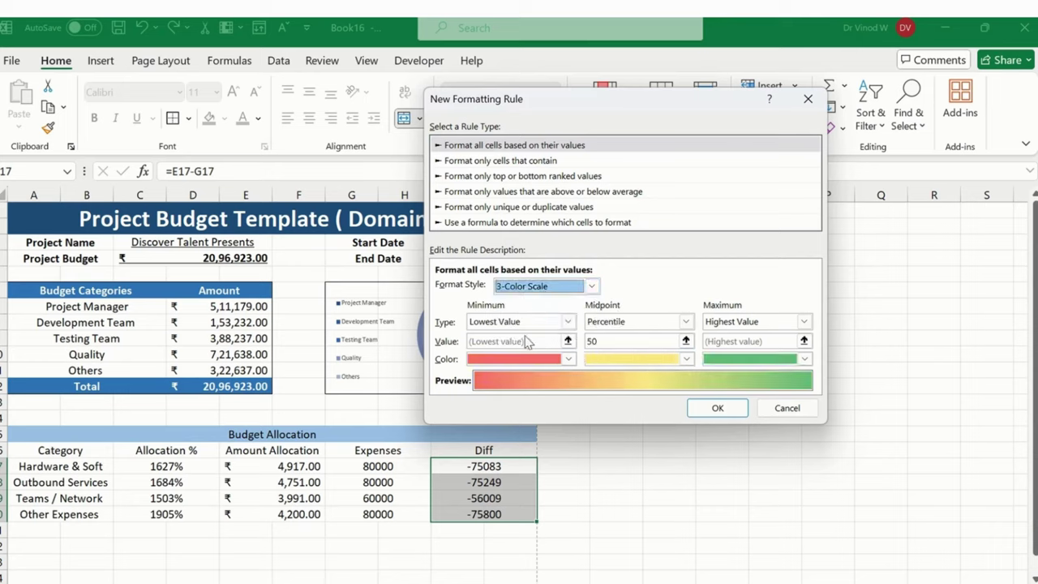
Step: Set the minimum, midpoint and maximum types of the 3-Color Scale rule to Number
left_click(528, 323)
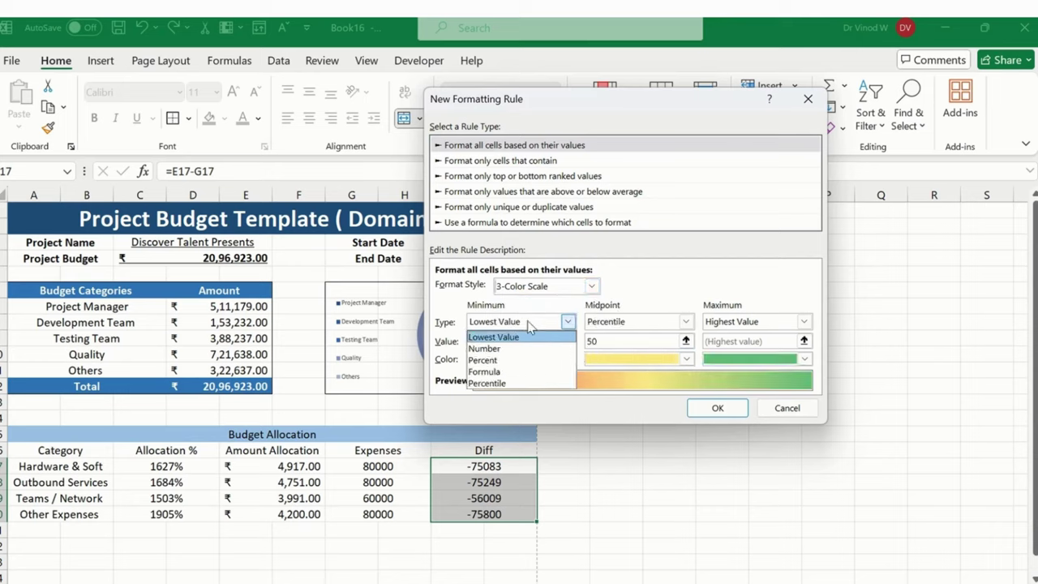
left_click(493, 349)
left_click(638, 325)
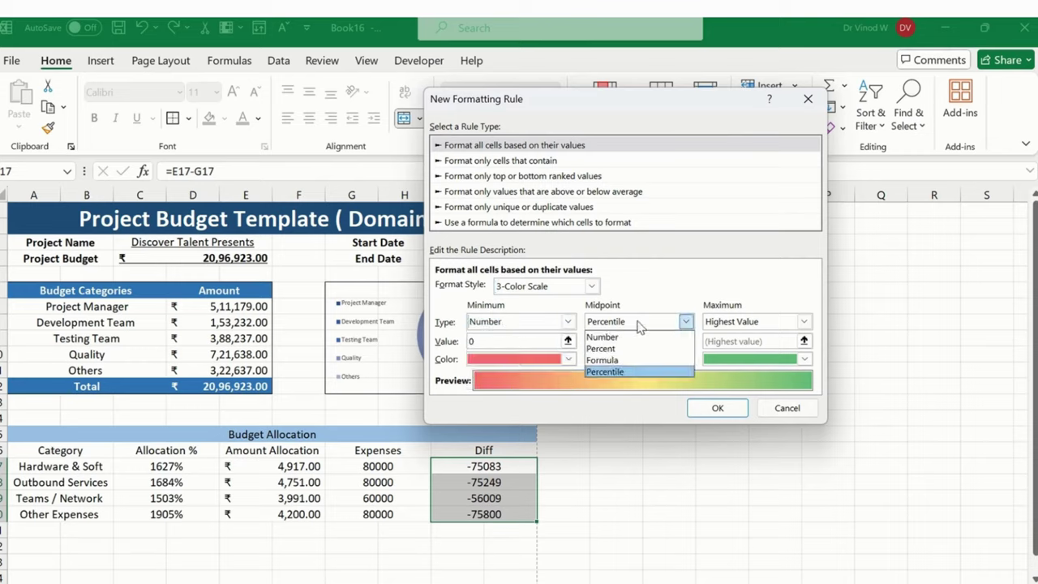
left_click(604, 336)
left_click(733, 323)
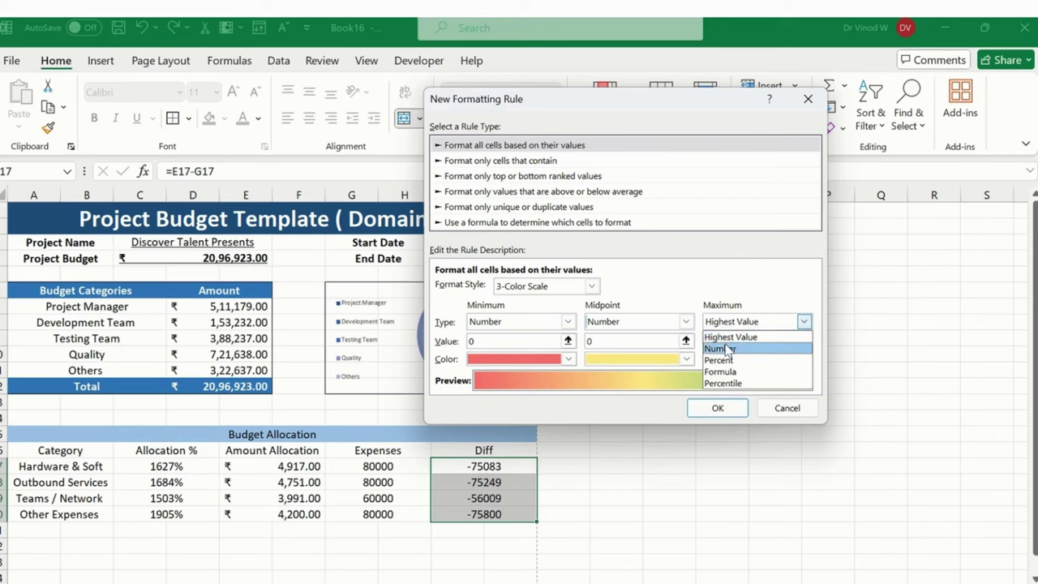
left_click(728, 349)
Step: Set the color scale values to 50000 minimum, 75000 midpoint and 100000 maximum, and apply the rule to the Diff cells
left_click(533, 341)
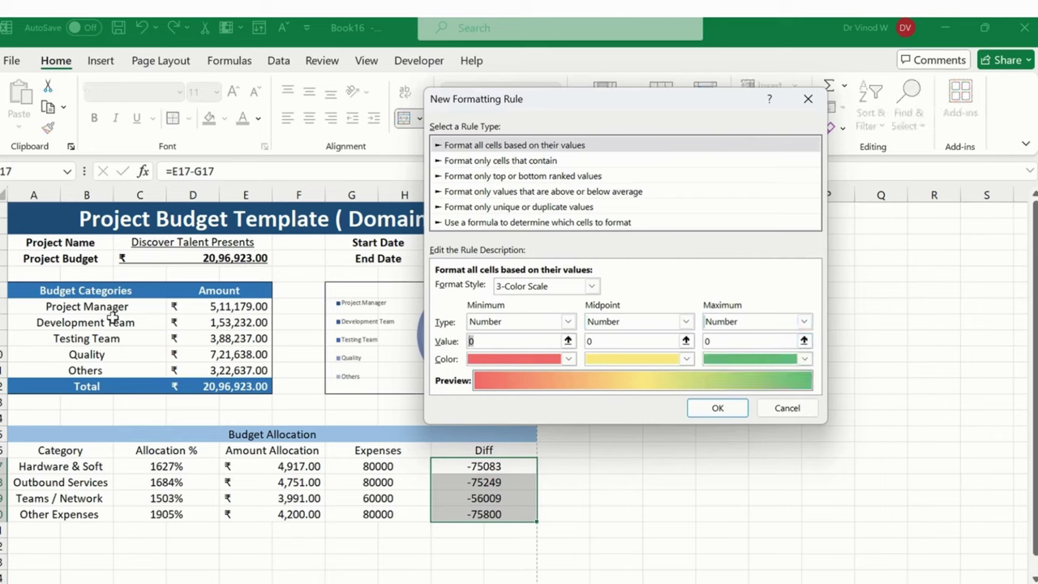
type("50000")
left_click(590, 342)
type("7")
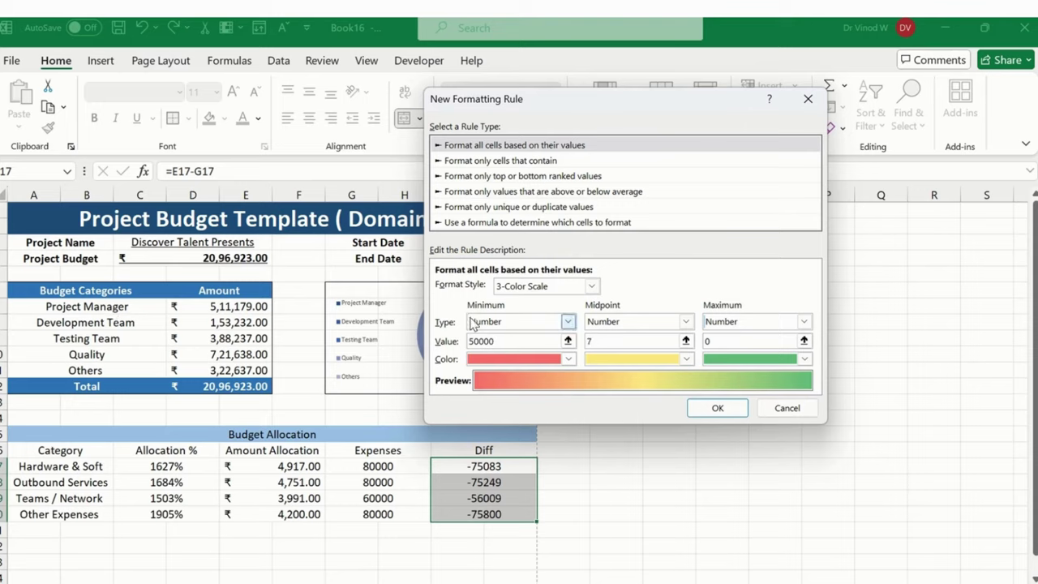
type("5000")
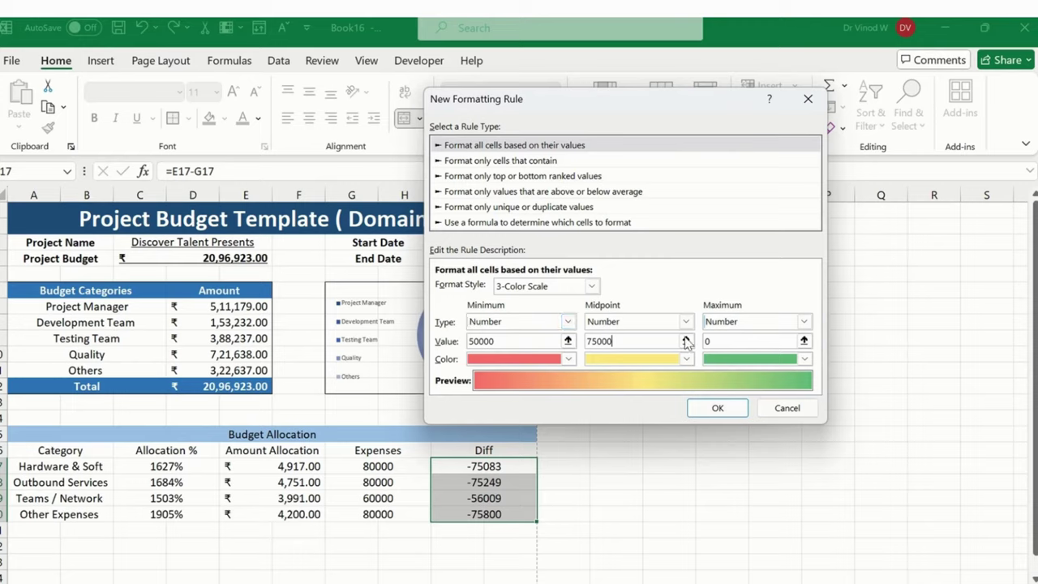
key("Tab")
type("100000")
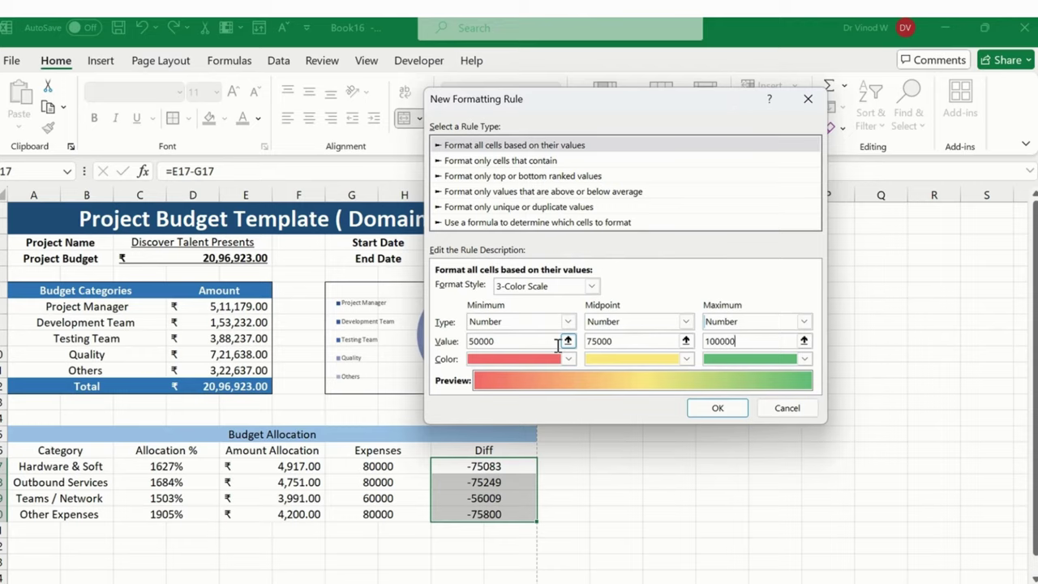
left_click(706, 408)
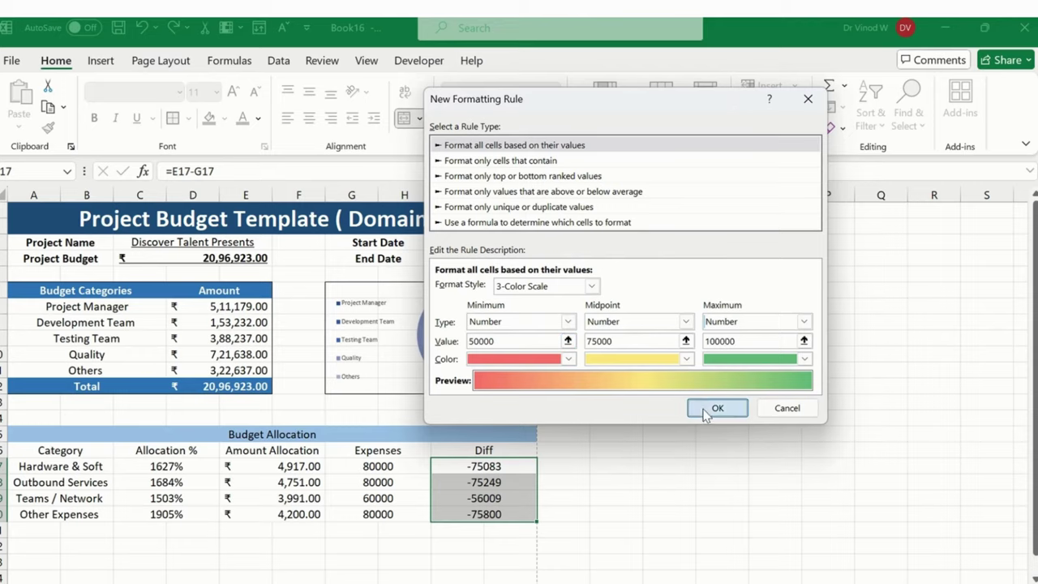
Step: Change the Hardware & Soft Expenses value in G17 to 8000 to test the Diff color scale
left_click(519, 480)
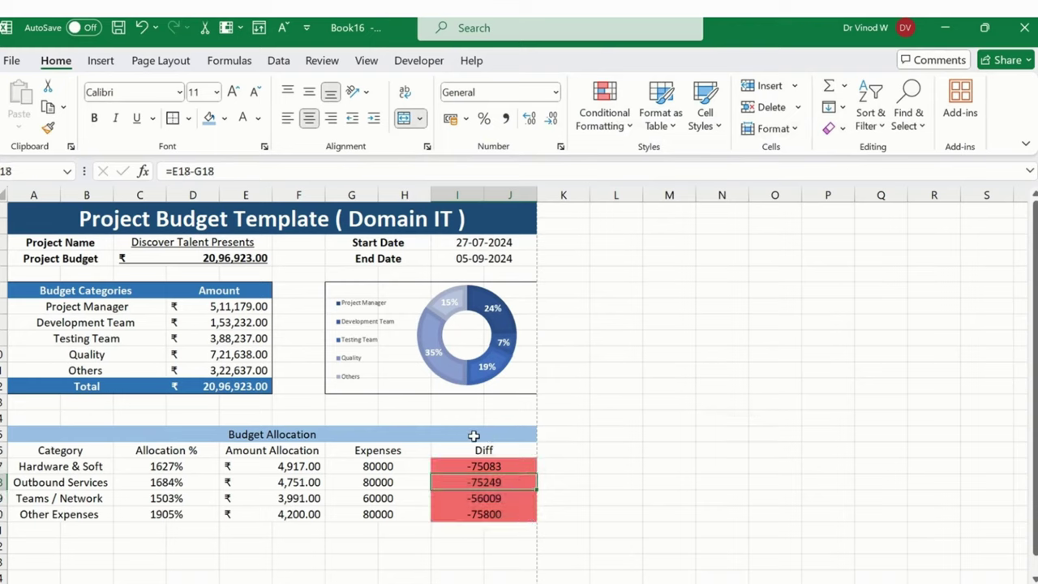
left_click(402, 470)
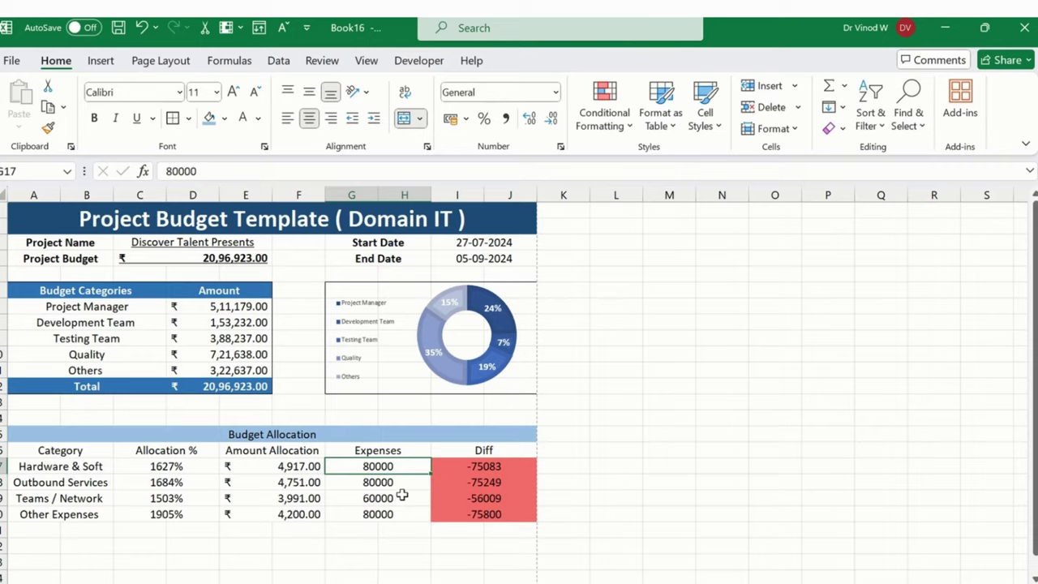
left_click(220, 171)
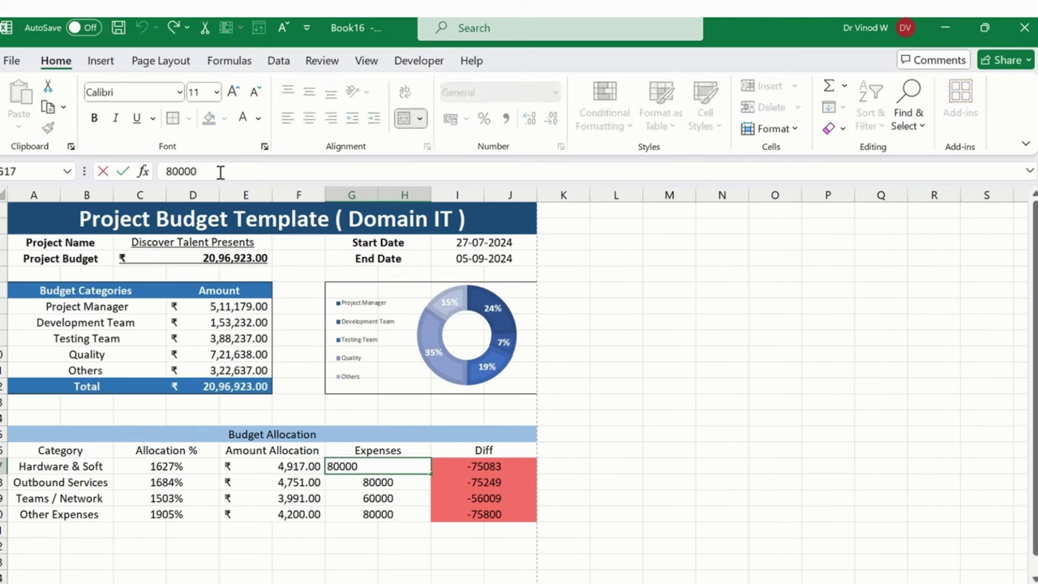
key("BackSpace")
key("ctrl+Return")
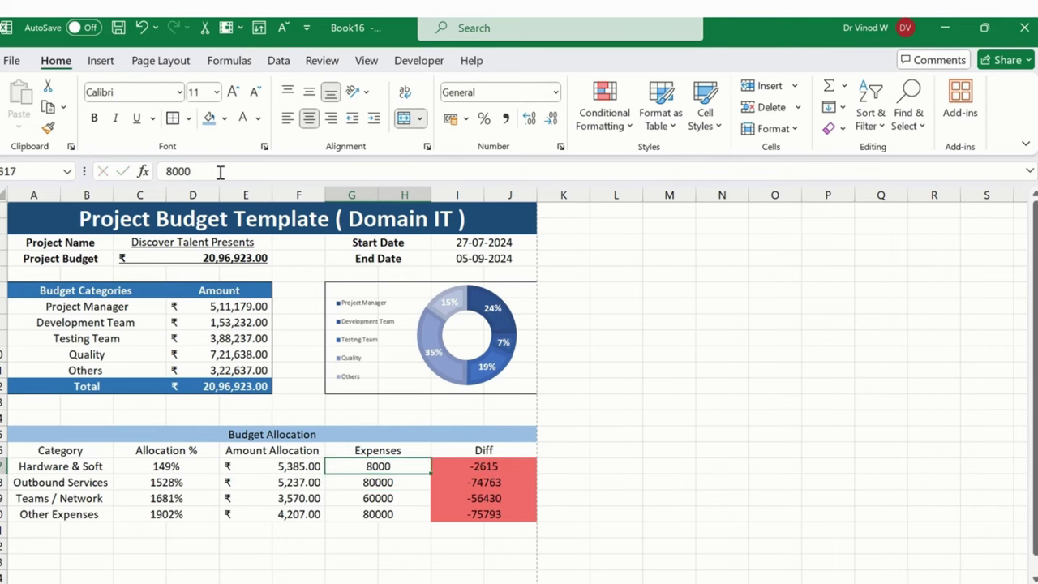
Step: Change the Hardware & Soft Expenses value in G17 to 1000
left_click(220, 171)
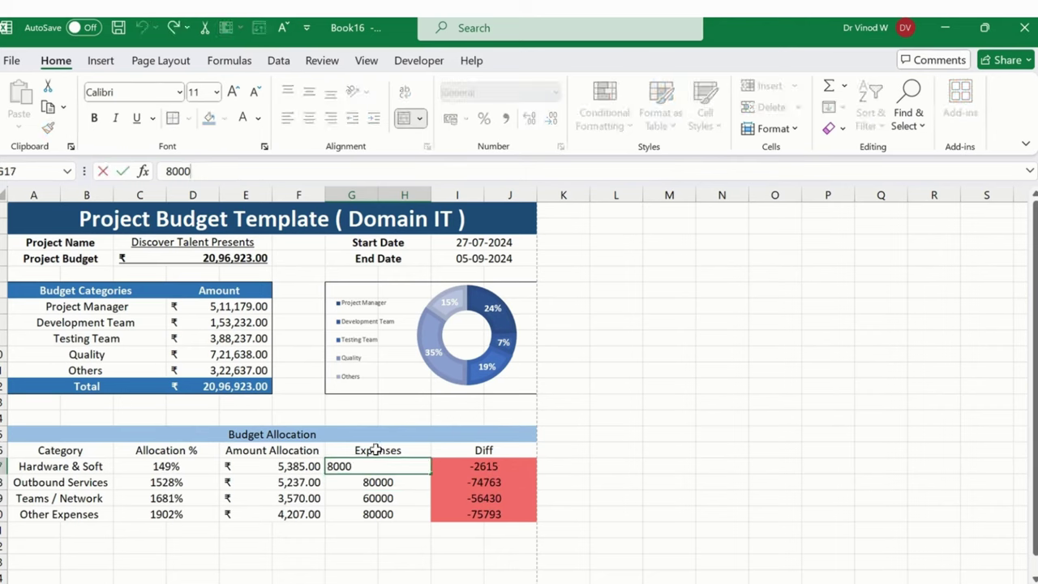
key("BackSpace")
key("BackSpace")
key("BackSpace")
key("BackSpace")
type("1000")
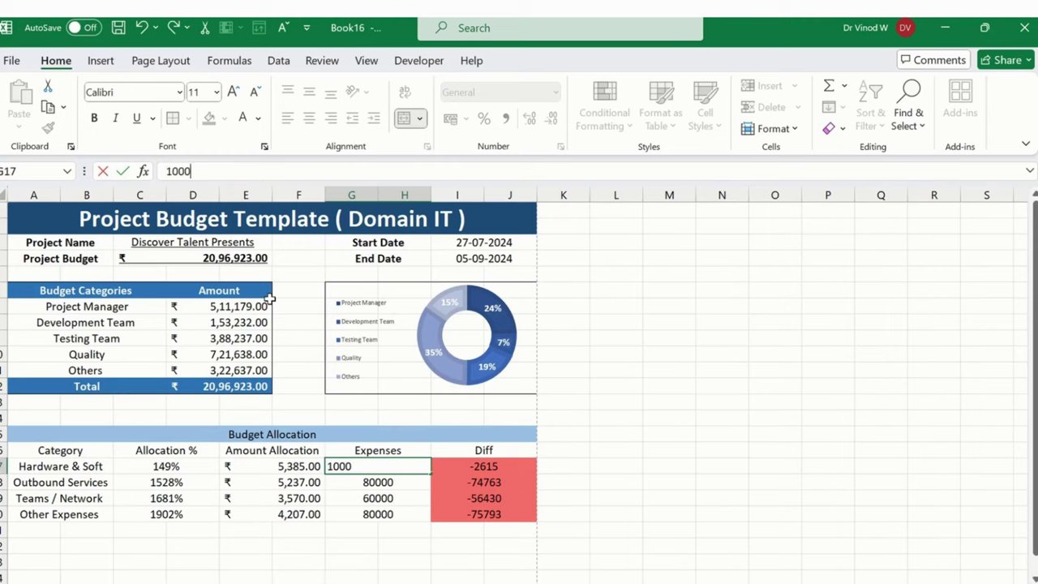
key("Return")
key("Up")
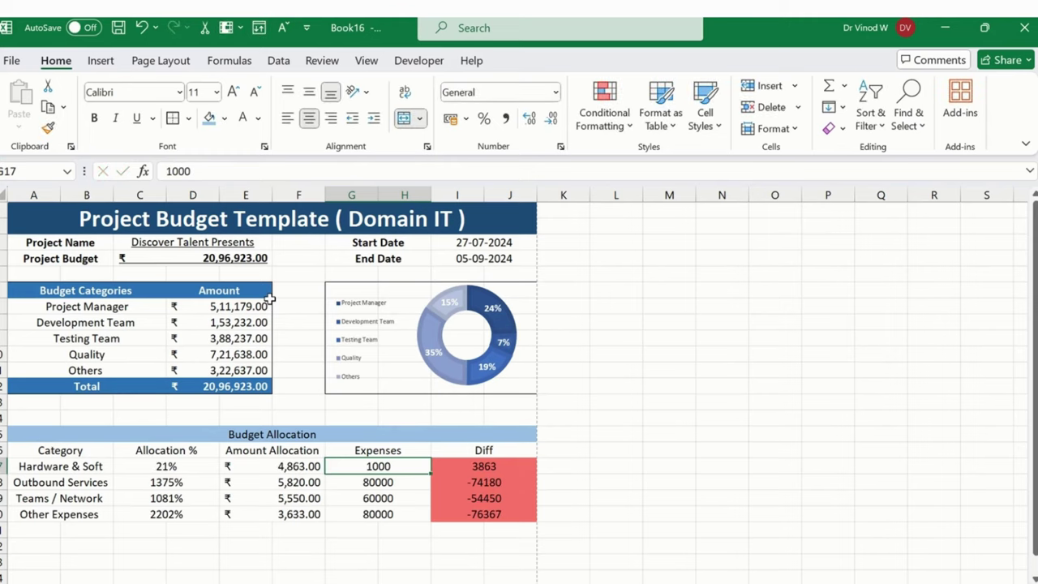
Step: Fill the 1000 Expenses value from G17 down through G20
key("shift+Down")
key("shift+Down")
key("shift+Down")
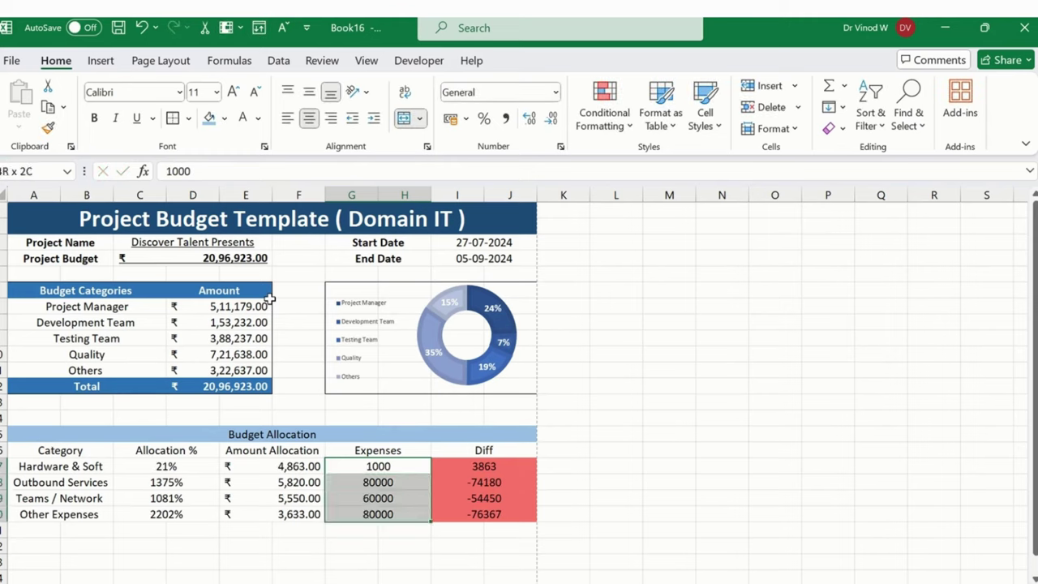
key("ctrl+d")
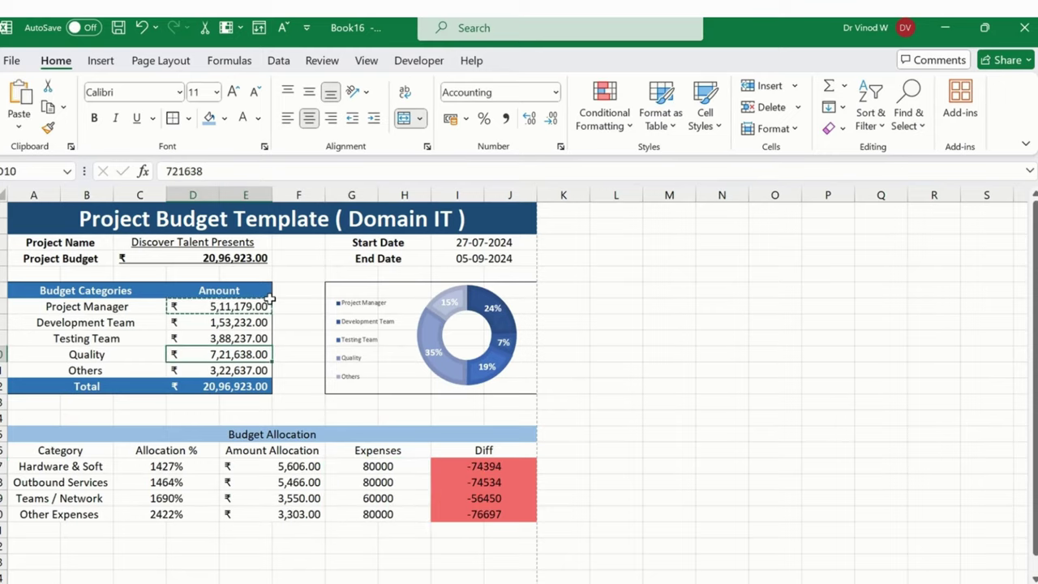
Step: Copy the Project Manager amount from the Budget Categories table into E17 as the Hardware & Soft Amount Allocation
key("Down")
key("Down")
key("Down")
key("Down")
key("Down")
key("Right")
key("Down")
key("Down")
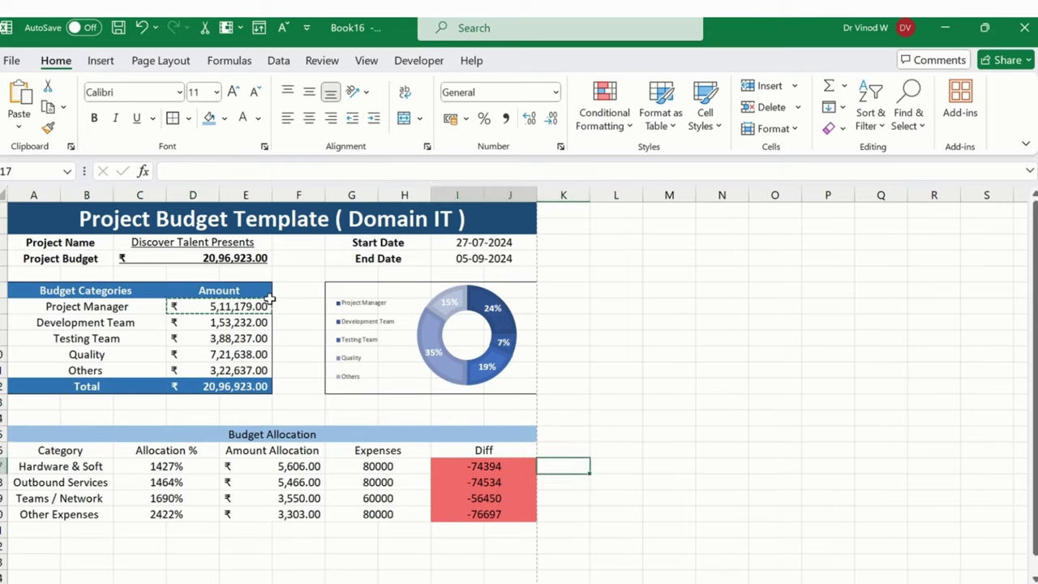
key("Left")
key("Left")
key("Left")
key("ctrl+v")
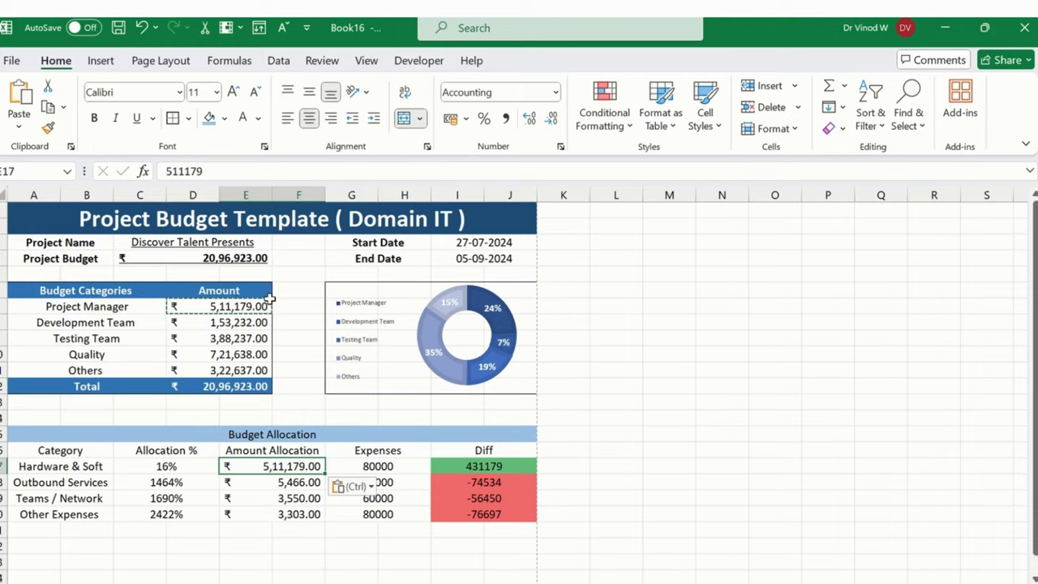
Step: Copy the Testing Team amount from the Budget Categories table into E20 as the Other Expenses Amount Allocation
key("Right")
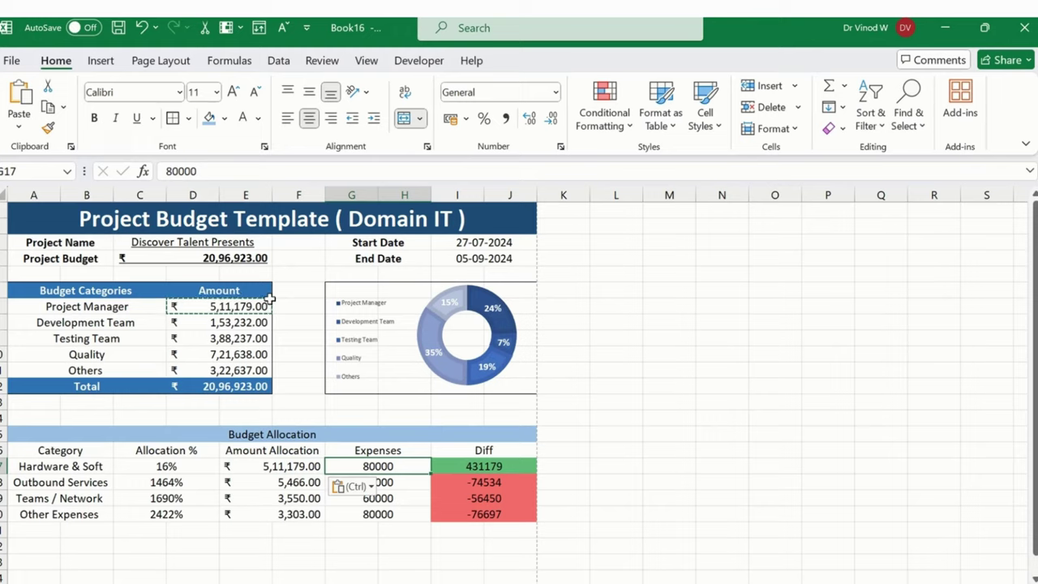
key("Right")
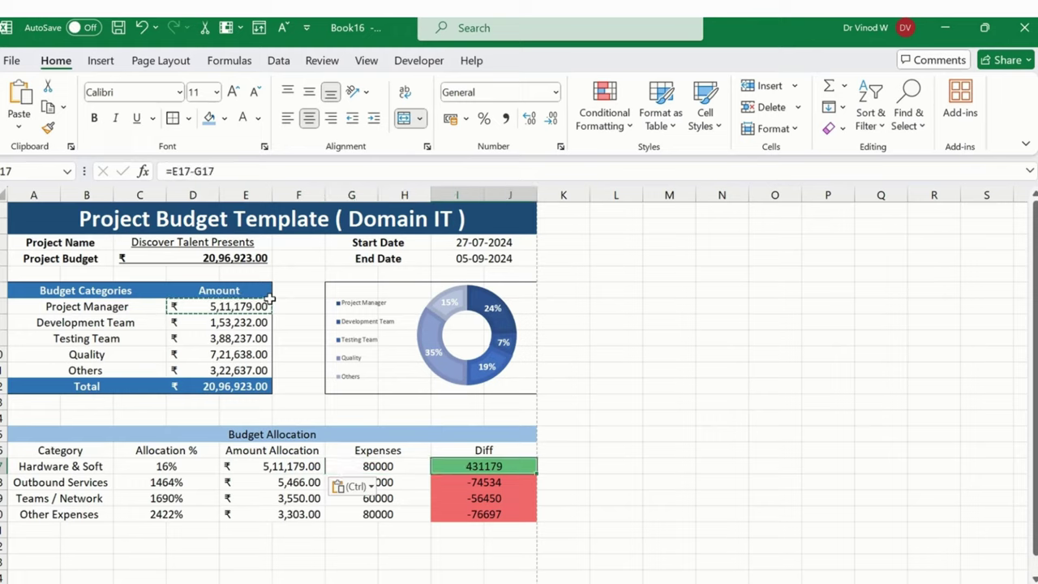
key("Left")
key("Left")
key("Up")
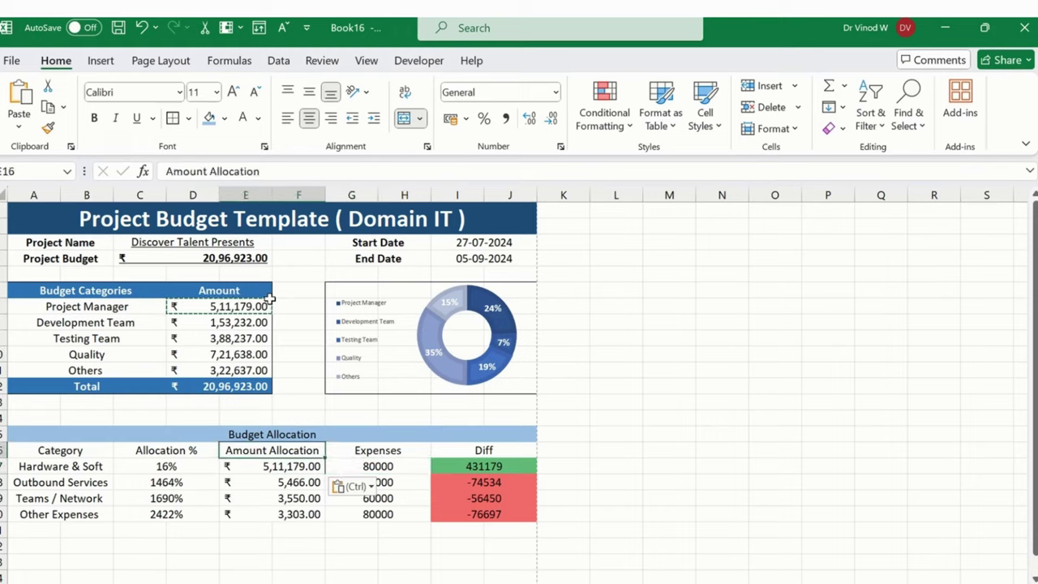
key("Up")
key("Up")
key("Up")
key("Up")
key("Up")
key("Up")
key("Up")
key("Up")
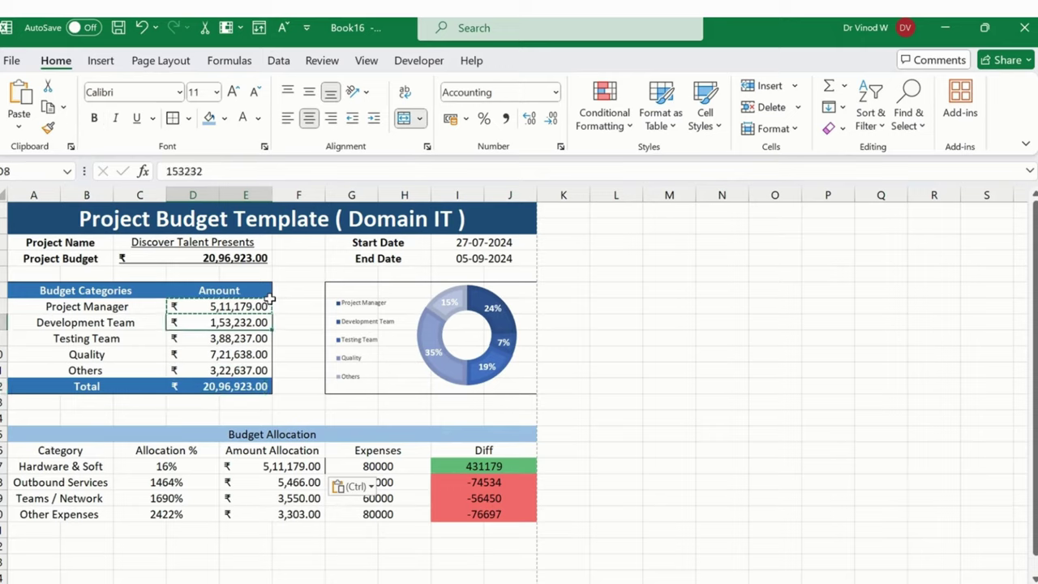
key("Down")
key("ctrl+c")
key("Down")
key("Down")
key("Down")
key("Down")
key("Down")
key("Down")
key("Down")
key("Left")
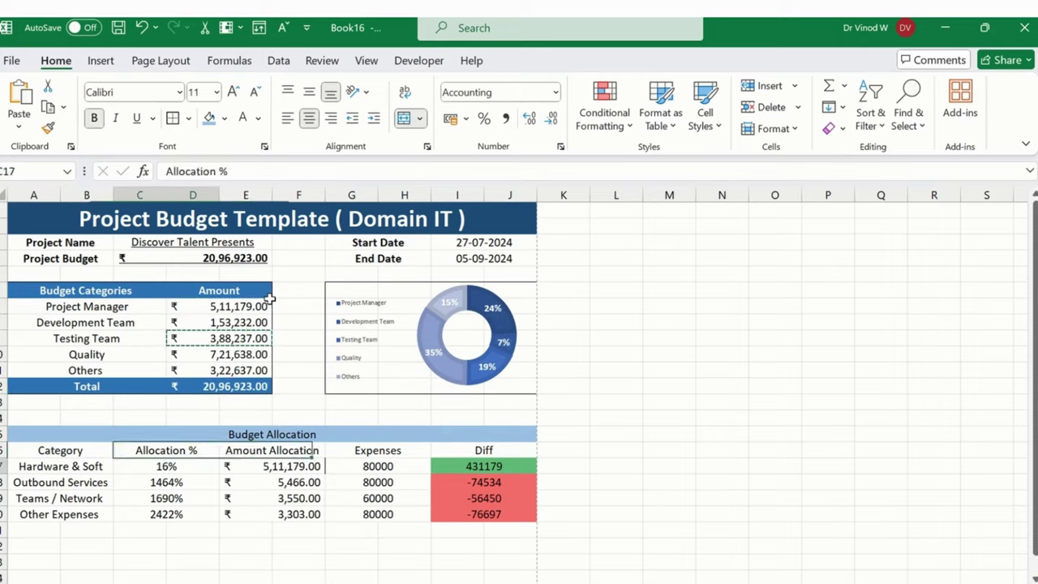
key("Down")
key("Down")
key("Down")
key("Down")
key("Right")
key("Right")
key("ctrl+v")
Step: Set the Teams / Network Amount Allocation in E19 to 75000
key("Up")
key("Right")
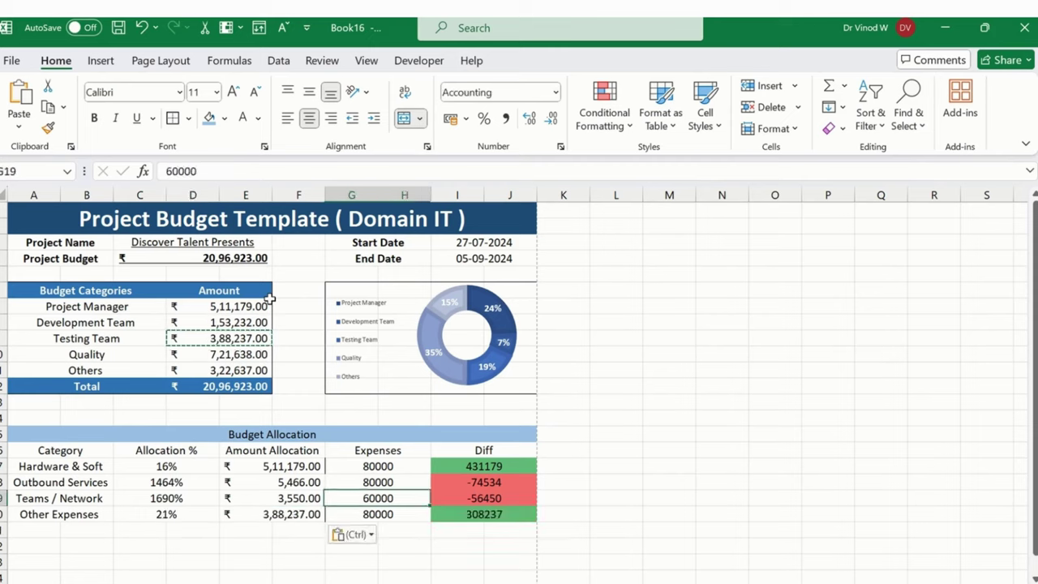
key("Right")
key("Left")
key("Left")
key("Escape")
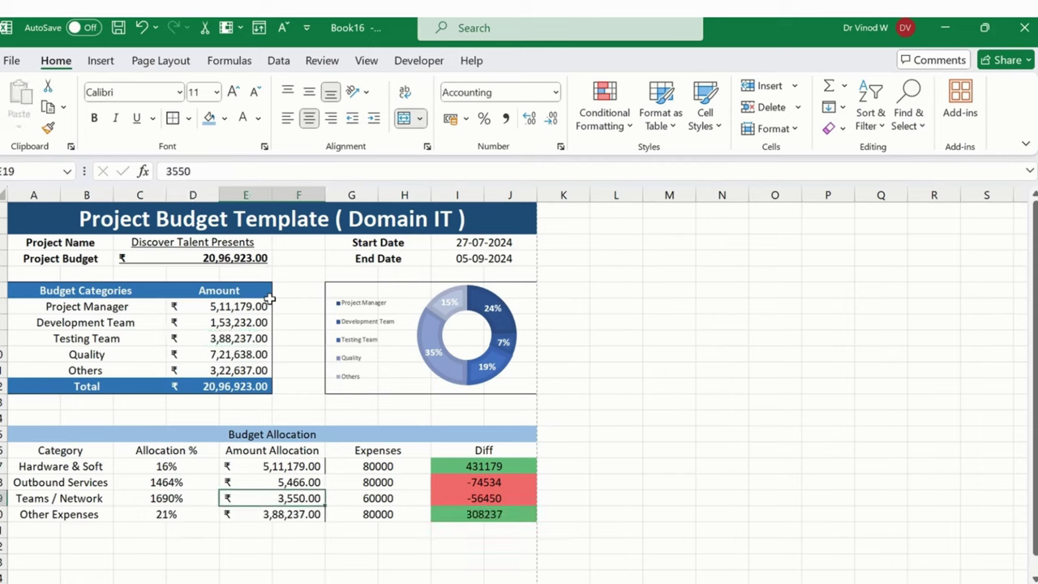
type("75000")
key("Return")
key("Up")
key("Right")
key("Right")
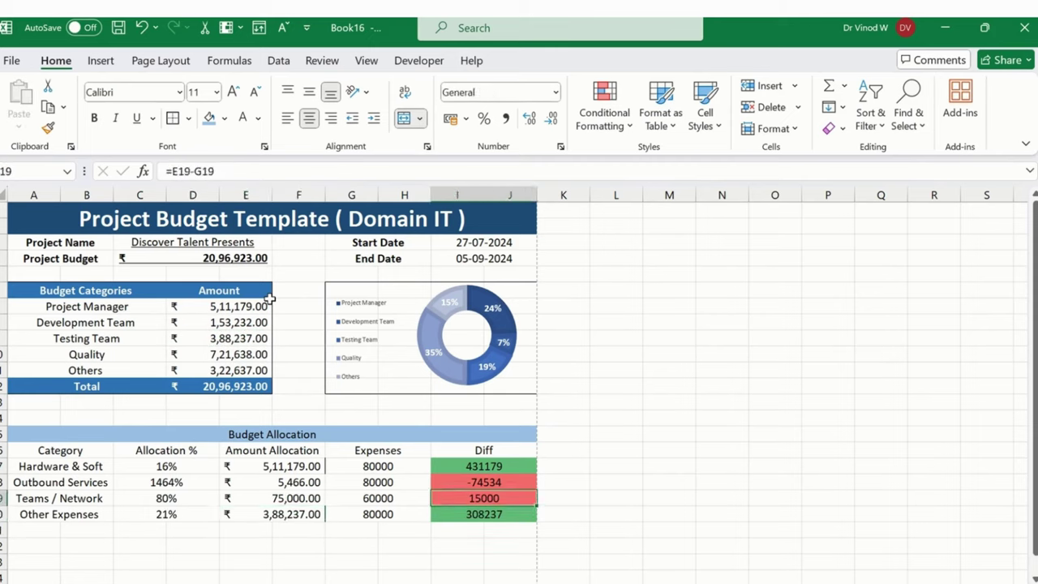
Step: Set the Teams / Network Expenses value in G19 to 0
key("Left")
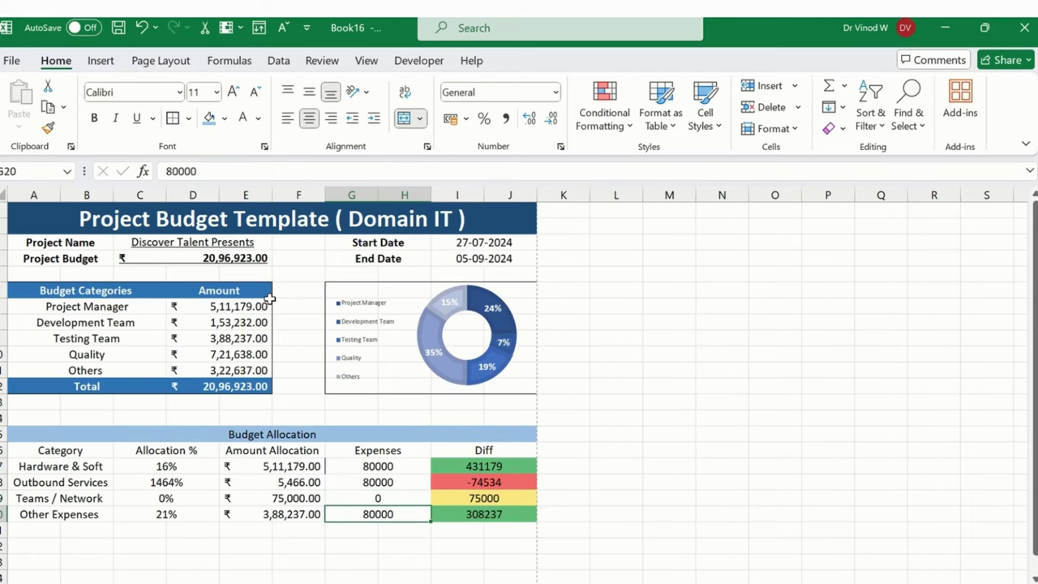
key("Up")
key("Right")
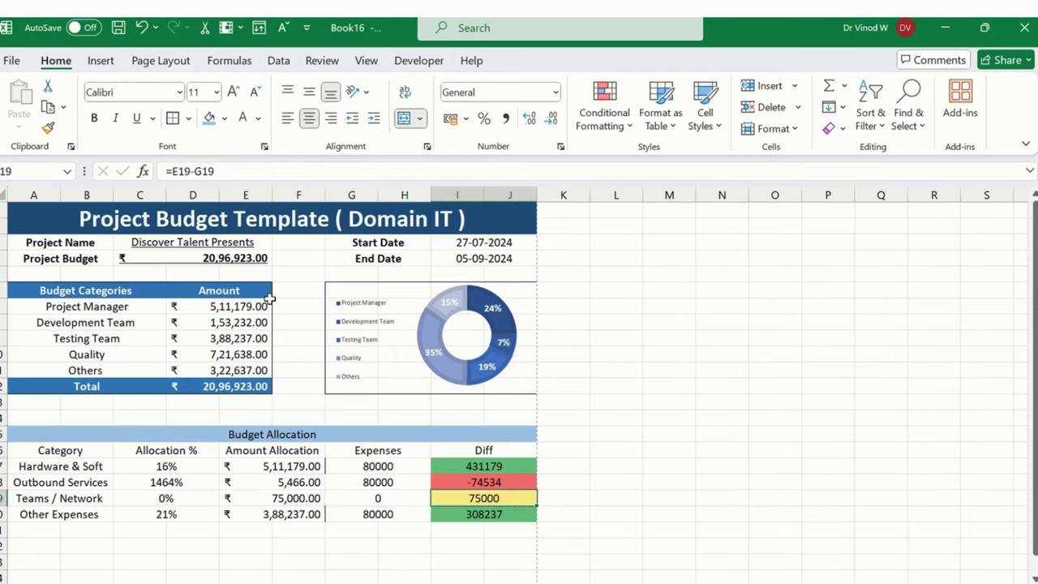
Step: Review the Diff color coding against the allocation and expense values in the Budget Allocation table
key("Left")
key("Left")
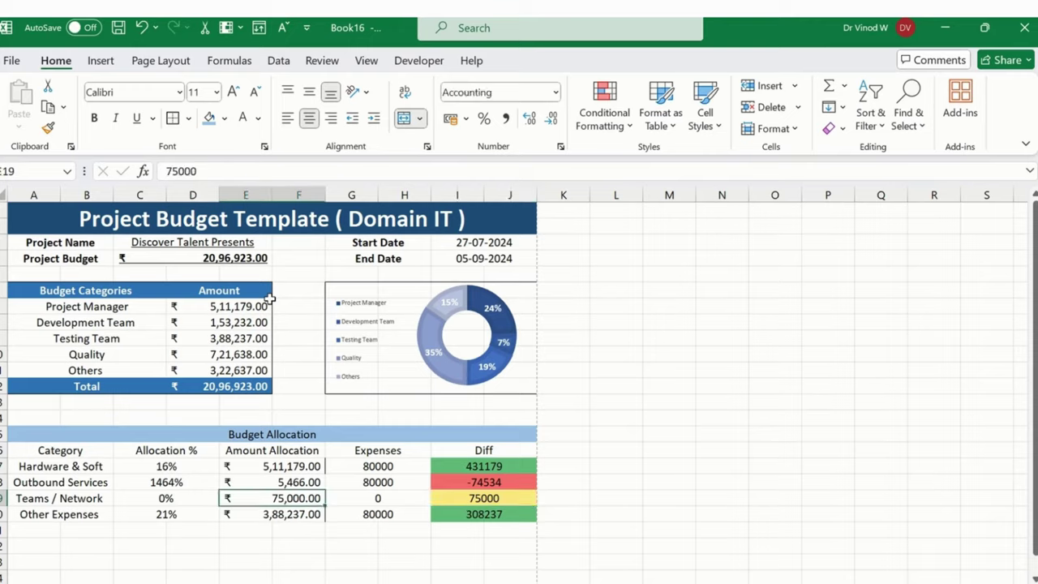
key("Right")
key("Up")
key("Up")
key("Right")
key("Up")
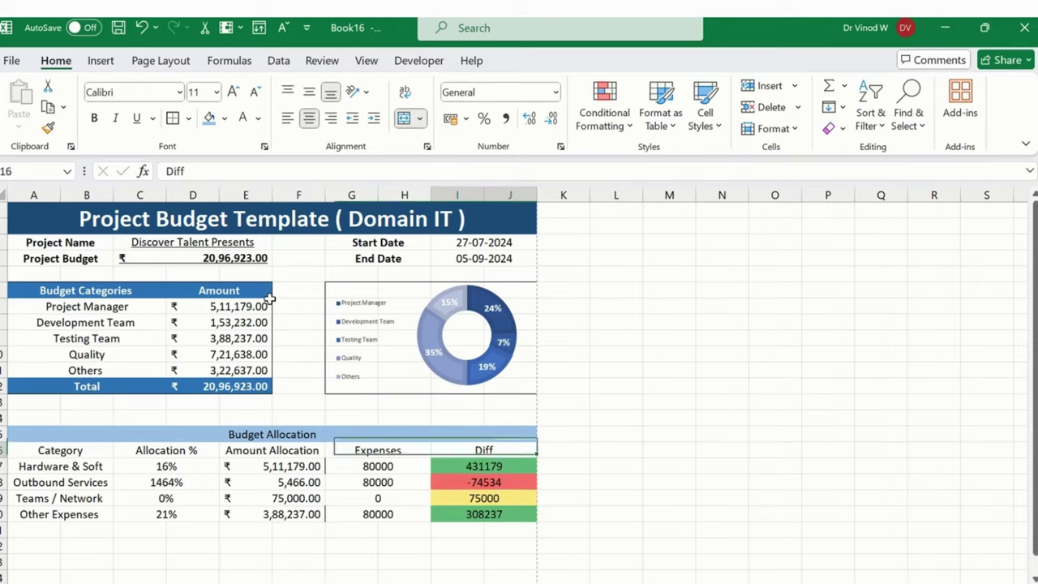
key("Down")
key("Down")
key("Left")
key("Left")
key("Left")
key("Left")
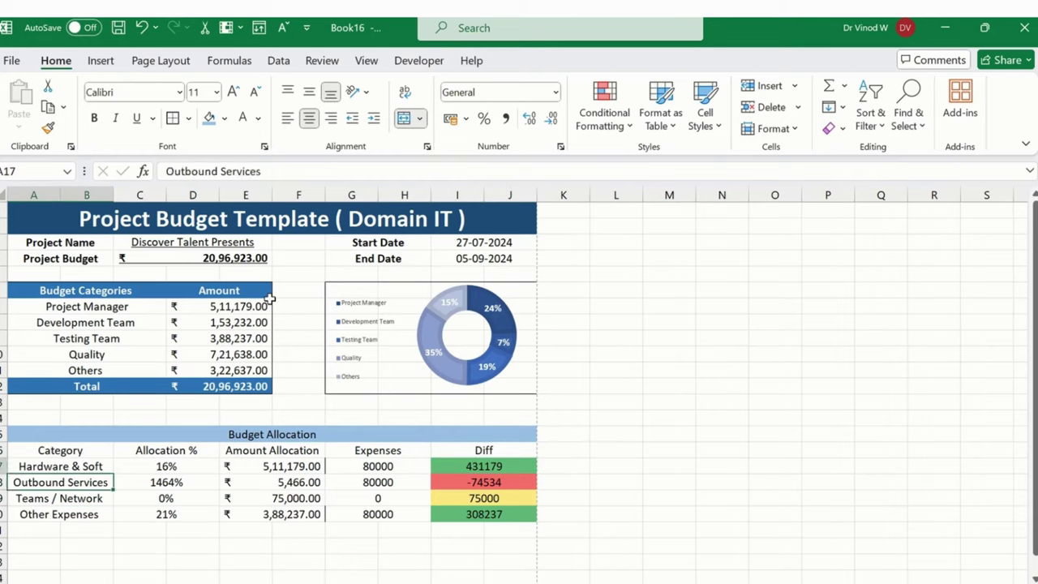
key("Down")
key("Down")
key("Down")
key("Down")
key("Down")
key("Down")
key("Down")
key("Down")
key("Down")
key("Down")
key("Down")
key("Down")
key("Down")
key("Down")
key("Down")
key("Down")
key("Down")
key("Down")
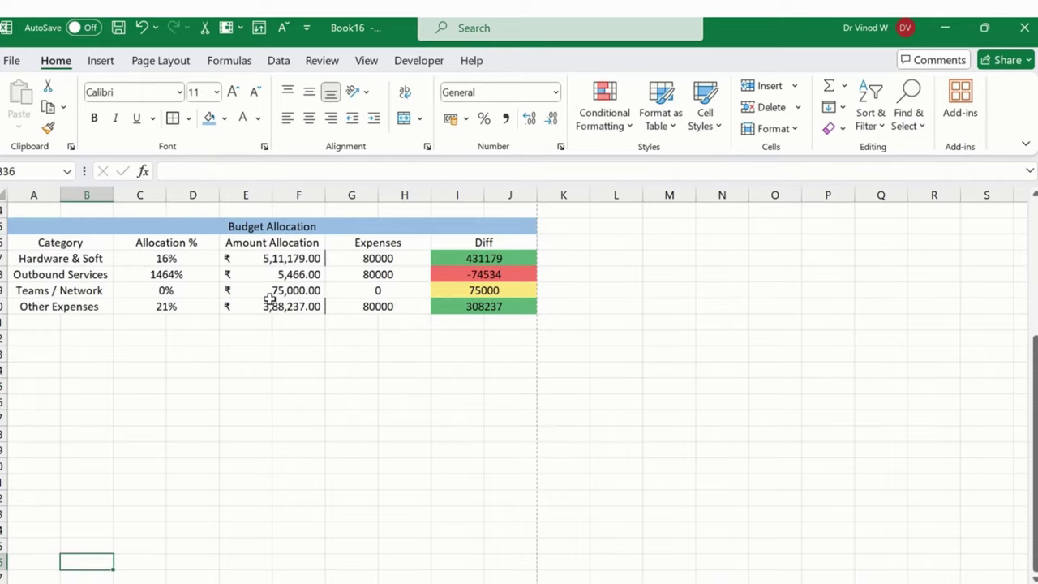
Step: Make the Budget Allocation header row from Category to Diff in row 16 bold
key("Up")
key("Up")
key("Up")
key("Up")
key("Up")
key("Up")
key("Up")
key("Up")
key("Up")
key("Up")
key("Up")
key("Up")
key("Up")
key("Up")
key("Up")
key("Up")
key("Up")
key("Up")
key("Up")
key("Up")
key("Down")
key("Down")
key("Down")
key("Down")
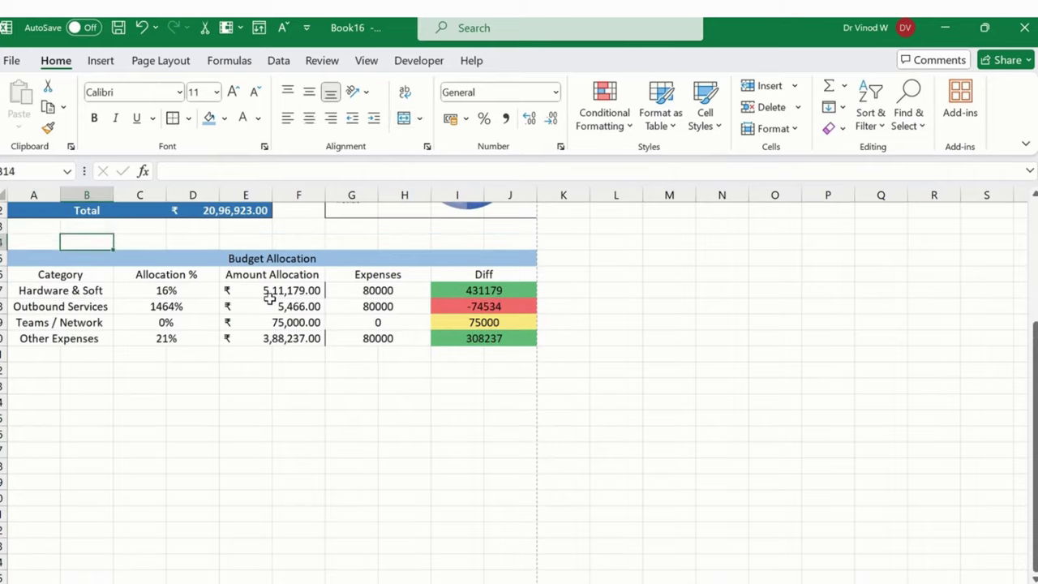
key("shift+Right")
key("shift+Right")
key("shift+Right")
key("shift+Right")
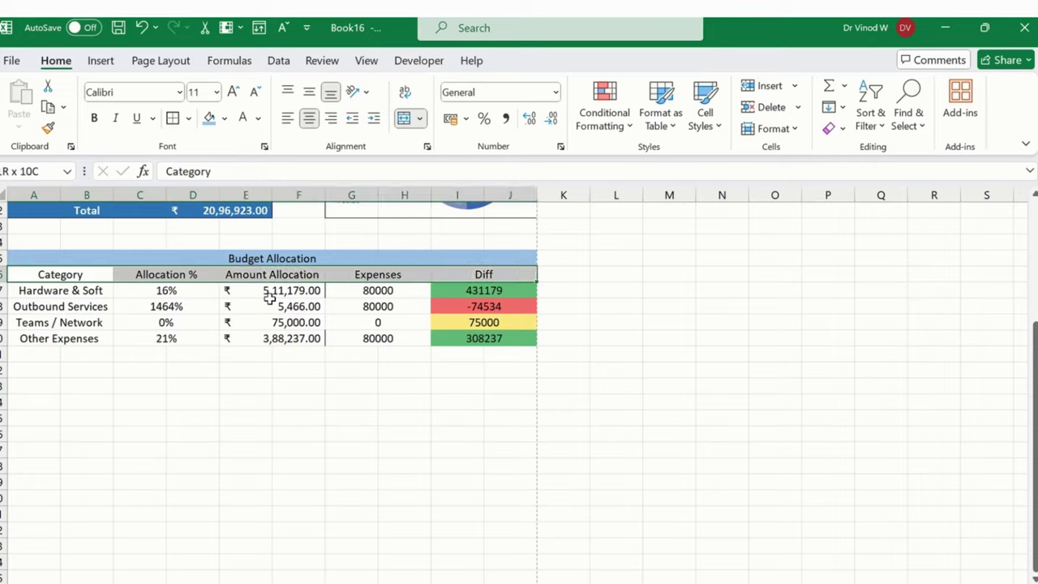
key("Down")
key("Down")
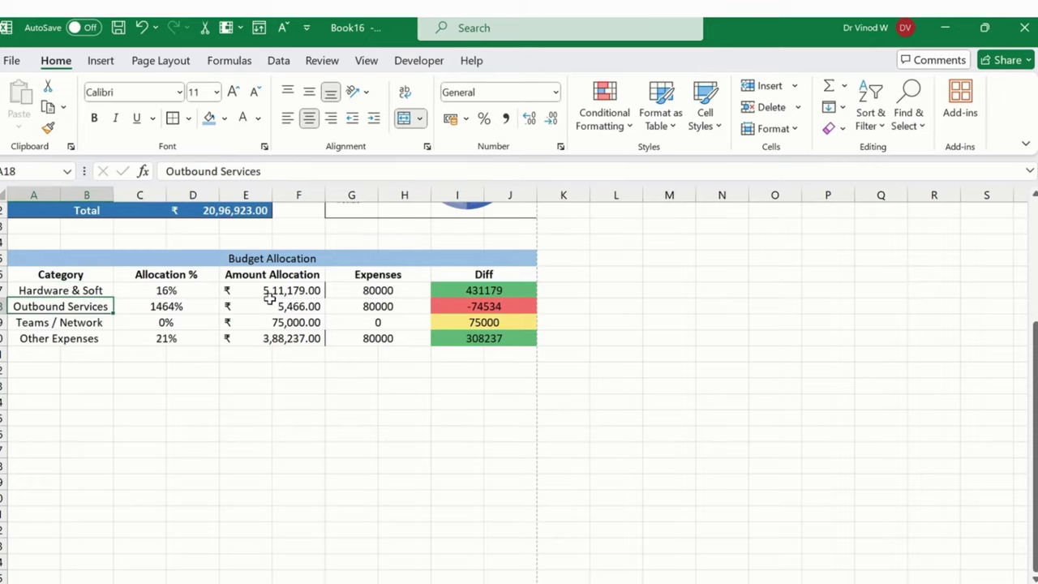
Step: Merge and center cells A42:C42 and D42:F42 as two separate blocks below the Budget Allocation table
key("Down")
key("Down")
key("Down")
key("Down")
key("Down")
key("Down")
key("Down")
key("Down")
key("Down")
key("Down")
key("Down")
key("Down")
key("Down")
key("Down")
key("Down")
key("Down")
key("Down")
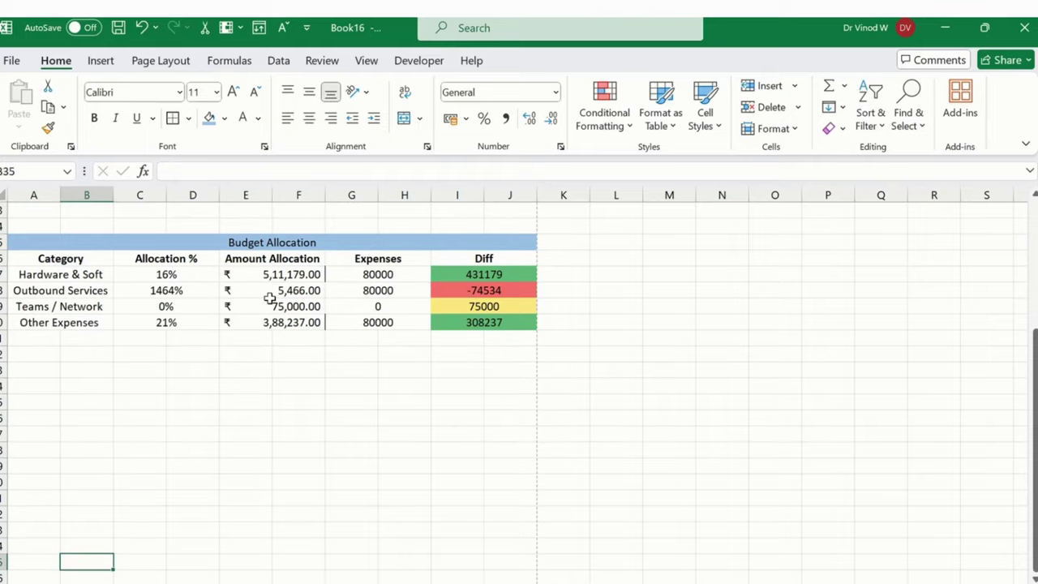
key("Down")
key("Down")
key("Down")
key("Down")
key("Down")
key("Down")
key("Down")
key("Down")
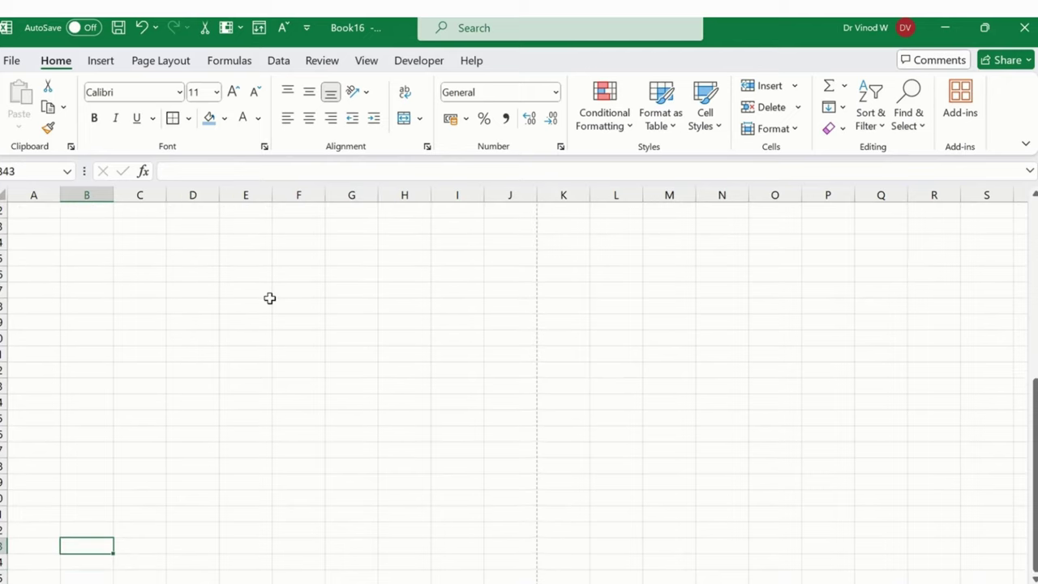
key("Up")
key("Up")
key("Down")
key("Down")
key("Down")
key("Down")
key("Down")
key("Down")
key("Down")
key("Down")
key("Down")
key("Up")
key("Up")
key("Up")
key("Up")
key("Up")
key("Up")
key("Up")
key("Up")
key("Left")
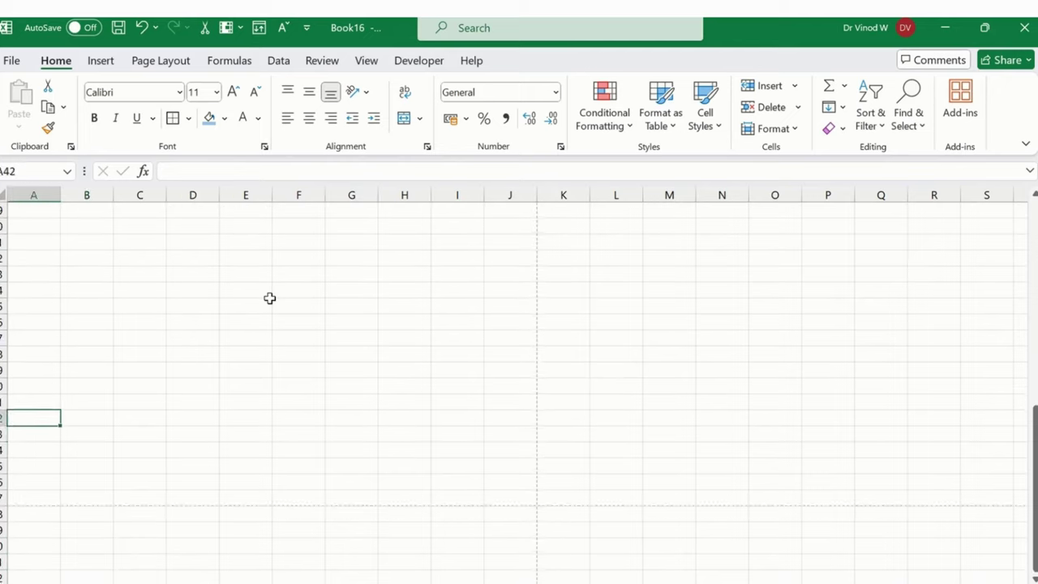
key("shift+Right")
key("shift+Right")
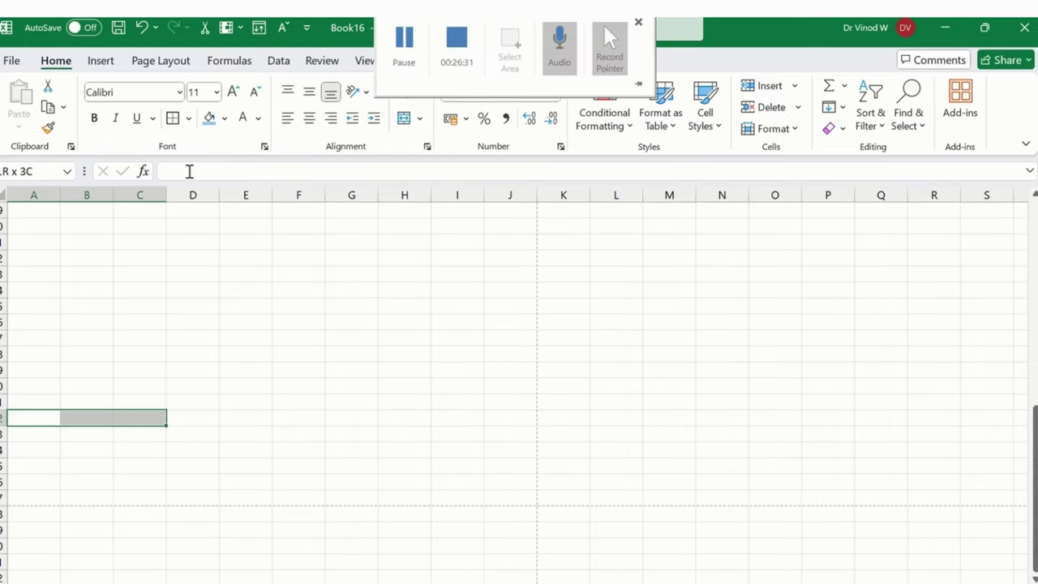
left_click(403, 117)
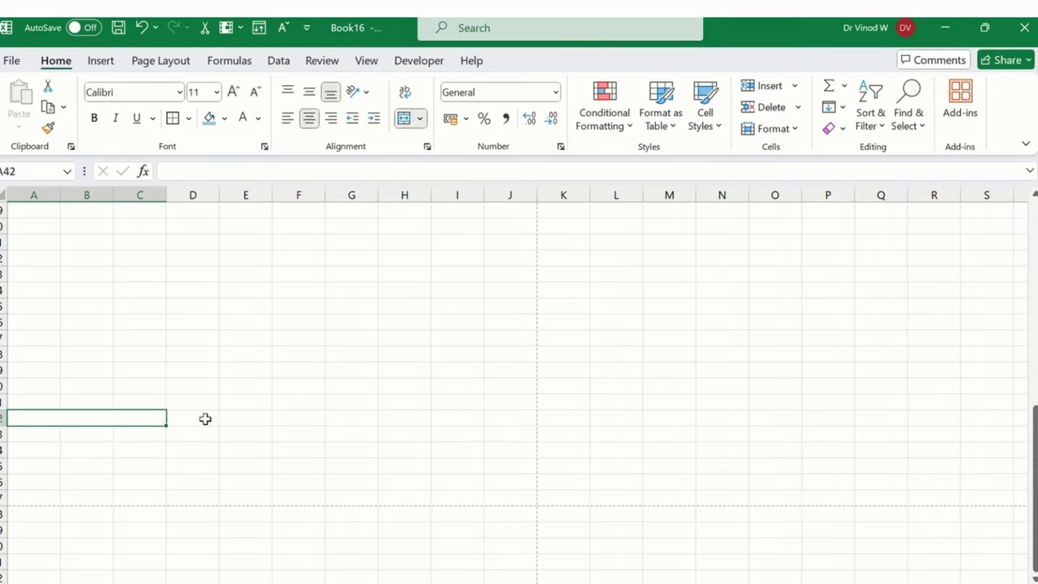
left_click_drag(205, 418, 294, 419)
left_click(412, 128)
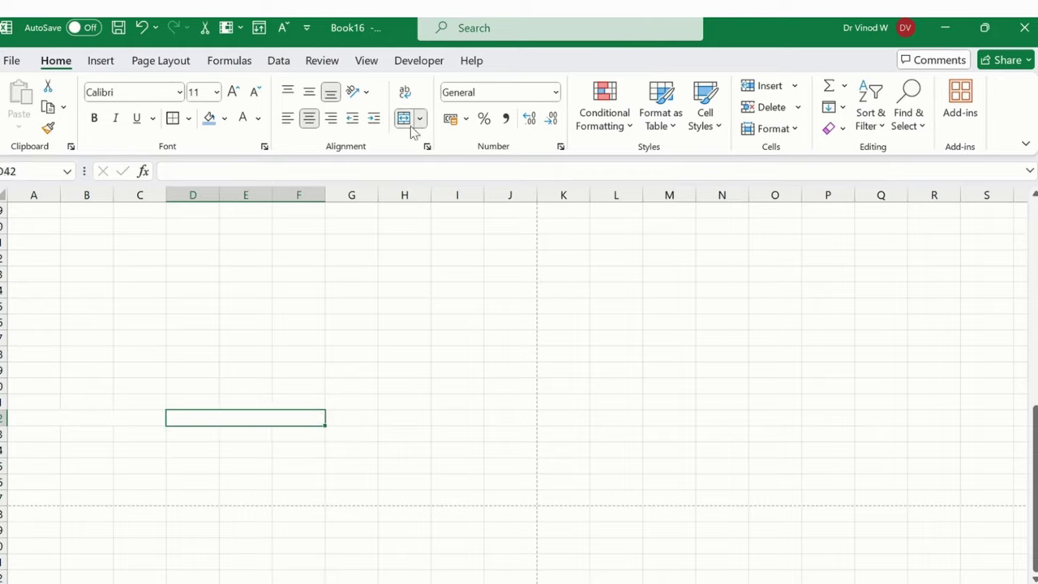
Step: Merge and center cells G42:J42 and enter the label Signature in the merged cell
left_click_drag(379, 418, 511, 417)
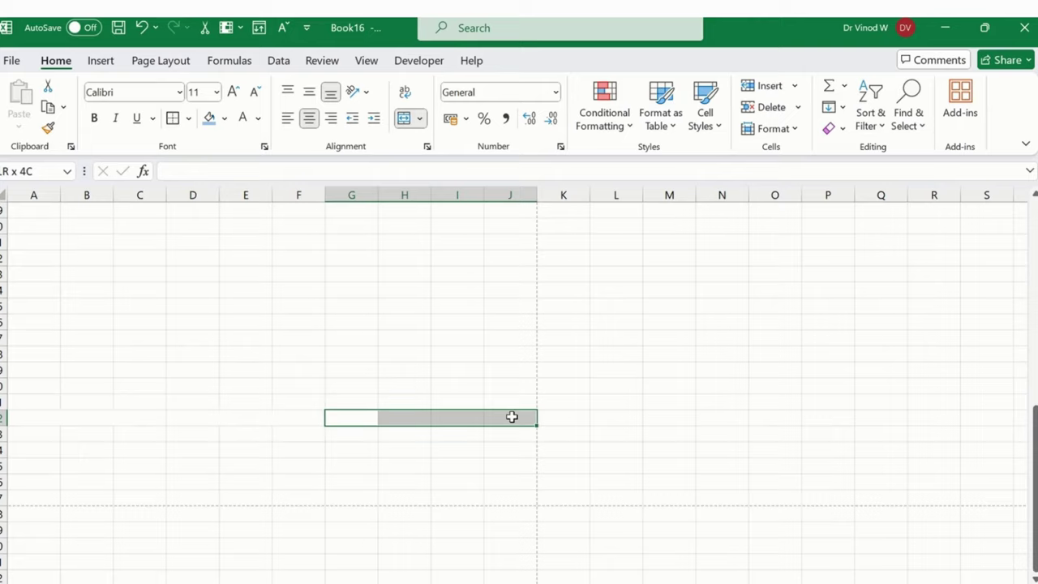
left_click(404, 118)
type("S")
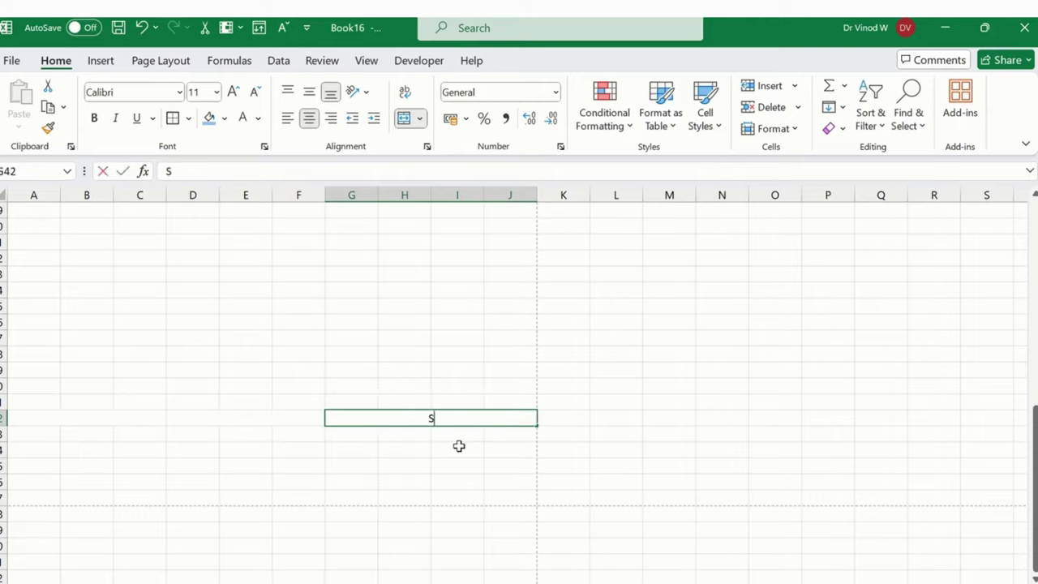
type("ignature")
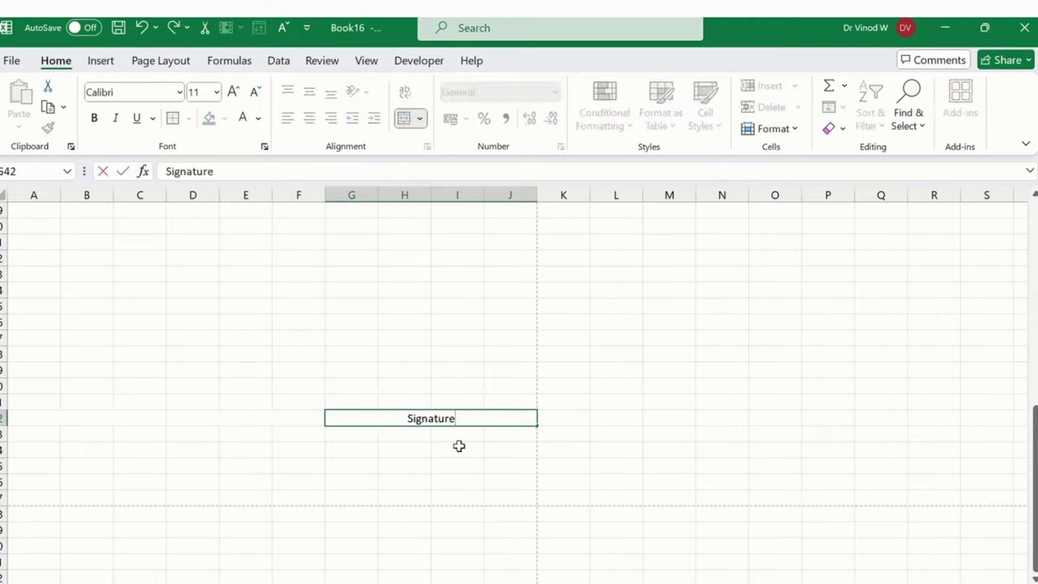
key("Return")
Step: Enter the label Date in merged cell D42:F42 and Name in merged cell A42:C42
key("Left")
key("Up")
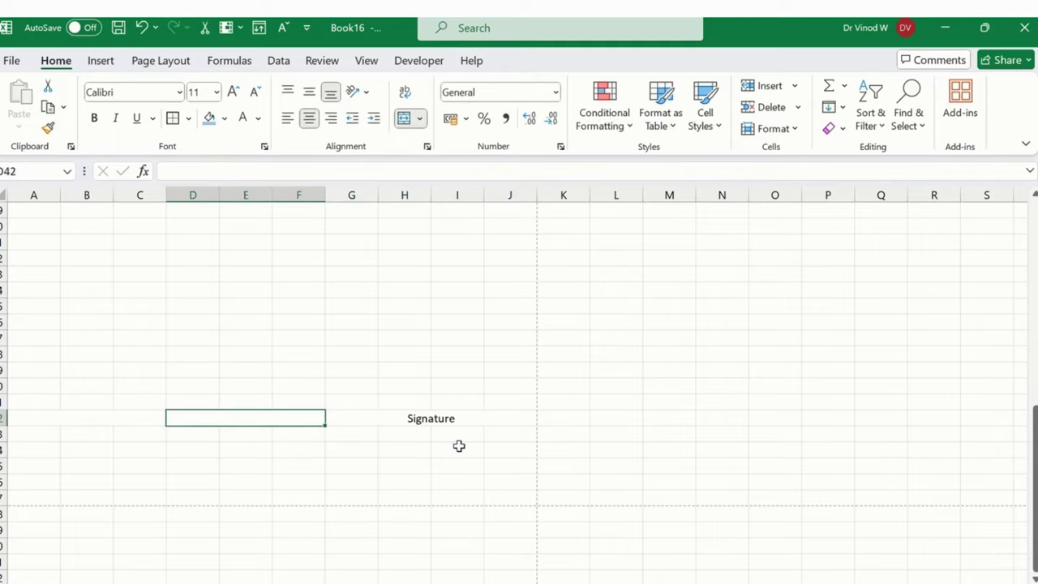
type("Date")
key("Return")
key("Left")
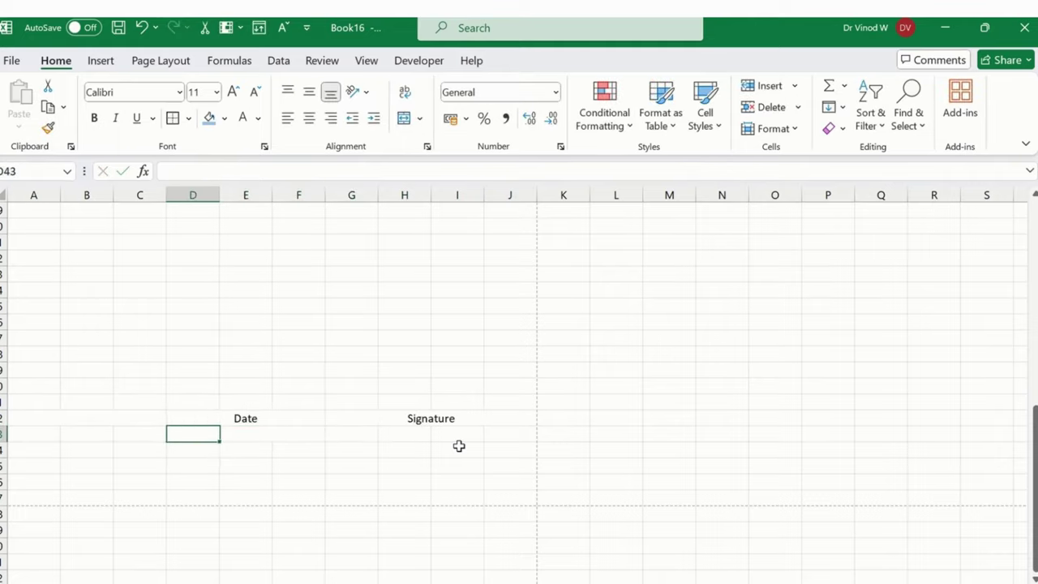
key("Up")
key("Left")
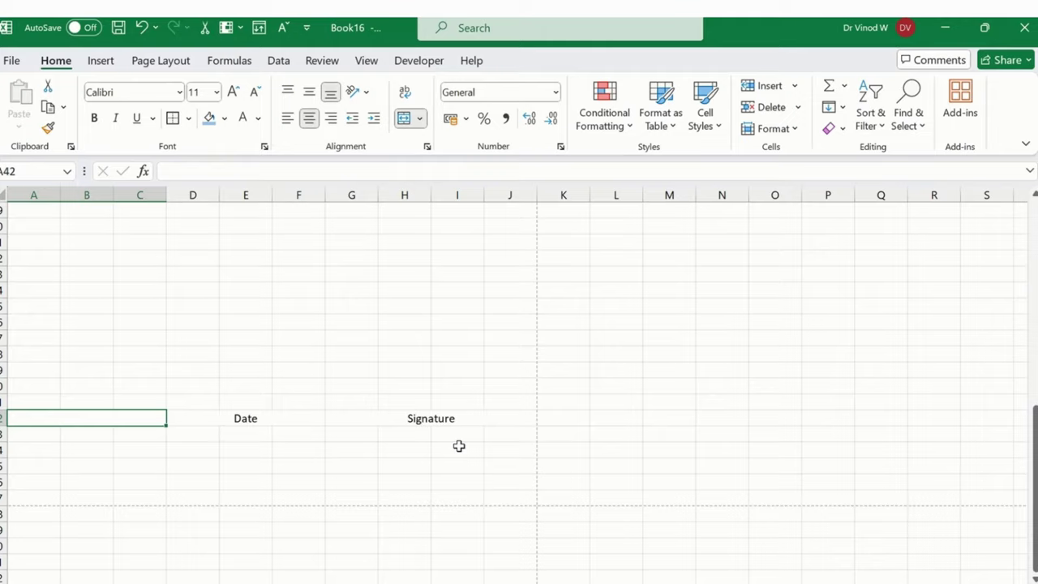
type("Name")
key("Return")
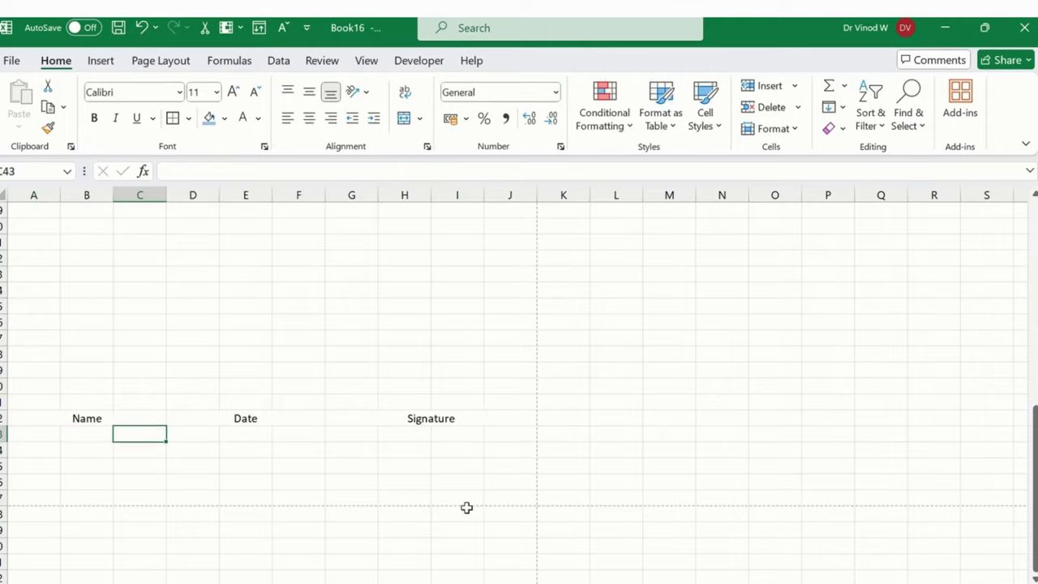
Step: Add outside borders around the Name, Date and Signature blocks across rows 42 and 43
key("Left")
key("Left")
key("Up")
key("shift+Down")
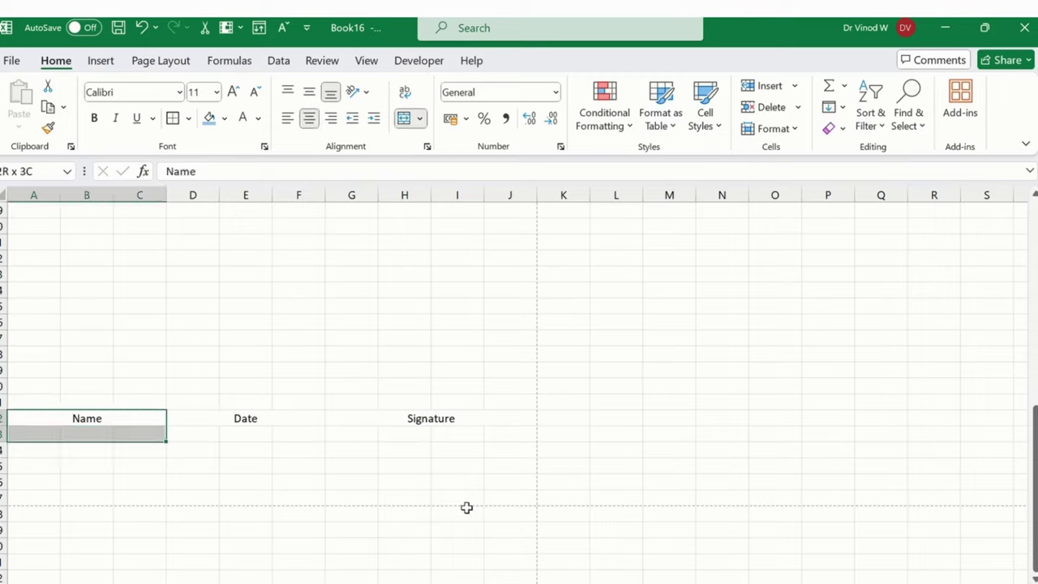
mouse_move(245, 419)
left_mouse_down()
mouse_move(389, 421)
mouse_move(390, 430)
left_mouse_up()
left_click(171, 118)
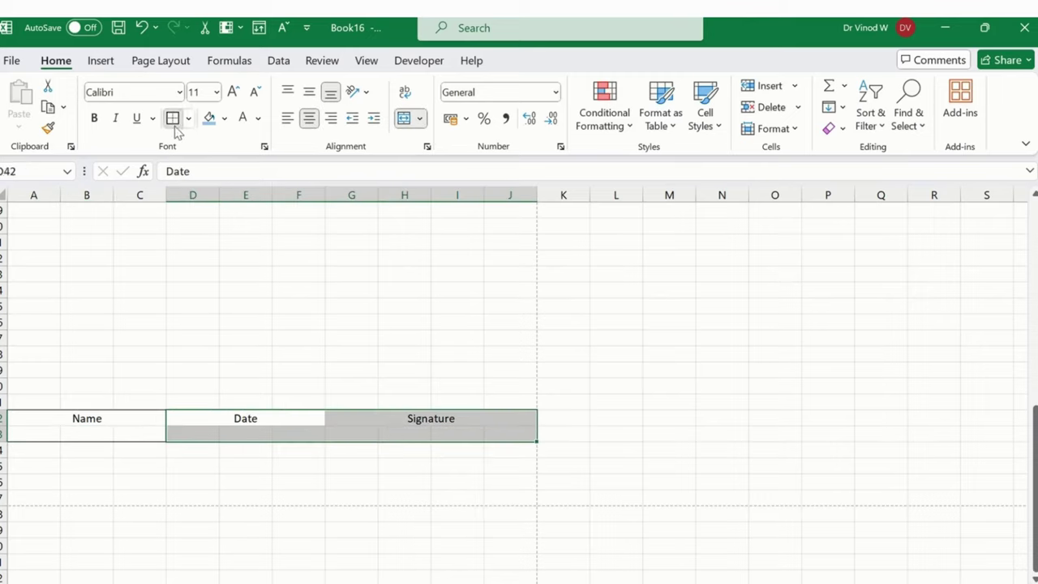
left_click(381, 338)
left_click(304, 422)
left_click_drag(301, 420, 301, 431)
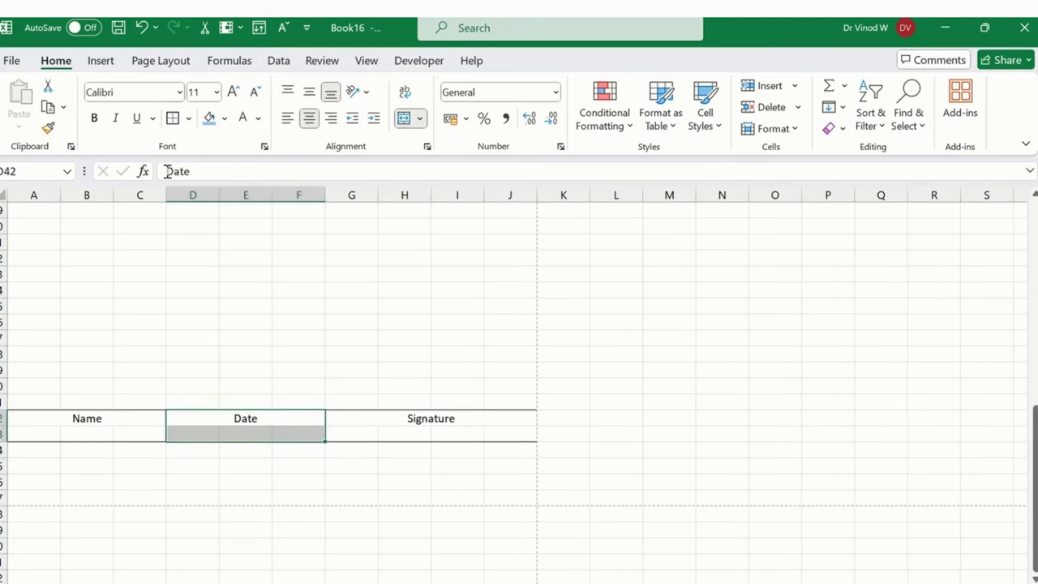
left_click(352, 305)
left_click_drag(510, 419, 511, 444)
Step: Apply a right border along the Category column of the Budget Allocation table, from row 16 down to row 41
scroll(510, 444, "up", 5)
mouse_move(60, 311)
left_mouse_down()
mouse_move(89, 572)
mouse_move(82, 489)
mouse_move(81, 576)
mouse_move(81, 472)
mouse_move(73, 507)
left_mouse_up()
scroll(141, 384, "up", 3)
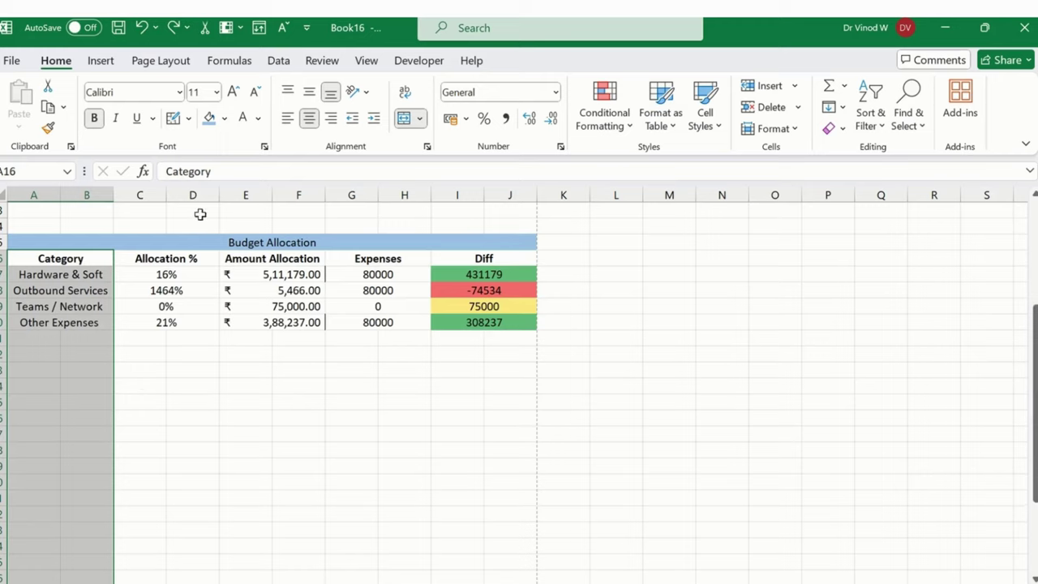
left_click(188, 118)
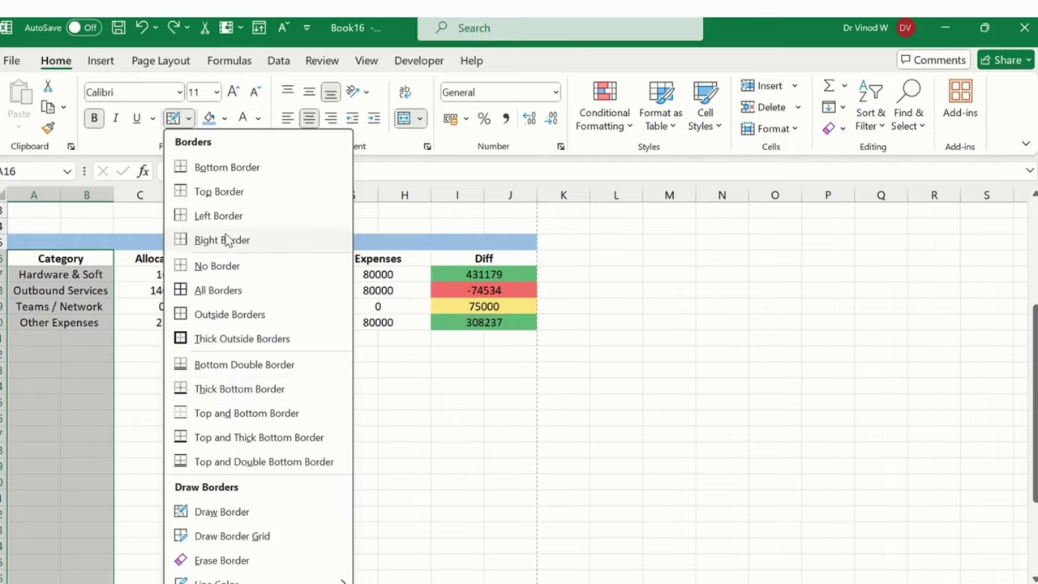
left_click(219, 244)
Step: Apply right borders to the Allocation % and Amount Allocation columns, C16:D41 and E16:F41
left_click_drag(195, 260, 194, 512)
scroll(276, 332, "up", 7)
scroll(308, 403, "down", 4)
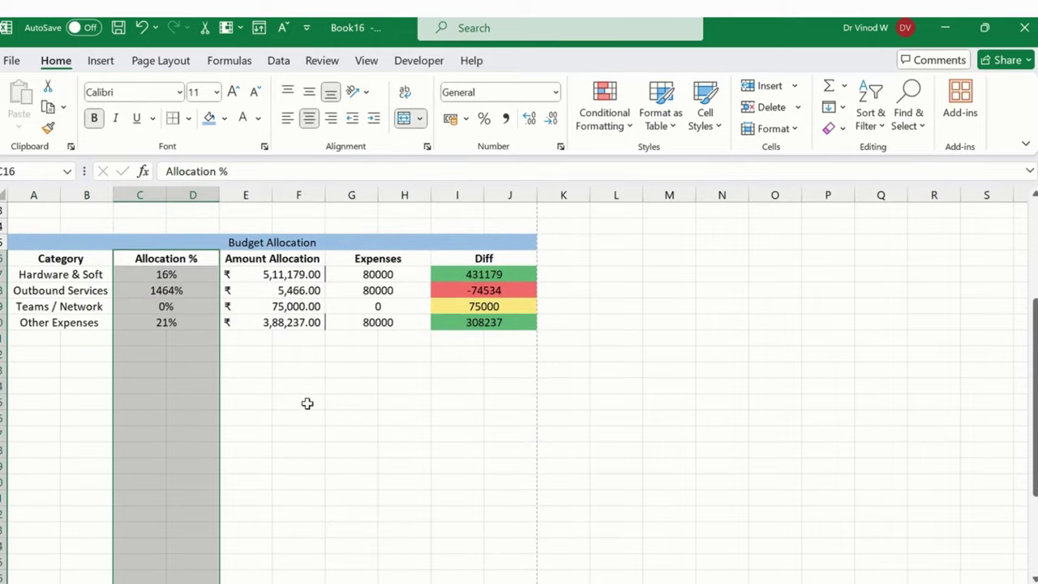
left_click_drag(296, 258, 285, 523)
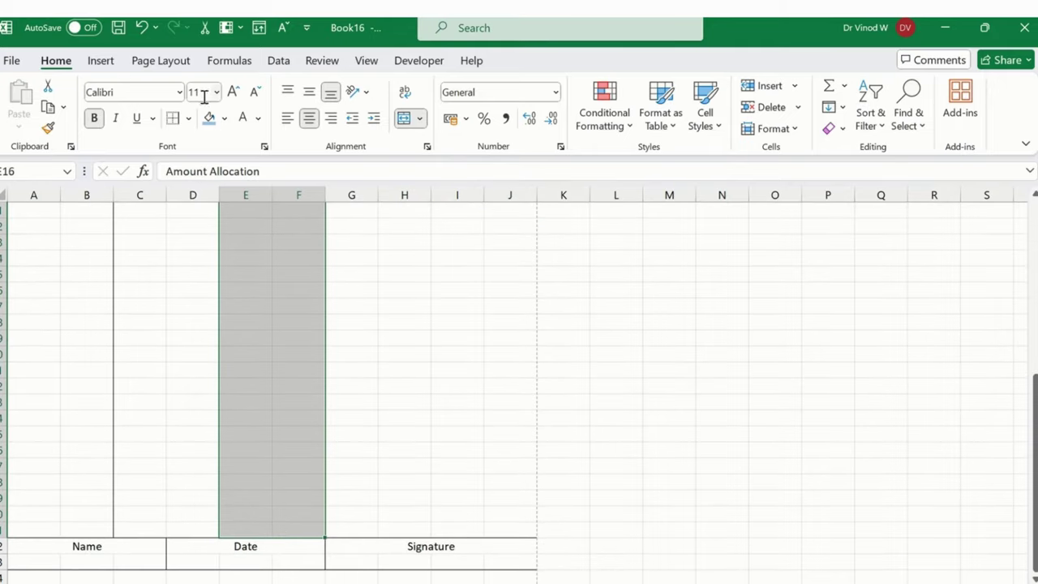
scroll(429, 289, "up", 8)
scroll(432, 293, "down", 4)
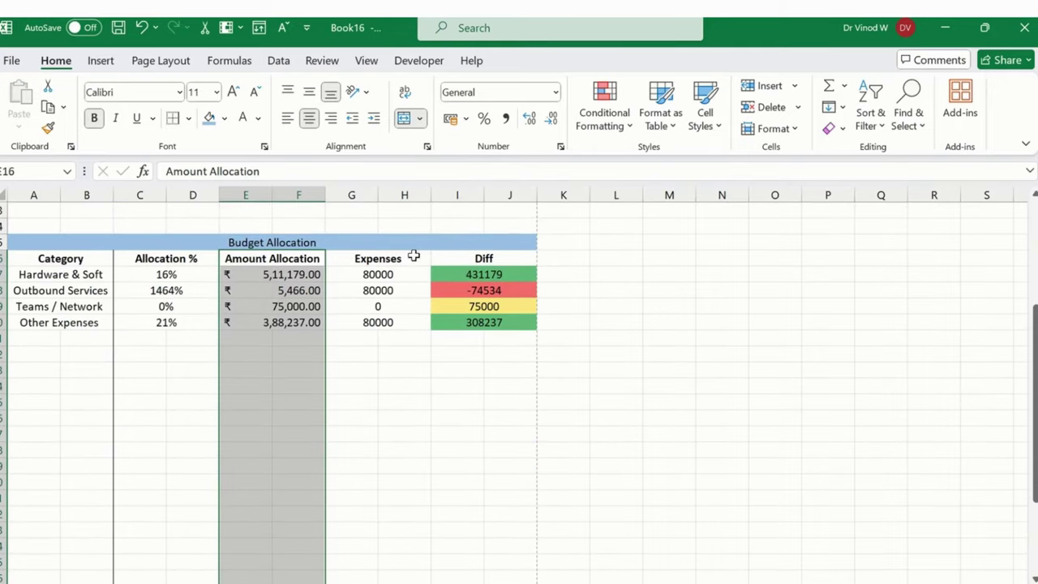
Step: Apply right borders to the Expenses and Diff columns, G16:H41 and I16:J41
mouse_move(414, 256)
left_mouse_down()
mouse_move(410, 538)
mouse_move(426, 510)
left_mouse_up()
scroll(414, 487, "down", 4)
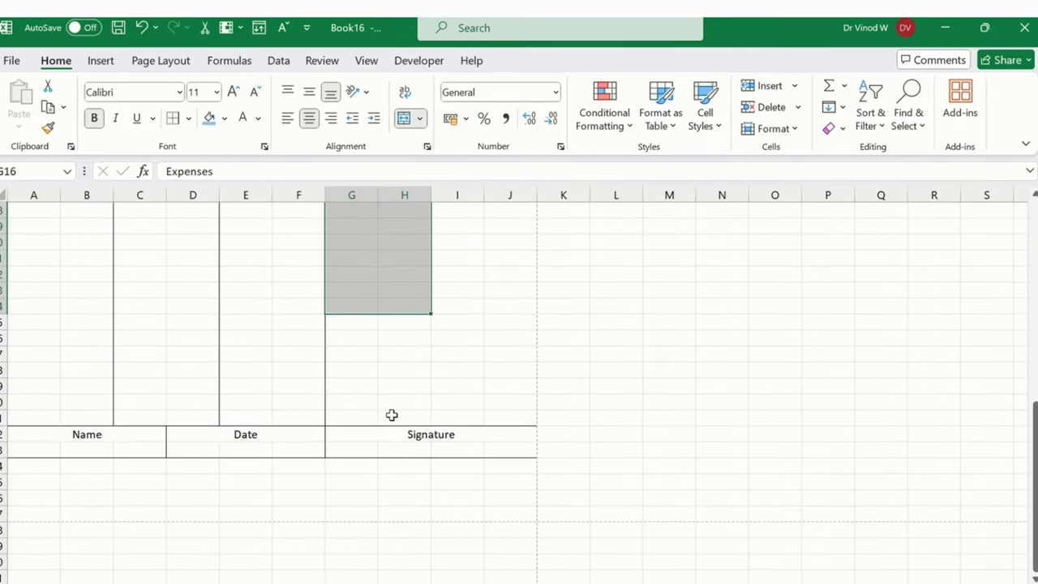
left_click(391, 414, "shift")
scroll(494, 368, "up", 8)
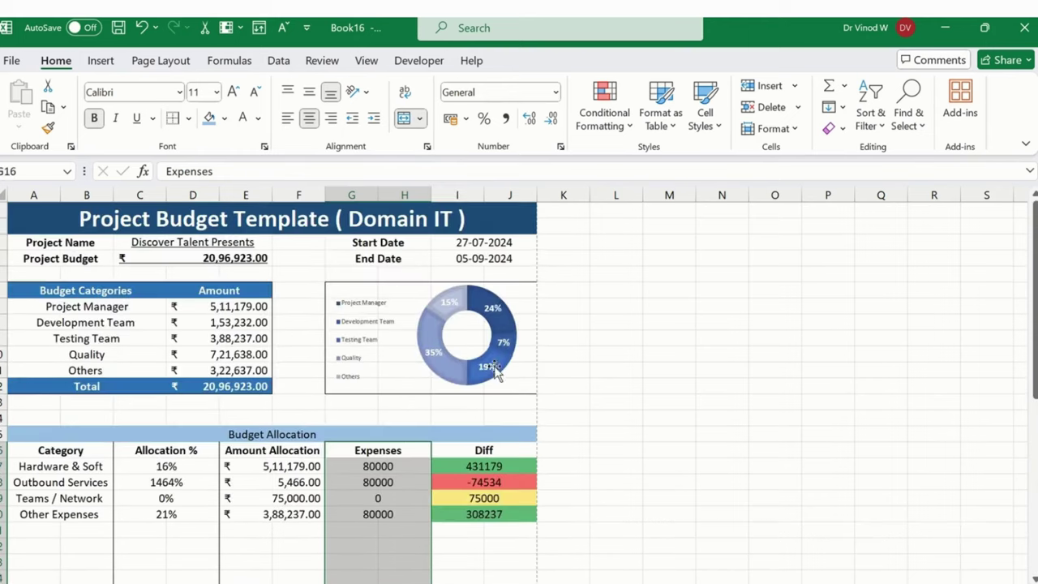
scroll(503, 357, "down", 3)
left_click(523, 357)
scroll(525, 362, "down", 4)
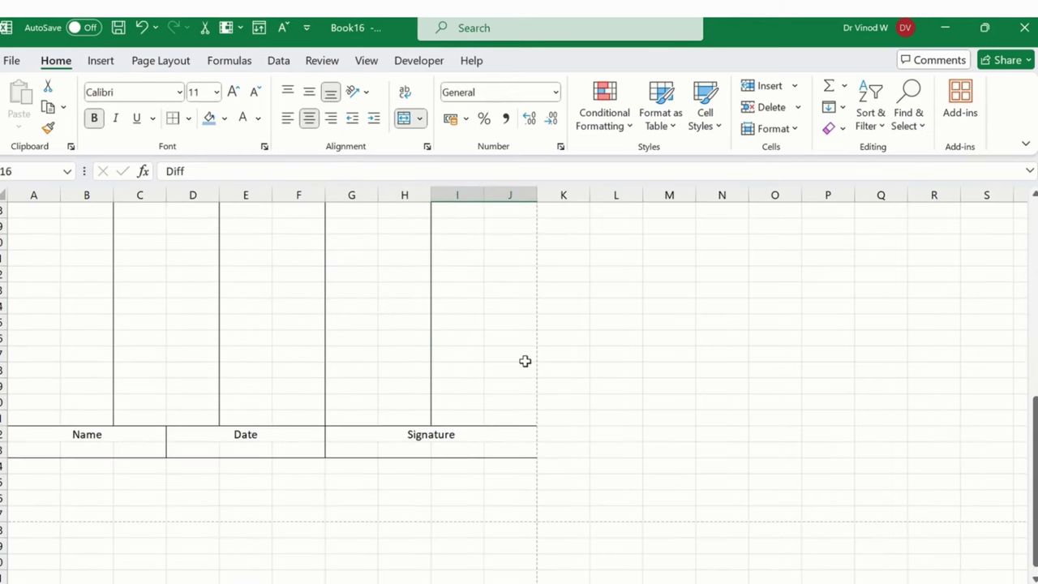
left_click(497, 410, "shift")
scroll(92, 418, "up", 6)
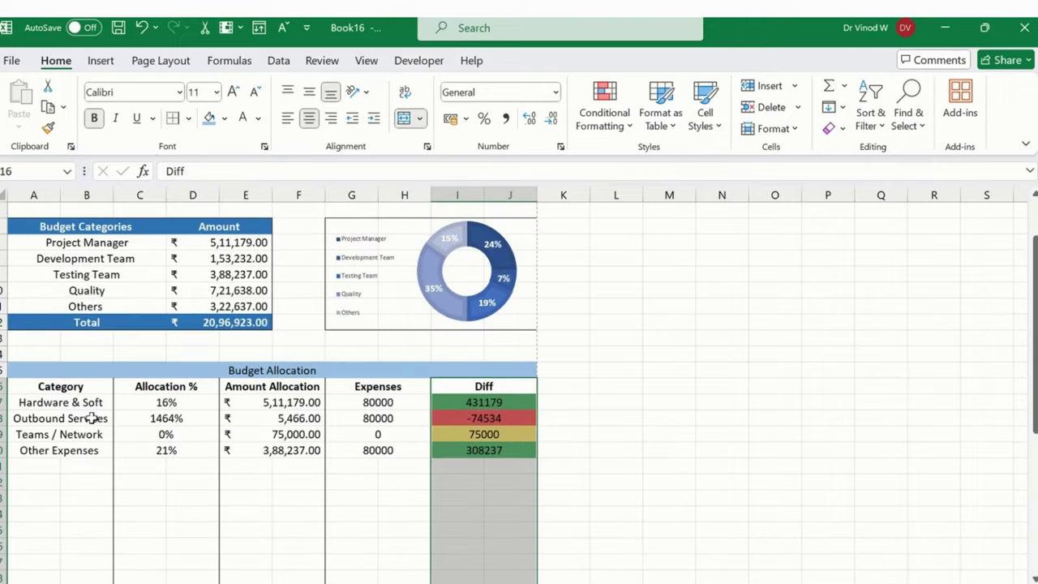
Step: Reapply the right border to the whole Category column range A16:B41
left_click(72, 391)
scroll(97, 406, "down", 6)
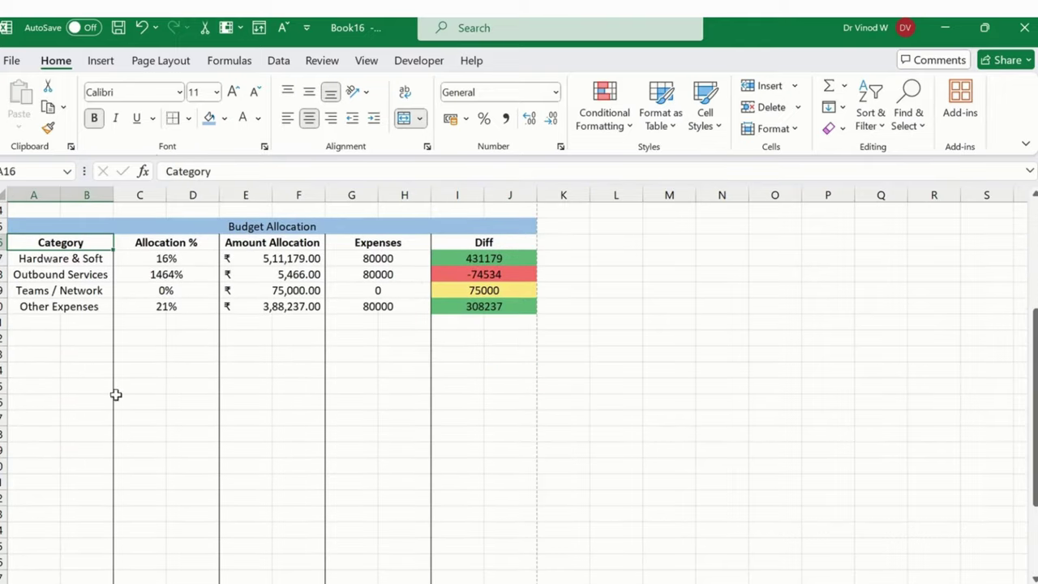
left_click(75, 450, "shift")
left_click(188, 118)
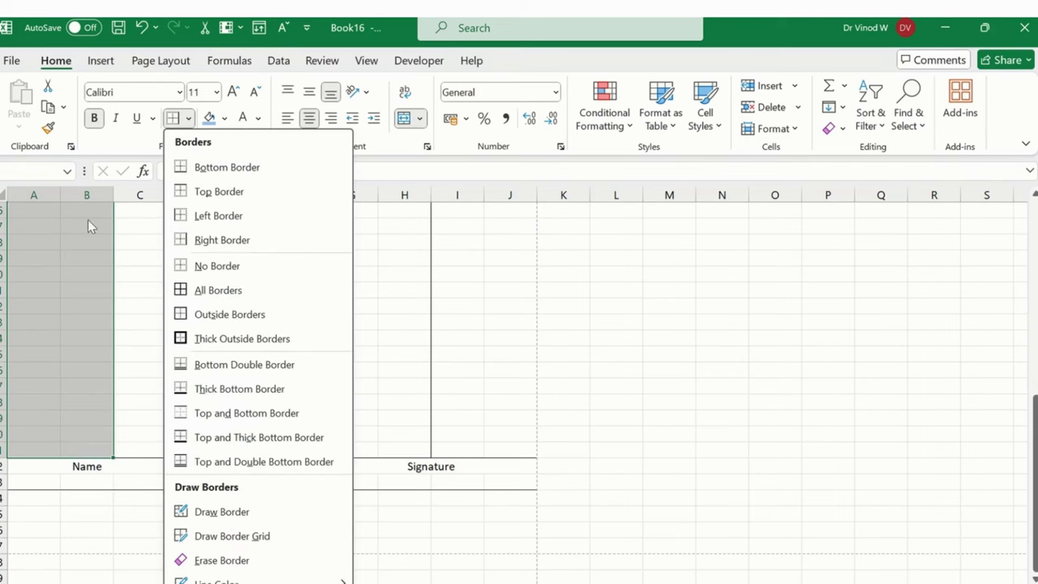
left_click(208, 238)
scroll(208, 217, "up", 6)
scroll(167, 463, "up", 2)
Step: Fill the Budget Allocation header row from Category to Diff in row 16 with light blue
left_click(167, 464)
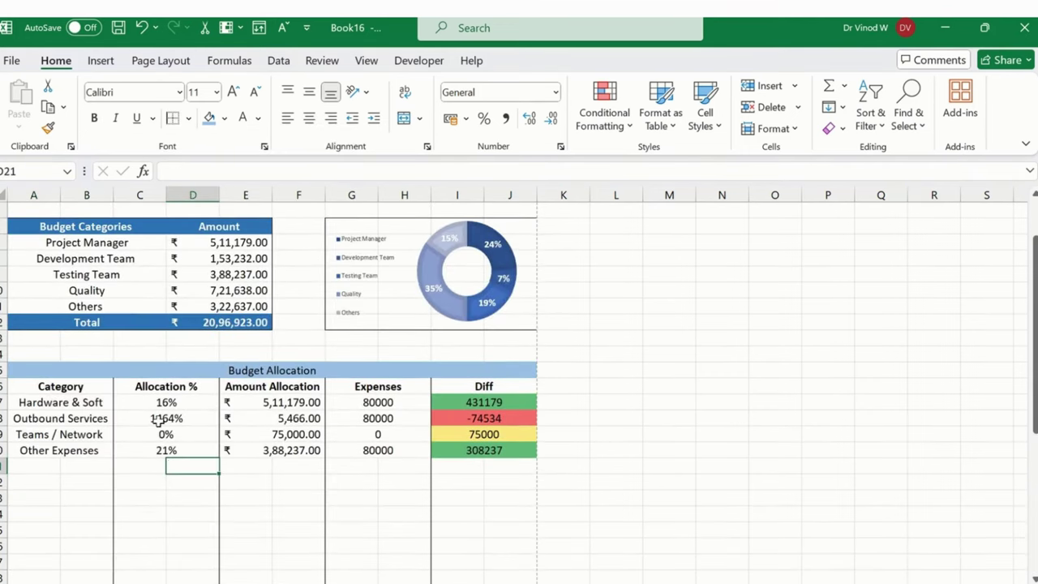
scroll(162, 452, "down", 3)
scroll(160, 449, "up", 2)
scroll(161, 449, "up", 1)
left_click_drag(65, 387, 486, 386)
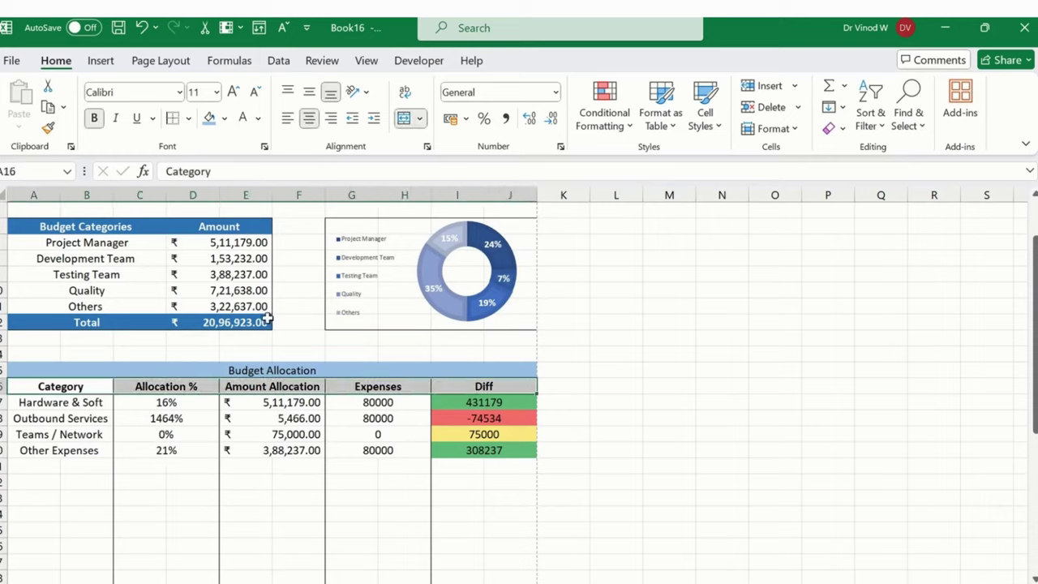
left_click(224, 119)
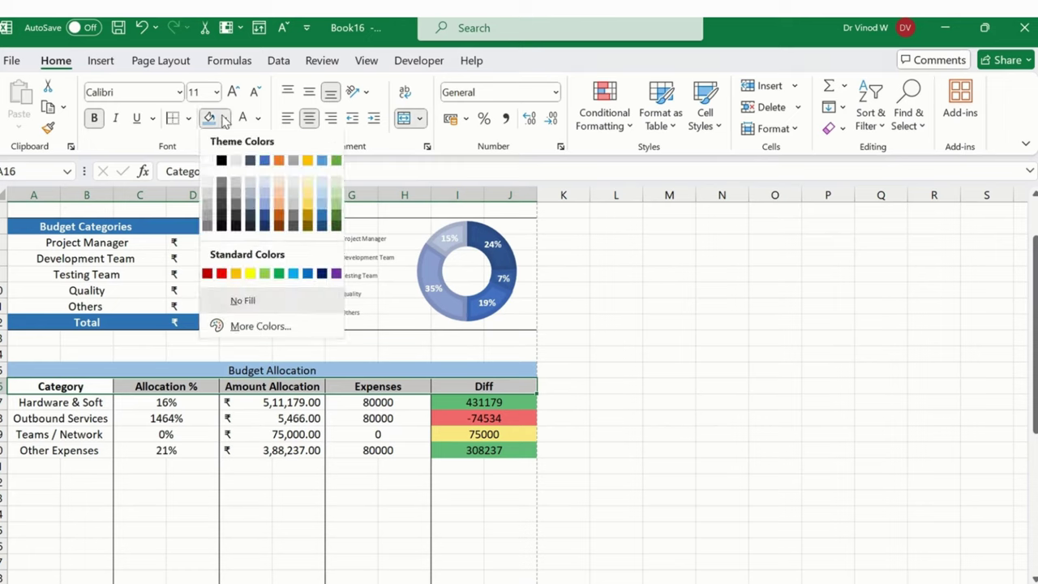
left_click(323, 202)
left_click(244, 461)
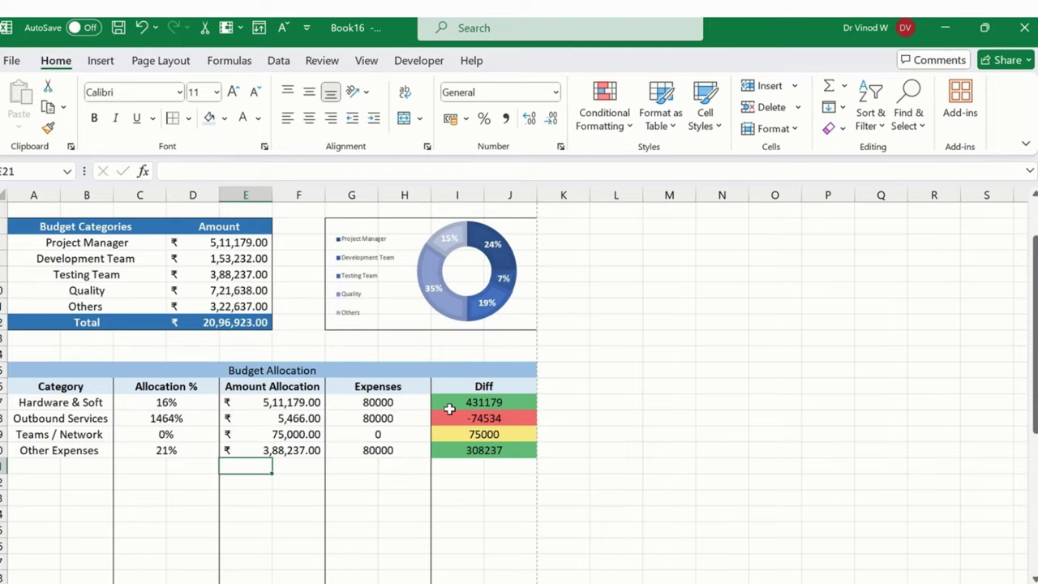
Step: Fill the Name, Date and Signature labels in row 42 with the same light blue and make them bold
scroll(449, 409, "down", 3)
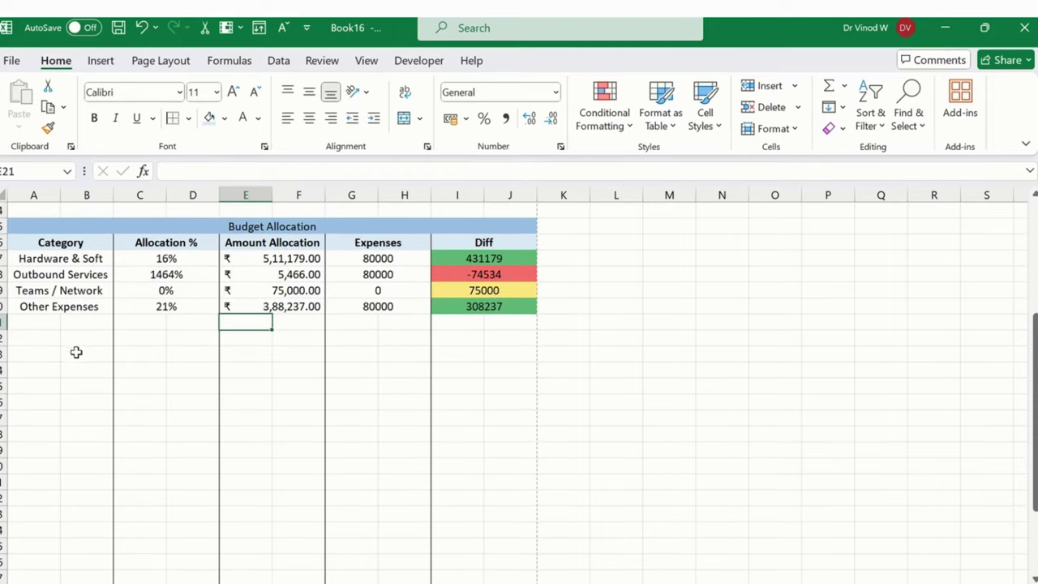
scroll(75, 352, "up", 1)
scroll(111, 387, "down", 1)
key("Home")
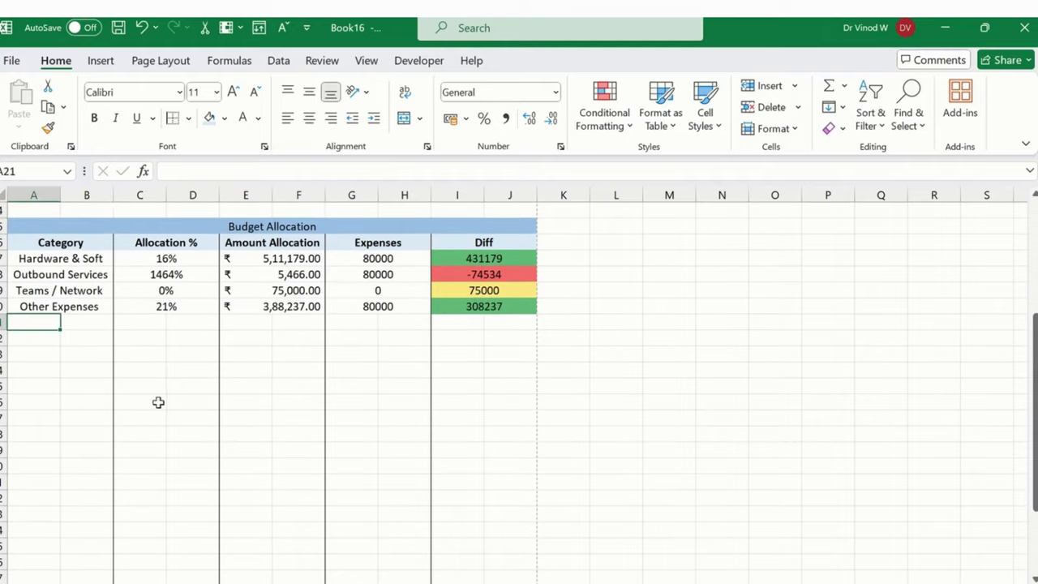
scroll(288, 394, "down", 7)
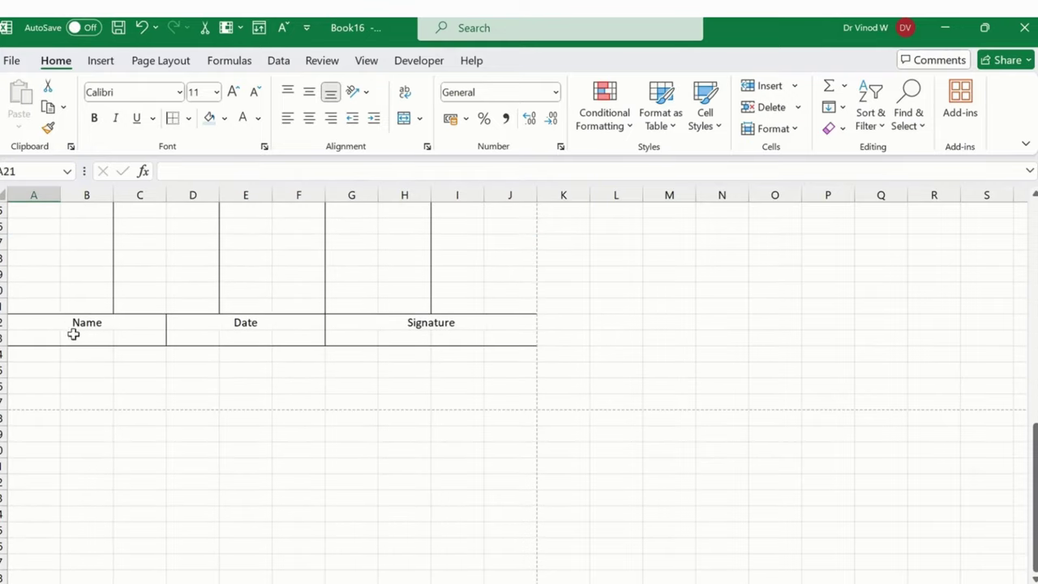
left_click_drag(62, 323, 433, 327)
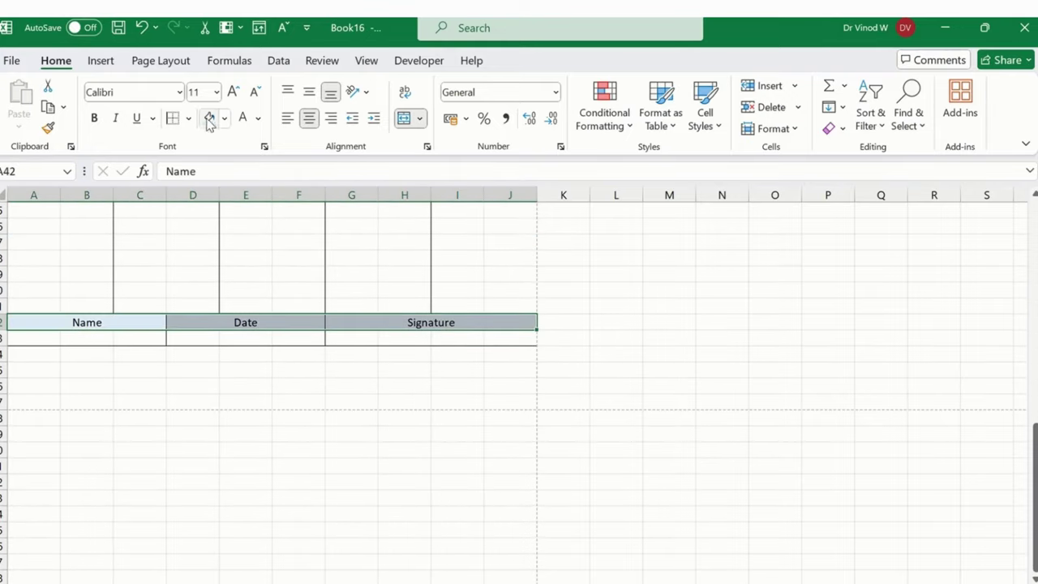
left_click(174, 227)
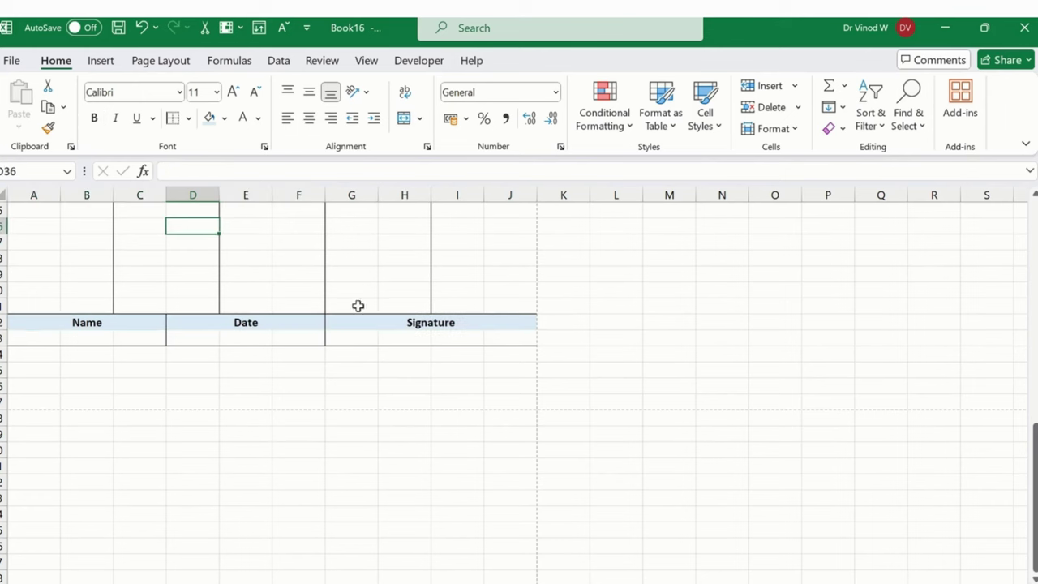
Step: Move the doughnut chart out of its bordered frame in G6:J12, down over the Budget Allocation table
scroll(440, 434, "up", 11)
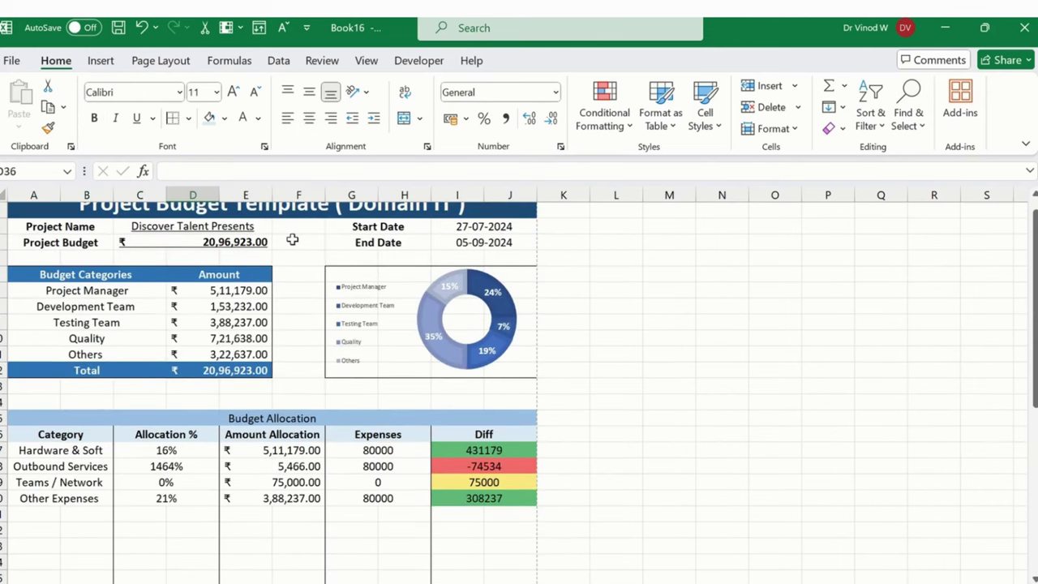
scroll(293, 350, "up", 1)
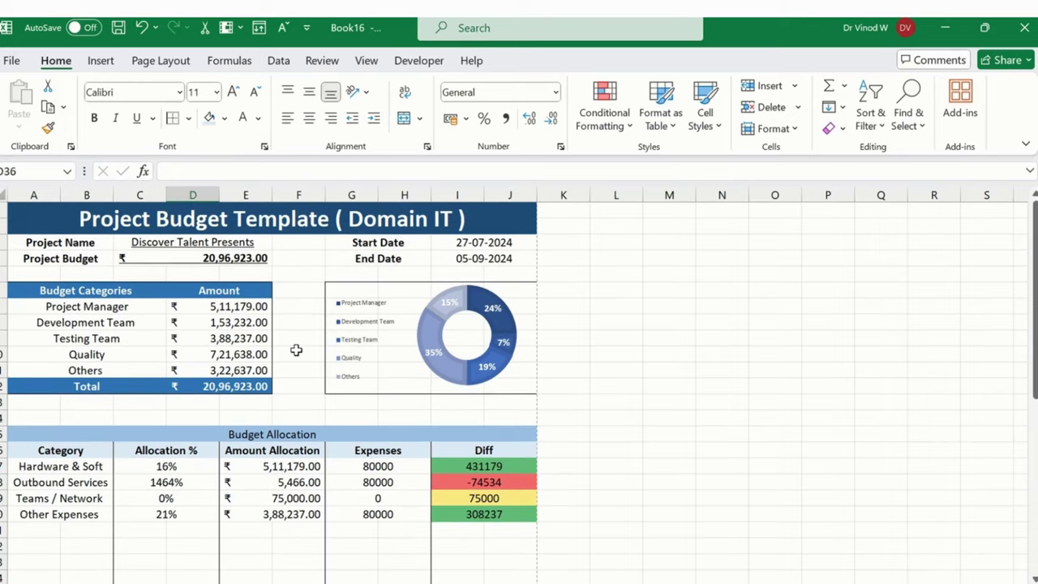
left_click(338, 295)
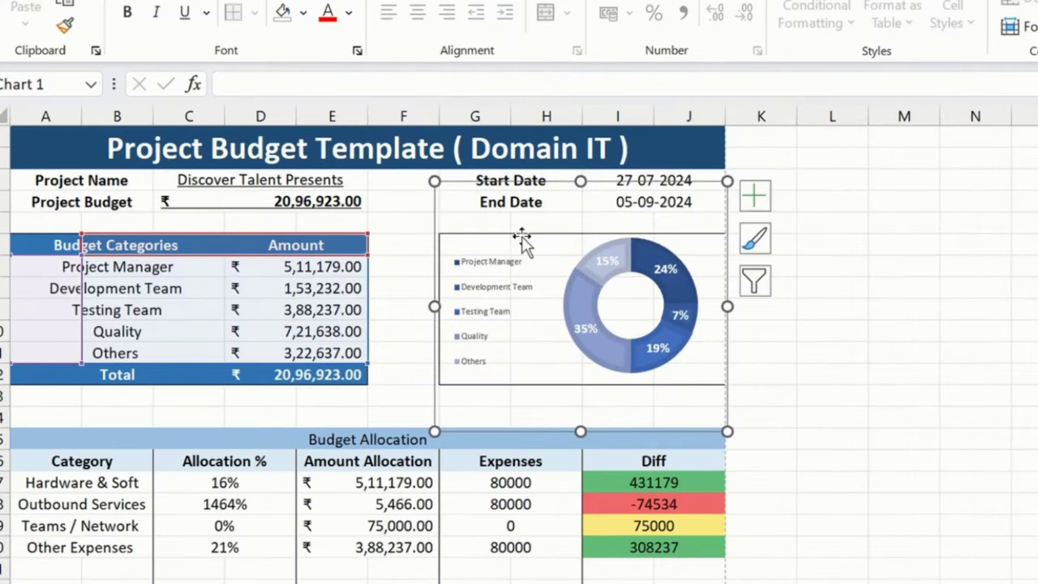
left_click_drag(528, 235, 252, 395)
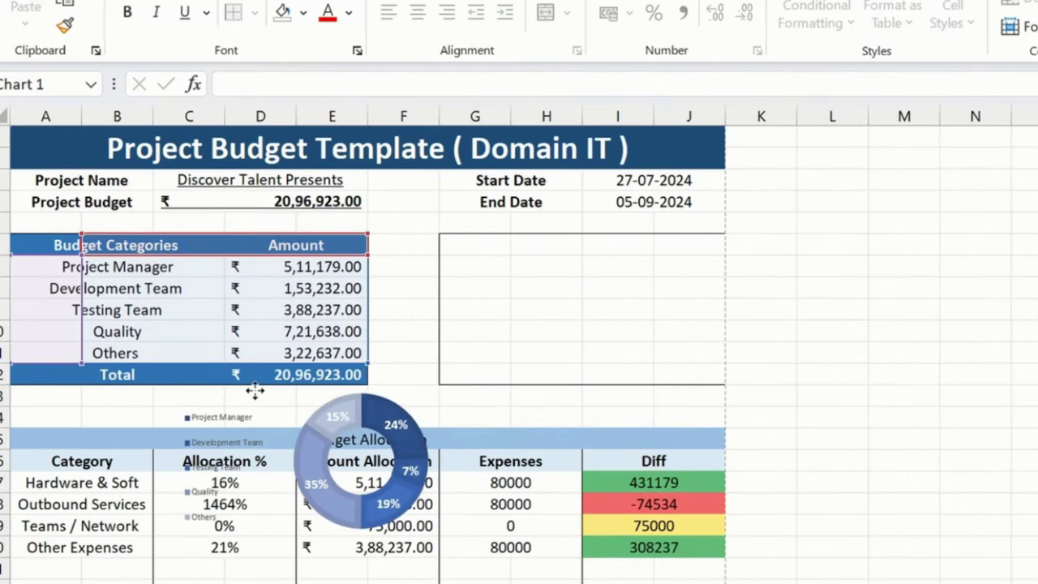
Step: Remove all borders from the empty chart frame in G6:J12
left_click(454, 242)
left_click_drag(454, 242, 694, 378)
left_click(255, 12)
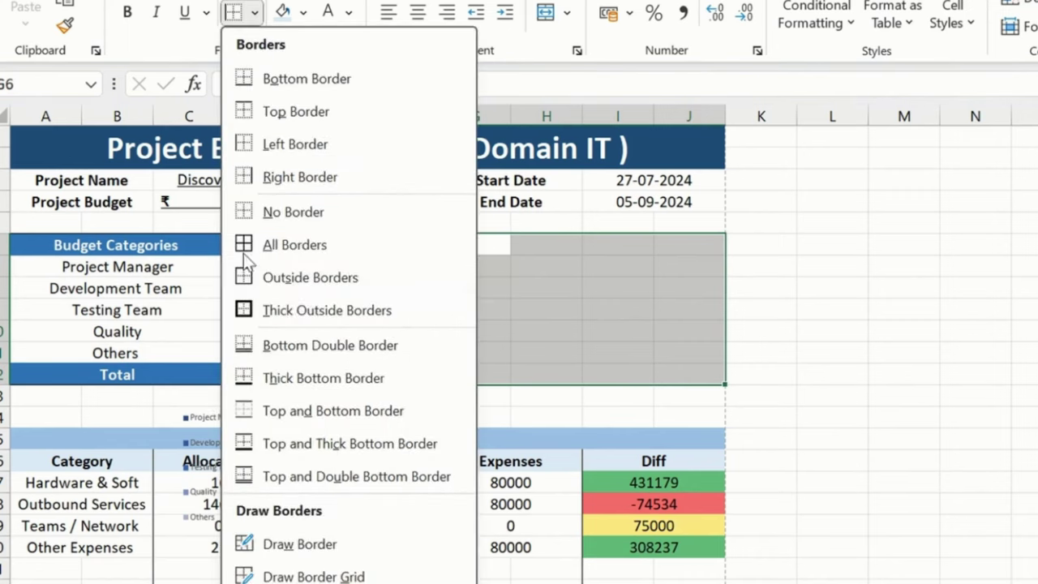
left_click(318, 244)
Step: Move the doughnut chart back up beside the Budget Categories table and enlarge it to fill the space below the dates
left_click(422, 398)
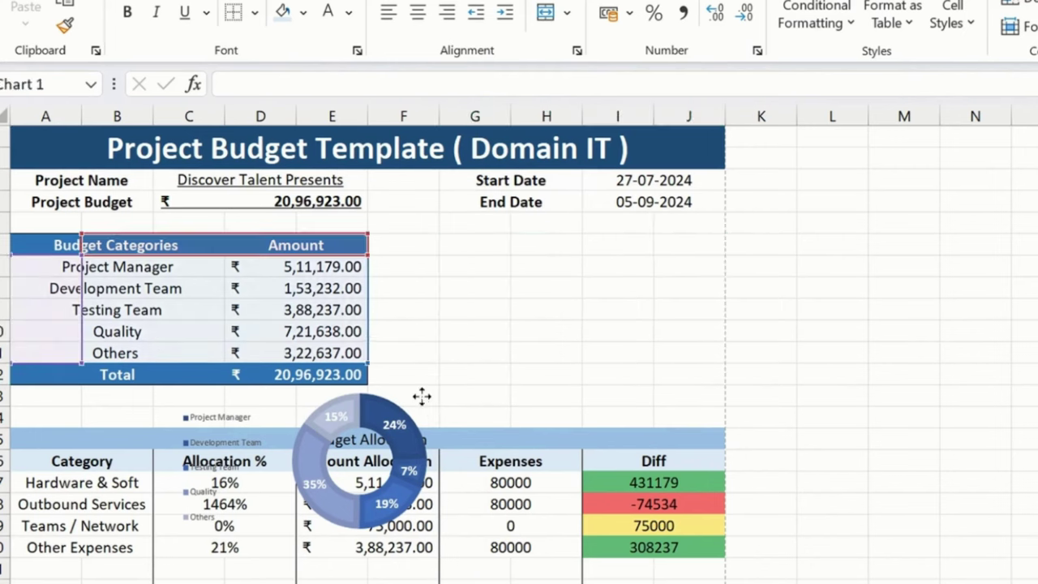
left_click_drag(431, 398, 555, 373)
left_click_drag(590, 292, 725, 154)
left_click_drag(720, 258, 721, 253)
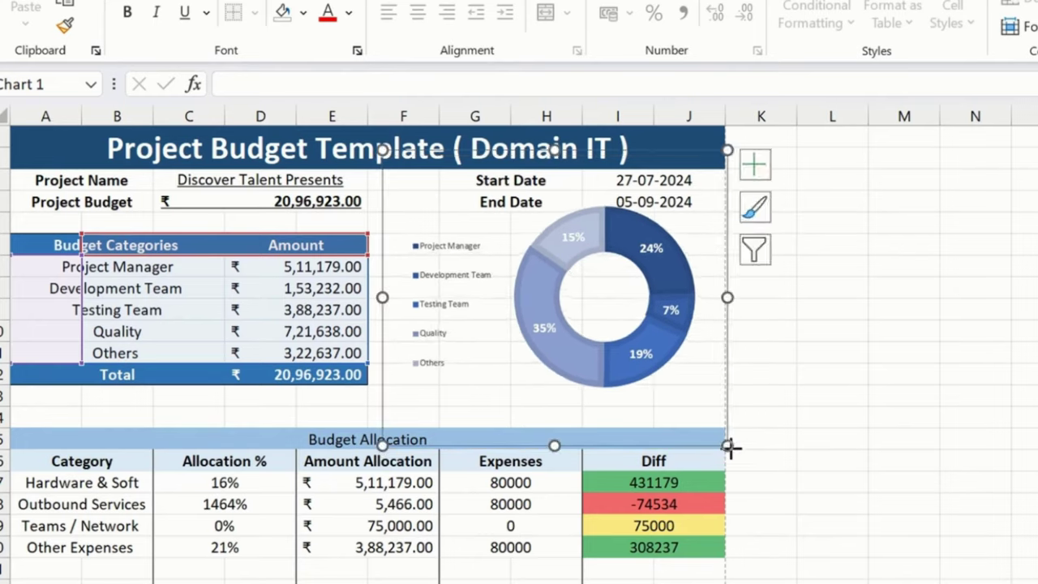
left_click_drag(727, 445, 743, 454)
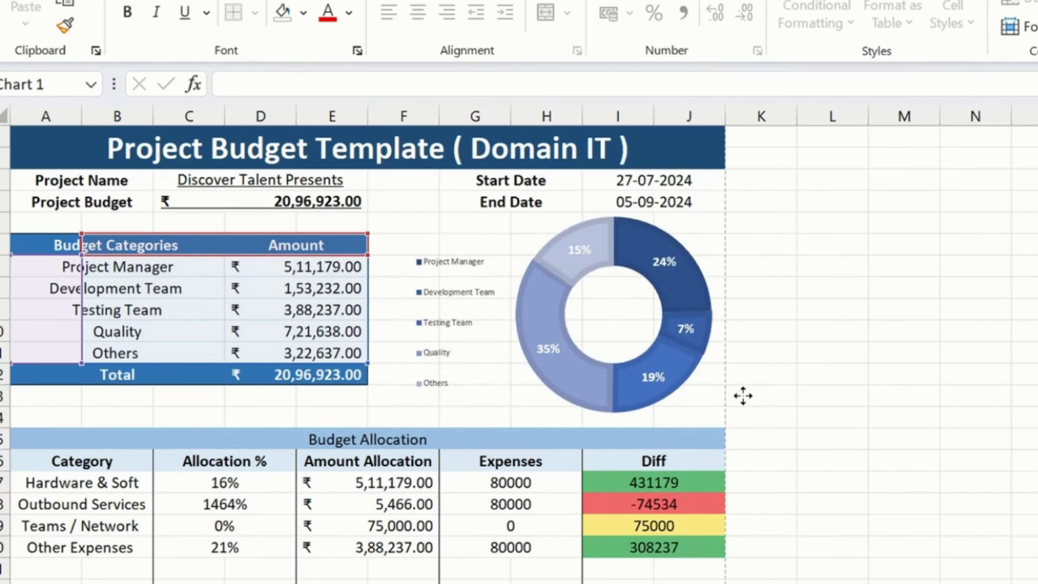
left_click(820, 306)
Step: Increase the font size of the doughnut chart's legend by two steps
left_click(405, 321)
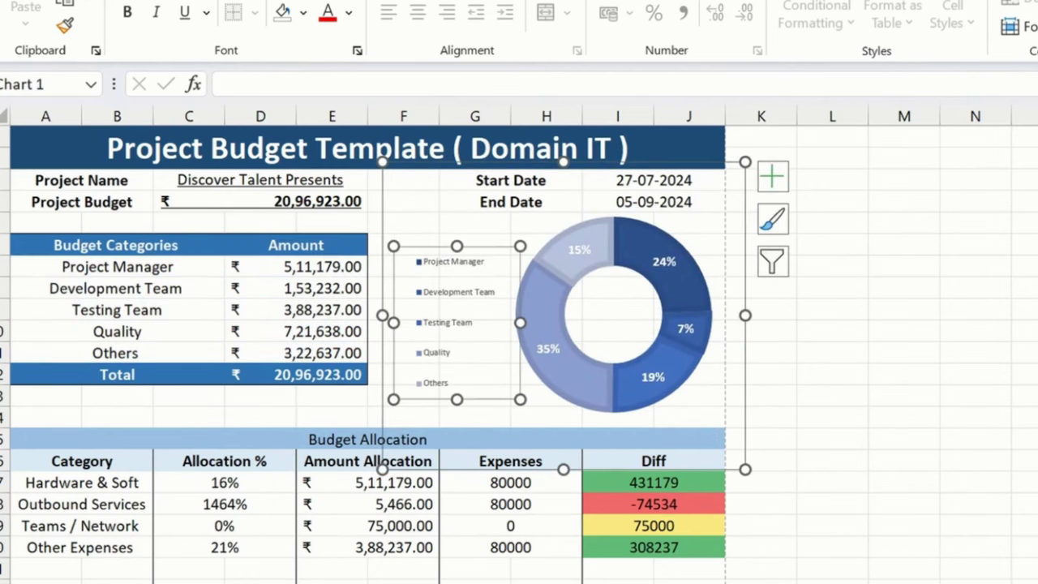
key("ctrl+shift+period")
key("ctrl+shift+period")
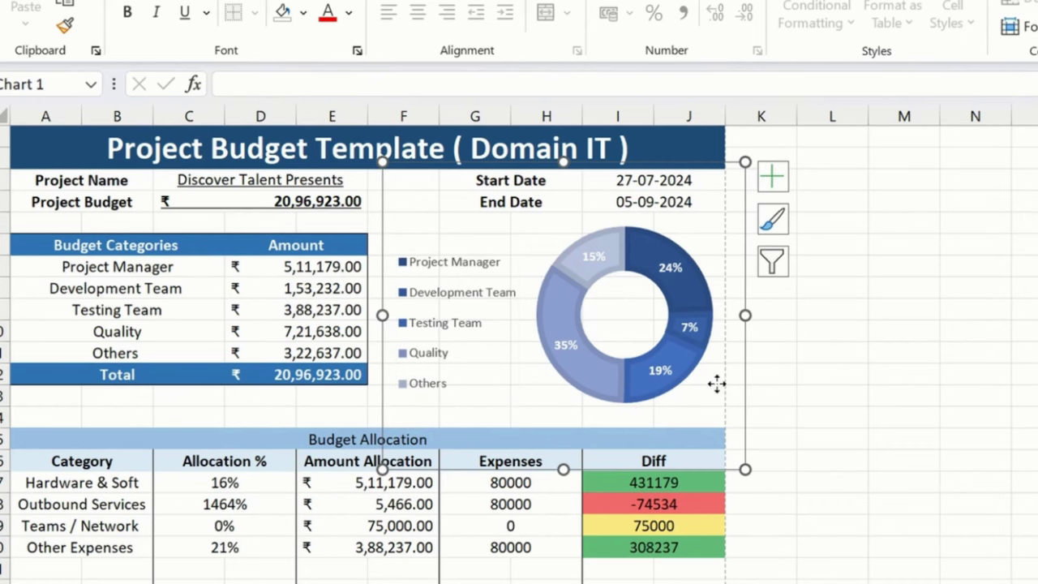
left_click(741, 373)
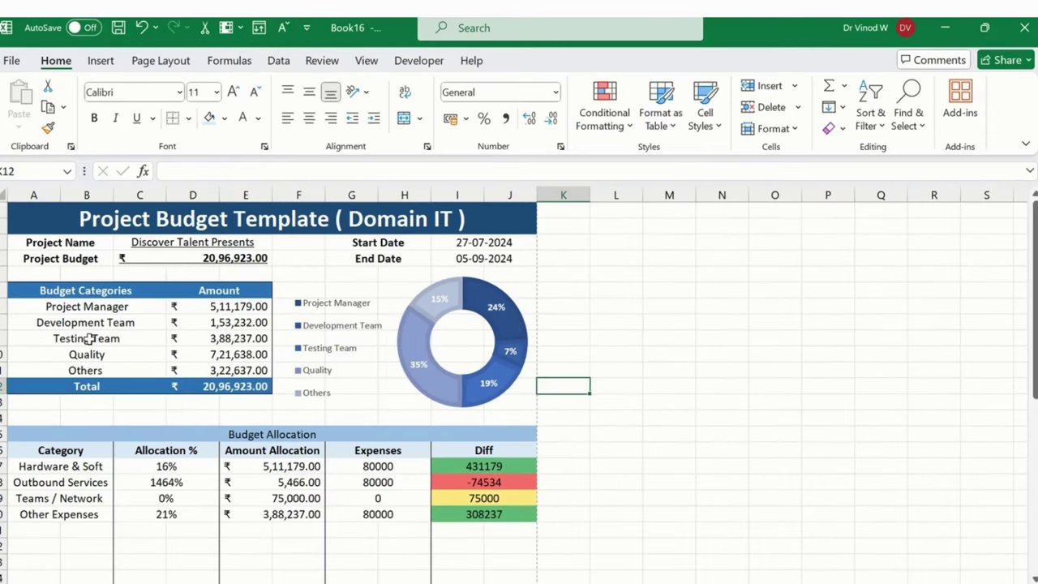
Step: Set the Budget Allocation heading in row 15 to font size 16 and make it bold
scroll(91, 341, "down", 8)
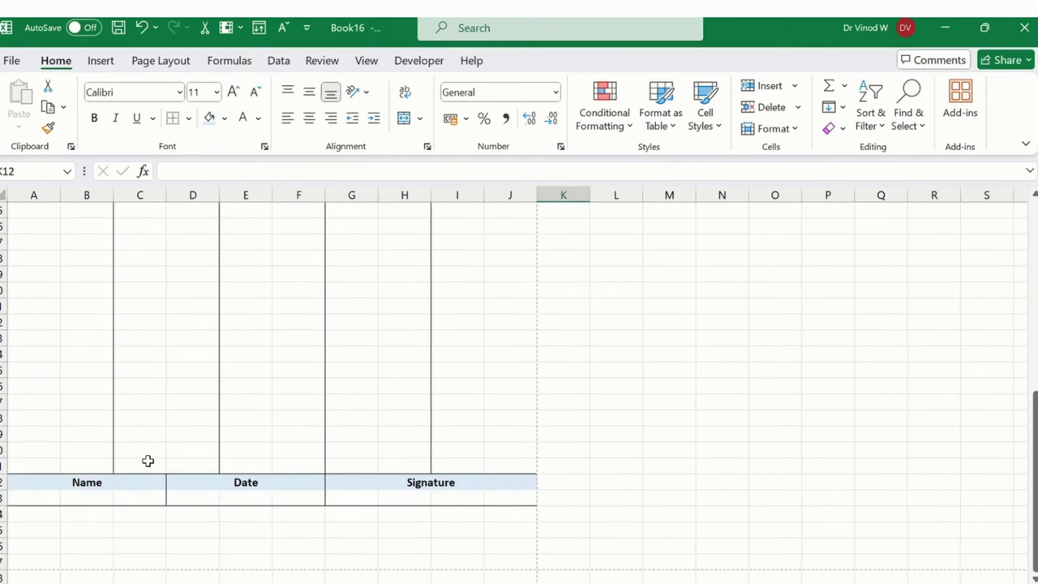
scroll(179, 413, "up", 5)
left_click(254, 337)
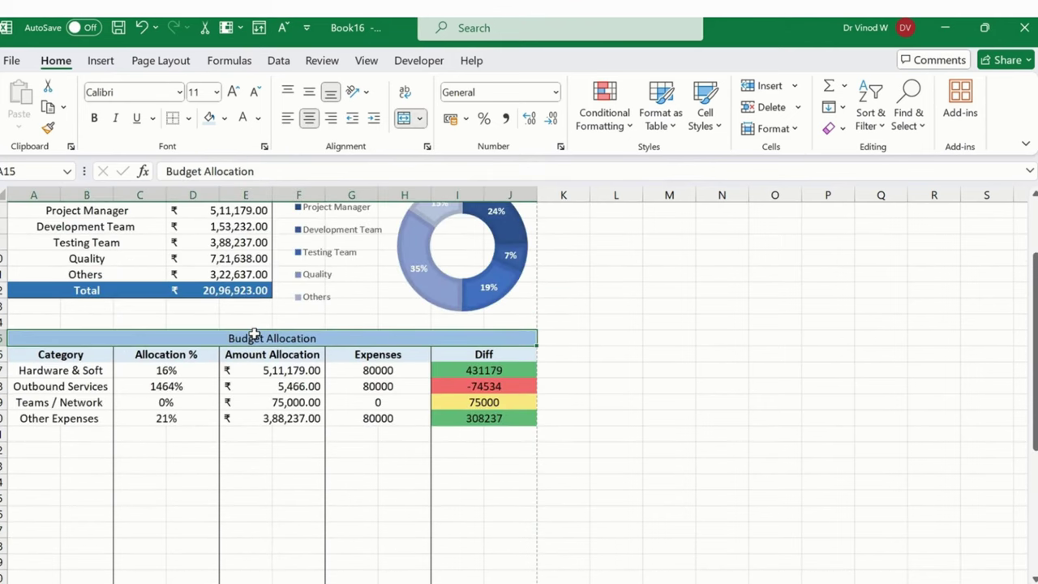
left_click(232, 91)
left_click(232, 91)
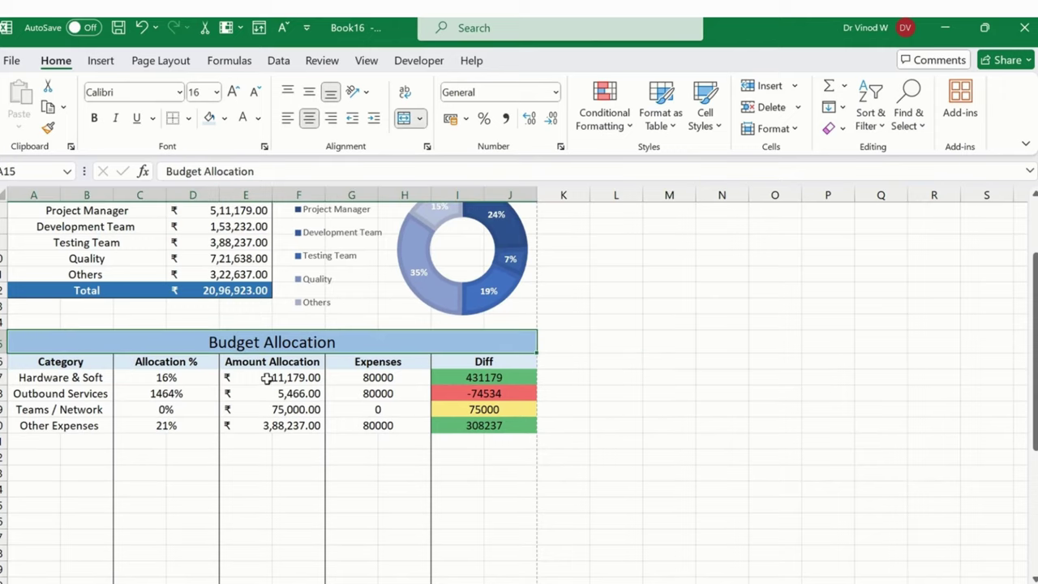
key("ctrl+b")
left_click(408, 492)
Step: Review the template from the title down to the Name, Date and Signature block
scroll(413, 479, "down", 6)
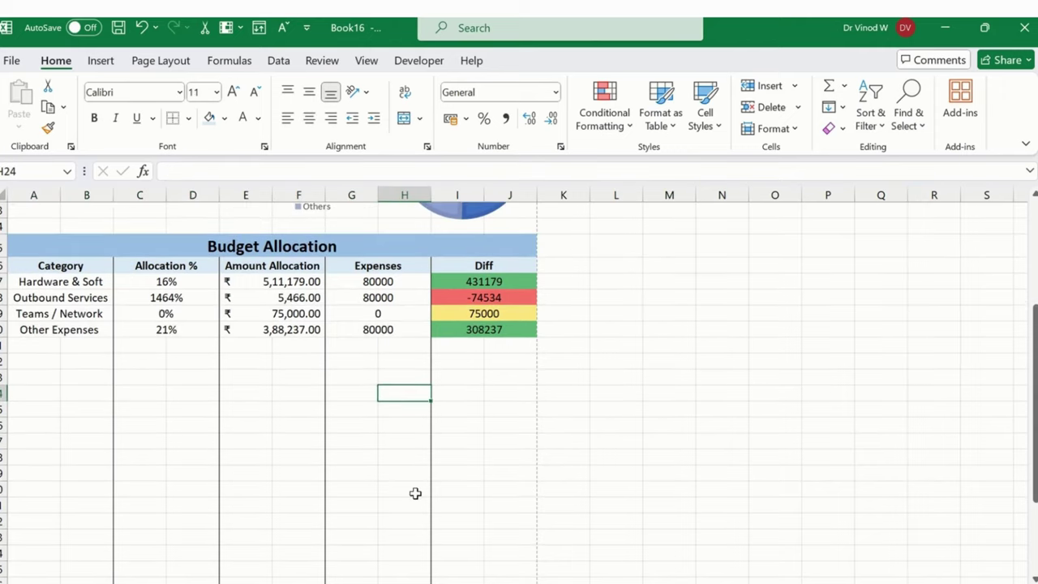
scroll(419, 480, "up", 3)
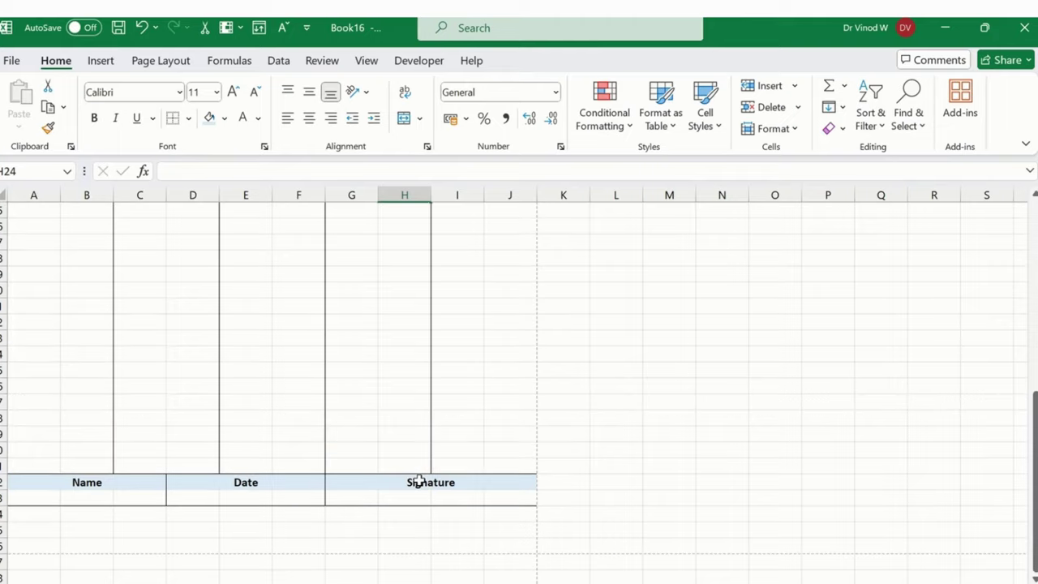
scroll(418, 482, "down", 2)
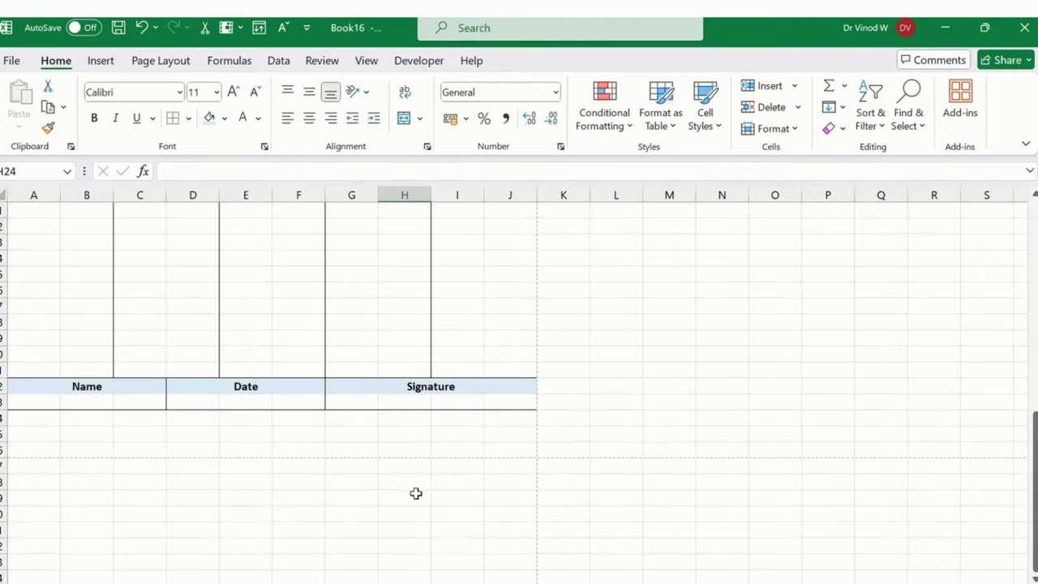
scroll(416, 493, "up", 2)
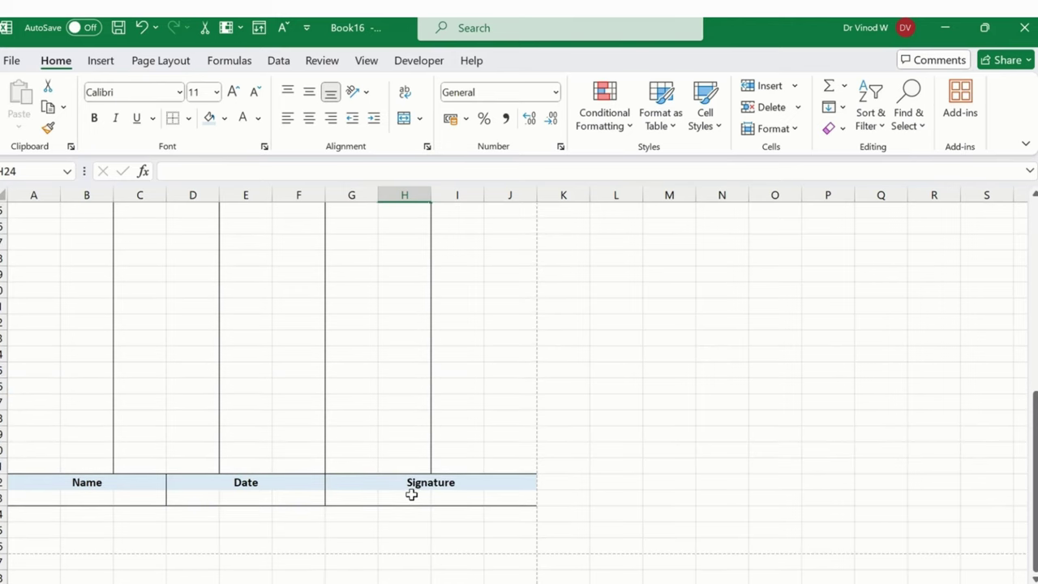
scroll(411, 494, "up", 1)
scroll(192, 393, "up", 4)
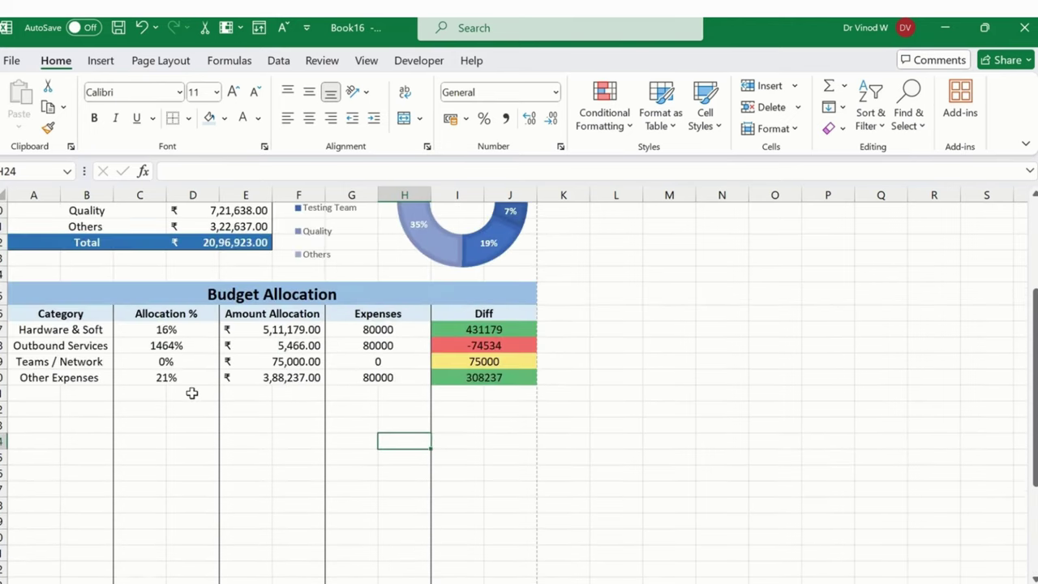
scroll(192, 393, "up", 3)
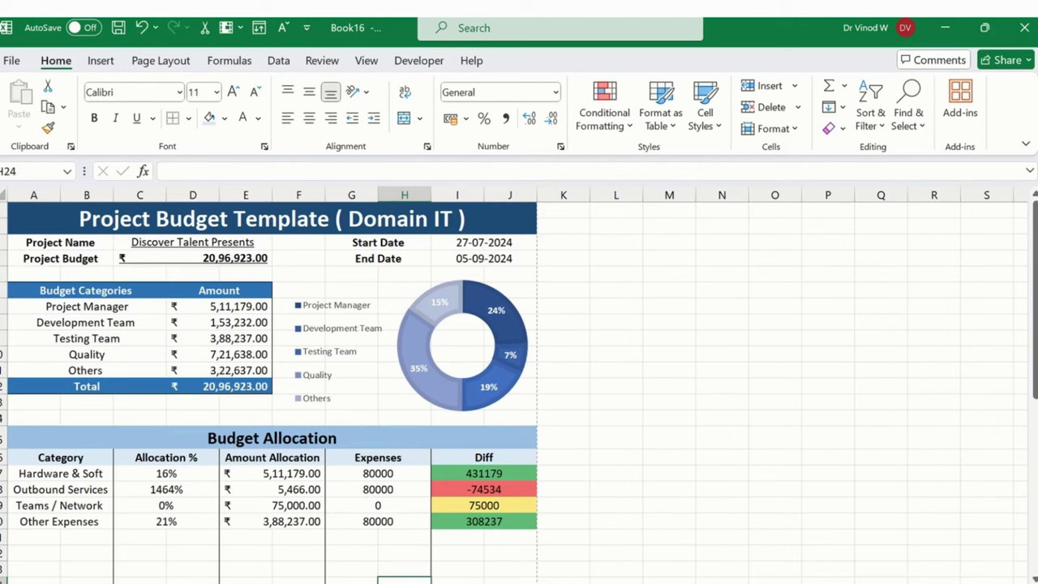
Step: Examine the template in Page Layout view, including the header's picture option, and return to Normal view
key("alt+w")
key("p")
scroll(519, 381, "down", 11)
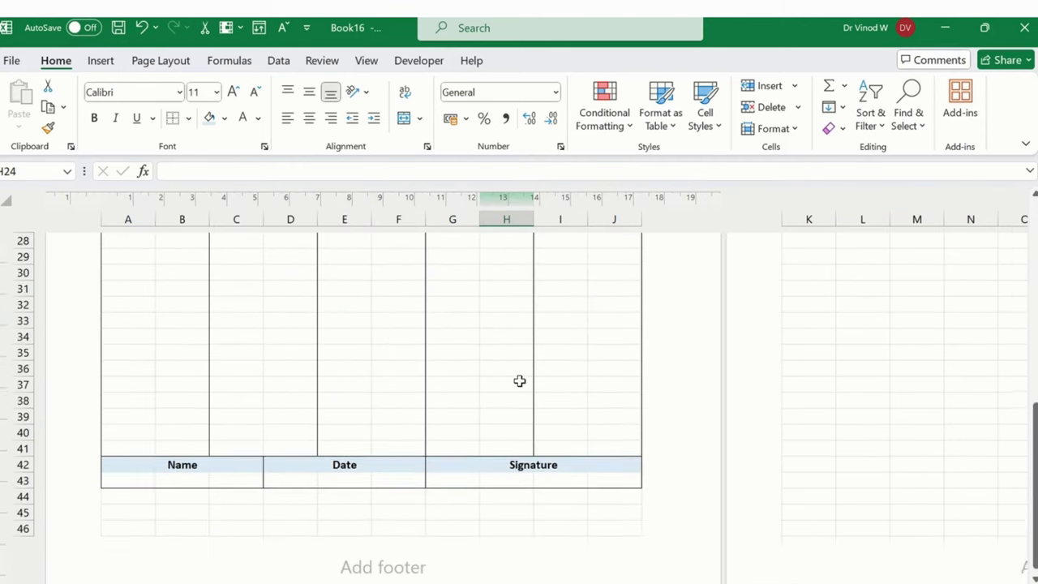
scroll(519, 381, "up", 13)
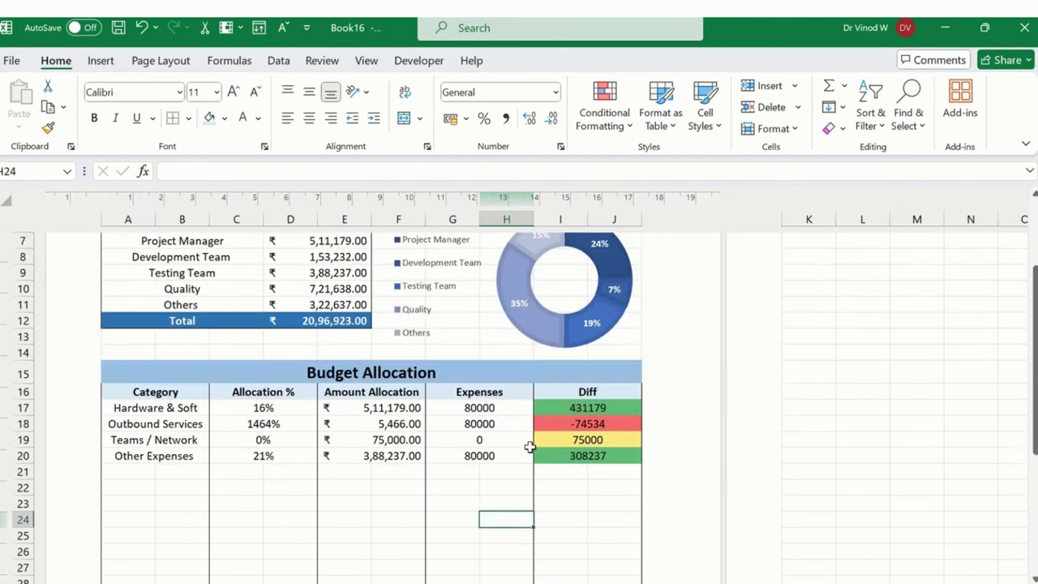
left_click(381, 280)
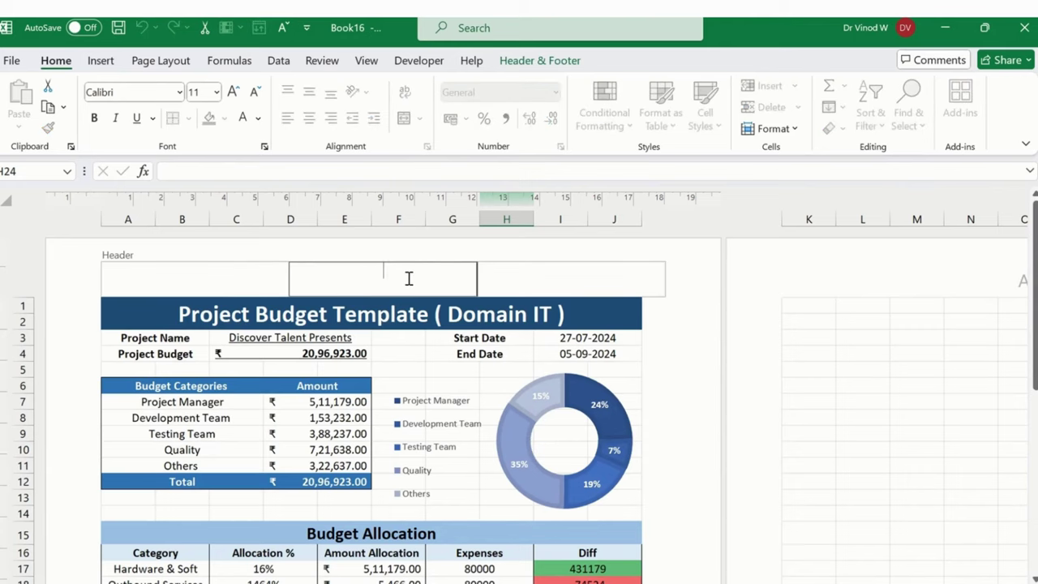
left_click(540, 61)
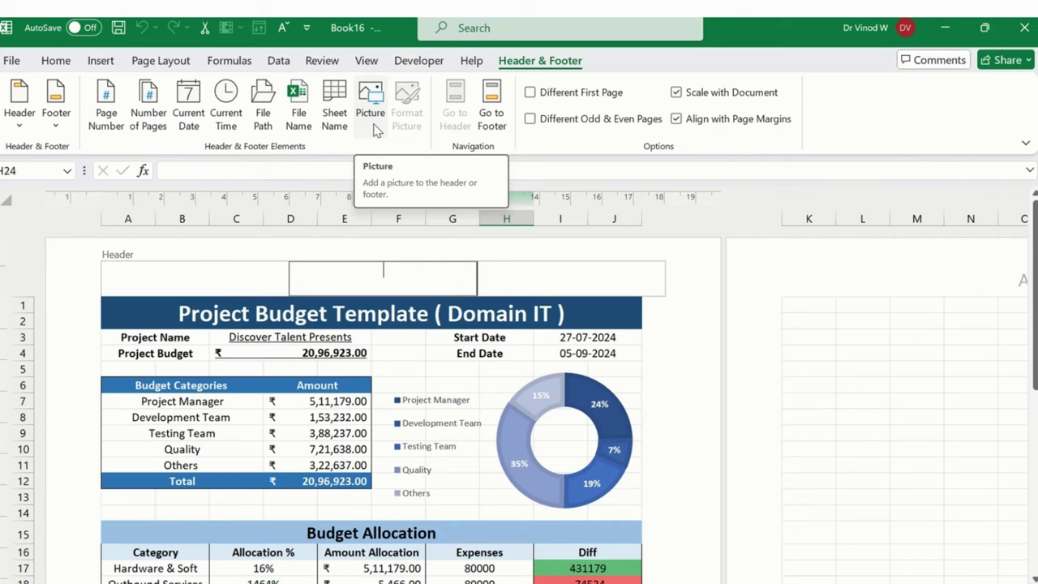
left_click(711, 327)
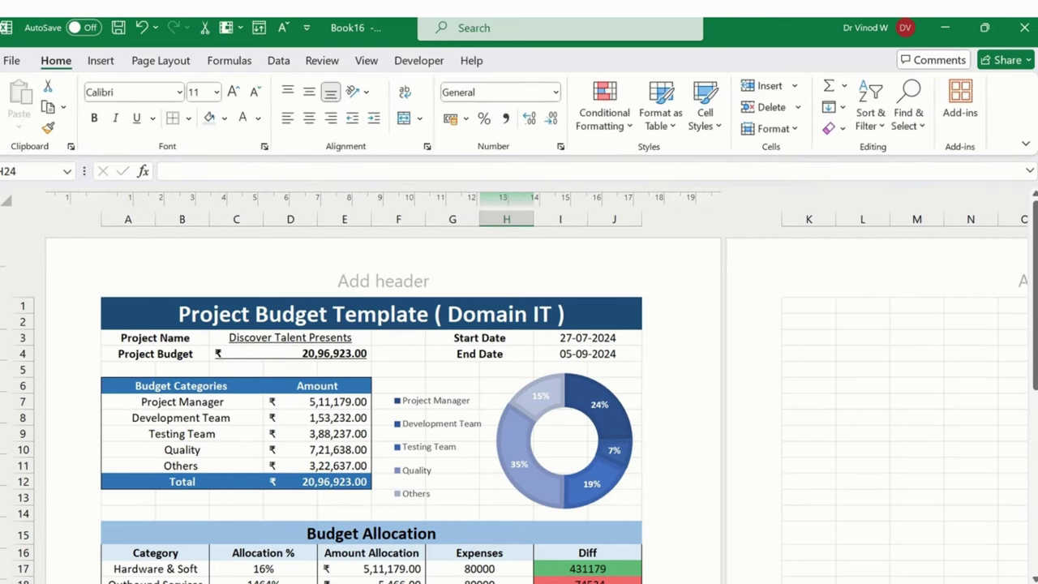
scroll(727, 506, "down", 15)
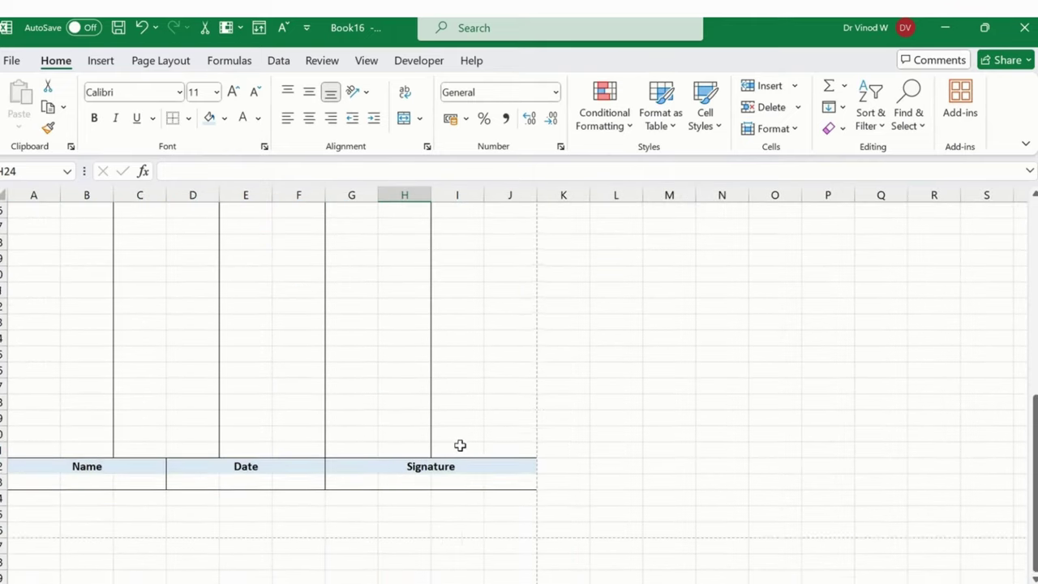
scroll(382, 418, "up", 8)
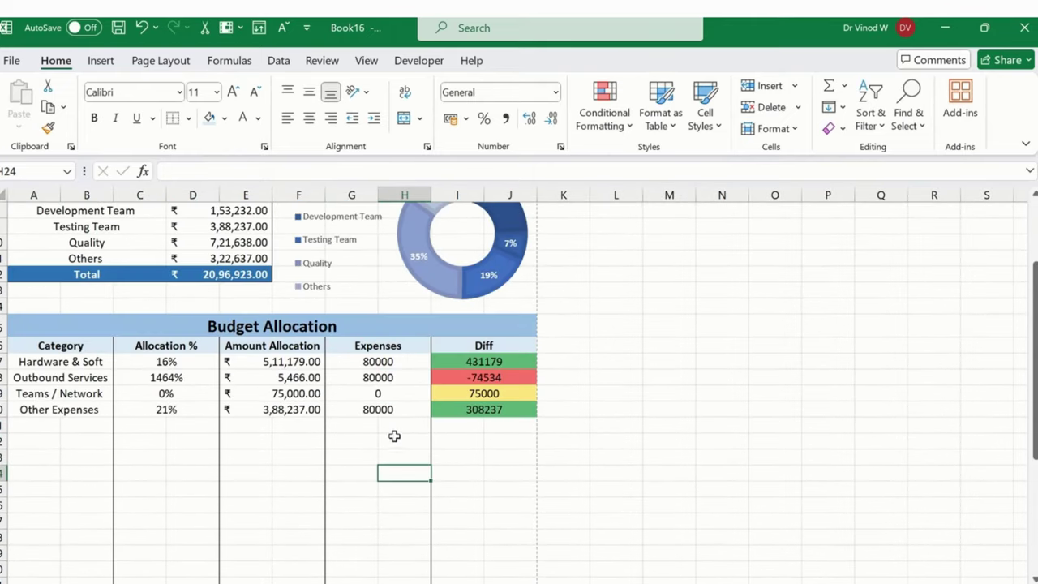
Step: Hide the worksheet gridlines and check the template without them
left_click(365, 63)
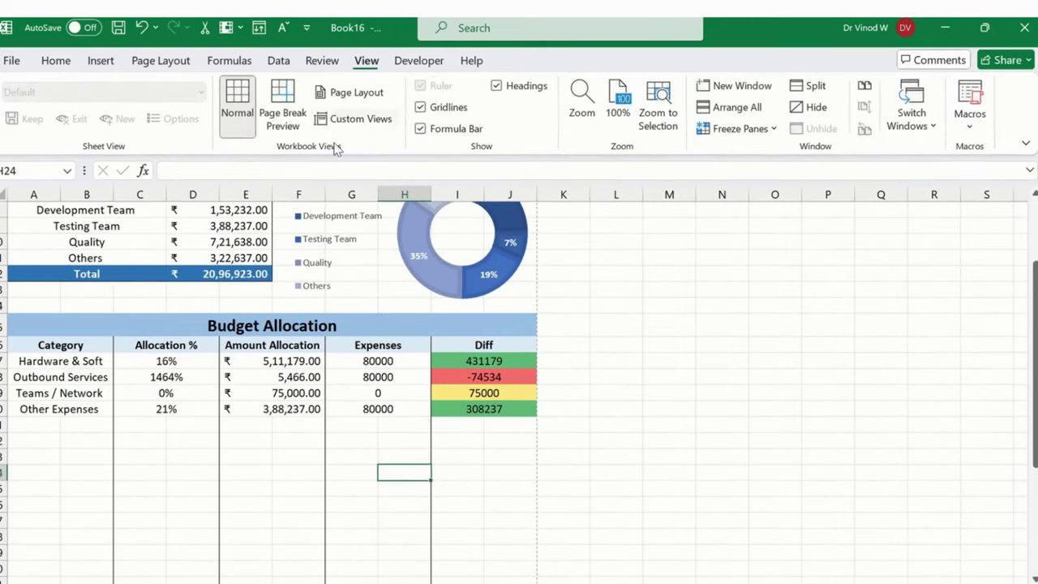
left_click(421, 107)
scroll(368, 417, "down", 8)
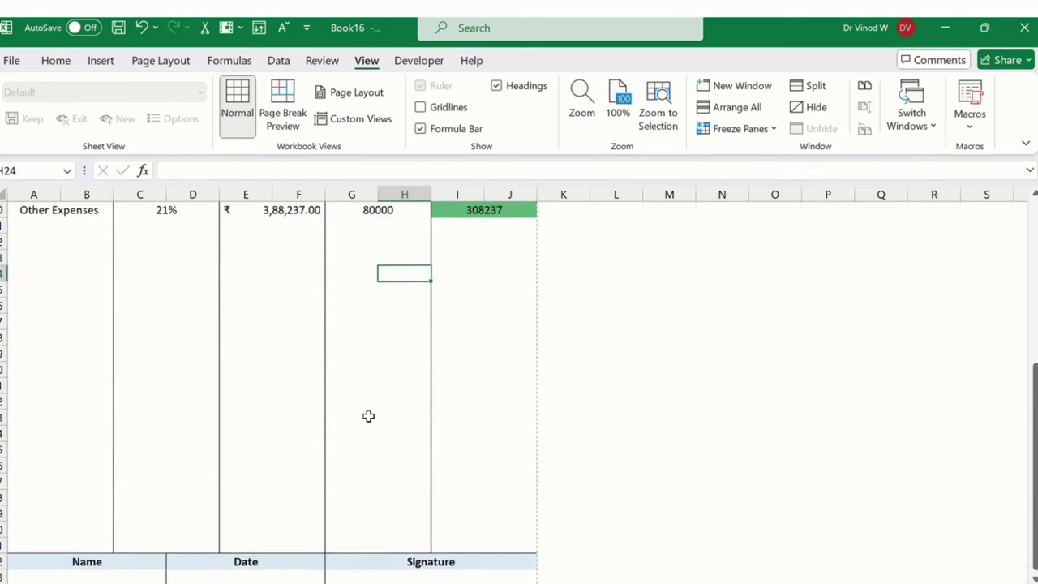
scroll(384, 449, "up", 8)
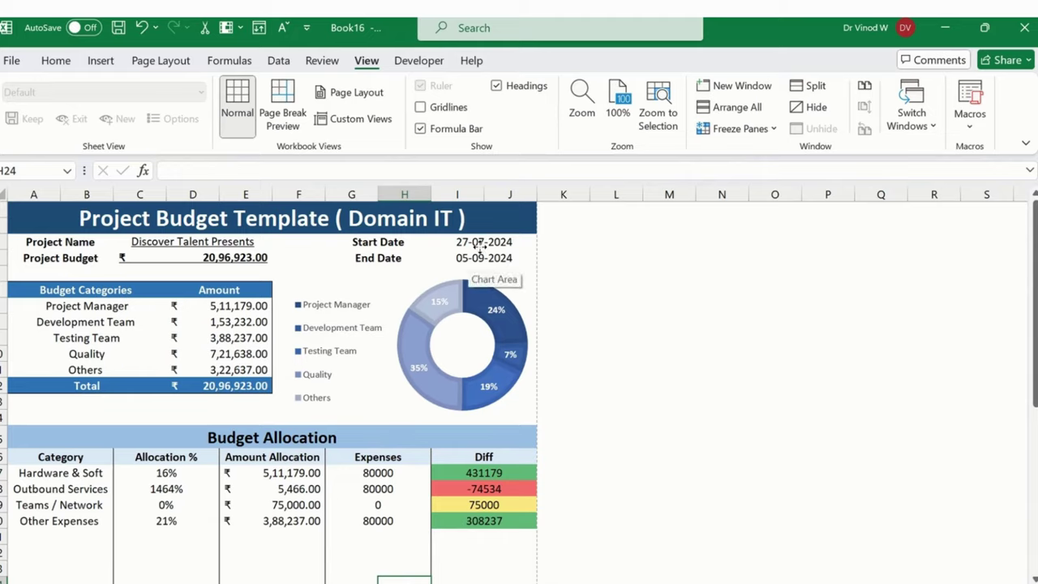
Step: Nudge the doughnut chart down until it is clear of the Start Date and End Date cells
left_click(406, 248)
key("Down")
key("Down")
key("Down")
key("Down")
key("Down")
key("Down")
key("Down")
key("Down")
key("Down")
key("Down")
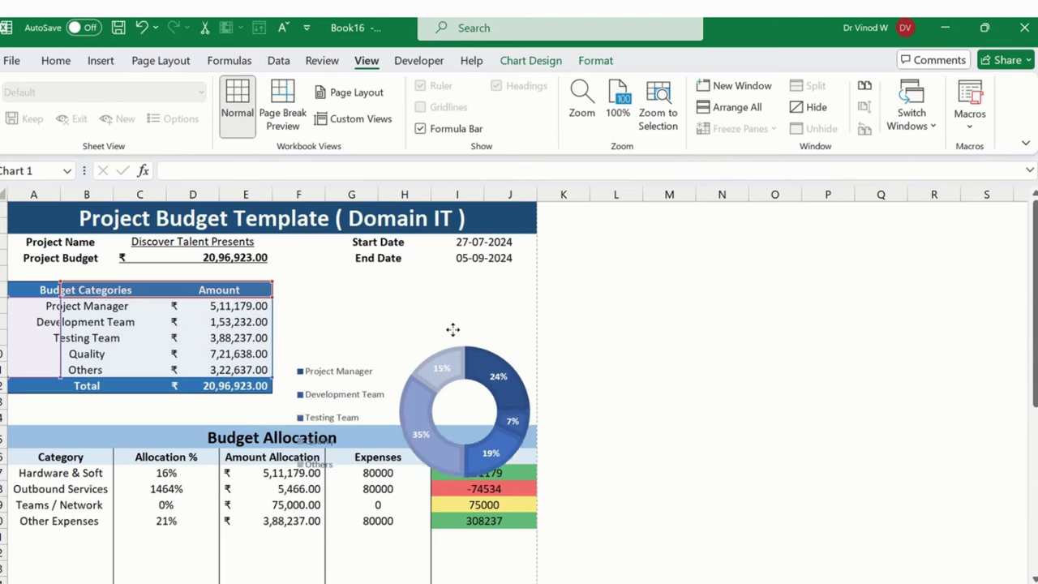
Step: Underline the Start Date and End Date labels and their dates in G3:J4
left_click_drag(403, 241, 511, 243)
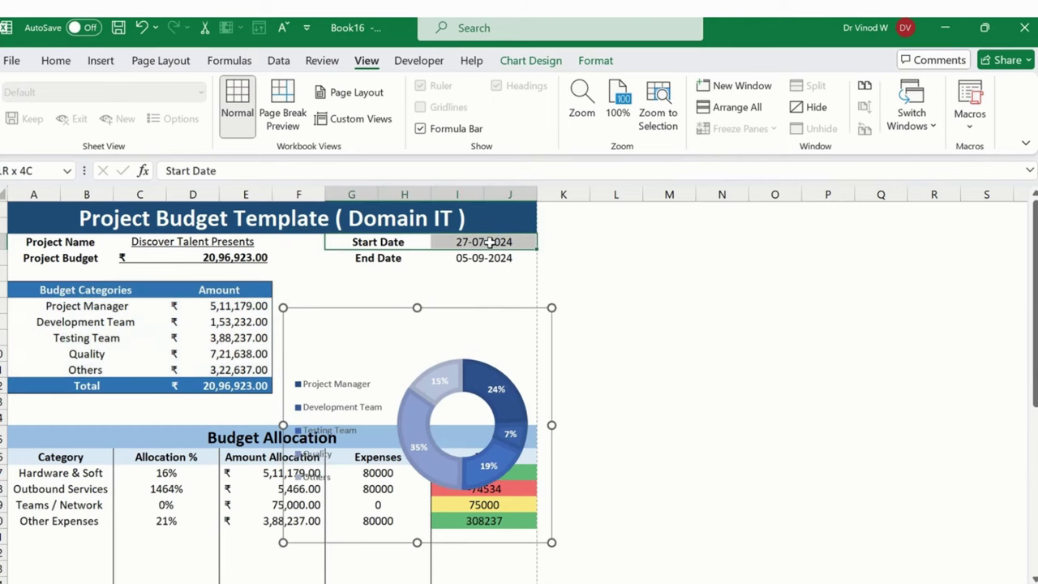
left_click(54, 60)
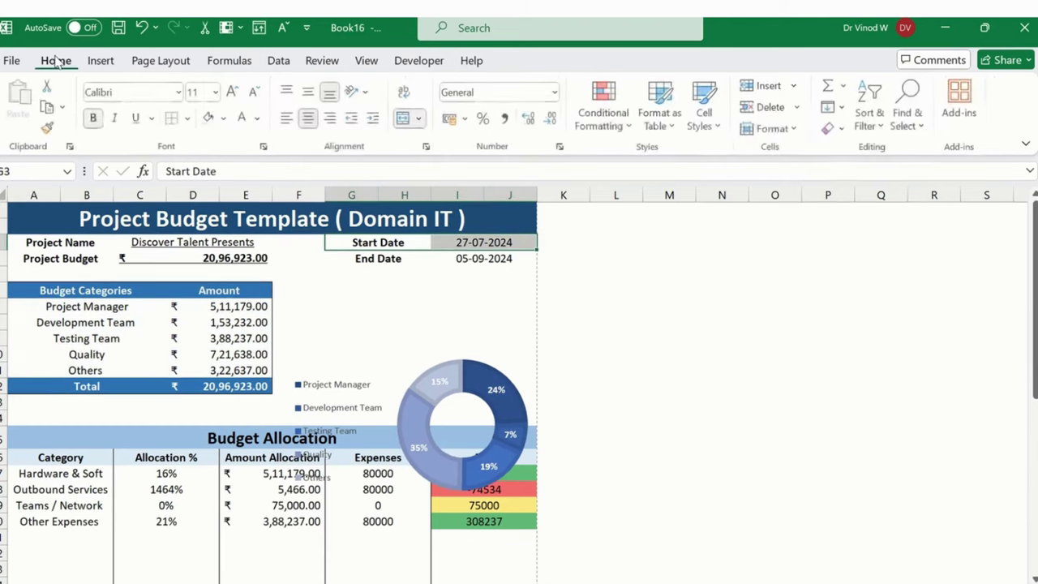
left_click(136, 117)
left_click(353, 271)
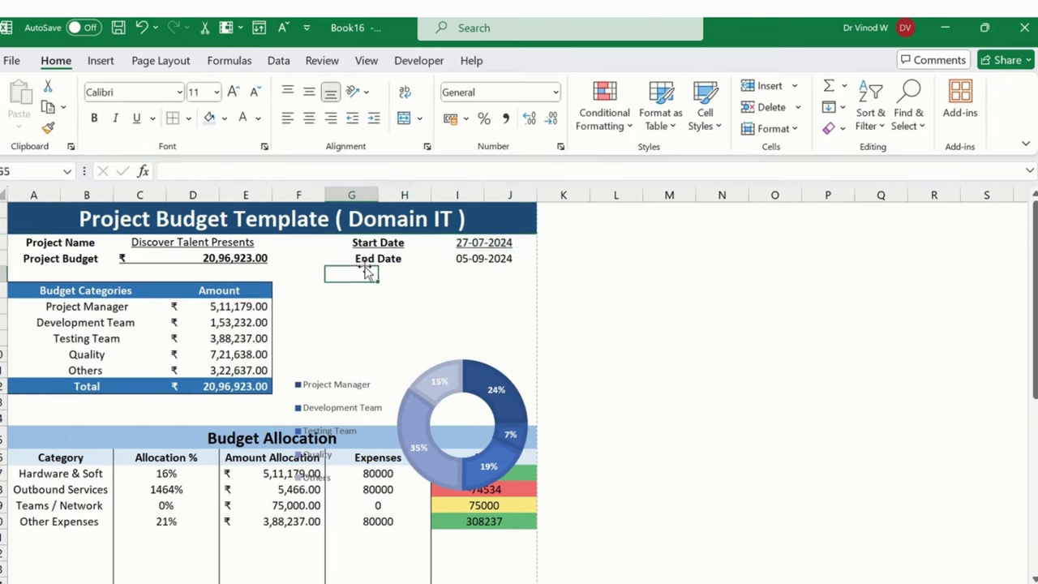
left_click_drag(357, 258, 480, 260)
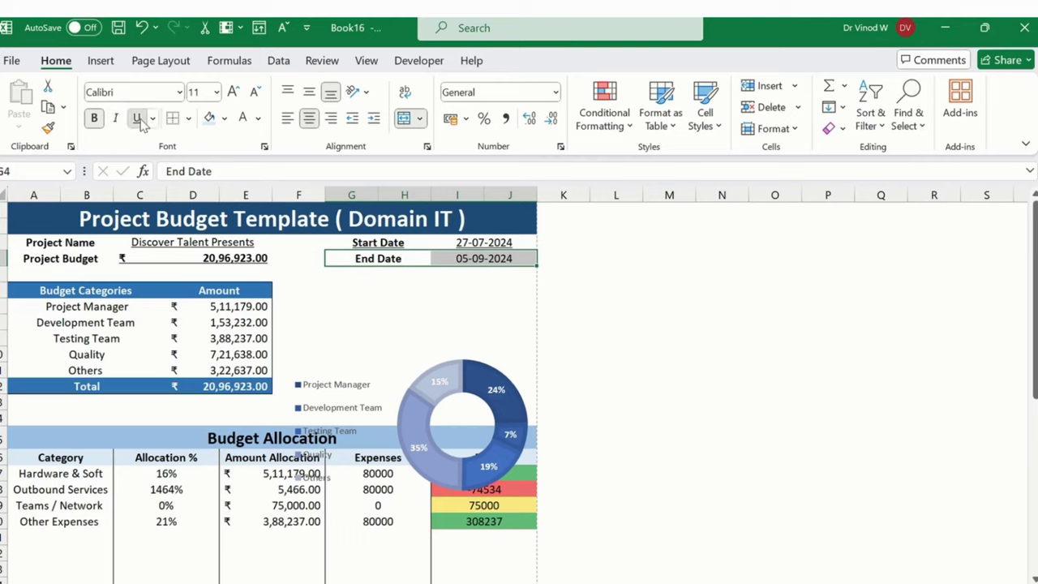
left_click(136, 118)
left_click(256, 277)
left_click(193, 242)
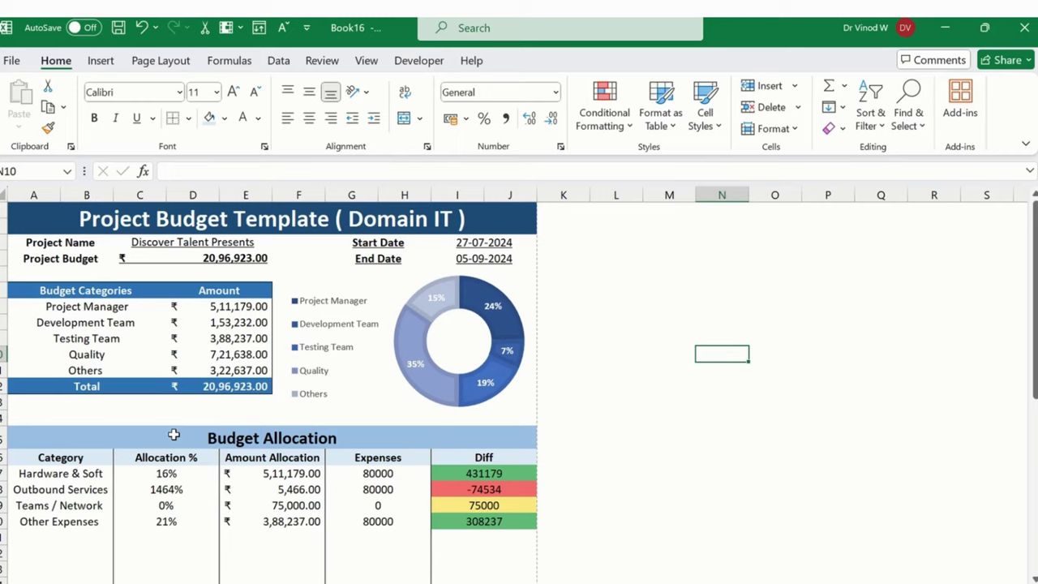
Step: Apply thick outside borders around the whole template, A1:J43, and check the frame down to the signature row
left_click(63, 214)
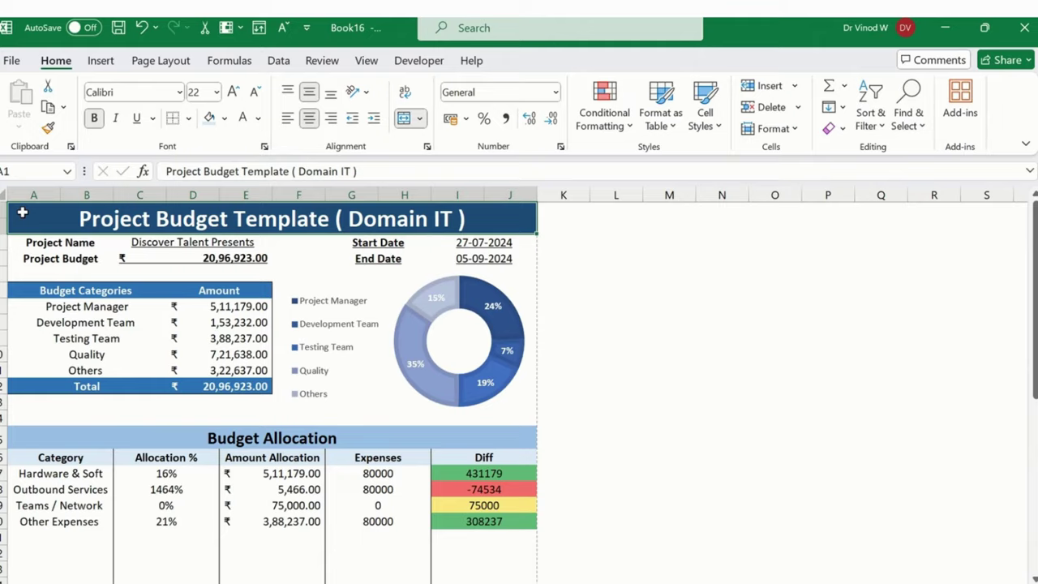
scroll(39, 317, "down", 10)
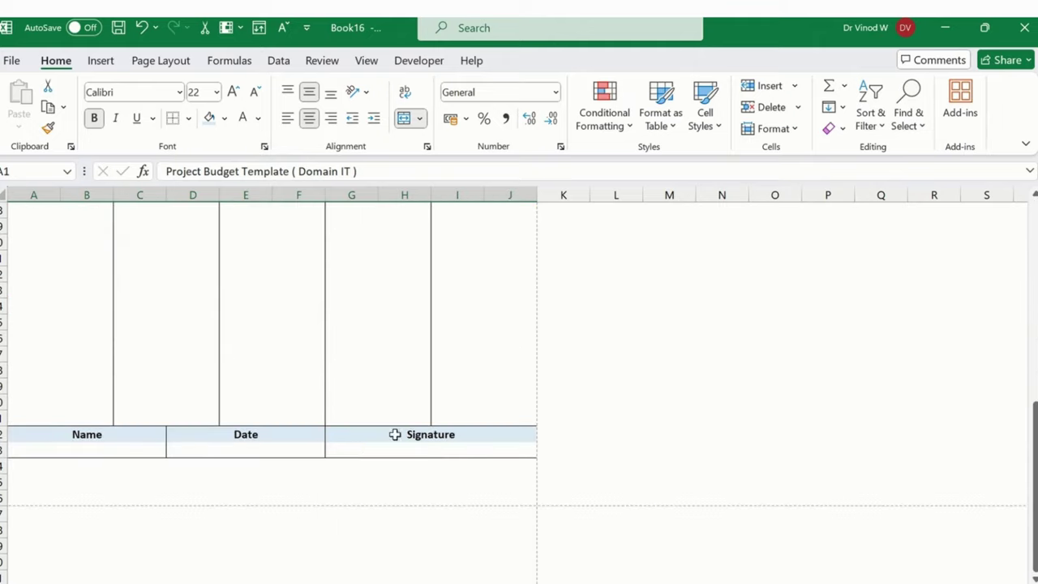
left_click(512, 449, "shift")
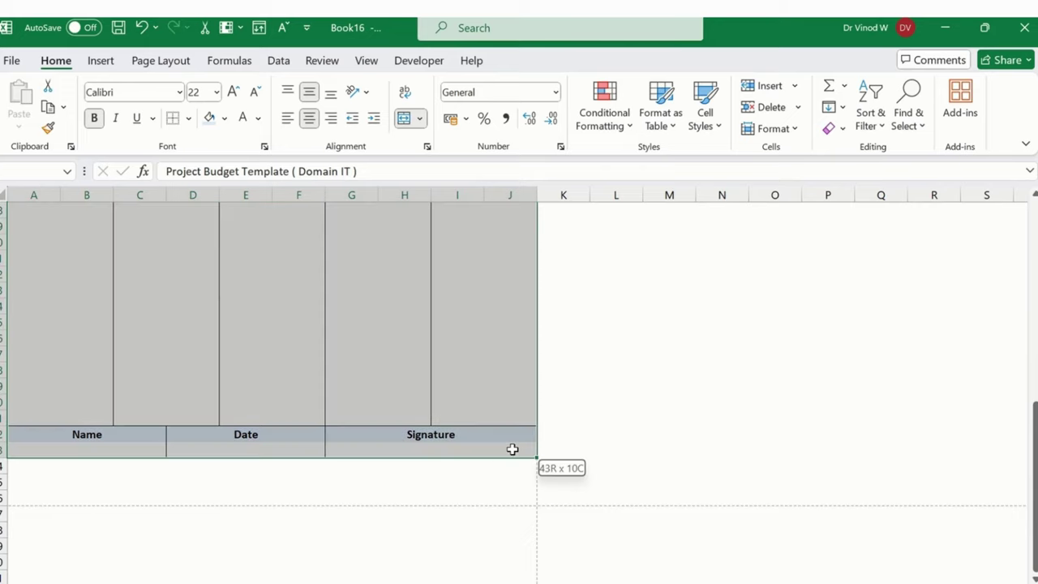
left_click(188, 118)
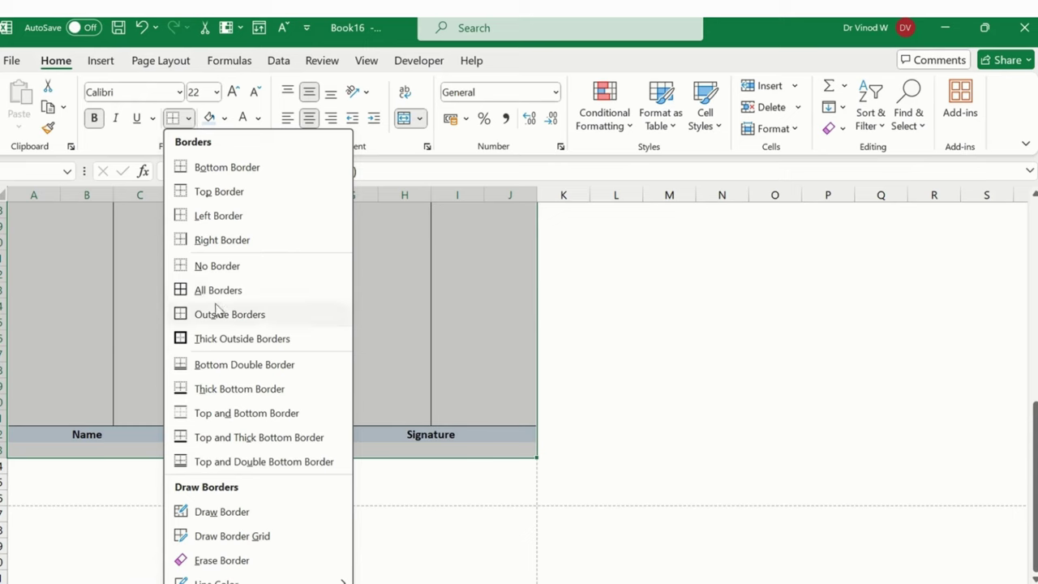
left_click(226, 340)
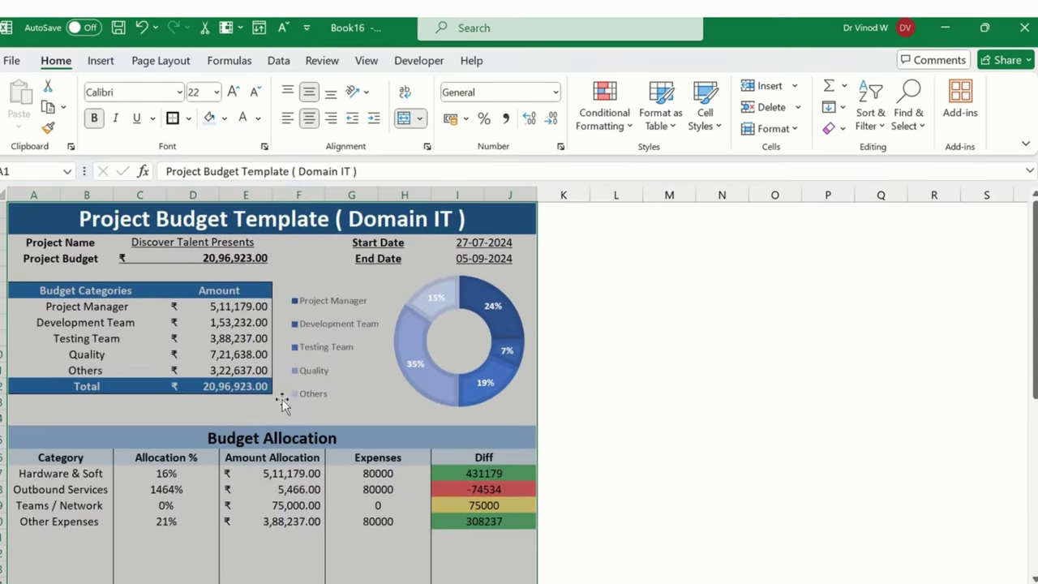
left_click(372, 398)
left_click(607, 390)
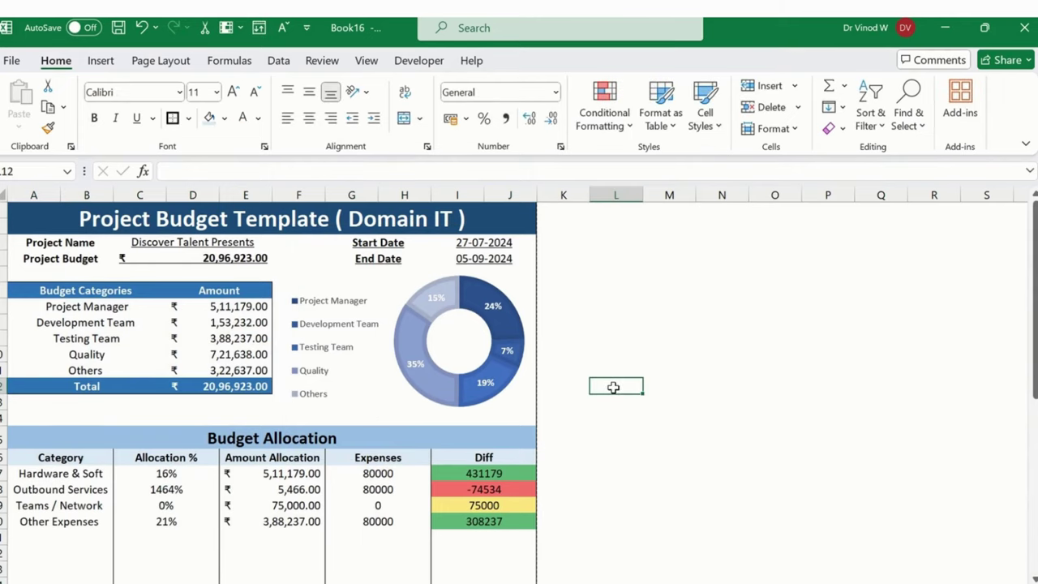
scroll(604, 393, "down", 4)
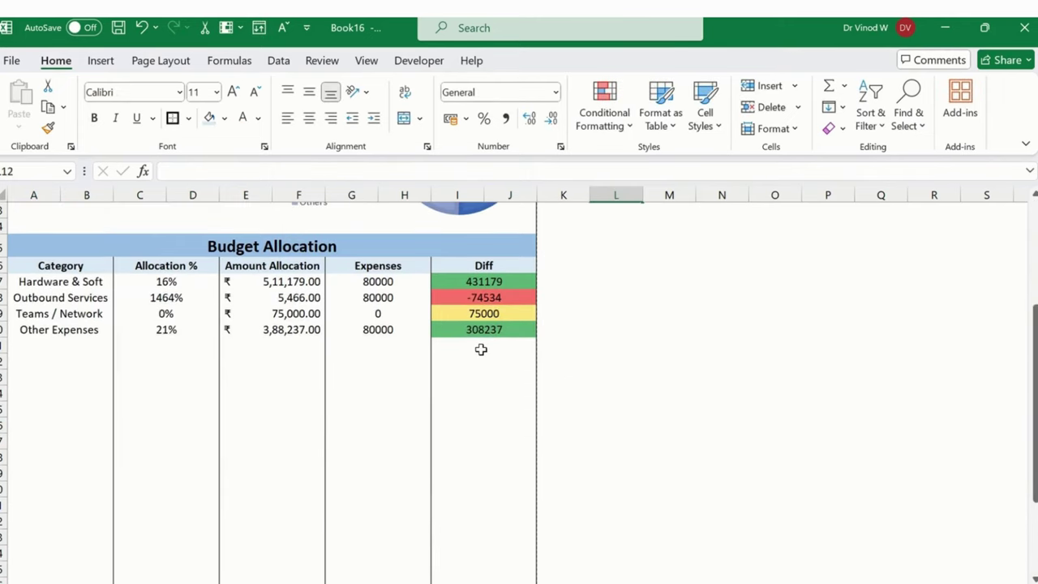
scroll(480, 349, "down", 3)
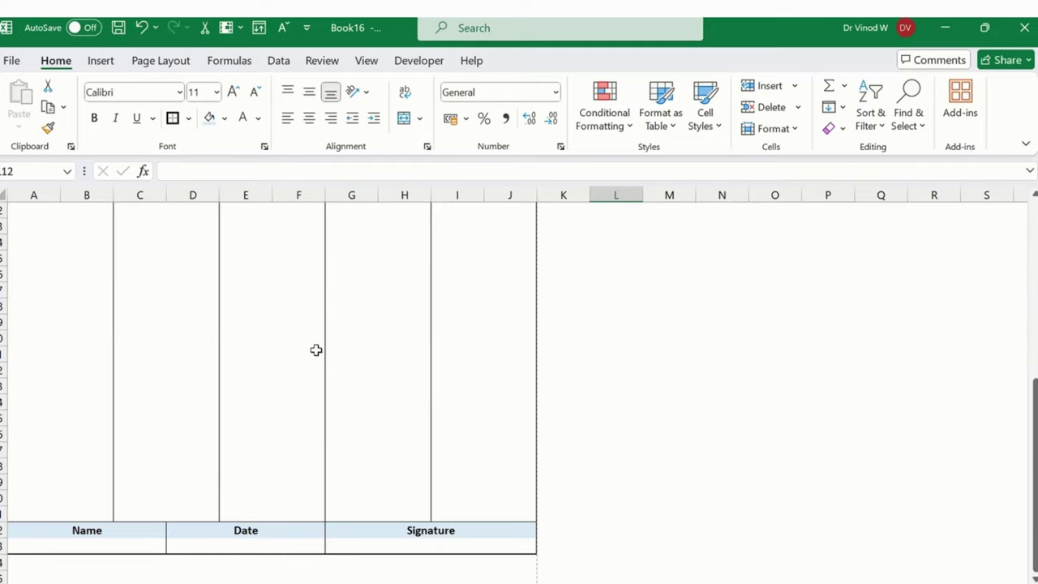
scroll(316, 349, "up", 3)
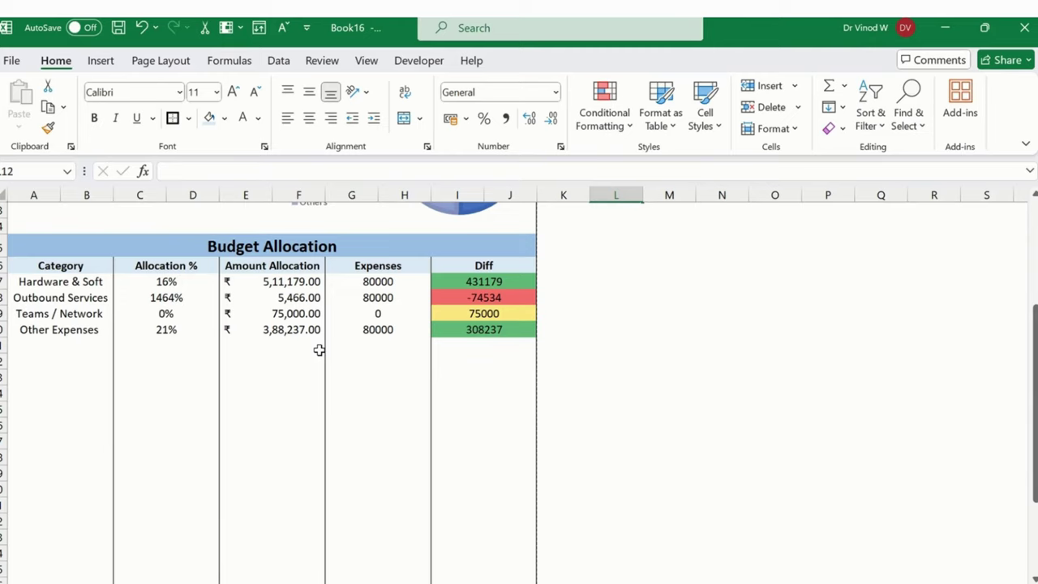
Step: Print the active sheet with Microsoft Print to PDF, saving it as myfile in the leadershi folder of Downloads
key("ctrl+p")
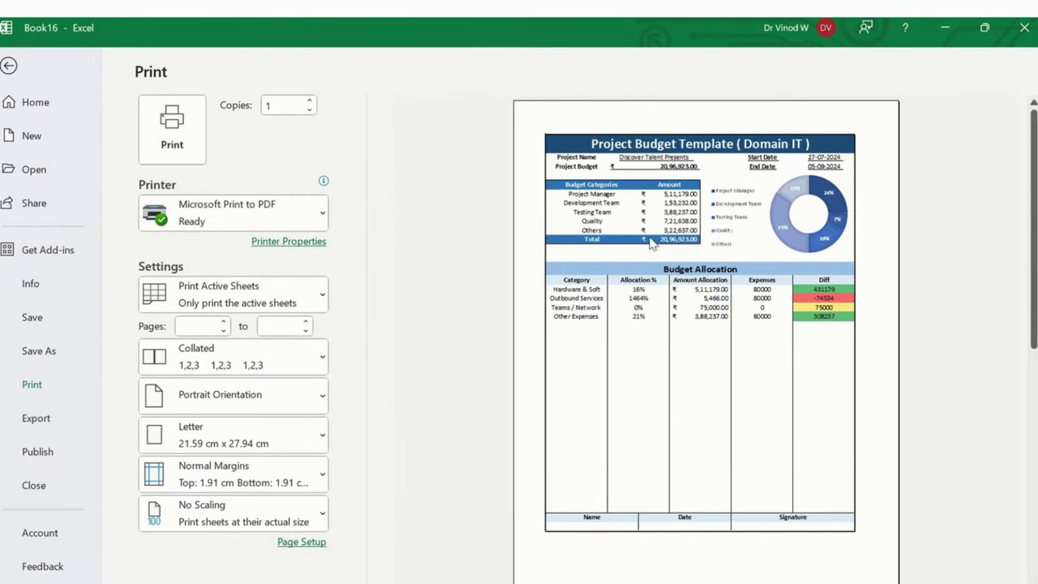
key("Return")
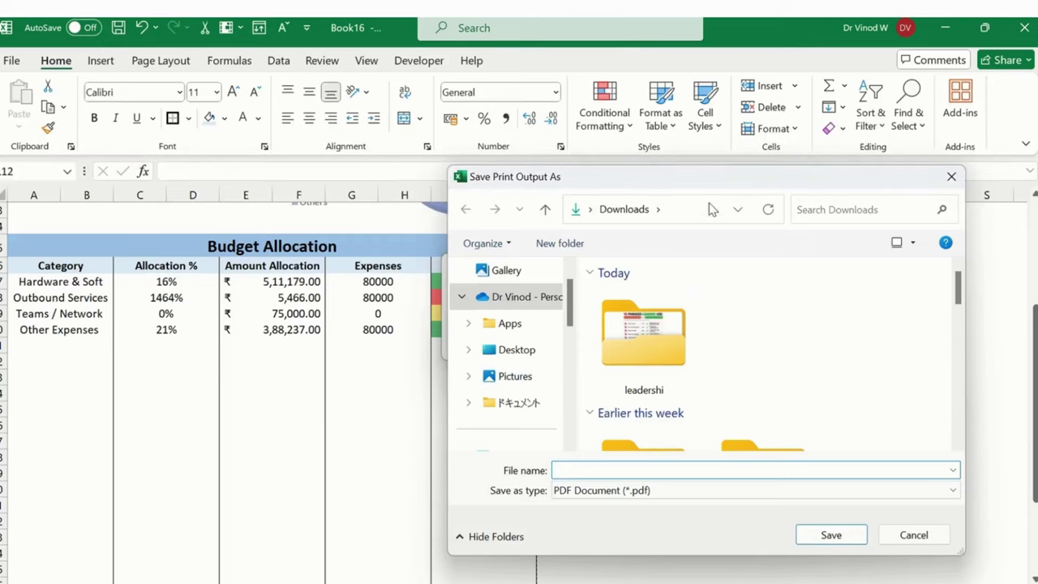
left_click_drag(721, 178, 413, 194)
double_click(334, 347)
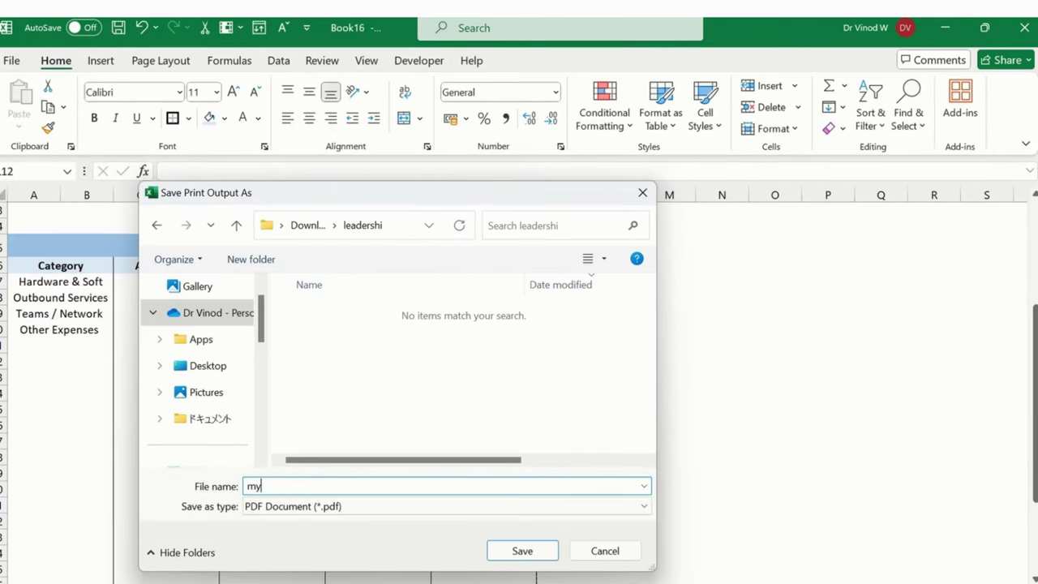
type("myfile")
key("Return")
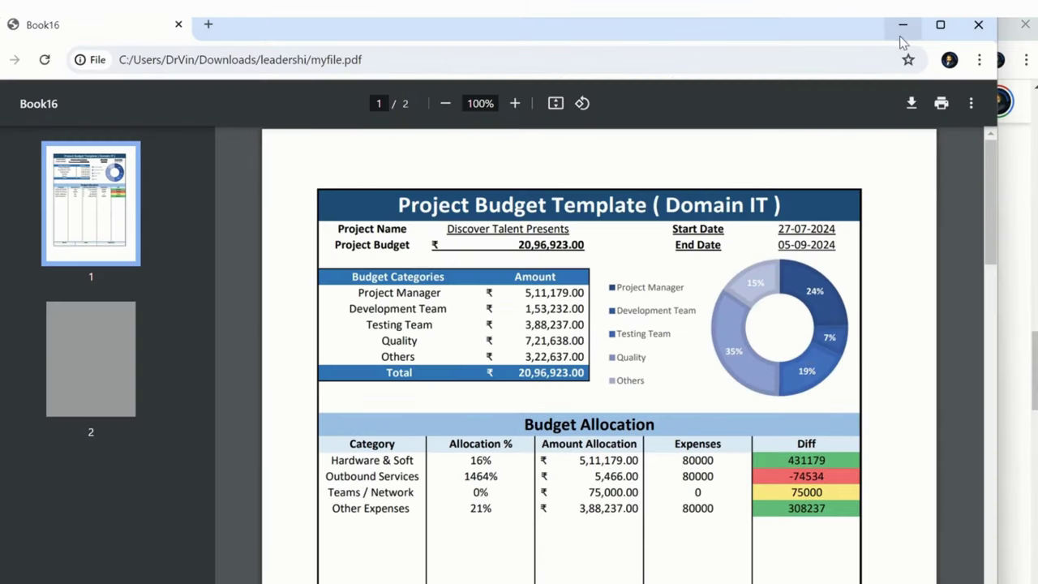
Step: Maximize the browser window showing myfile.pdf and examine the printed budget template on its first page
left_click(940, 25)
scroll(872, 290, "down", 10)
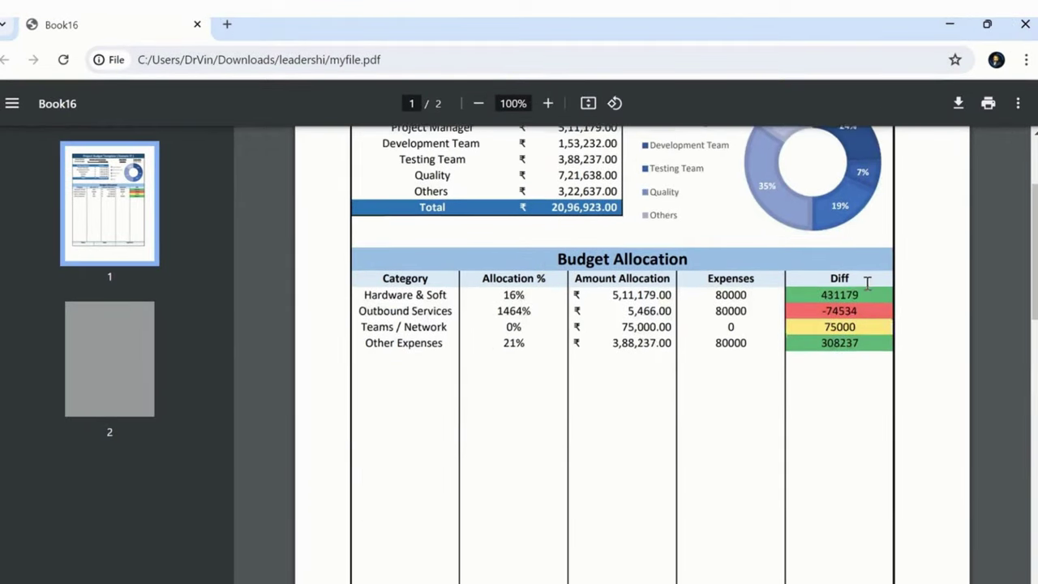
scroll(865, 288, "up", 8)
scroll(863, 282, "up", 3)
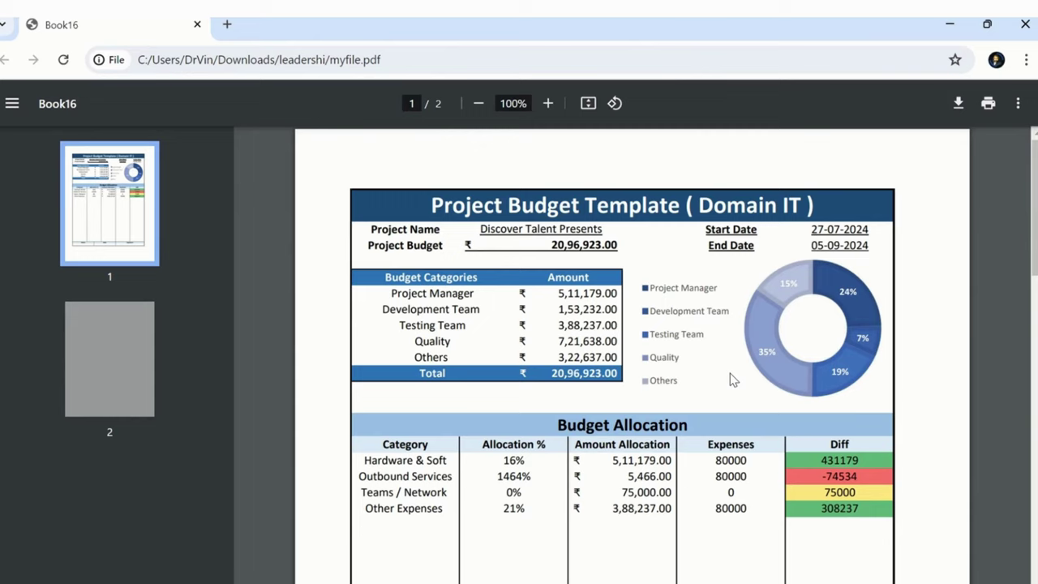
Step: Switch back to the Book16 workbook in Excel and bring the start of the template into view
key("alt+Tab")
key("alt+Tab")
key("alt+Tab")
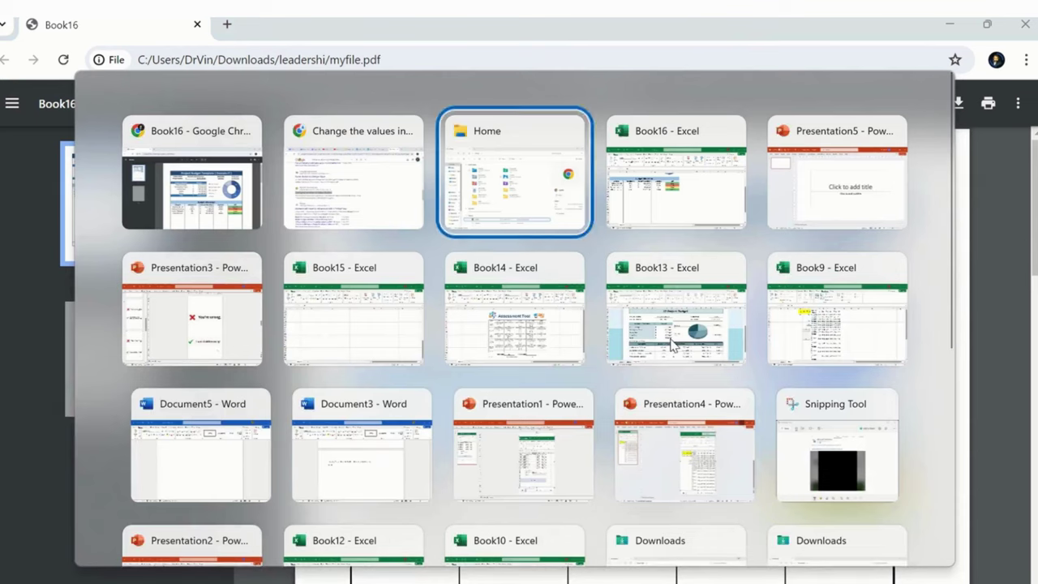
left_click(333, 362)
scroll(292, 442, "up", 4)
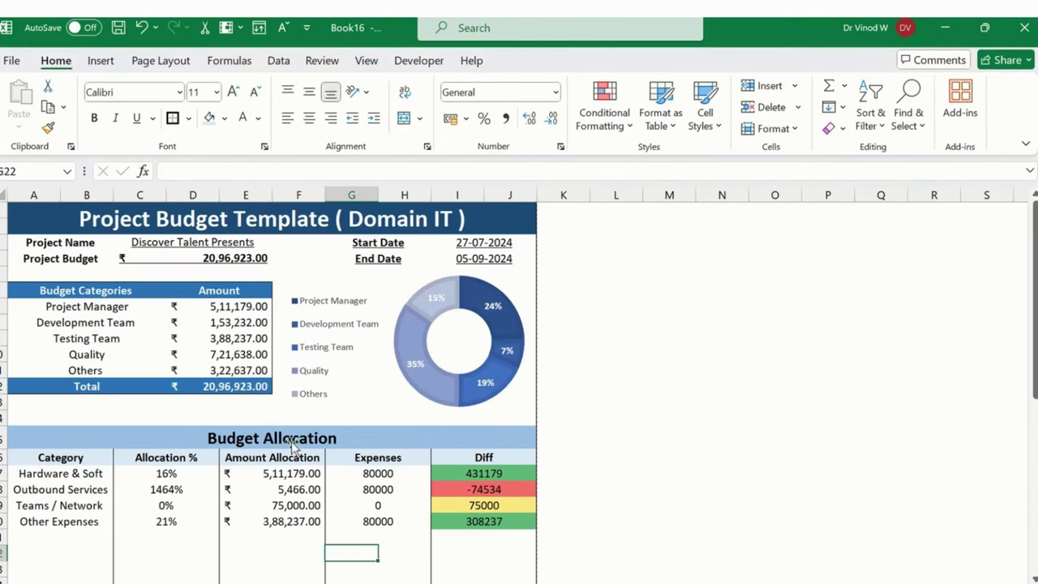